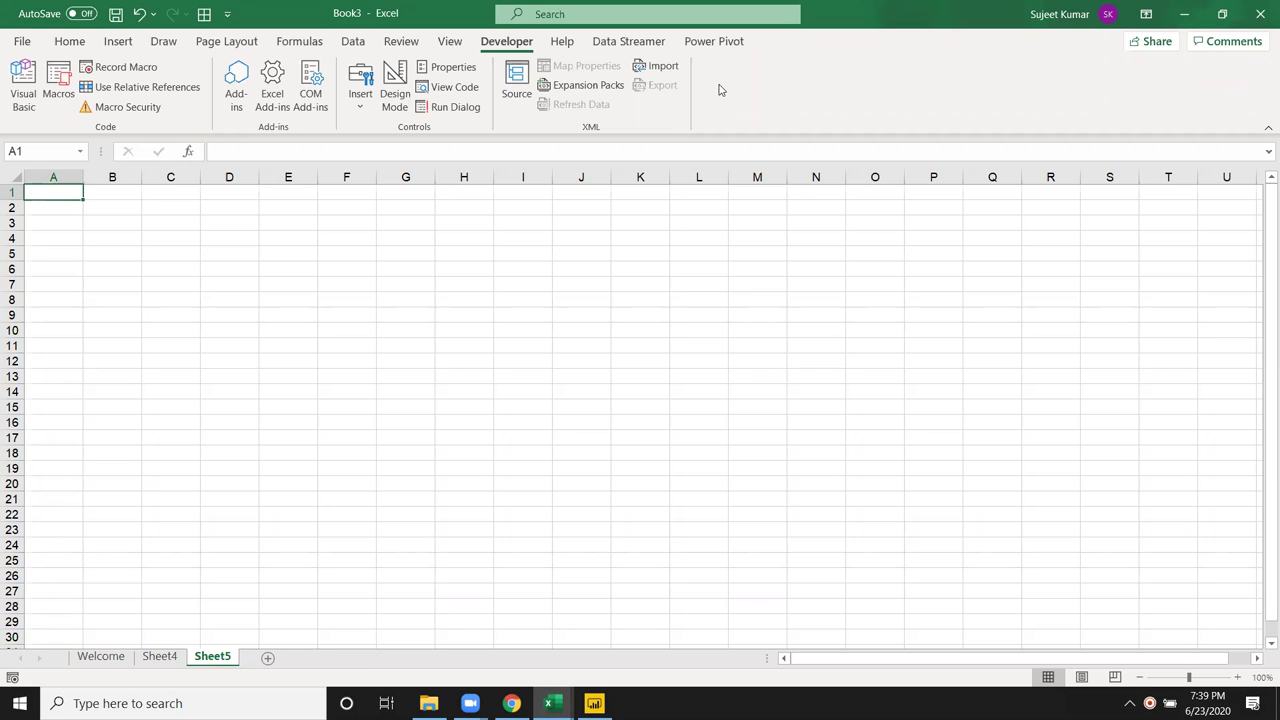
- Enter 20 in C5 and 30 in D5
click(166, 255)
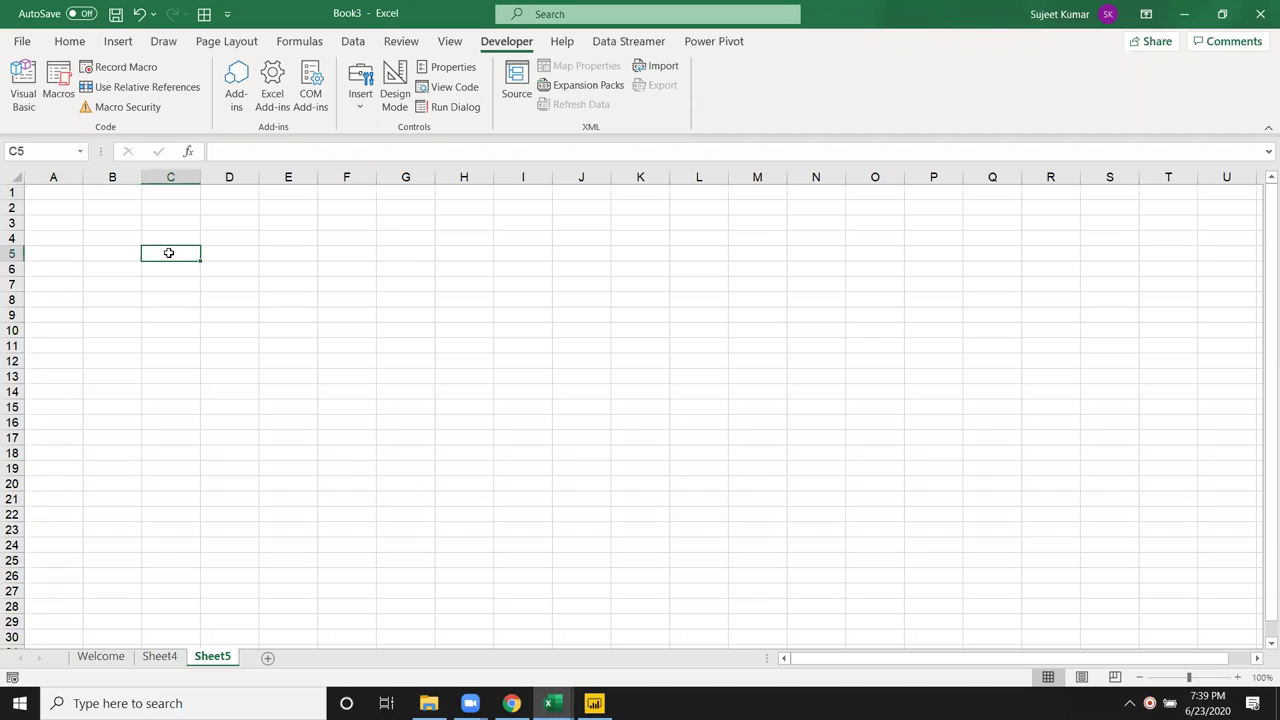
text(20)
key(Return)
click(240, 252)
text(30)
key(Return)
- Copy C5's 20 over D5 so both cells read 20
click(189, 256)
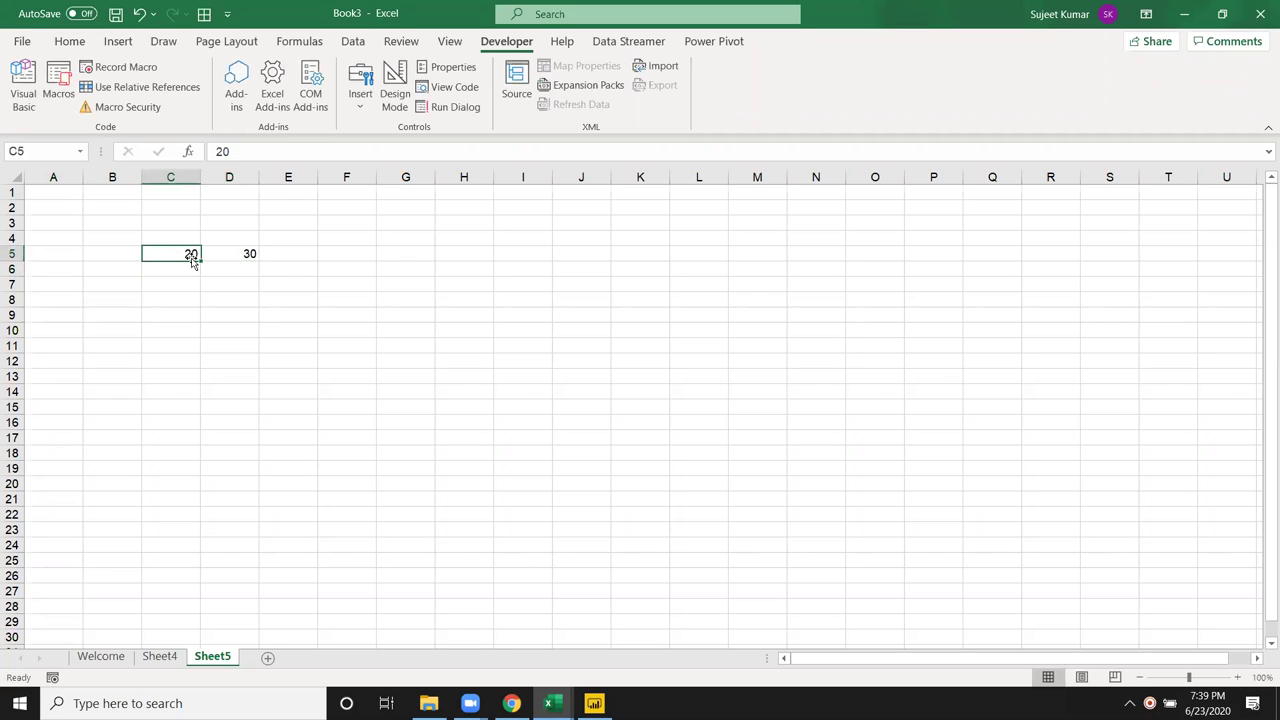
key(ctrl+c)
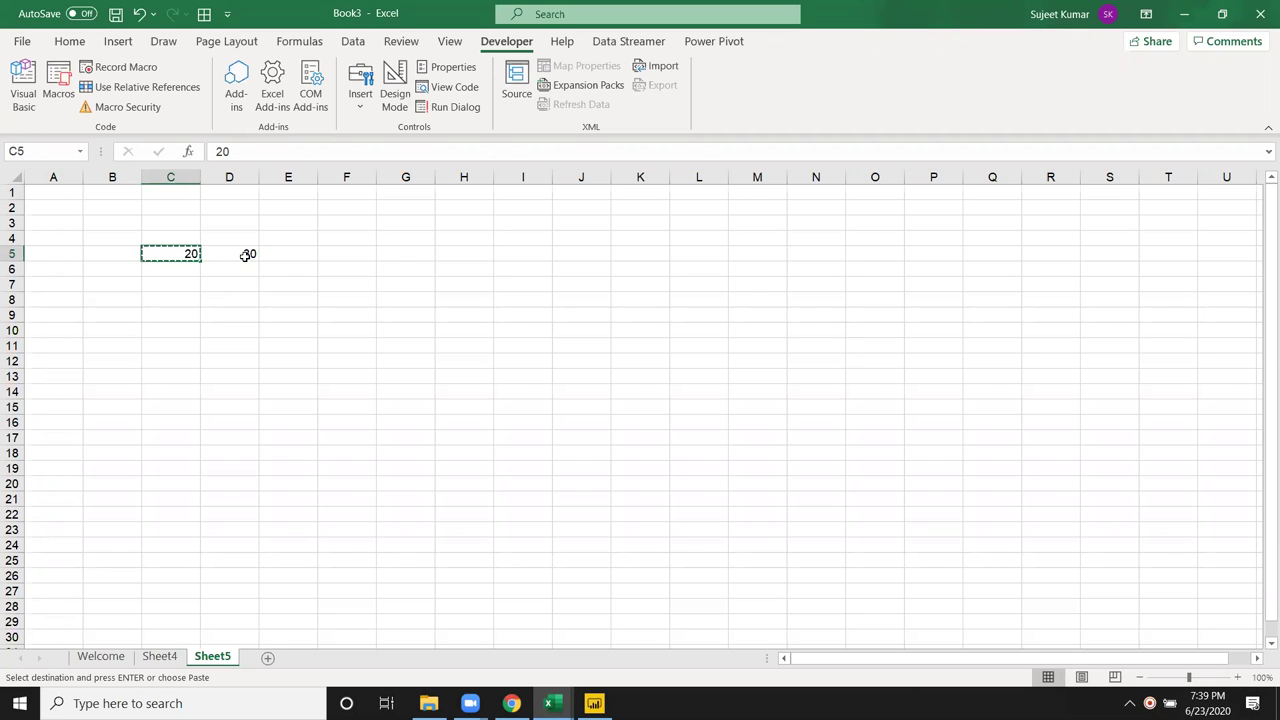
click(244, 255)
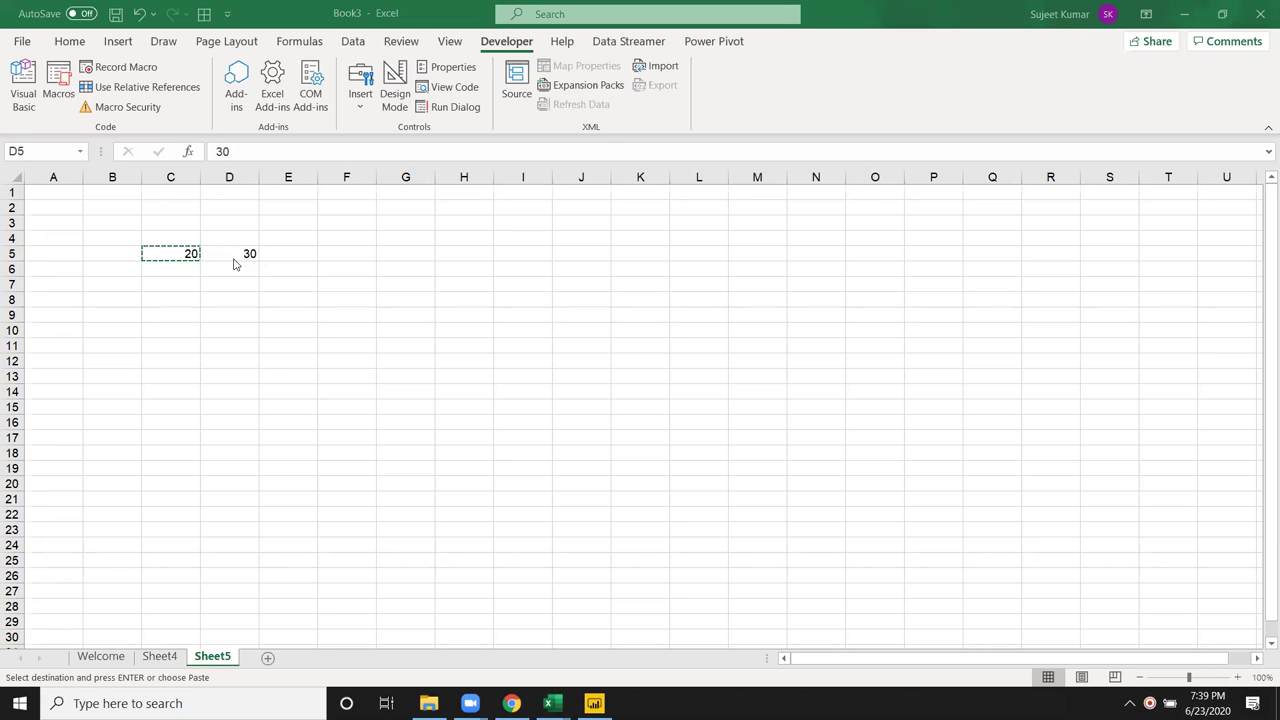
click(235, 256)
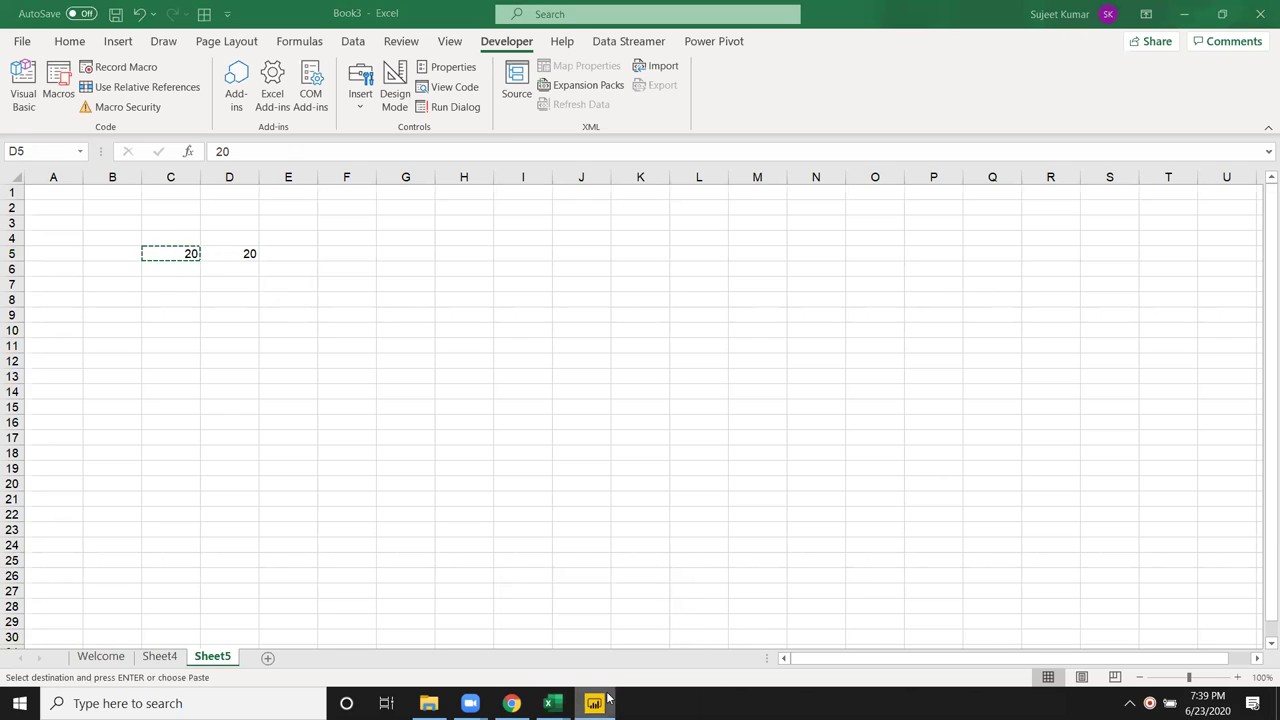
- Close the untitled Power BI report without saving and switch back to the Excel workbook
click(1187, 14)
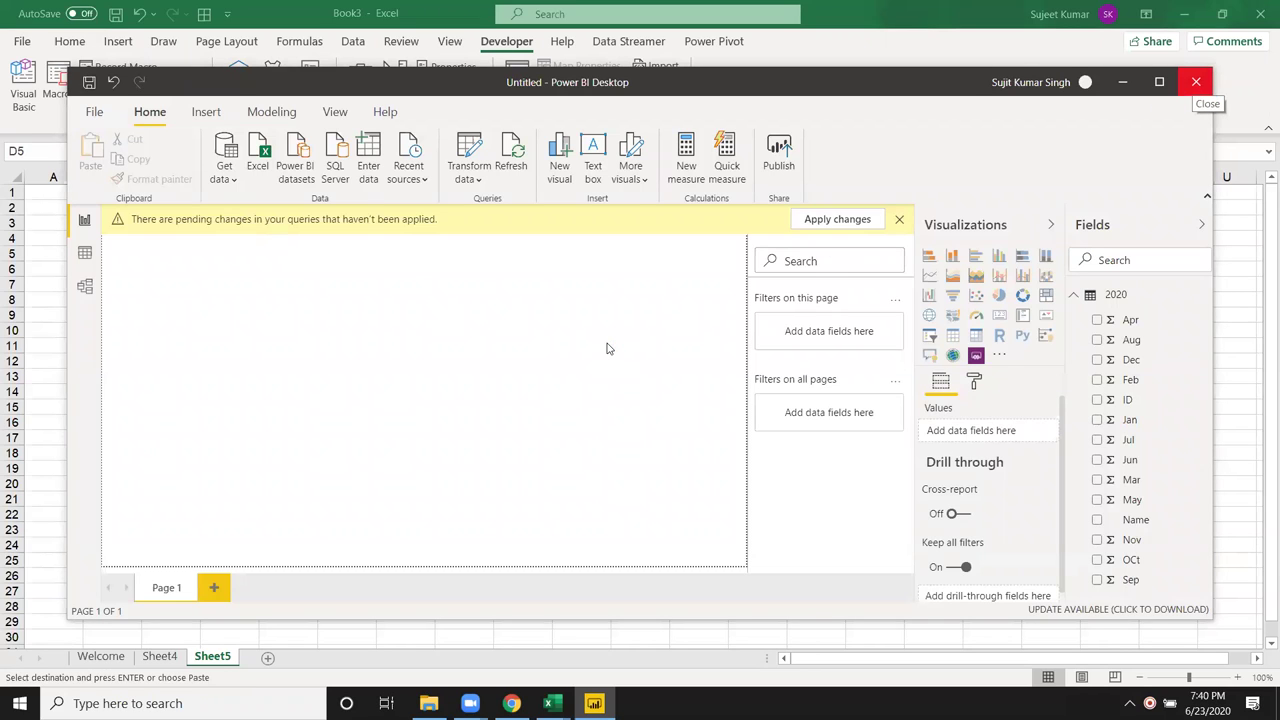
click(730, 381)
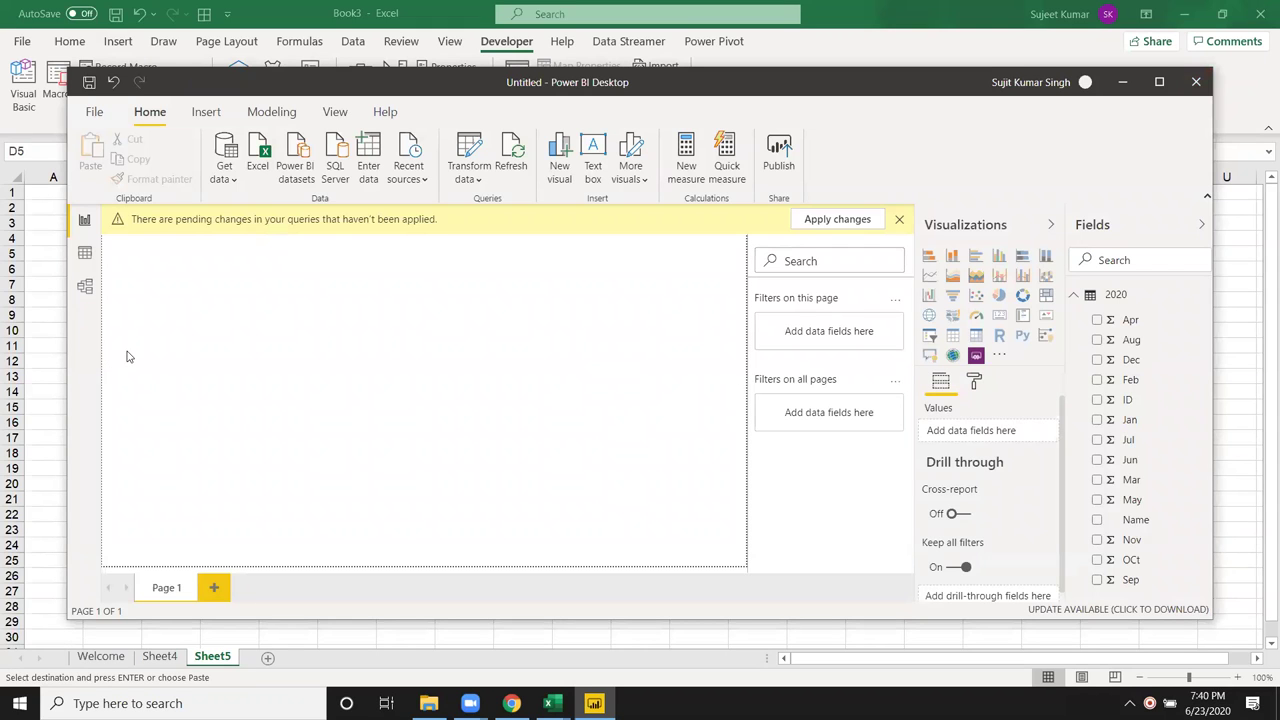
key(alt+Tab)
- Undo the plain paste so D5 shows 30 again
click(185, 298)
click(231, 253)
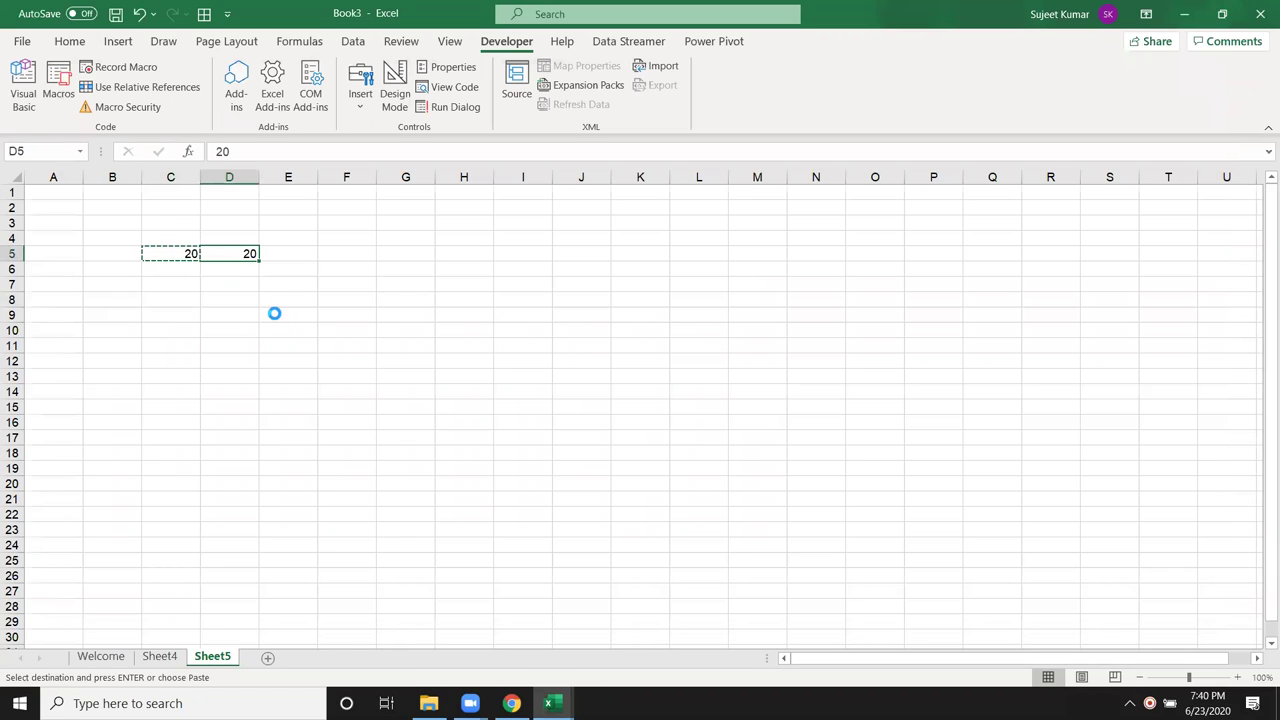
key(ctrl+z)
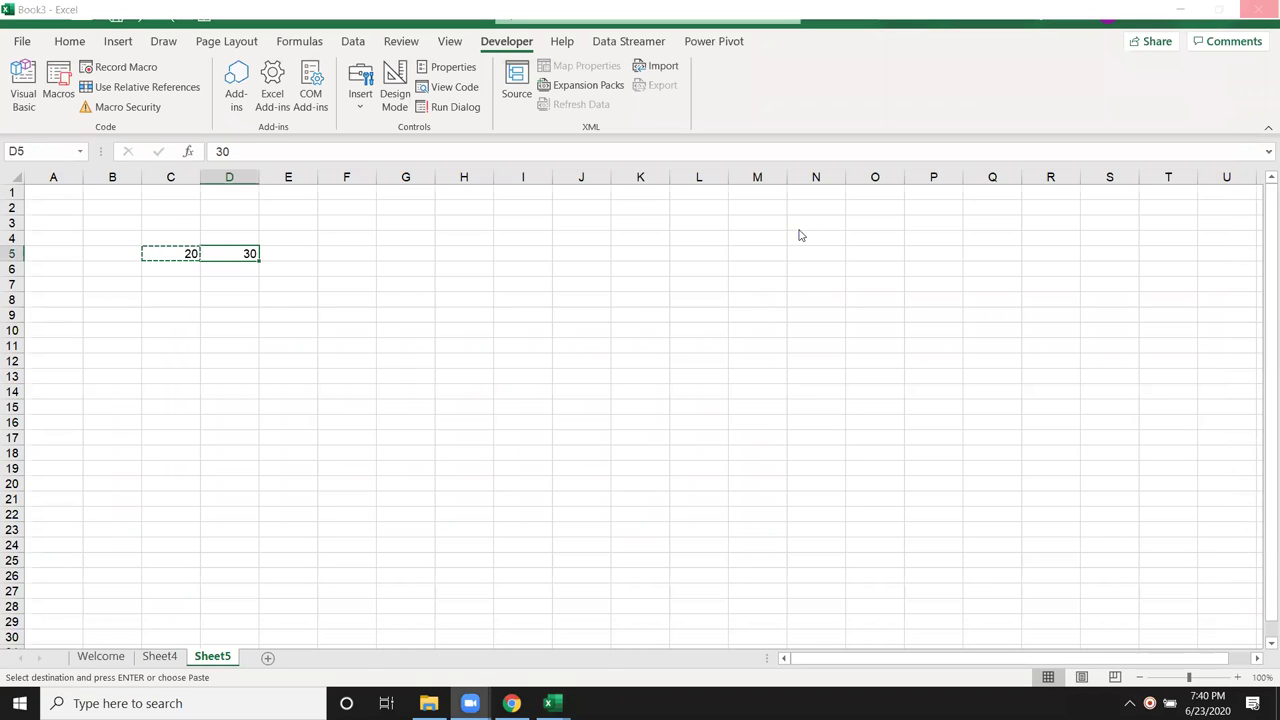
- Paste Special Add C5's 20 onto D5 to make 50, then clear C3:D9
right_click(229, 262)
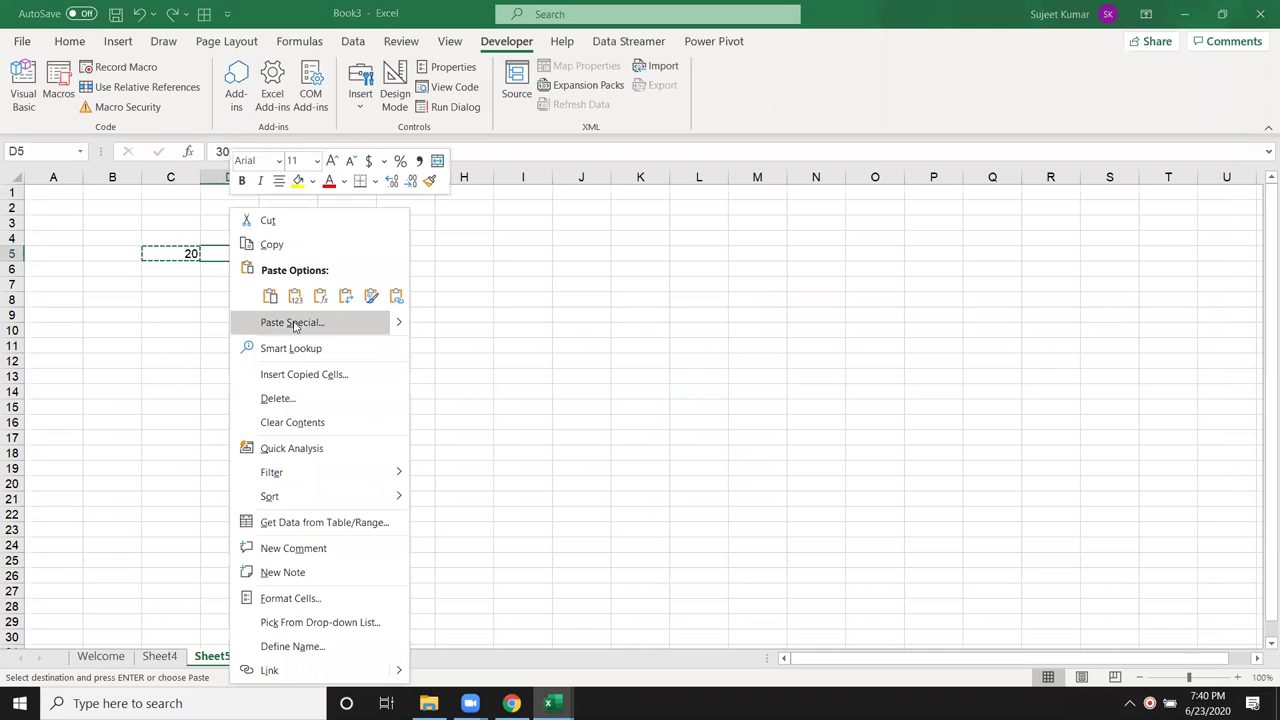
click(294, 322)
click(170, 361)
click(330, 438)
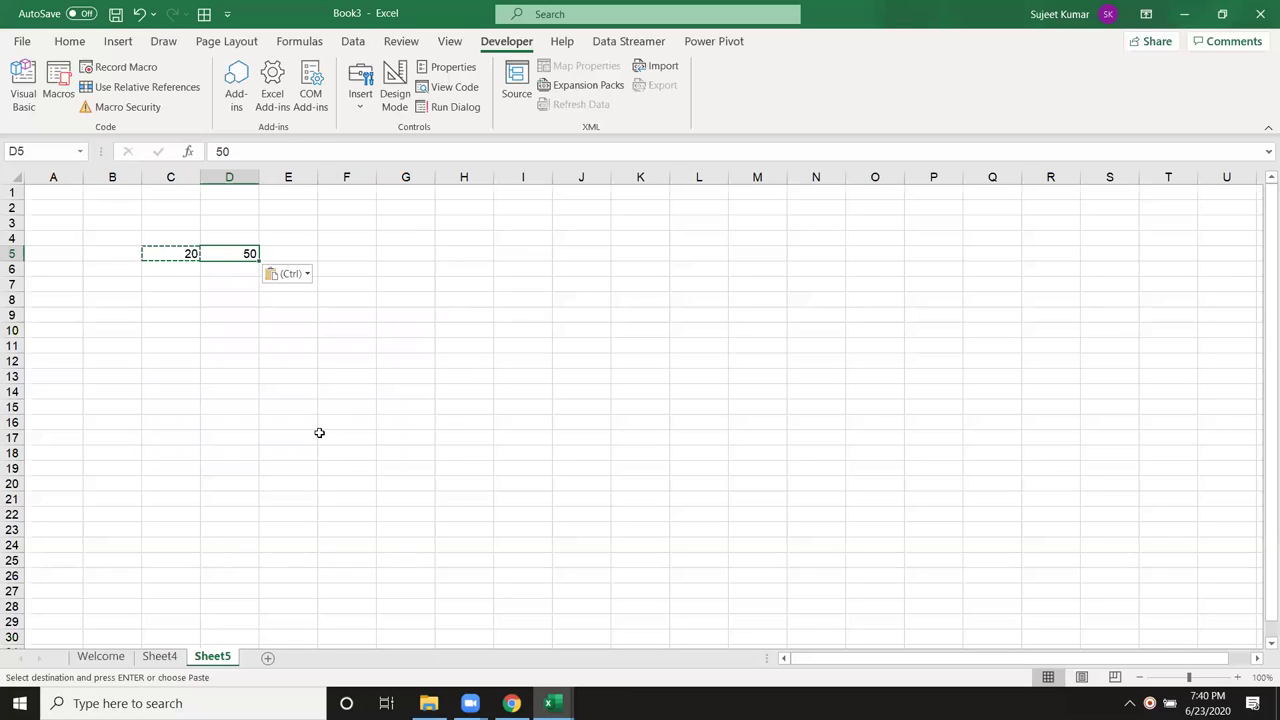
drag(158, 224, 250, 312)
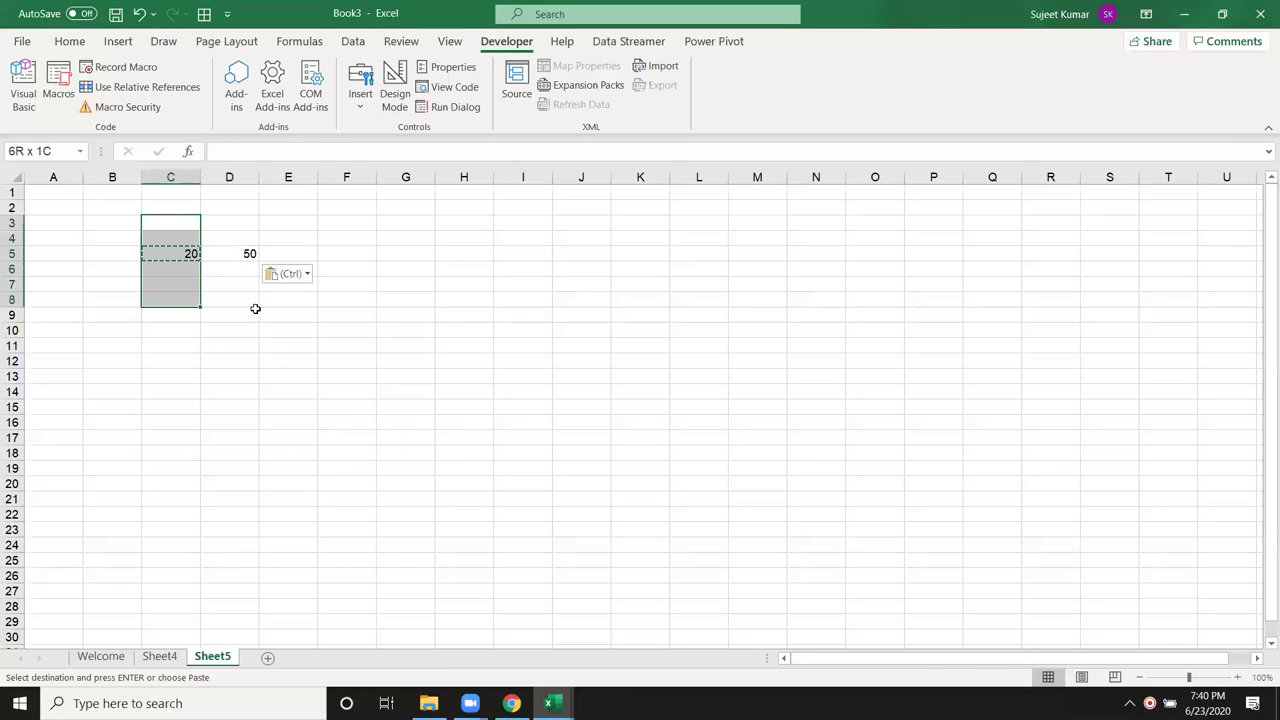
key(Delete)
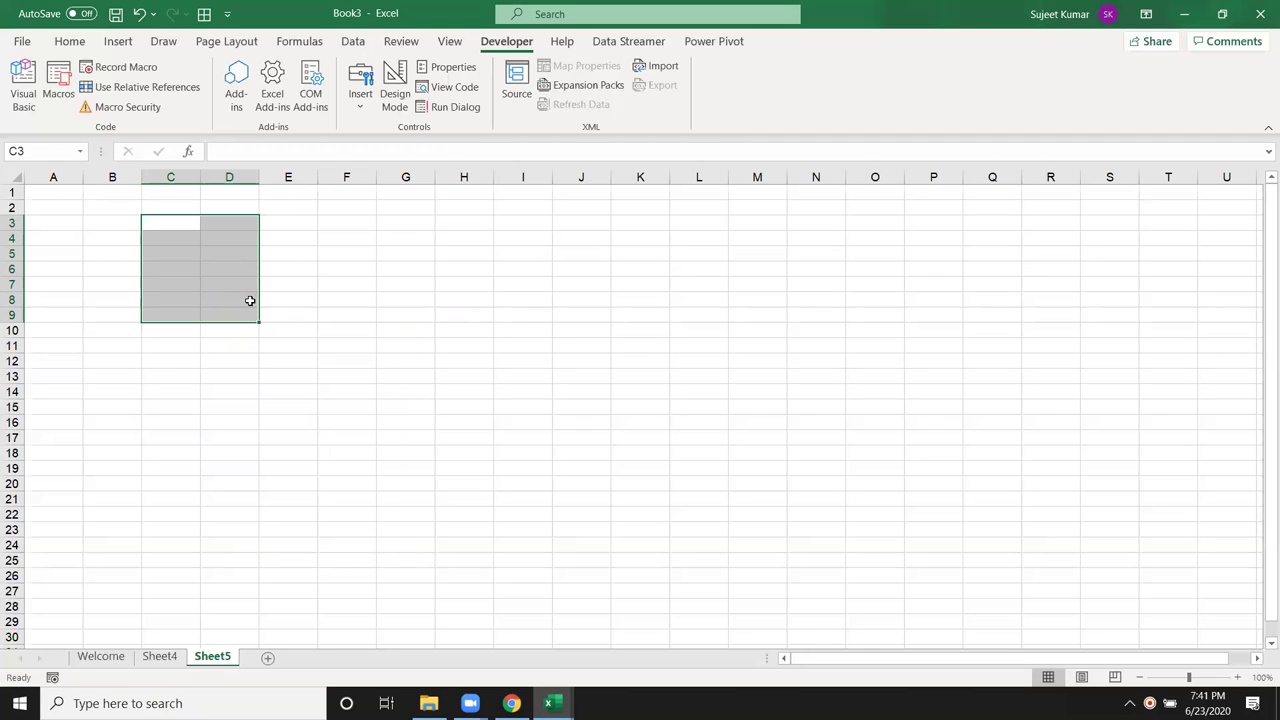
- Enter 20% in A2 and 20 in B2, formatting B2 as a percentage (2000%)
key(Up)
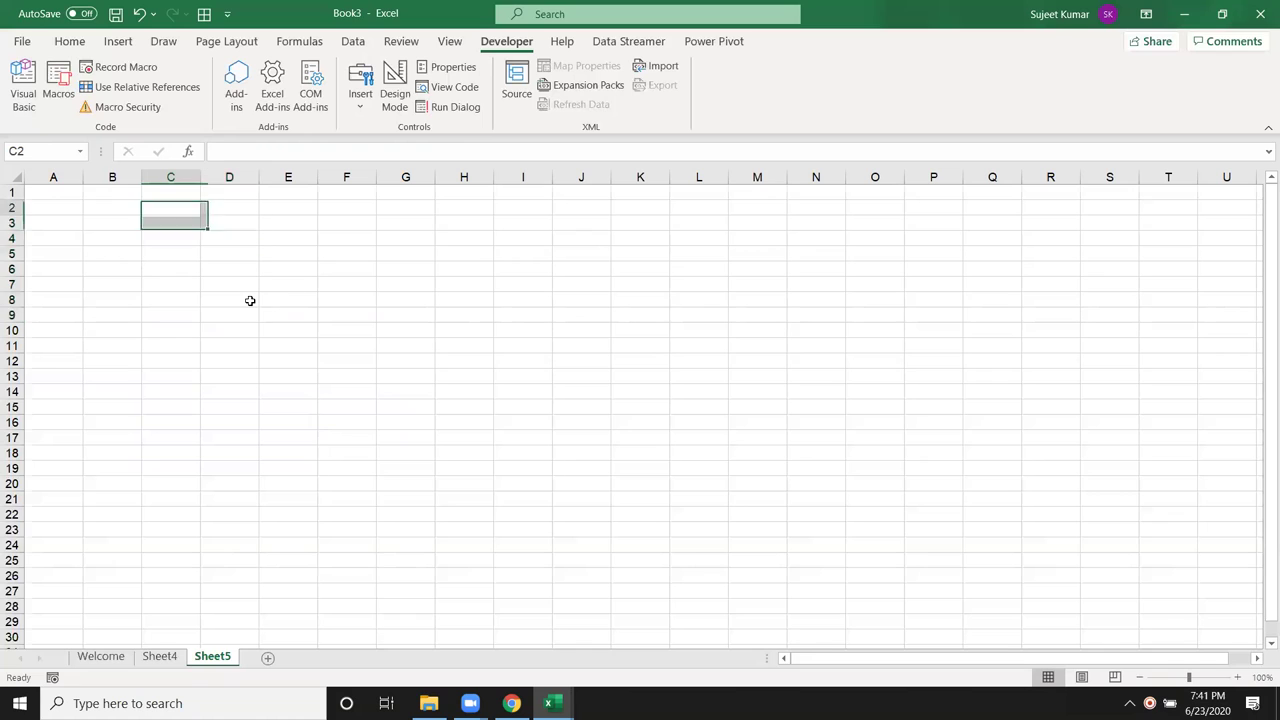
key(Left)
key(Left)
text(2)
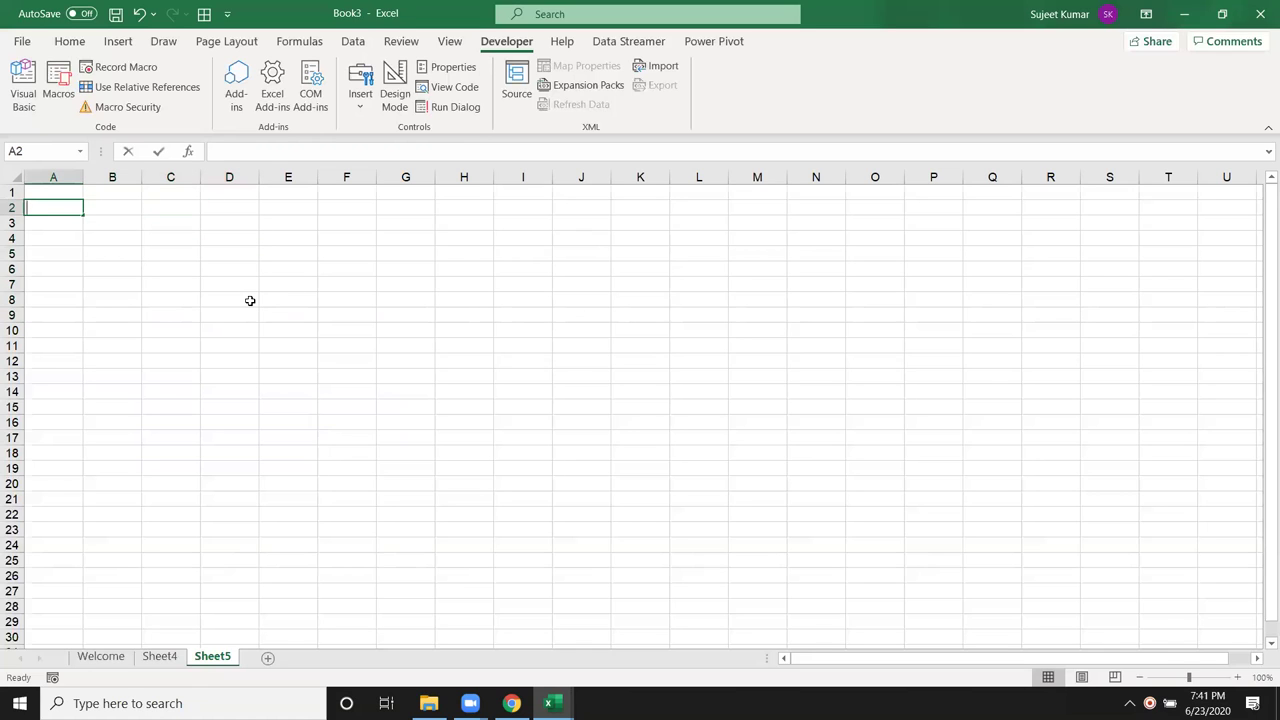
text(0)
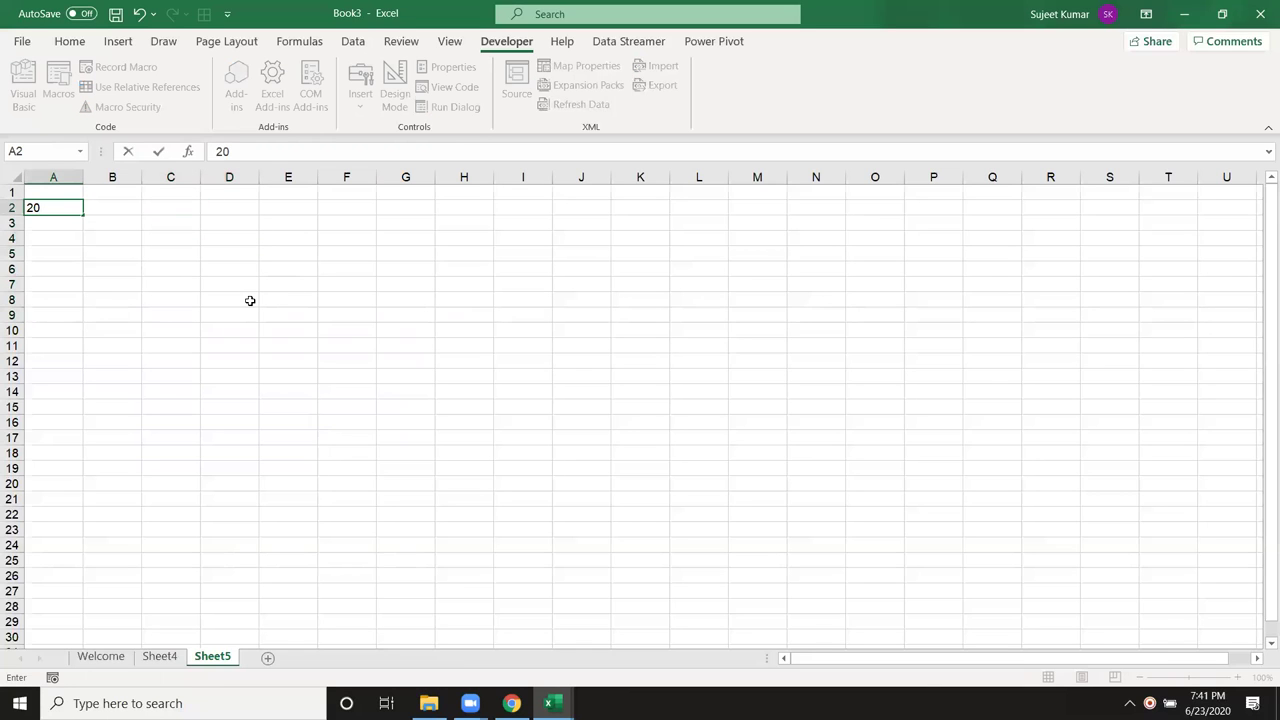
text(%)
key(Return)
key(Up)
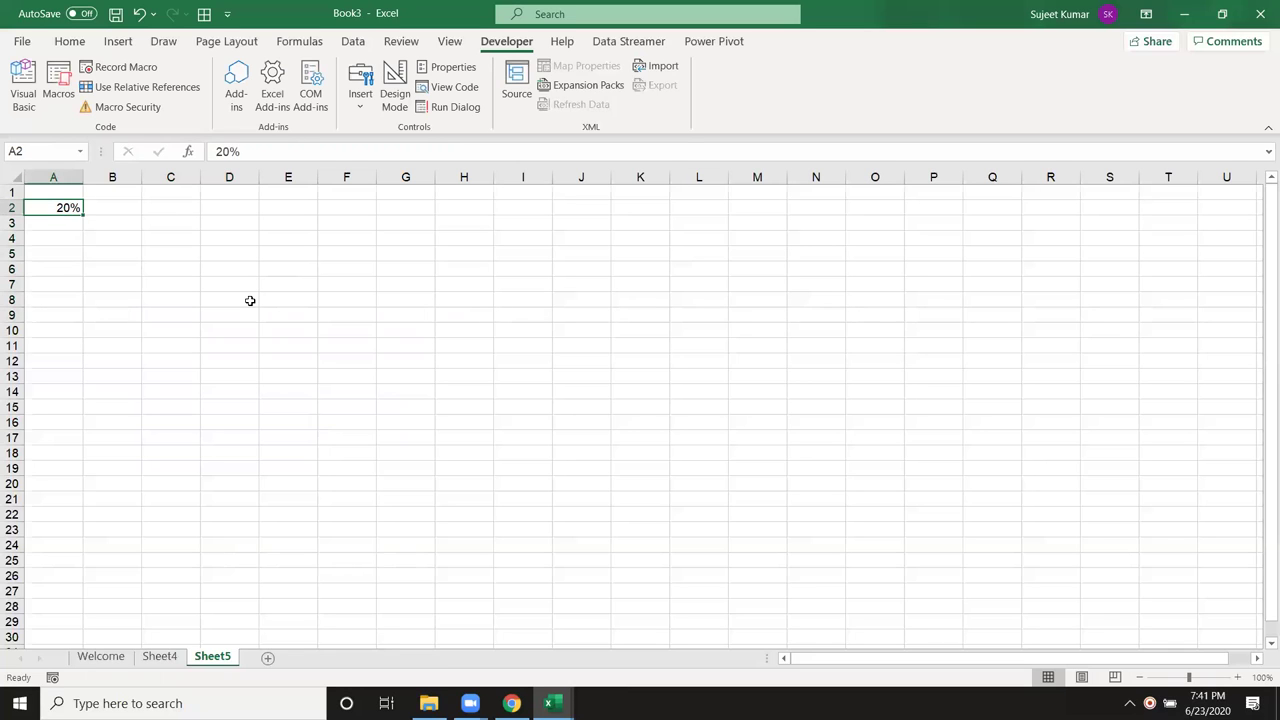
key(Right)
text(20)
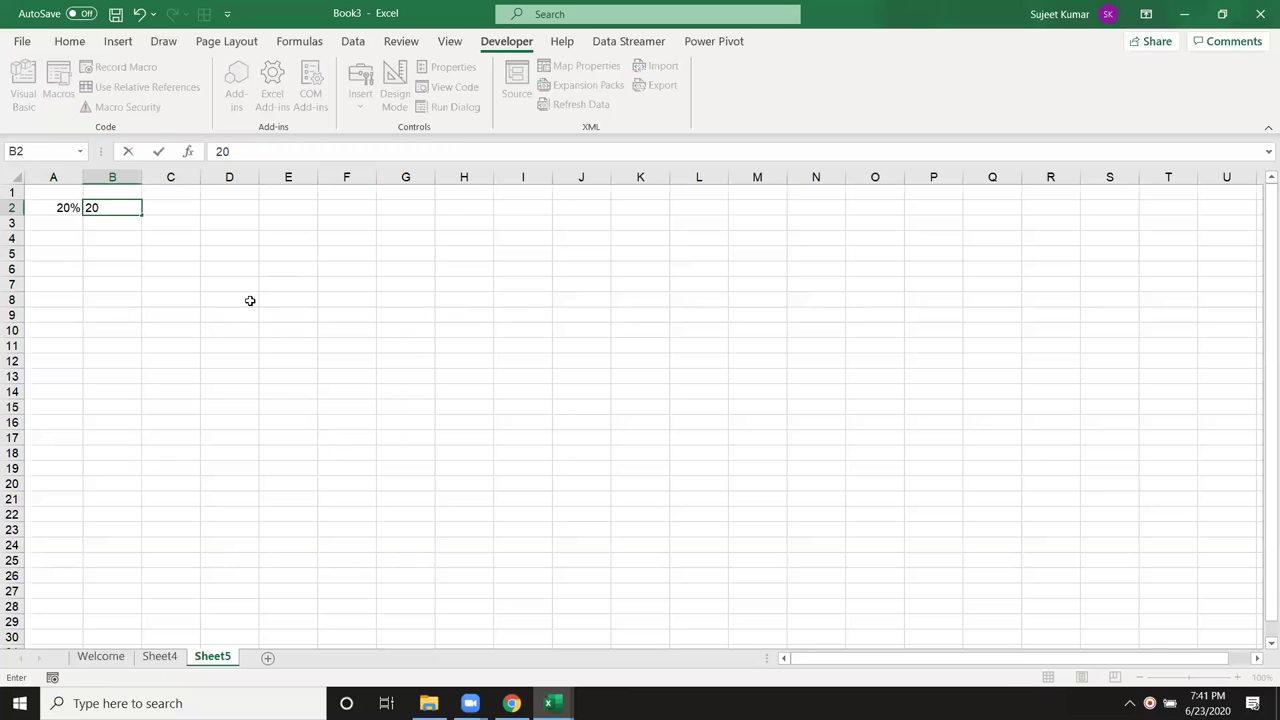
key(Return)
key(Up)
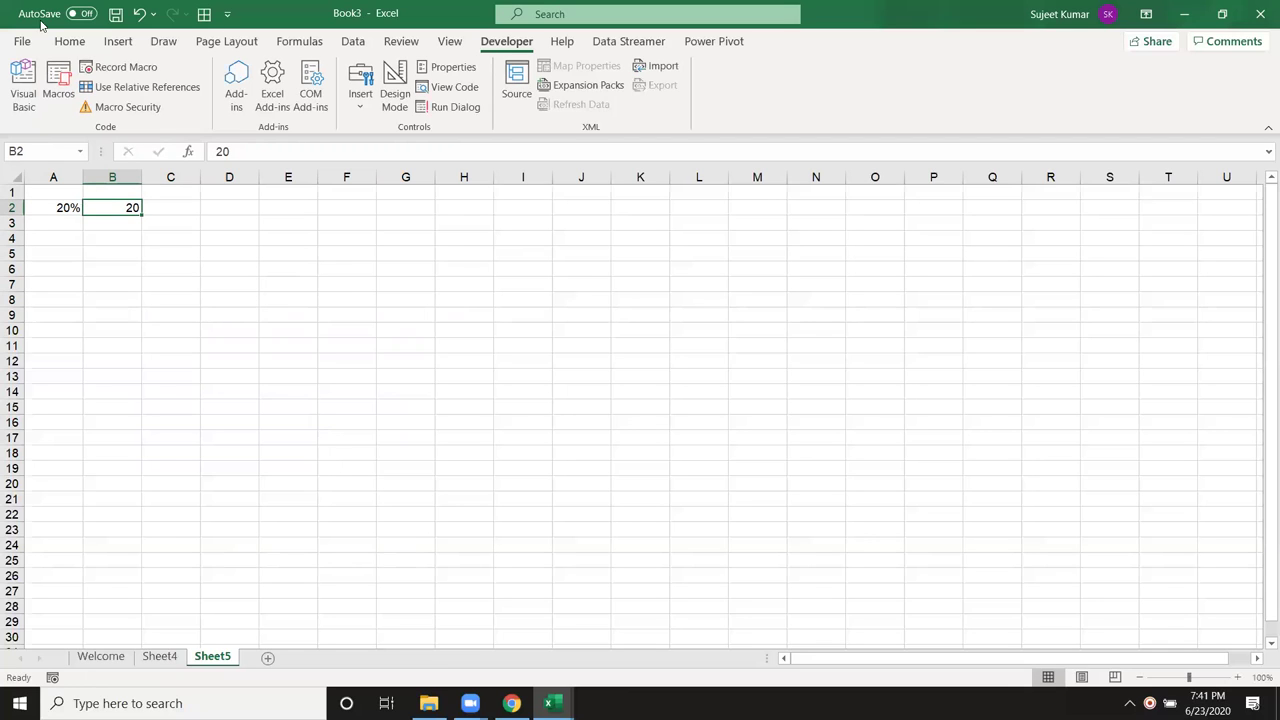
click(70, 41)
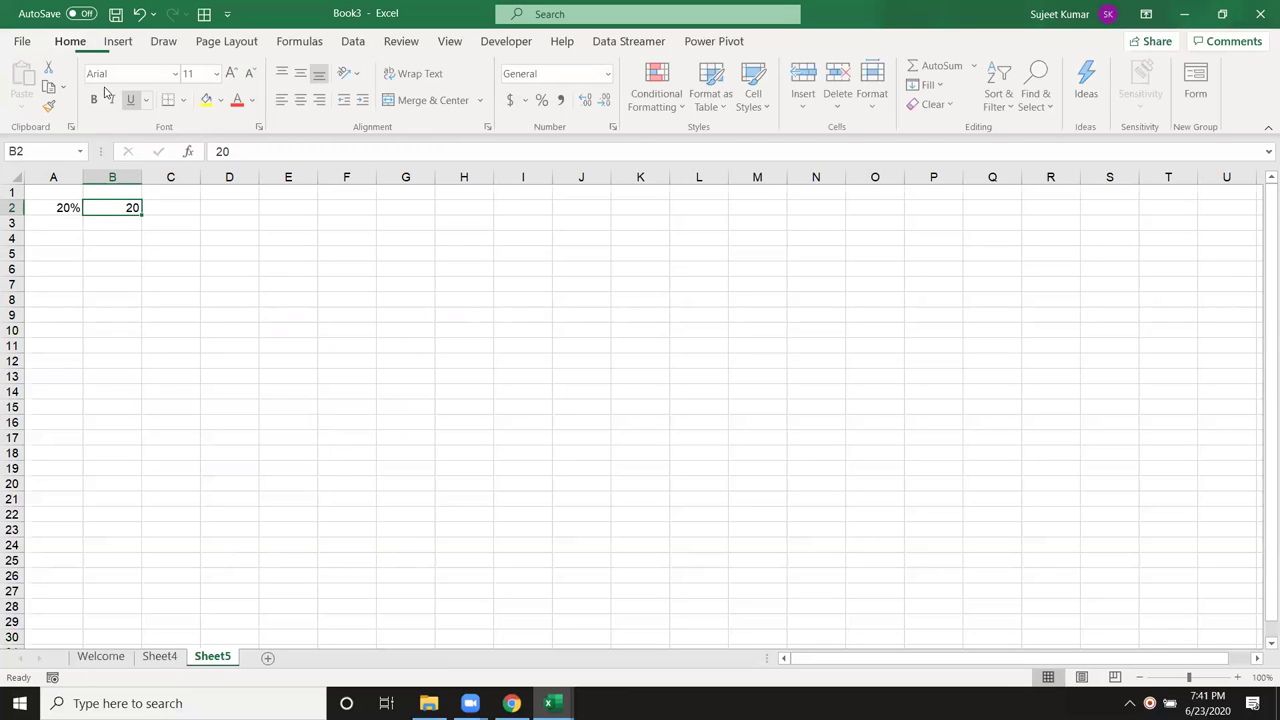
click(547, 104)
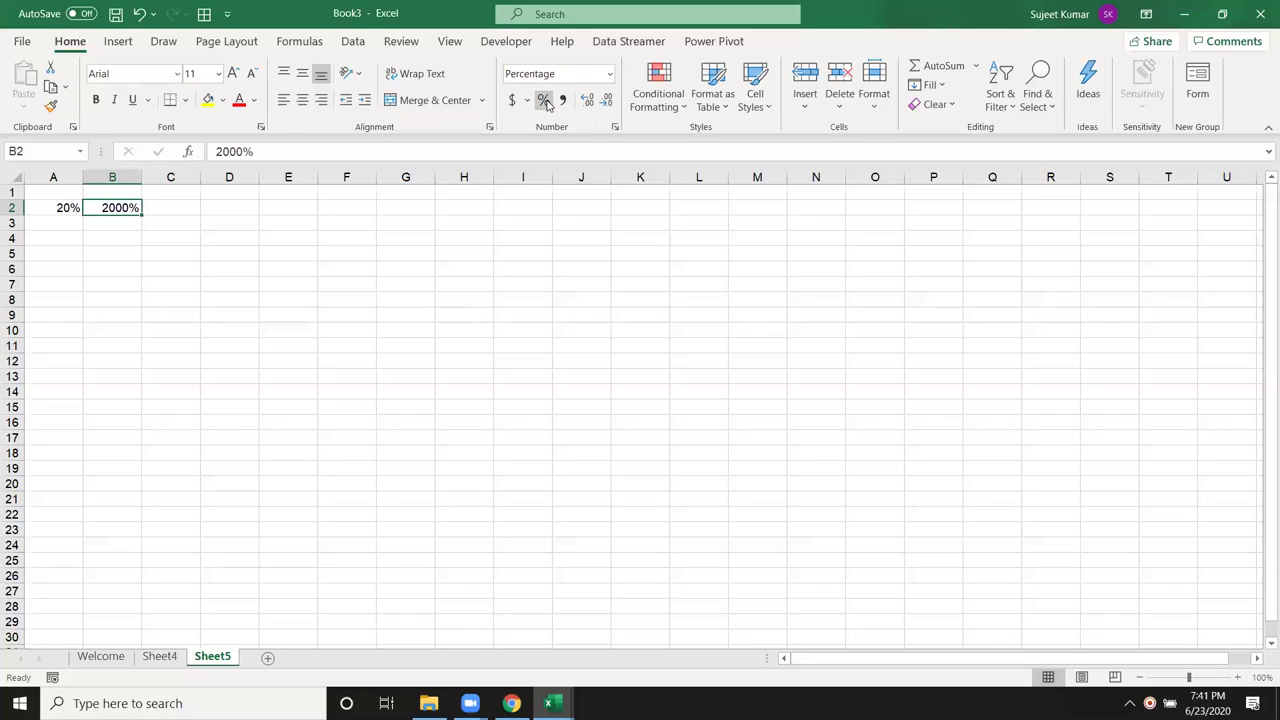
- Add the note 1=100% in B3 and enter 0.20 in C2 and D2, shown as 20%
key(Down)
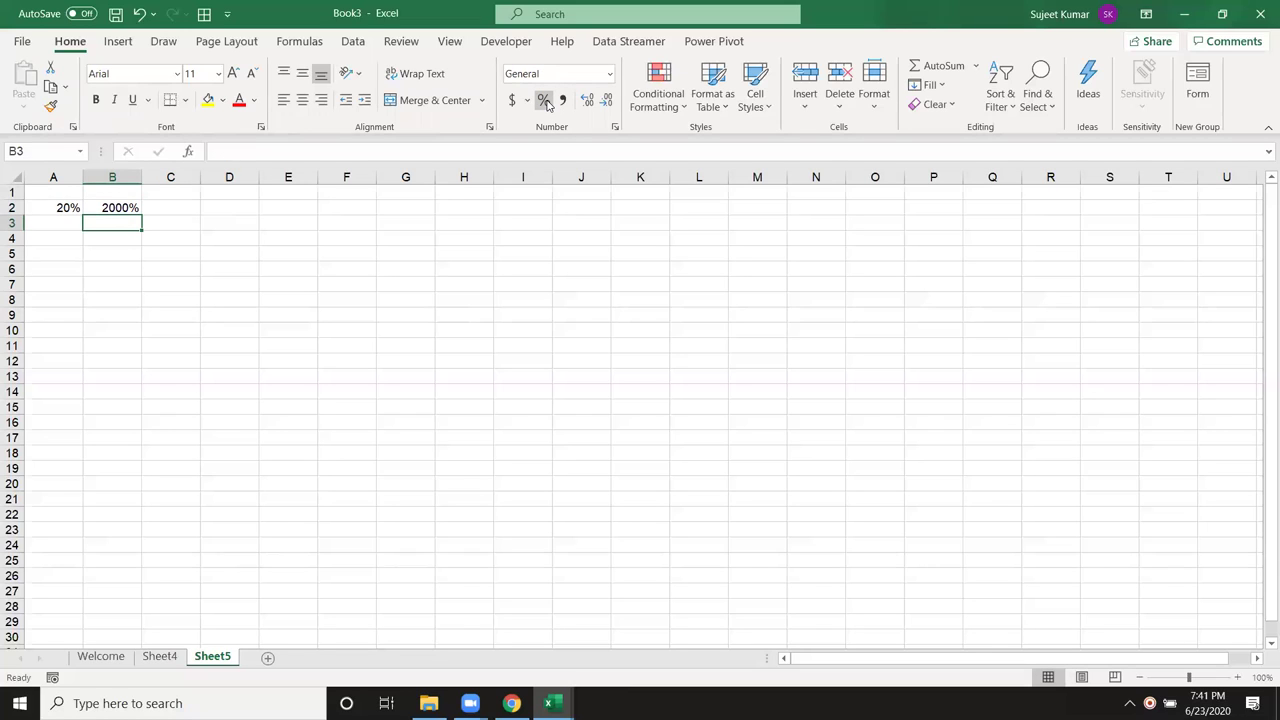
text(1=100%)
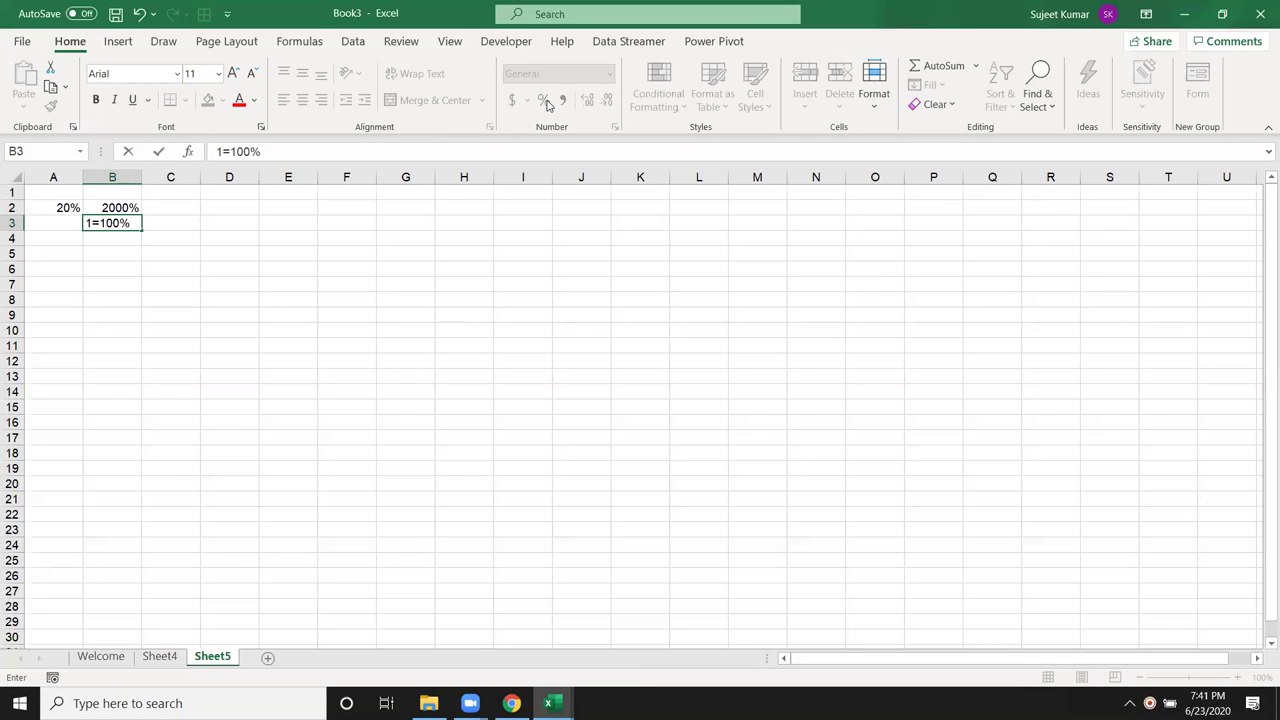
key(Return)
key(Up)
key(Up)
key(Right)
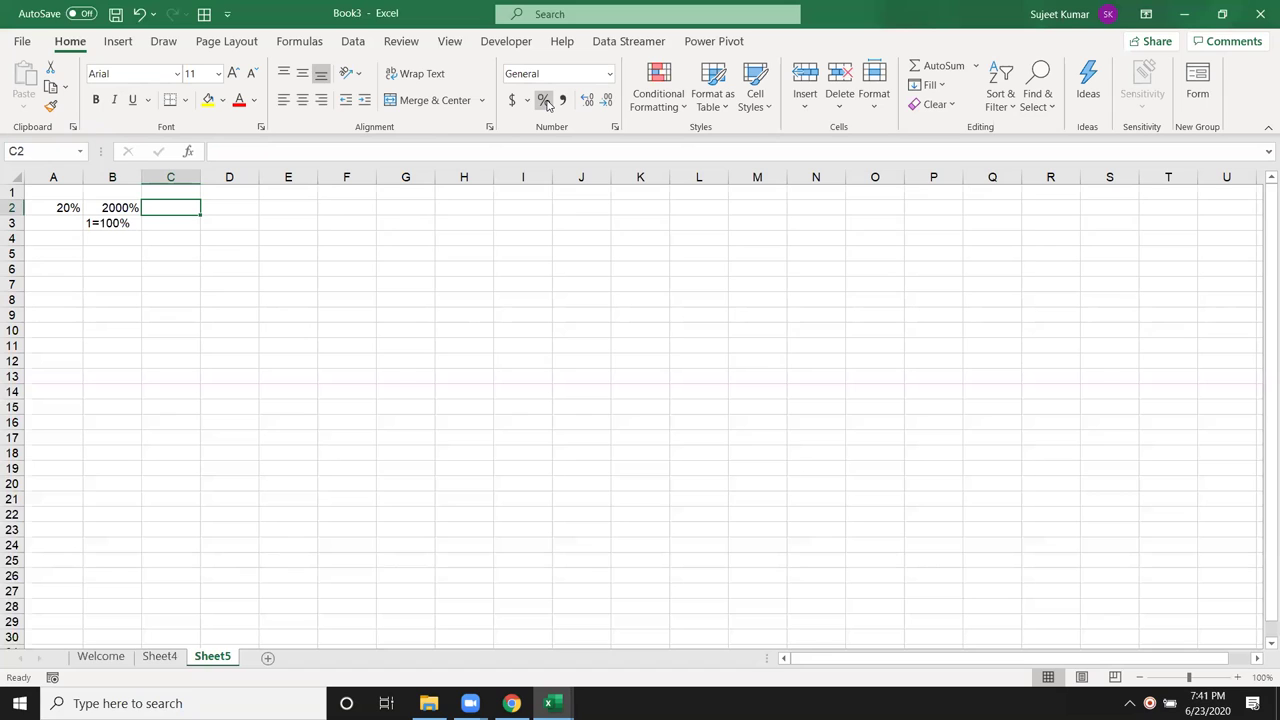
text(0.20)
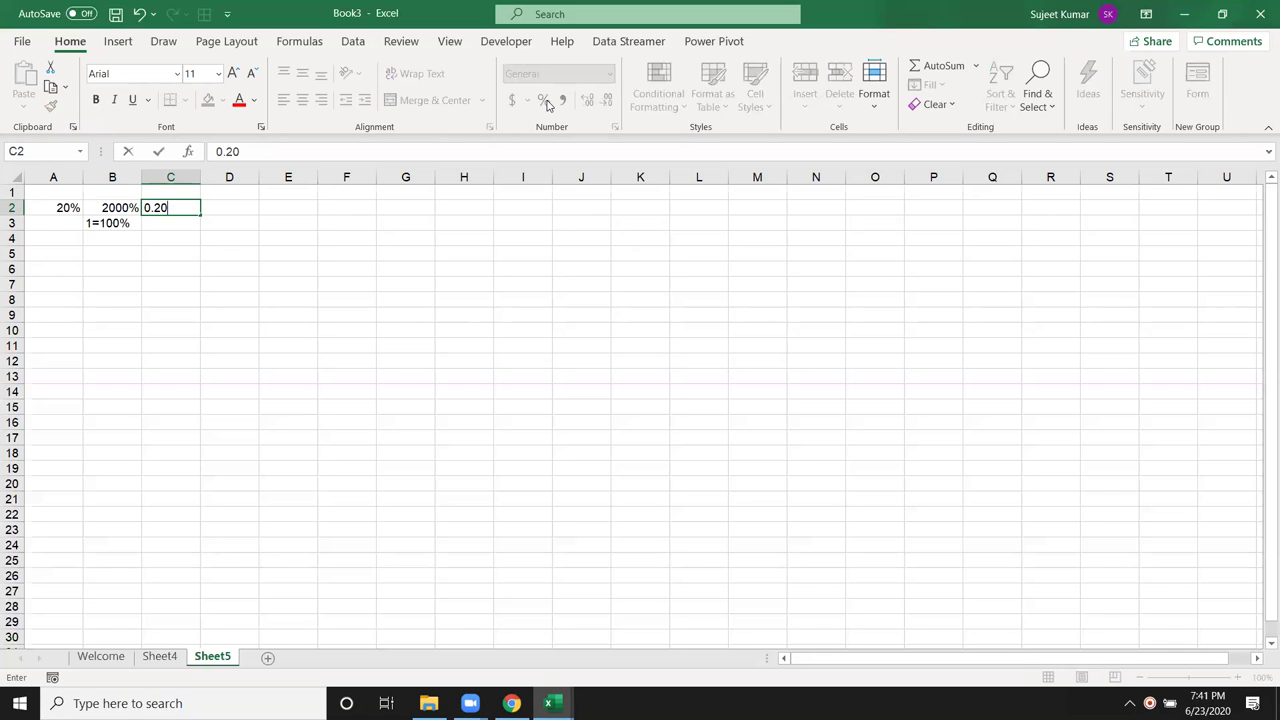
key(Return)
key(Up)
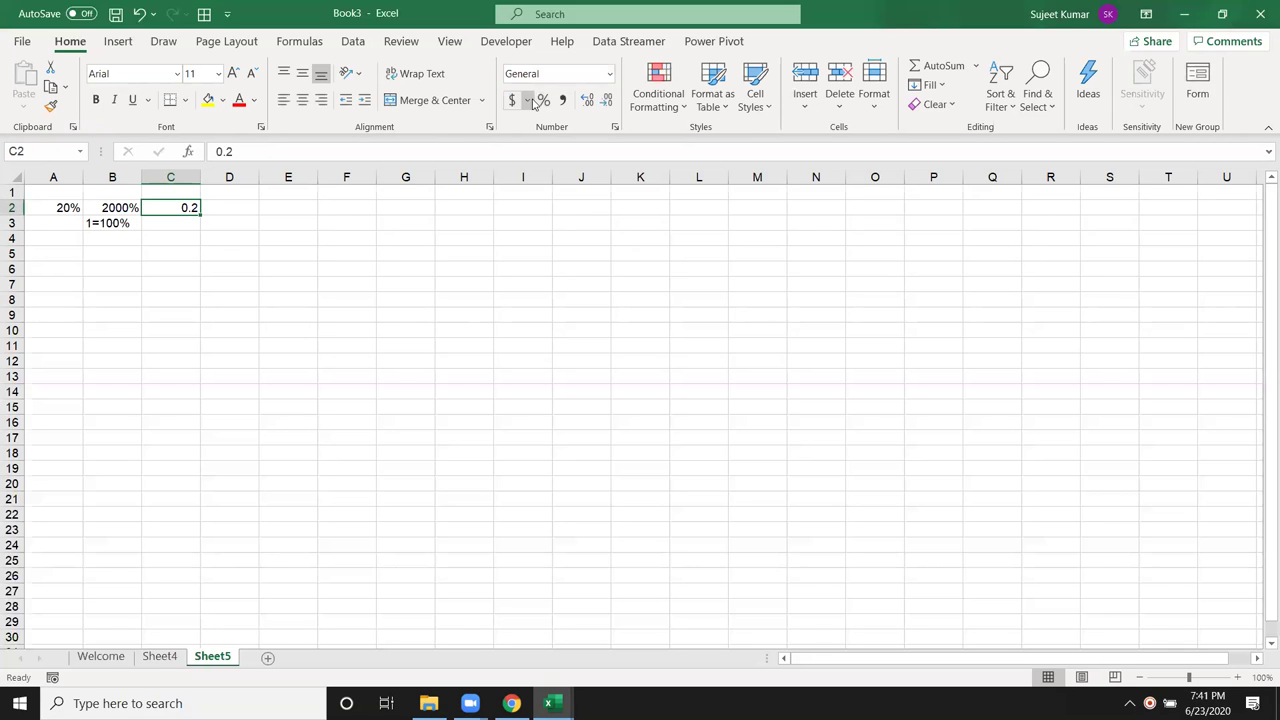
click(544, 100)
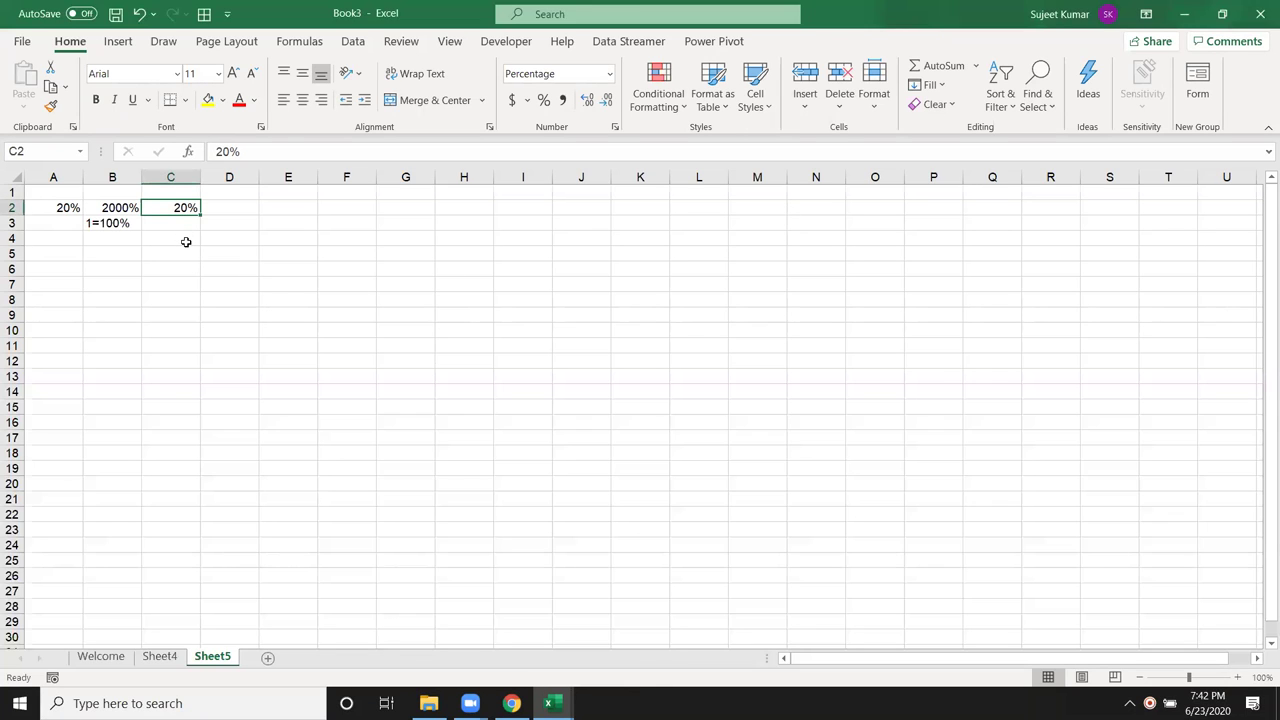
click(240, 213)
text(0.20)
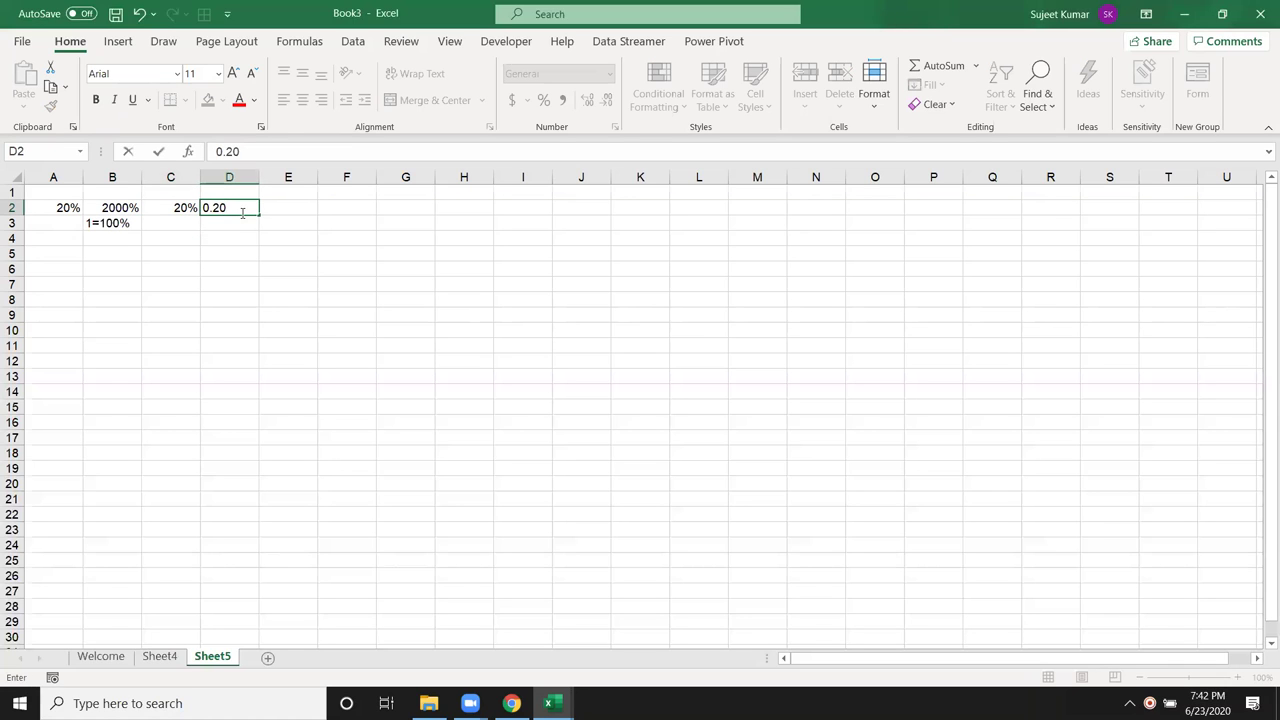
key(Return)
click(241, 213)
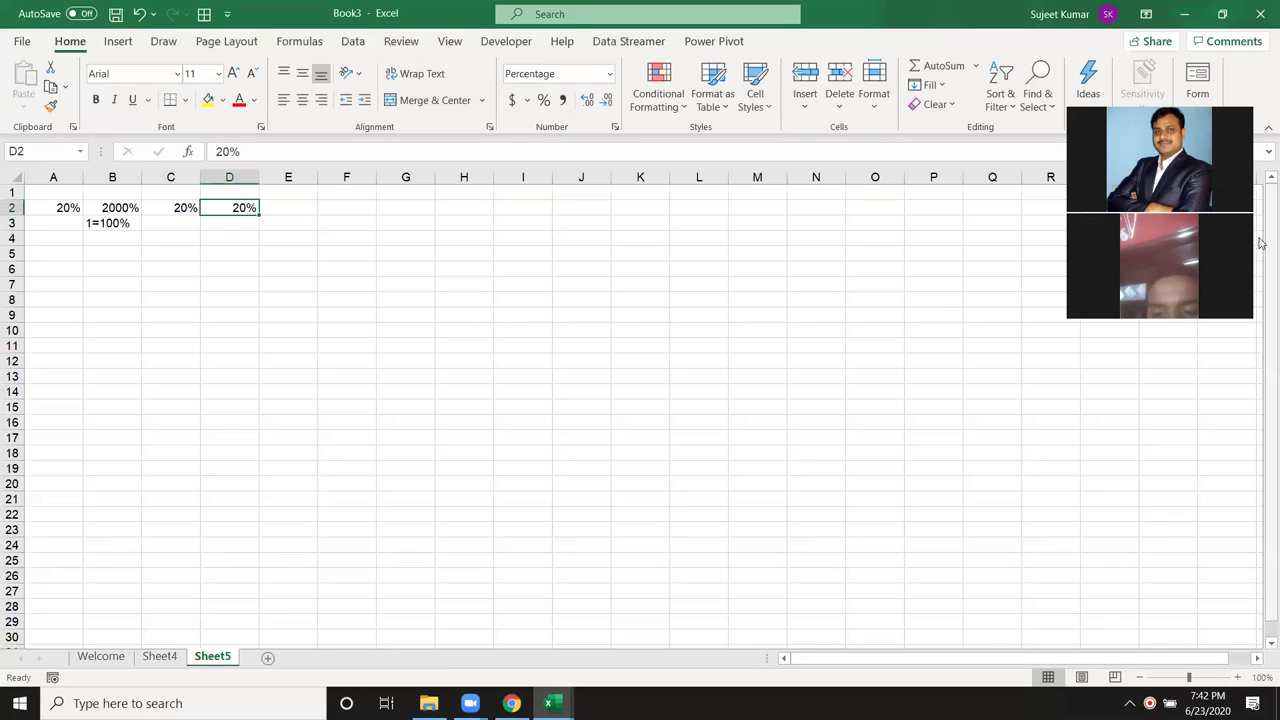
- Delete the contents of rows 1–4, leaving Sheet5 blank
click(1245, 238)
click(46, 250)
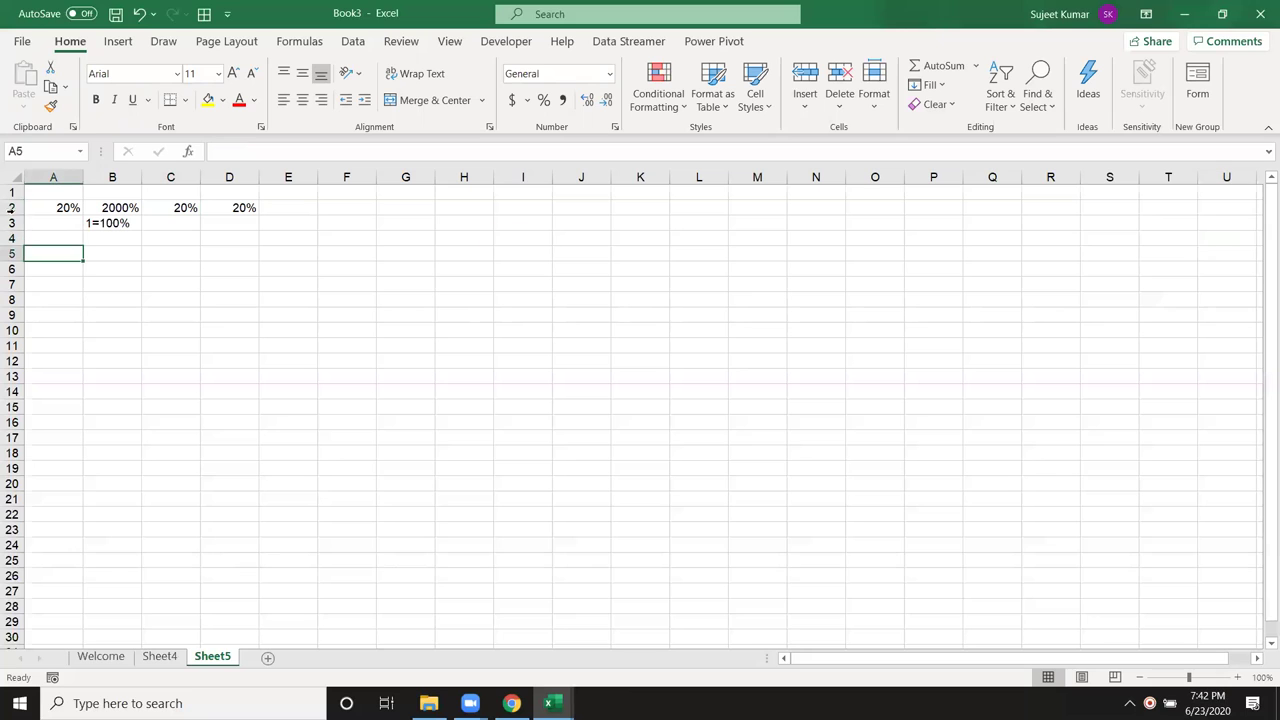
drag(12, 192, 14, 244)
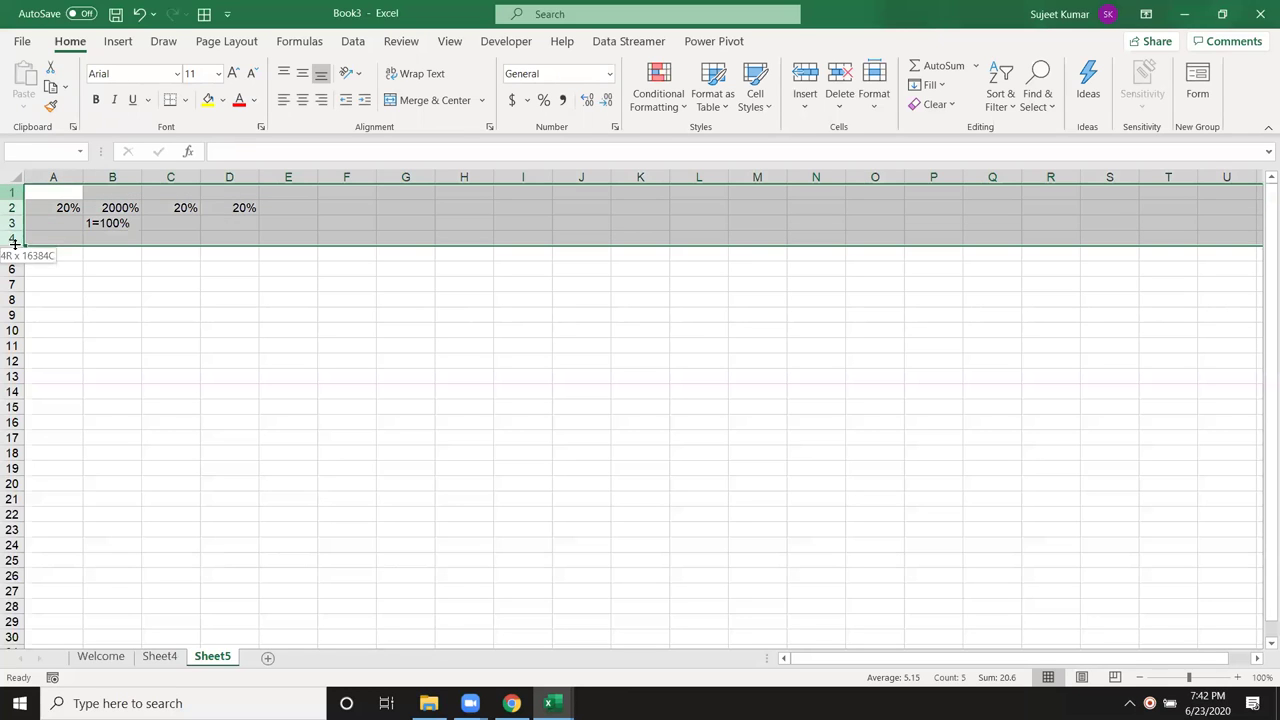
key(Delete)
- Put a % label in A1 and =RANDBETWEEN(10,90) in A2
key(ctrl+Home)
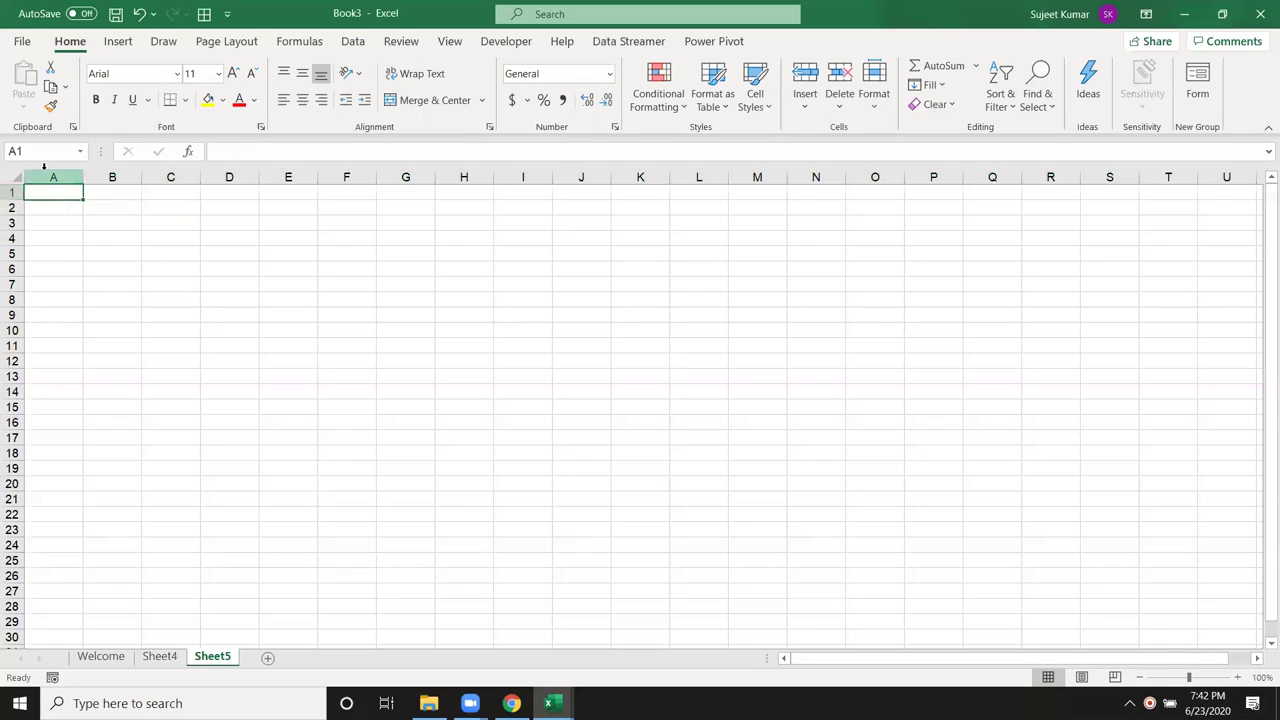
text(%)
key(Return)
text(=ra)
key(Down)
key(Down)
key(Down)
key(Tab)
text(10)
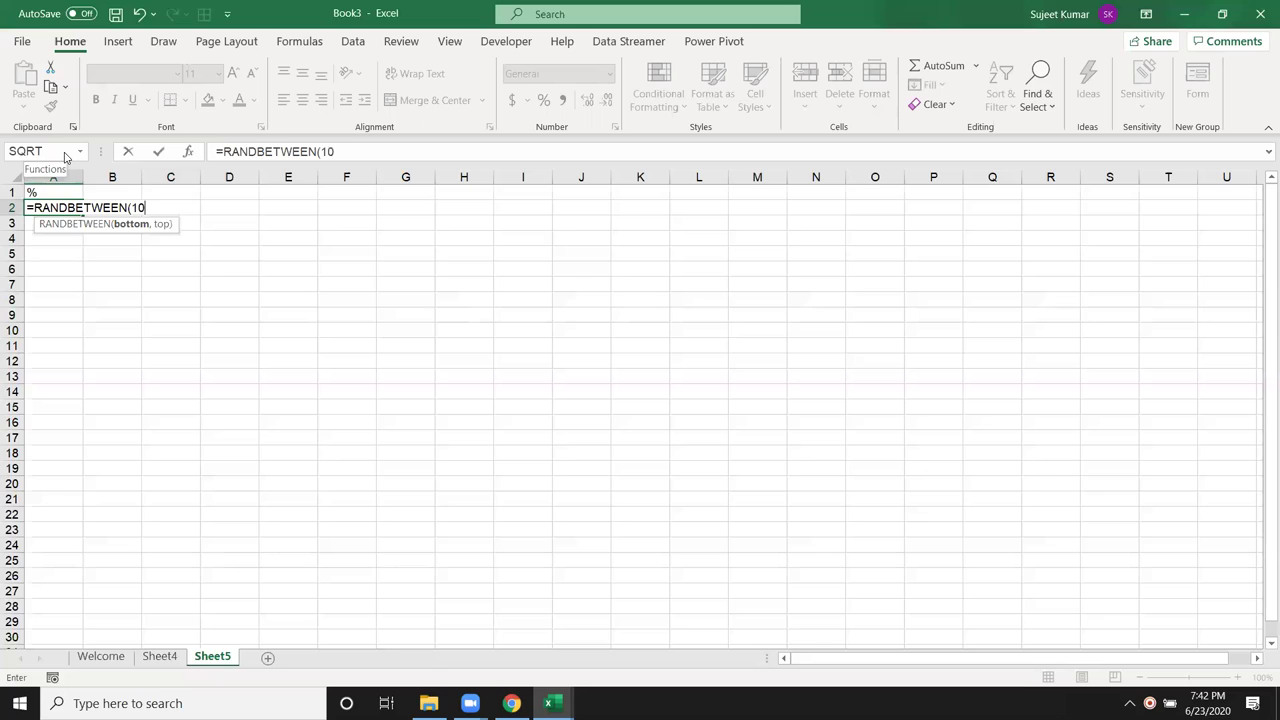
text(,90))
key(Return)
- Fill the RANDBETWEEN formula down and across A2:K13
click(66, 211)
drag(66, 211, 651, 377)
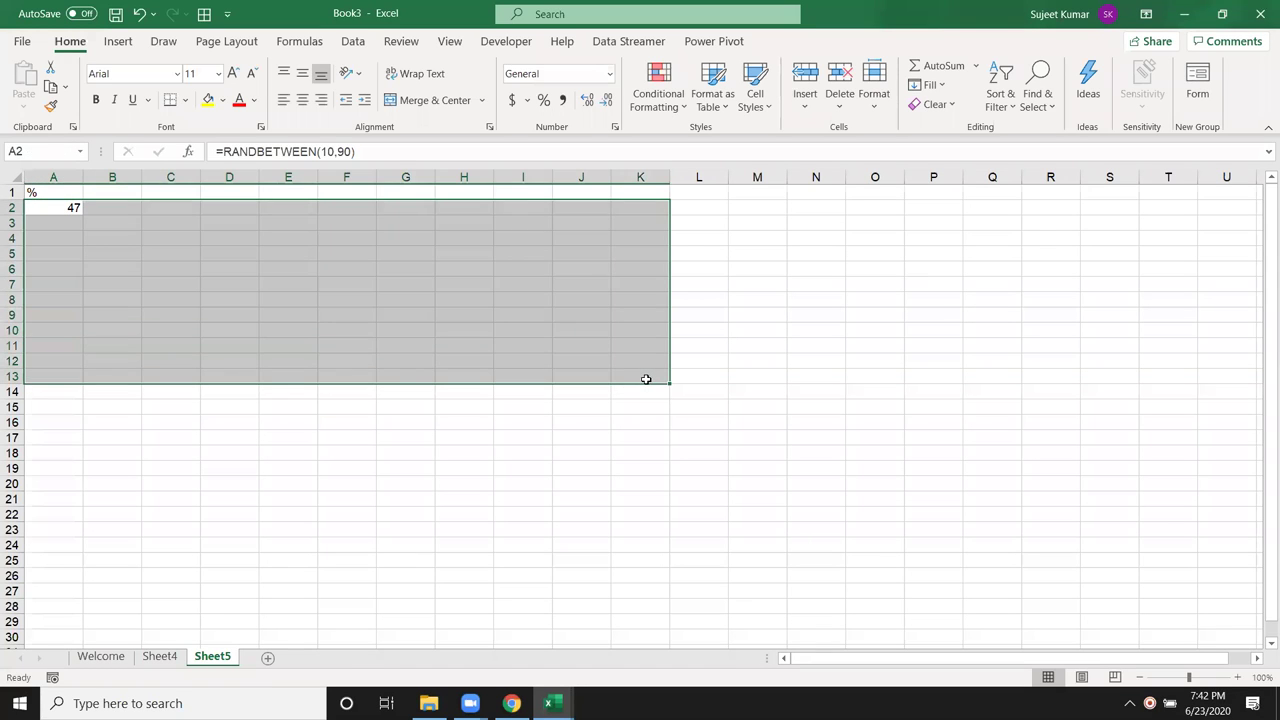
key(ctrl+d)
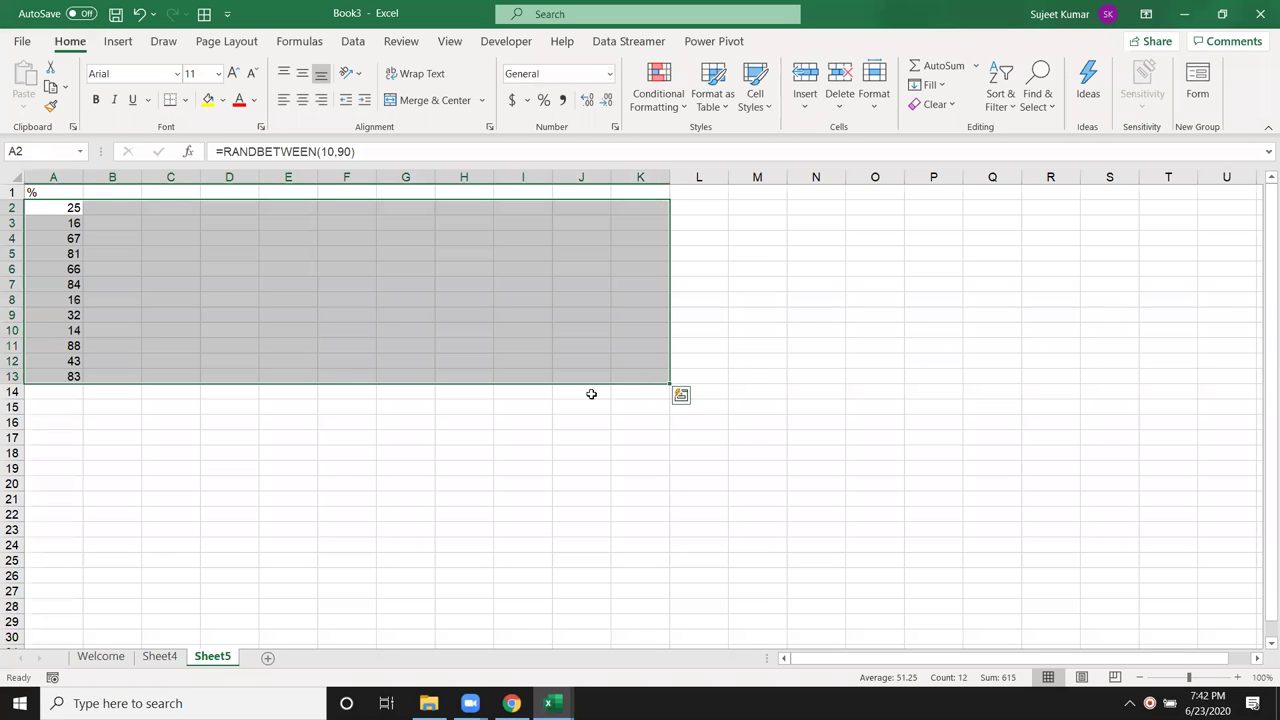
key(ctrl+r)
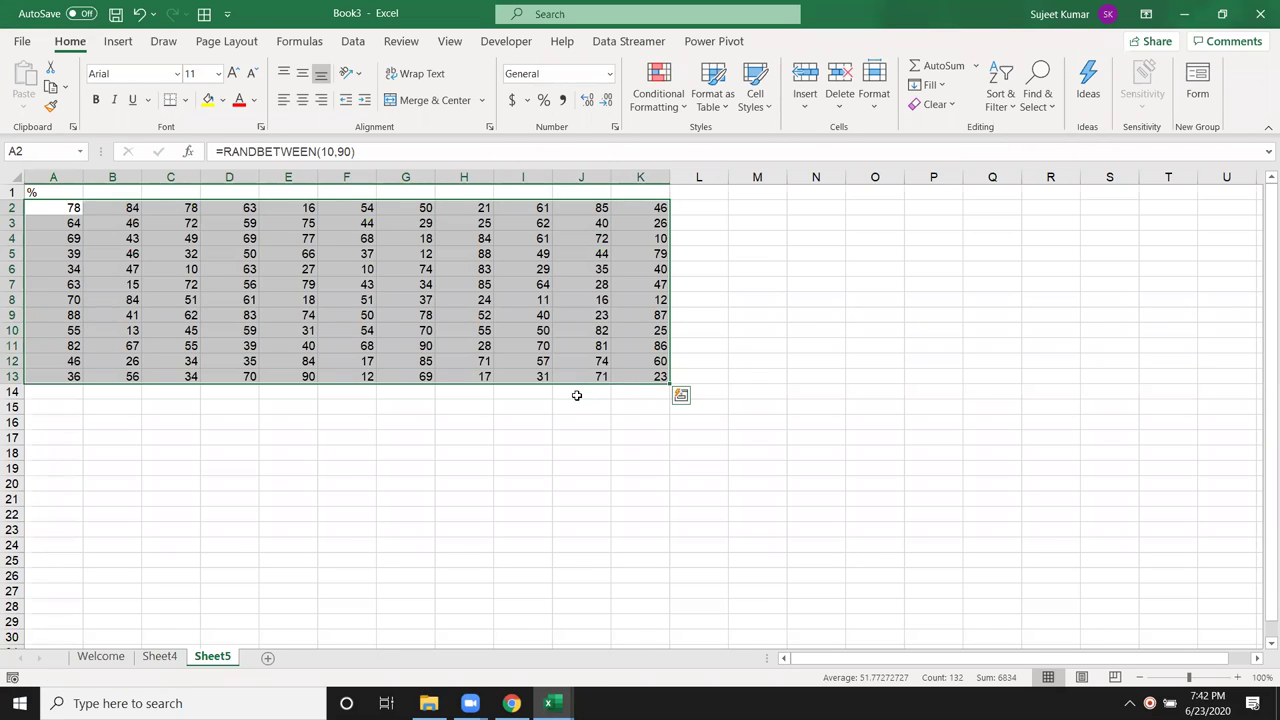
key(ctrl+q)
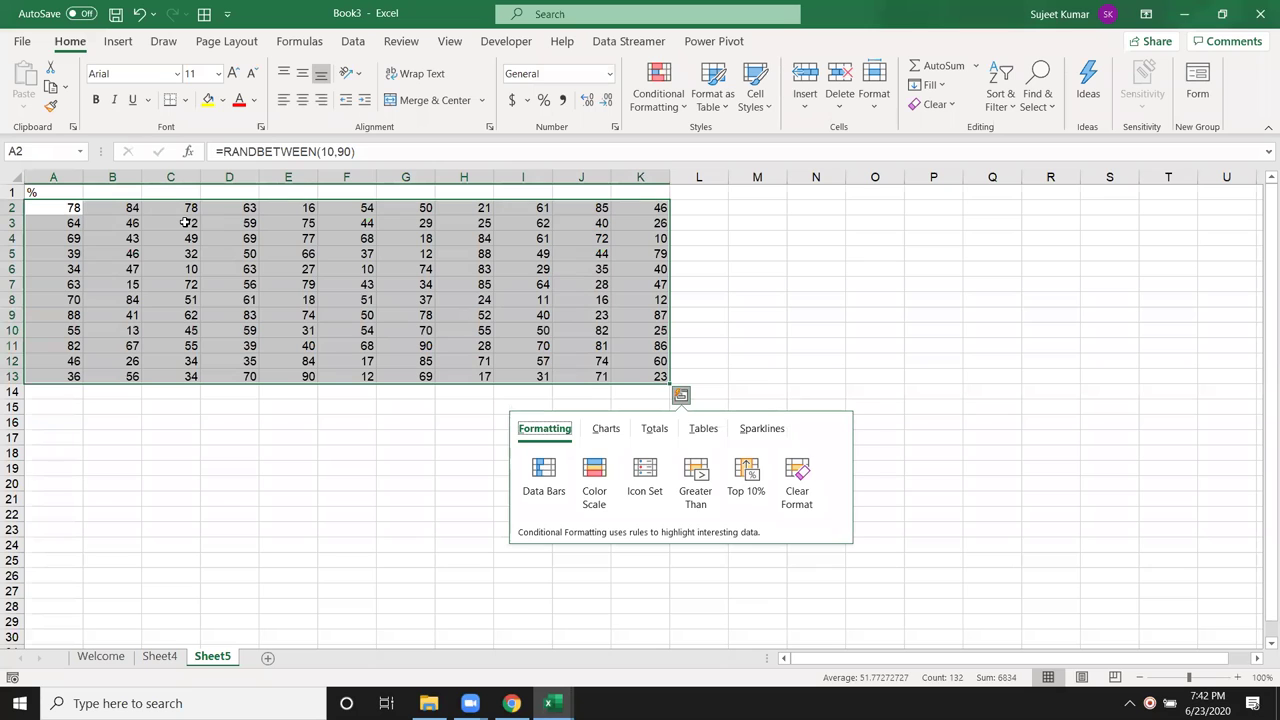
key(Escape)
- Copy A2:K13 and paste it back as fixed values
key(ctrl+c)
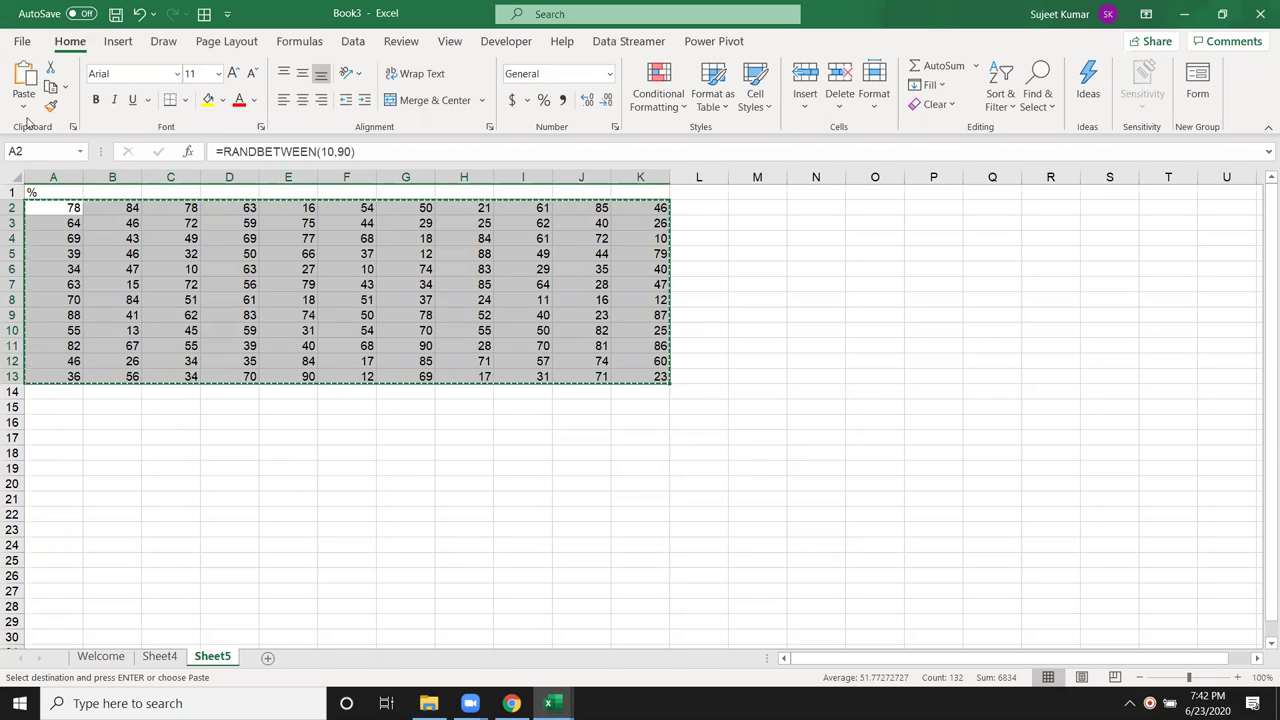
click(23, 104)
click(21, 226)
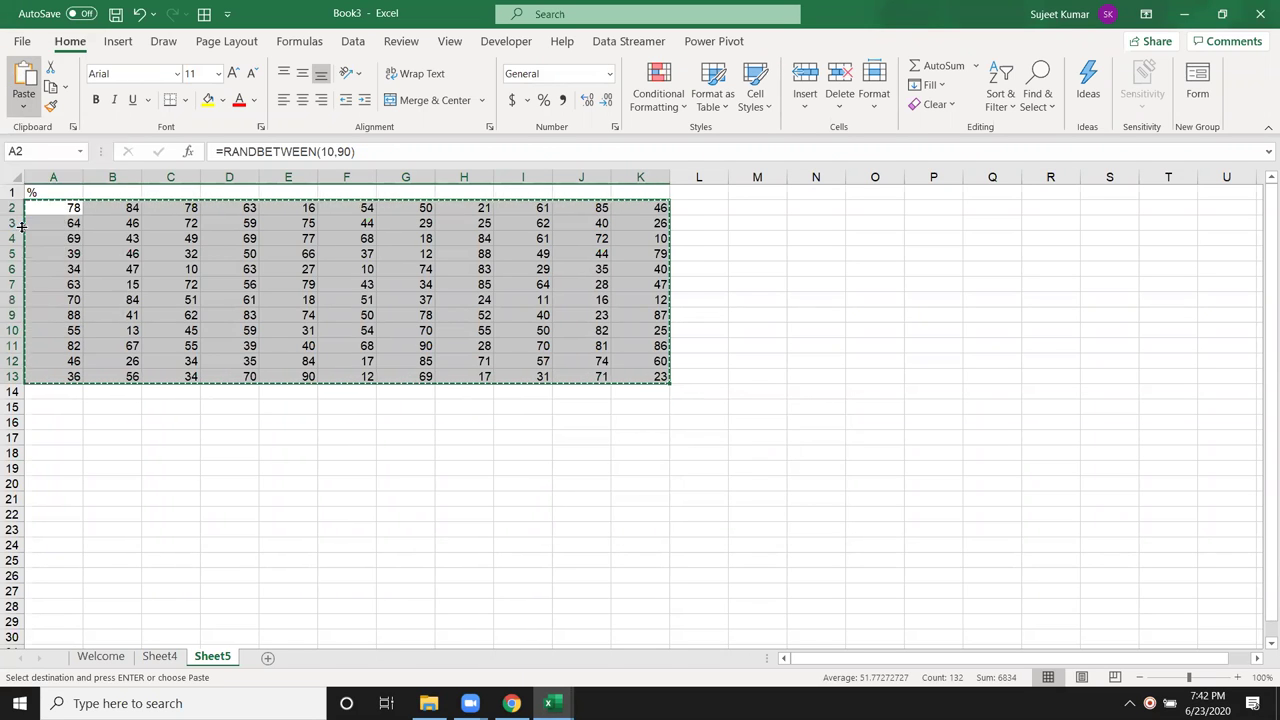
key(Escape)
click(167, 207)
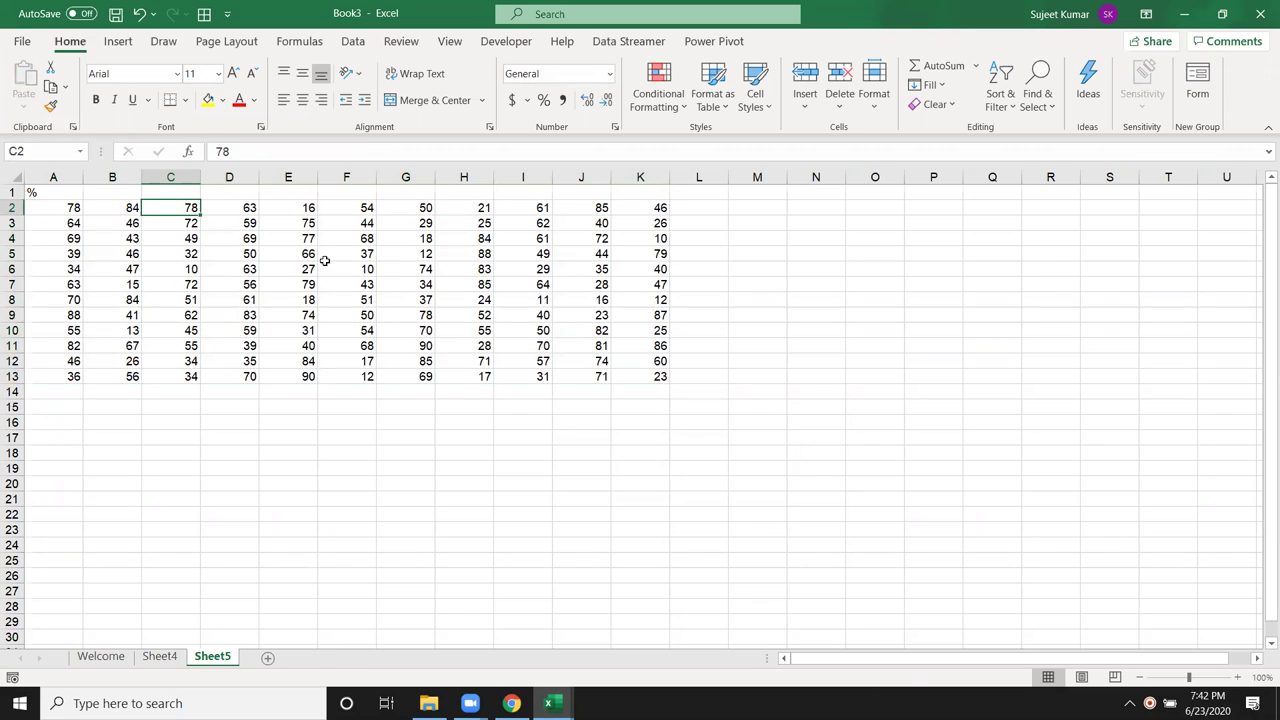
click(78, 207)
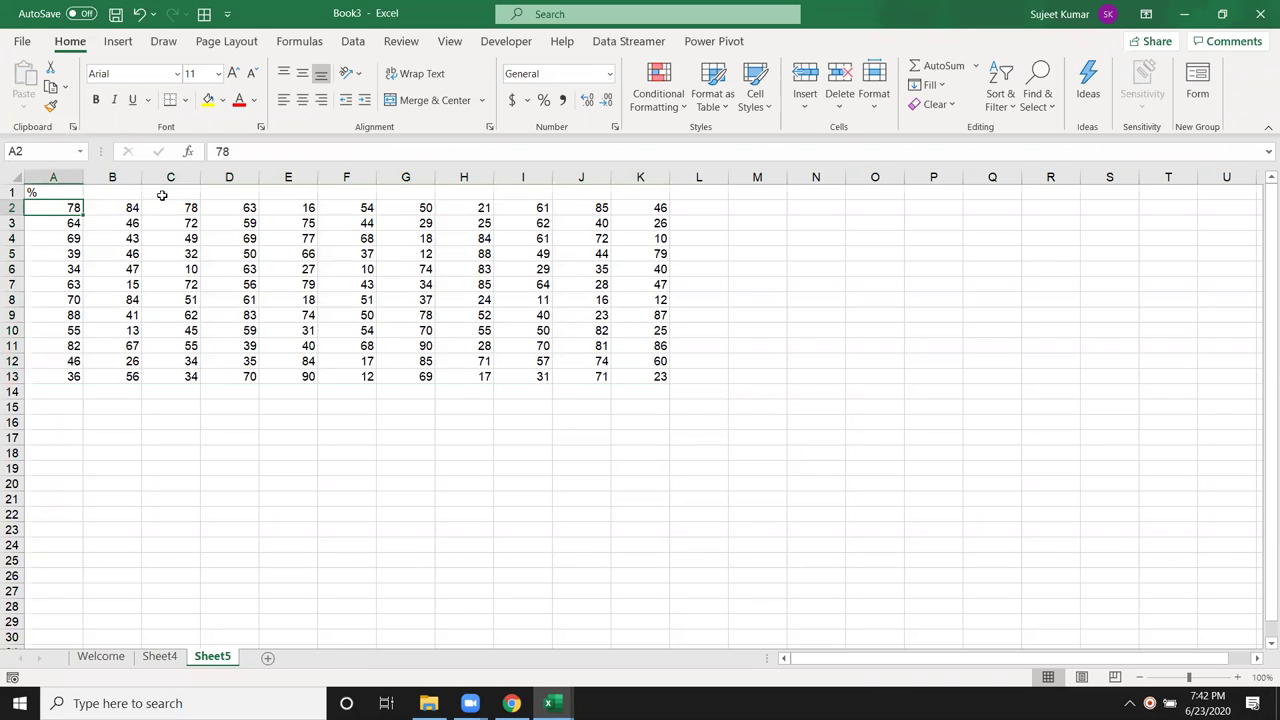
click(255, 158)
text(%)
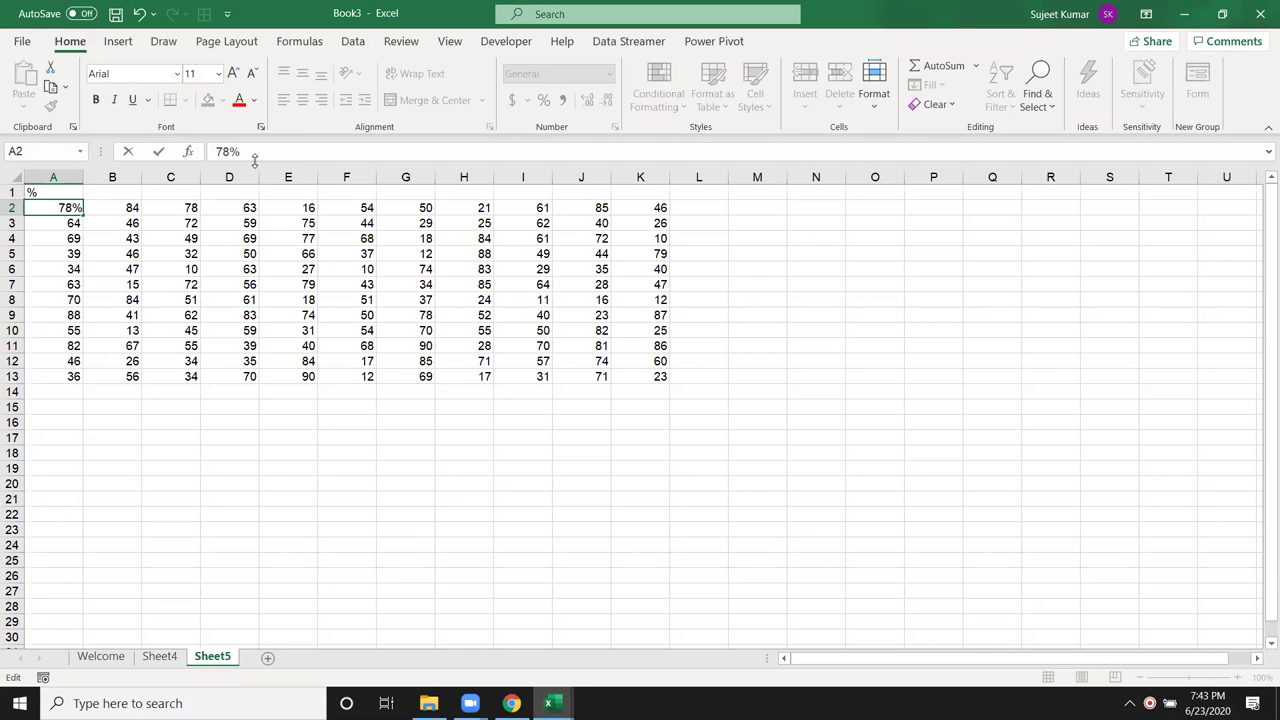
key(Escape)
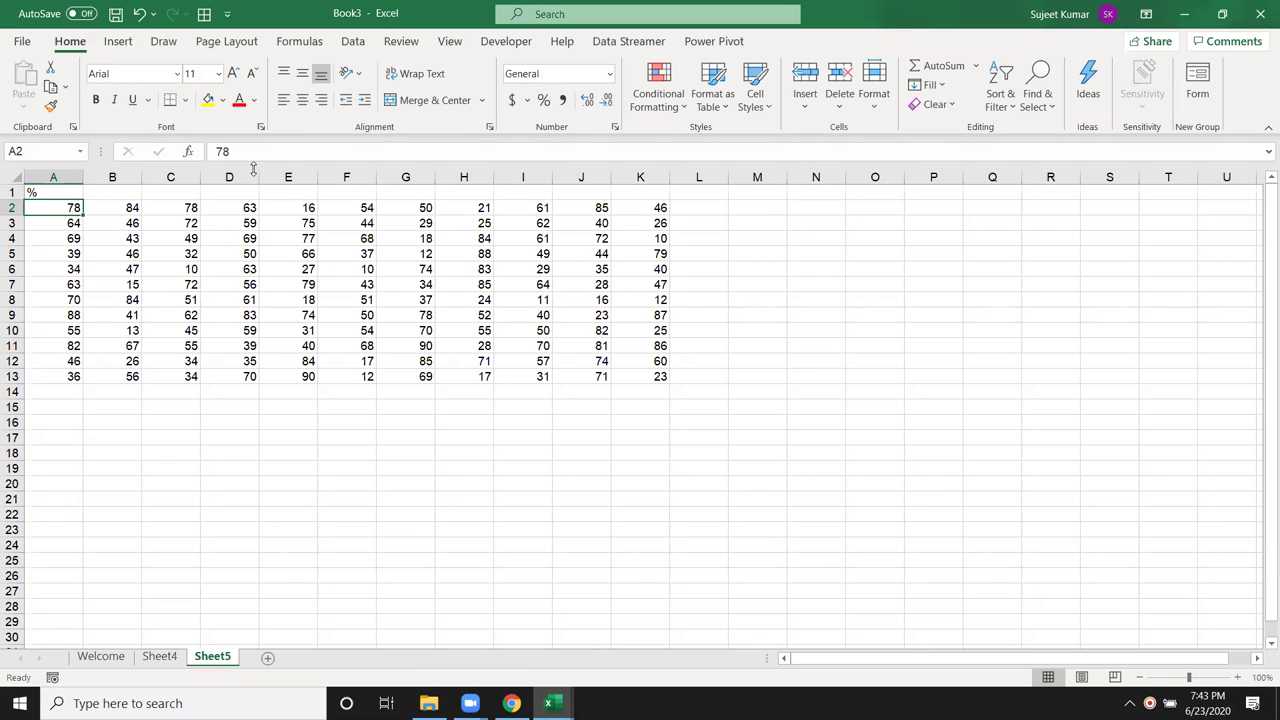
click(302, 150)
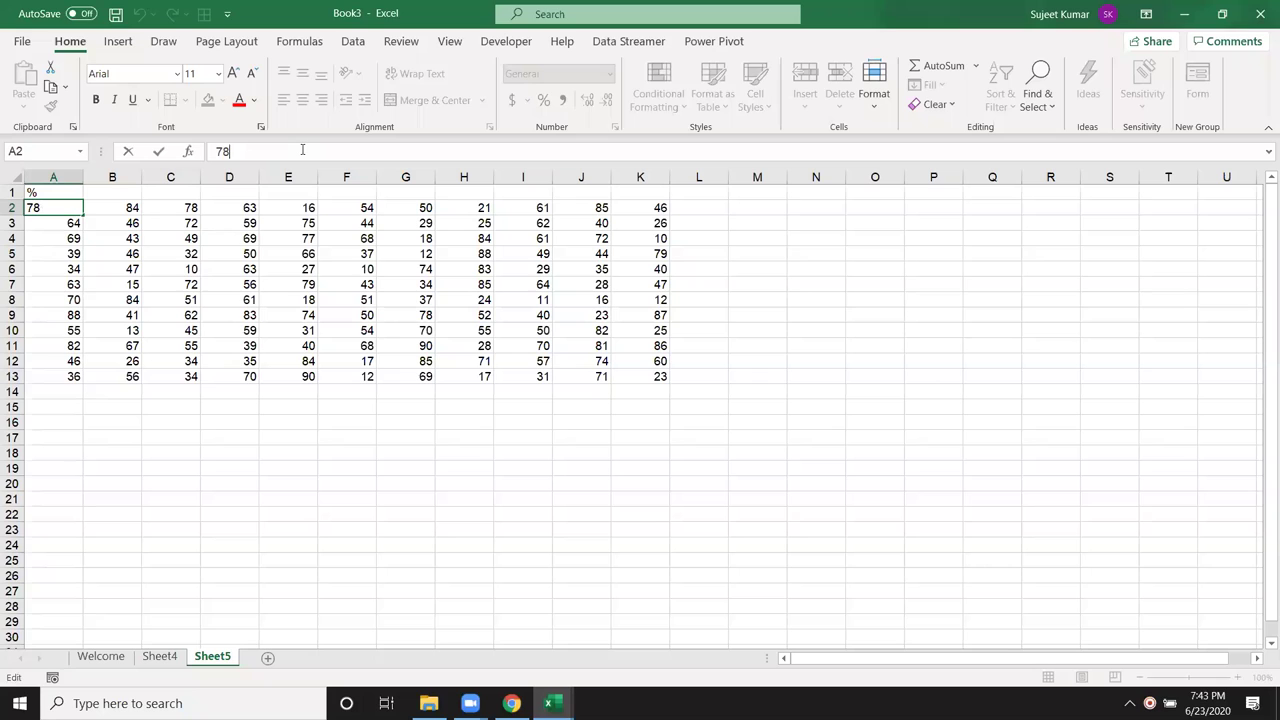
text(%)
key(Return)
click(302, 150)
text(%)
key(Return)
click(302, 150)
text(%)
key(Return)
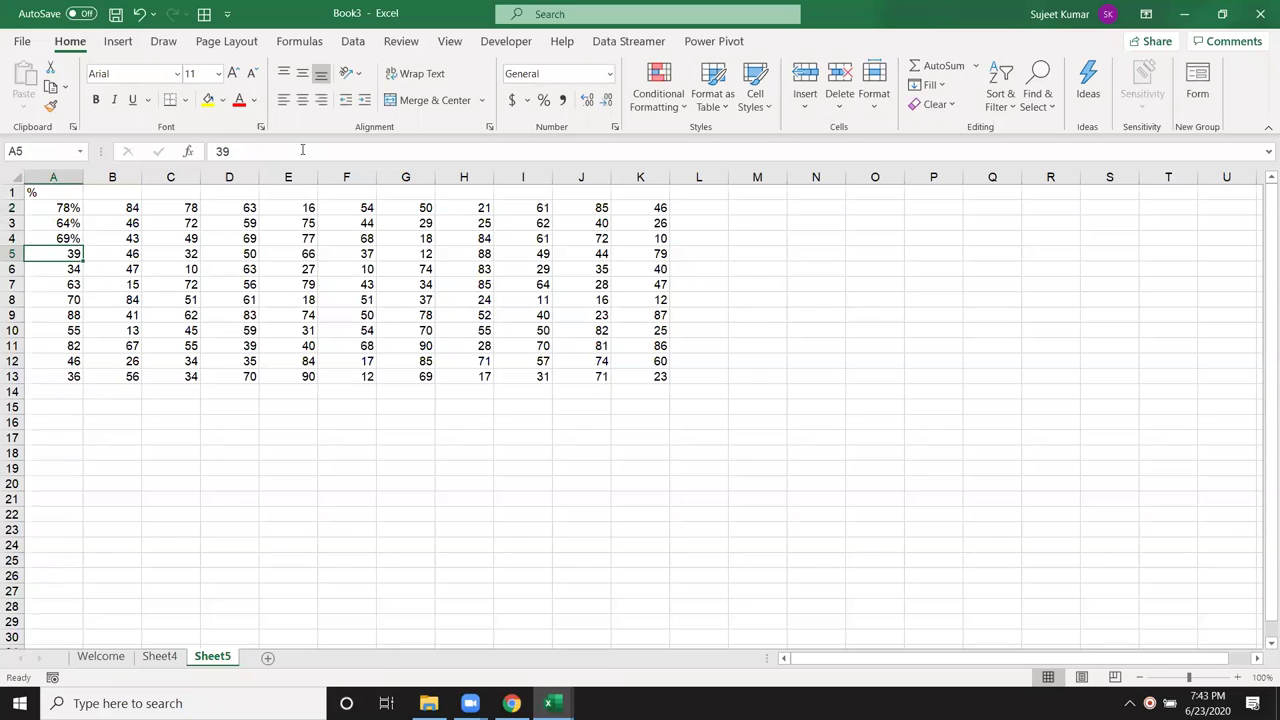
key(ctrl+z)
key(ctrl+z)
key(ctrl+z)
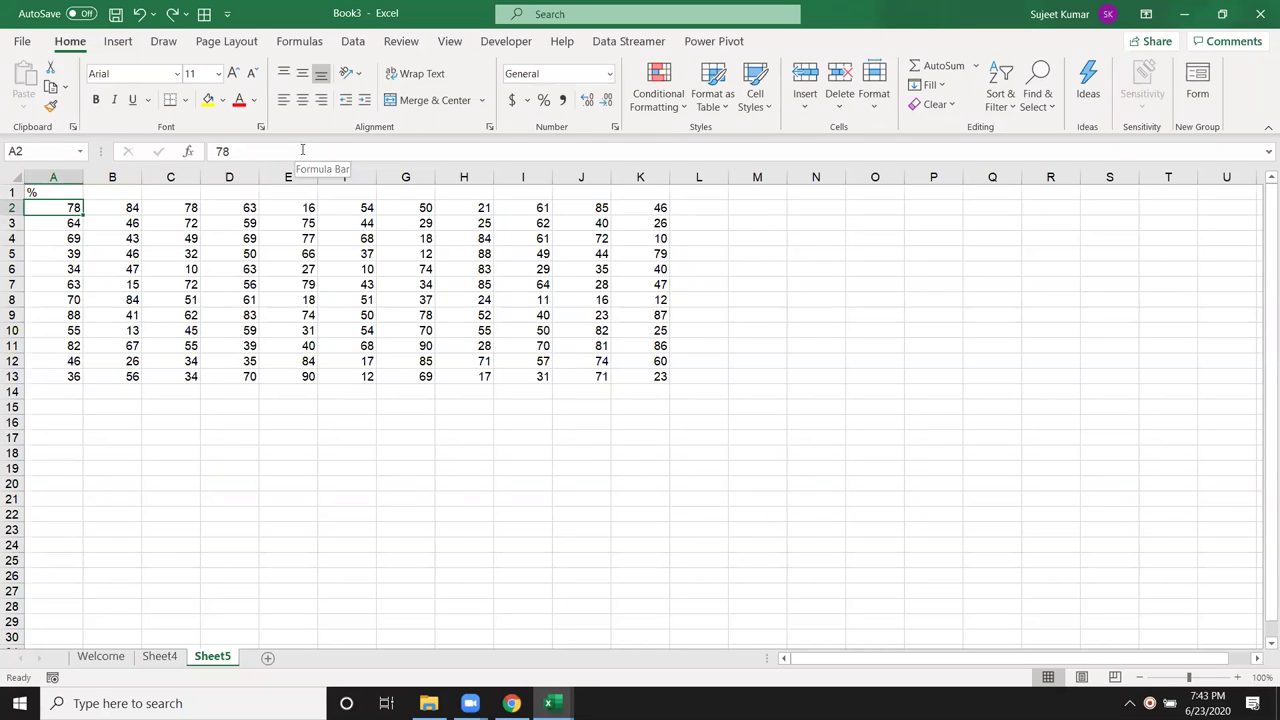
- Enter 100 in N5 and copy it
click(836, 253)
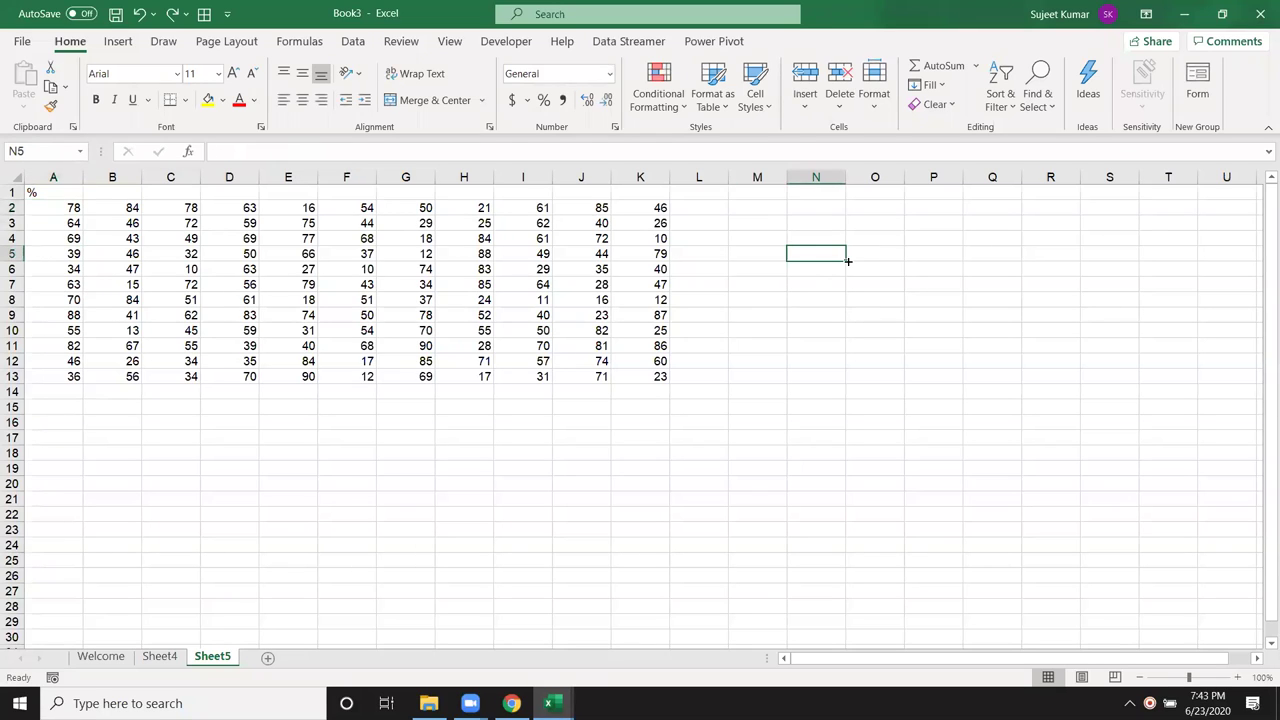
text(100)
key(Return)
key(Up)
key(ctrl+c)
- Divide A2:K13 by 100 with Paste Special Divide, apply Percent Style, then undo
mouse_move(64, 210)
mouse_down()
mouse_move(506, 364)
mouse_move(665, 380)
mouse_up()
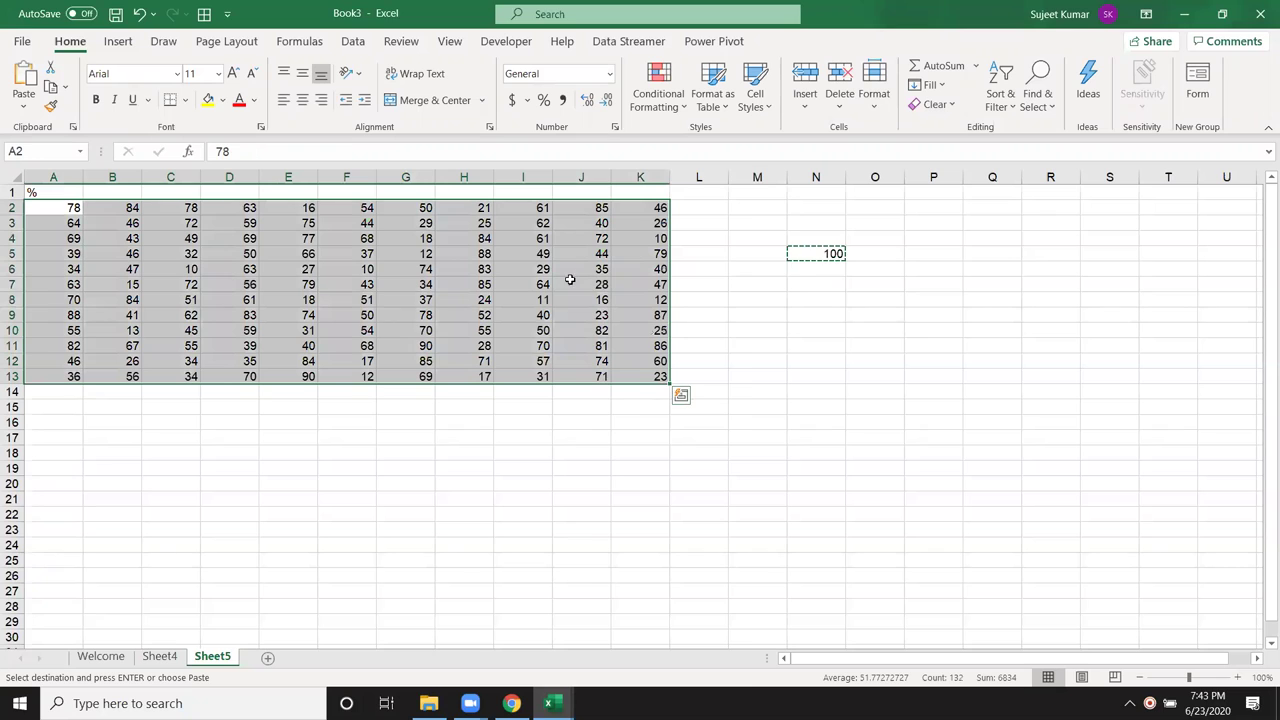
right_click(571, 280)
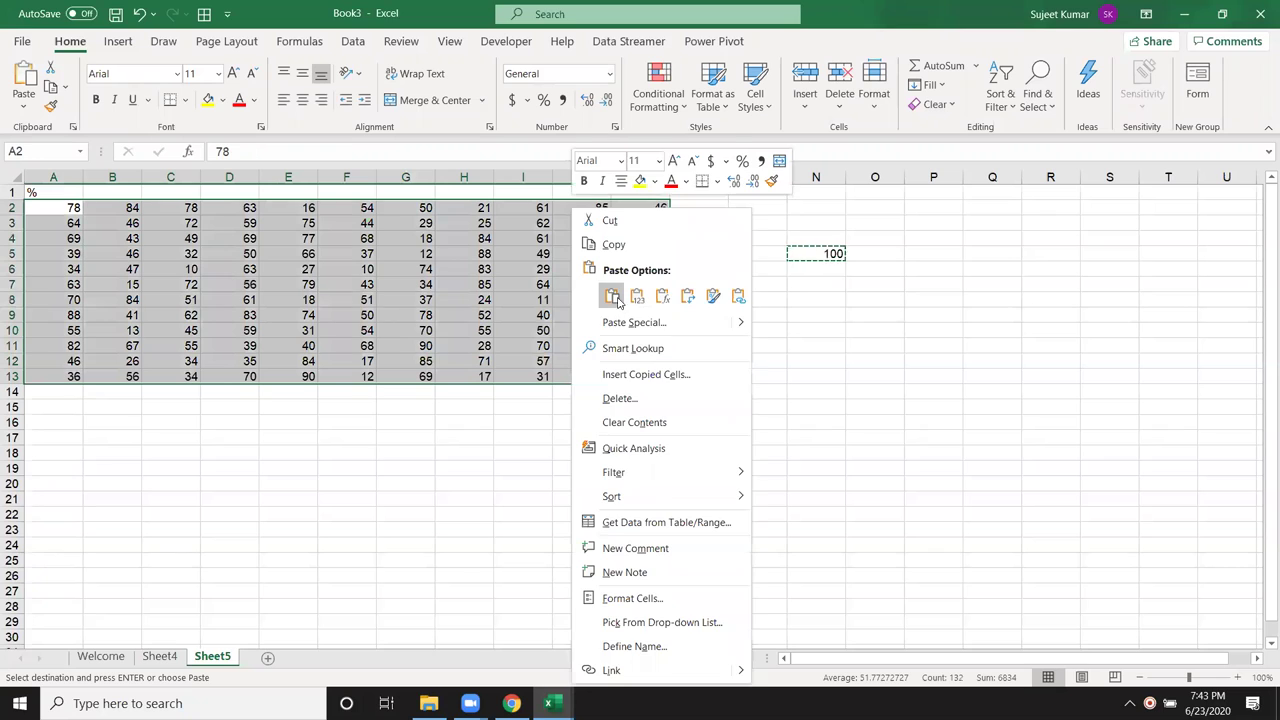
click(656, 330)
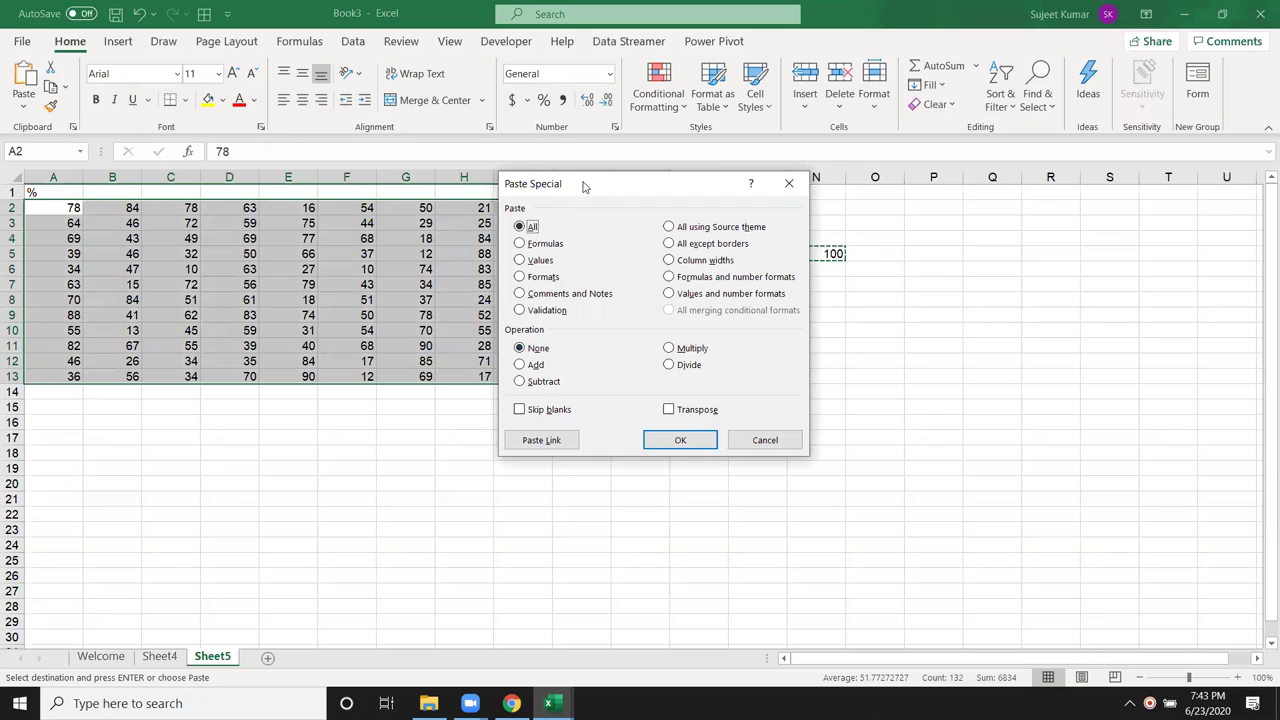
drag(527, 186, 449, 172)
click(601, 351)
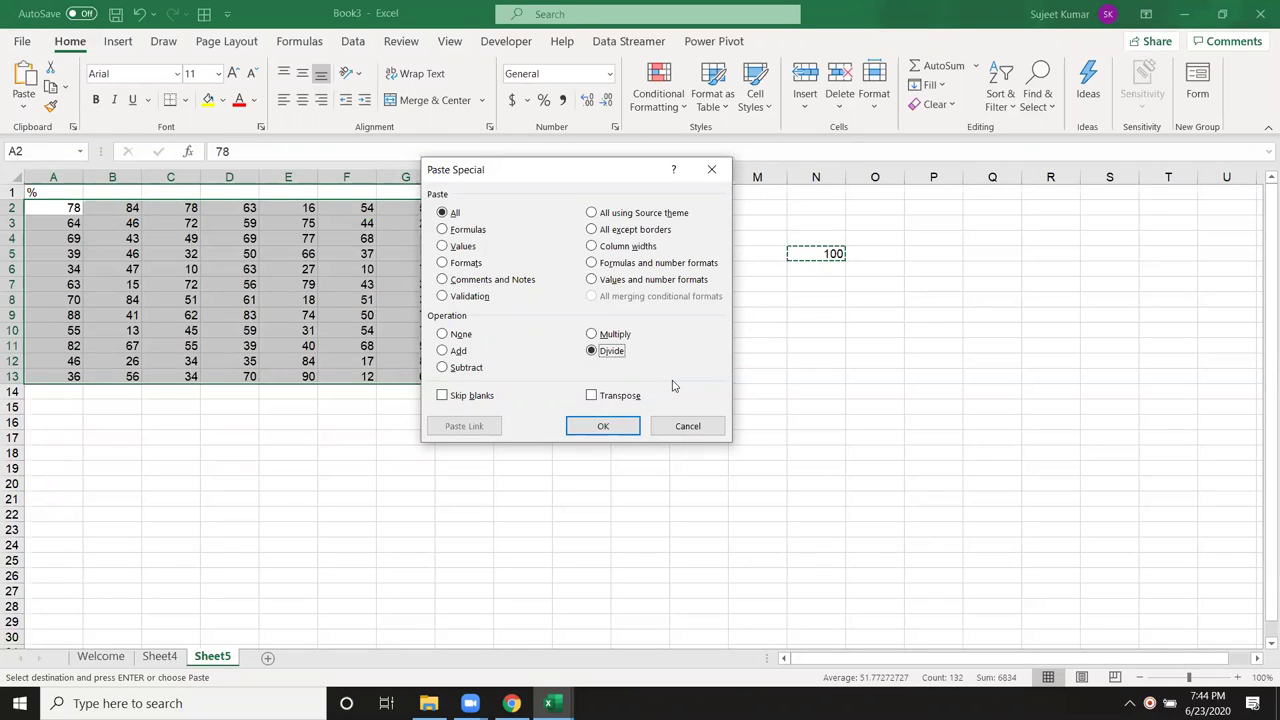
click(603, 427)
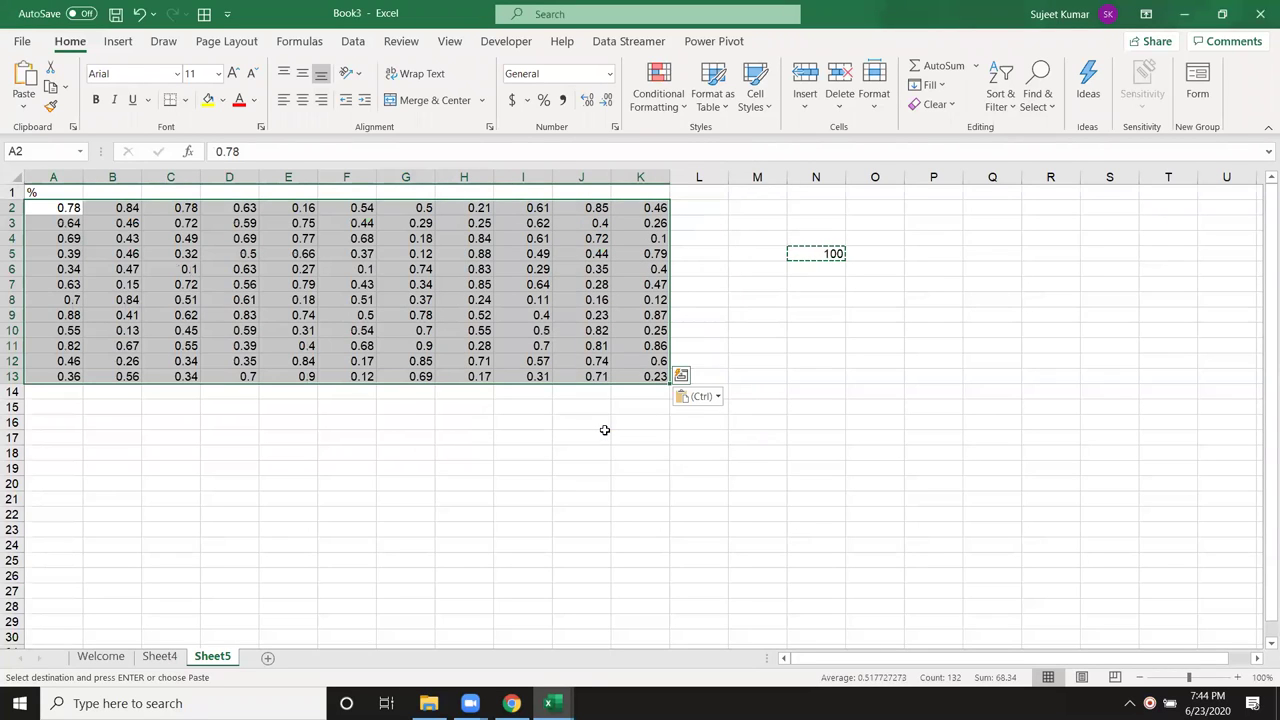
click(543, 101)
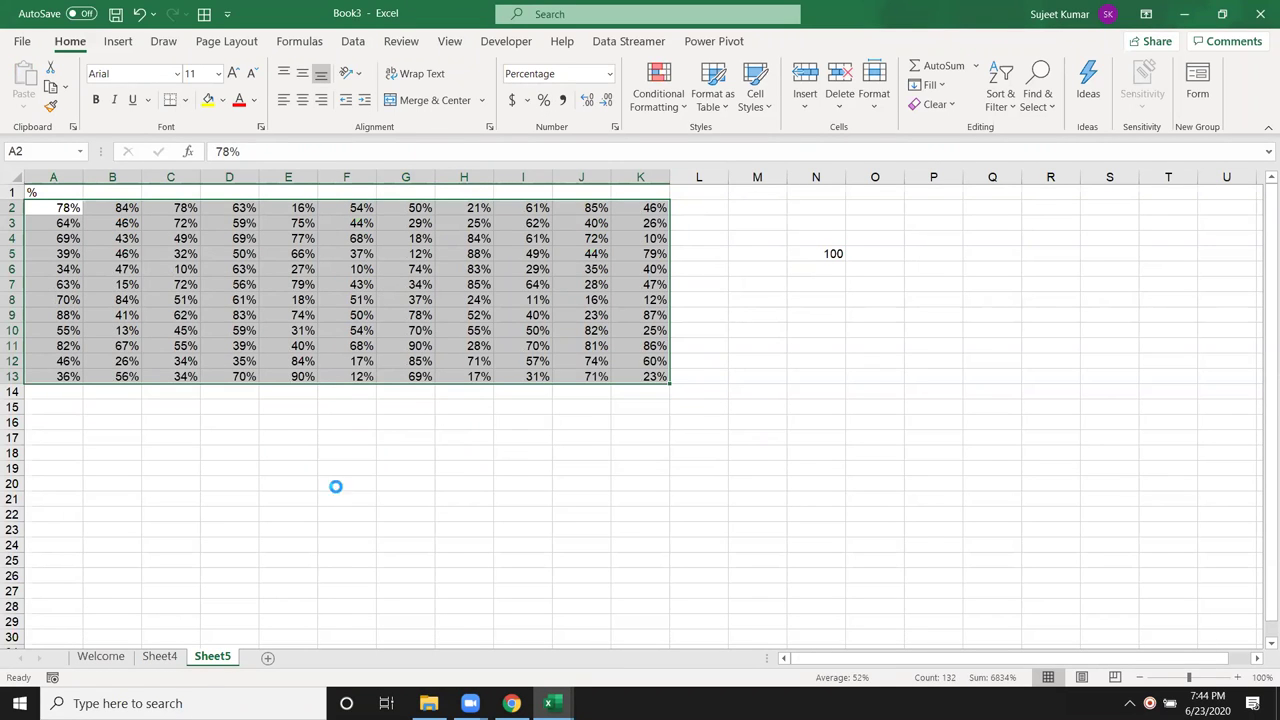
key(ctrl+z)
key(ctrl+z)
click(805, 330)
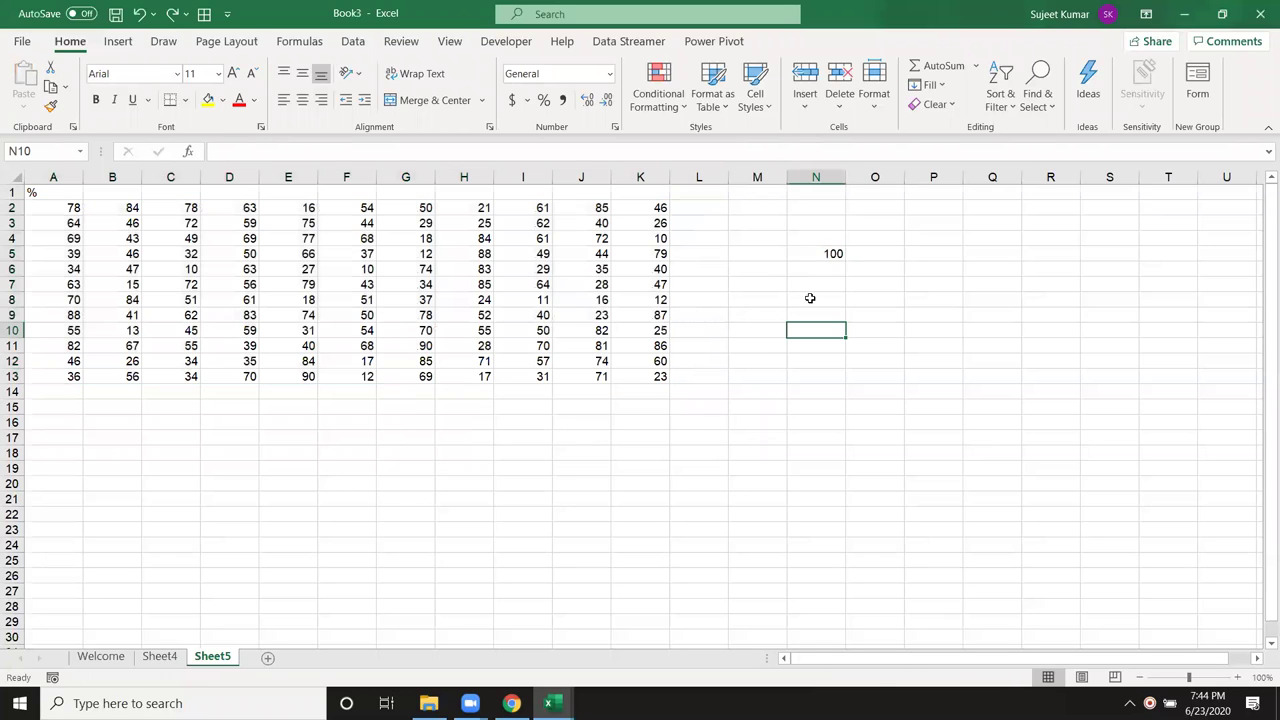
click(815, 253)
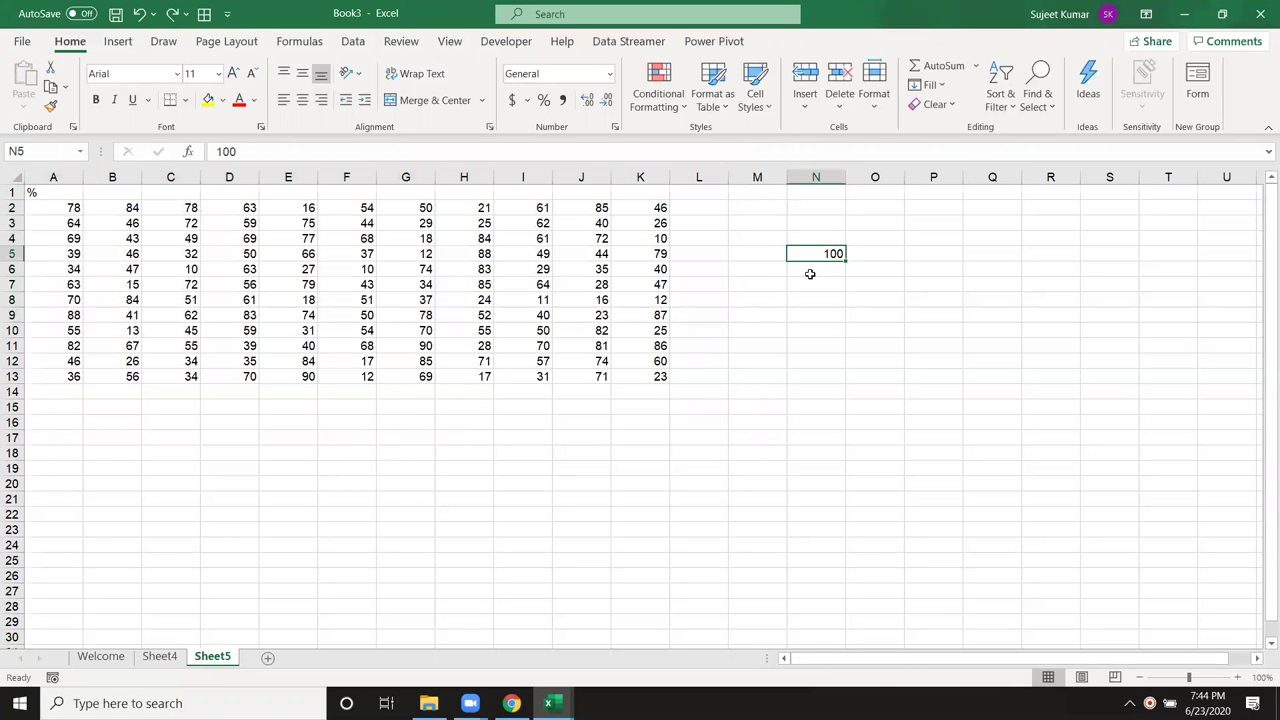
key(ctrl+c)
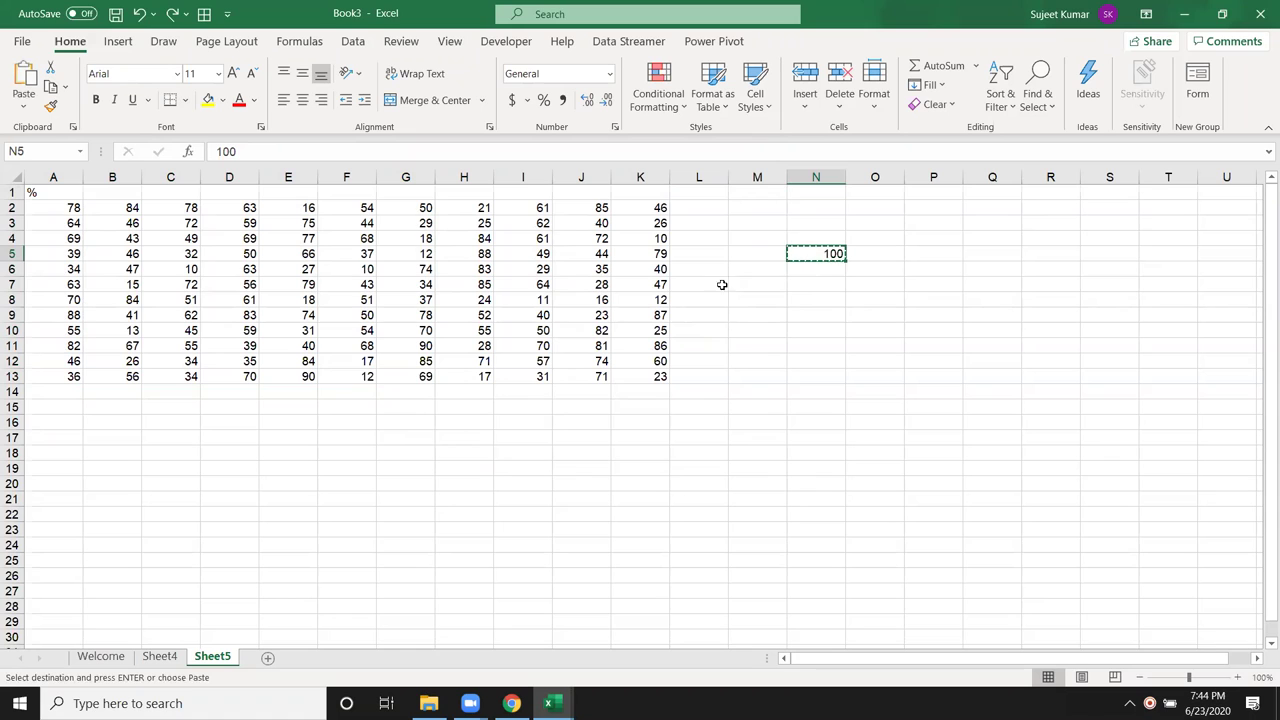
drag(54, 207, 170, 253)
drag(417, 308, 665, 378)
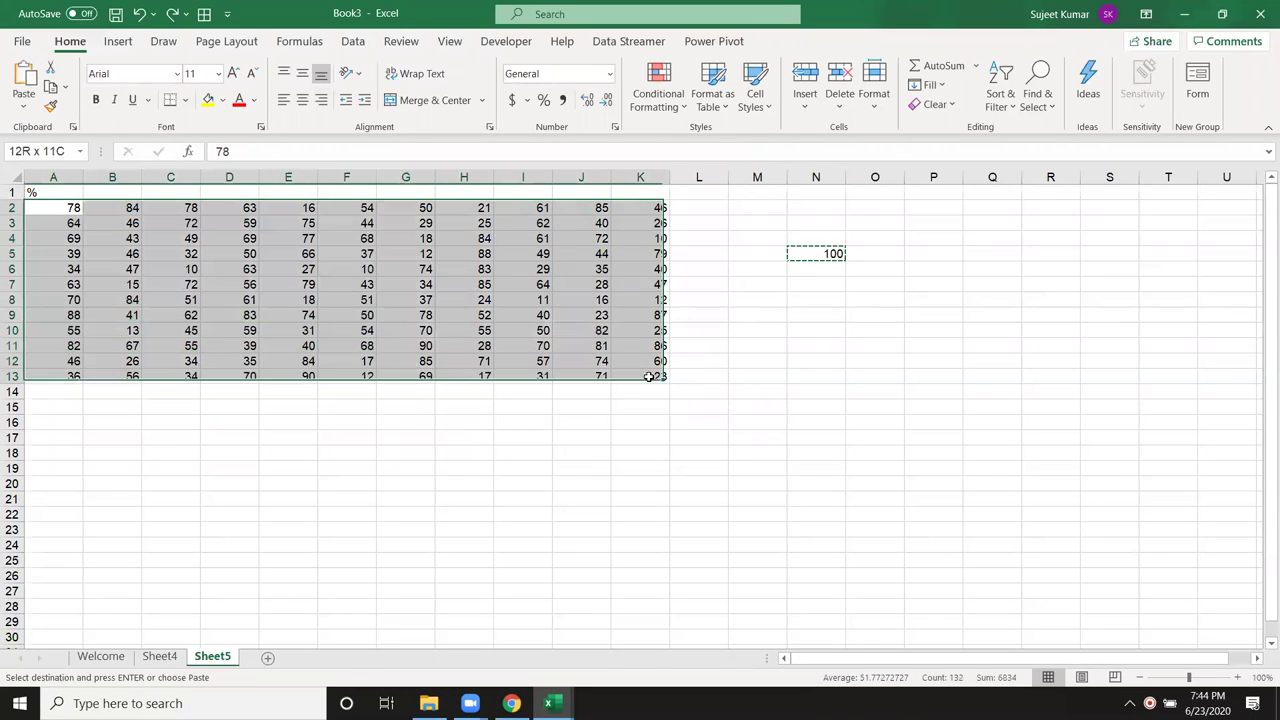
right_click(561, 329)
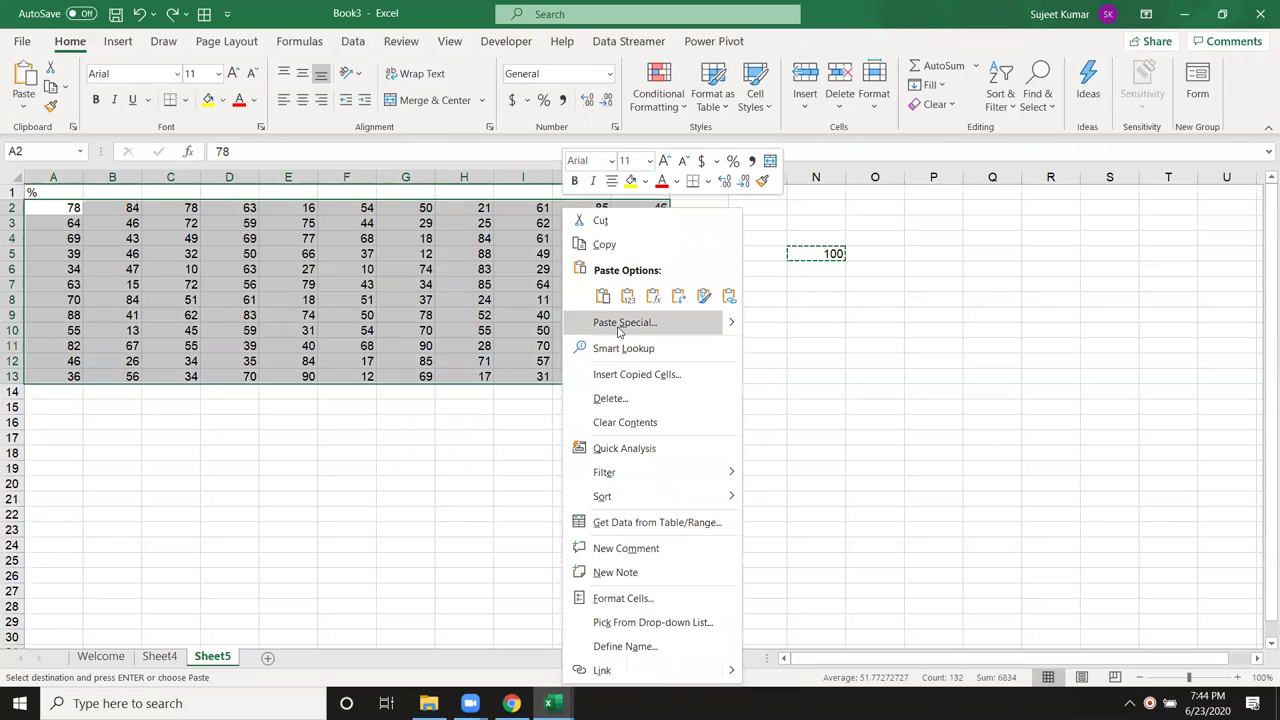
click(624, 322)
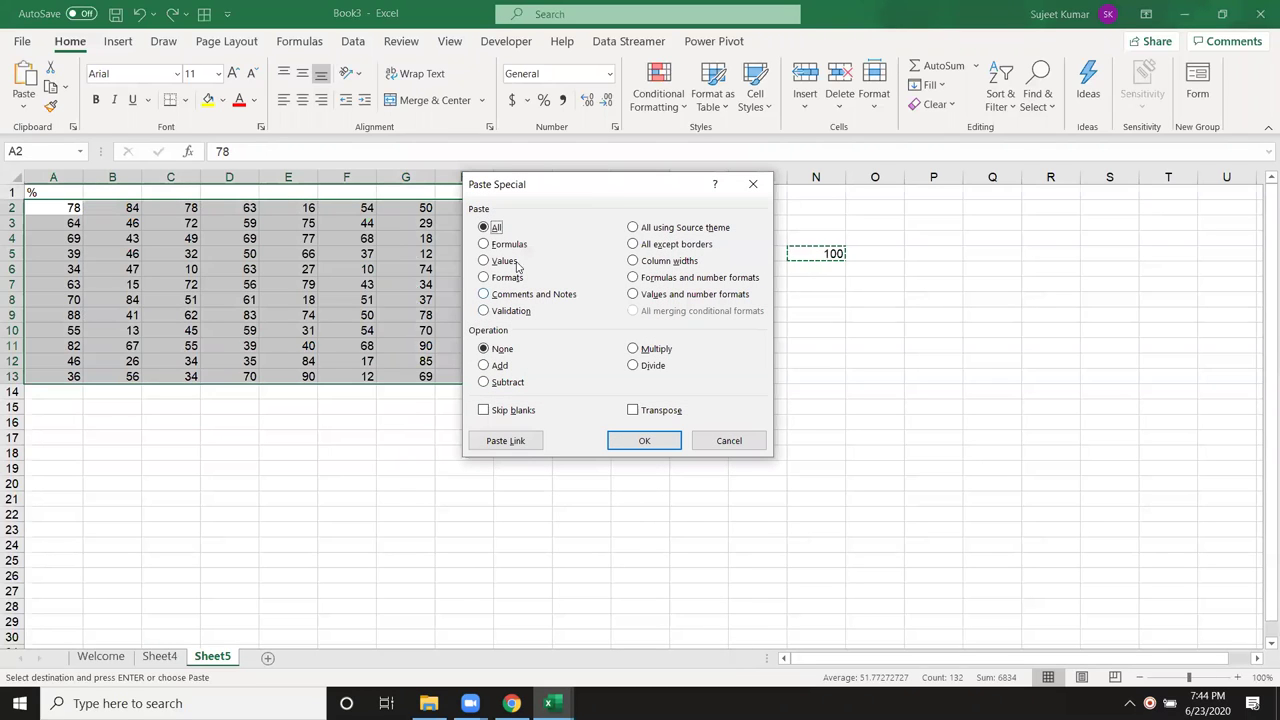
click(632, 366)
click(613, 446)
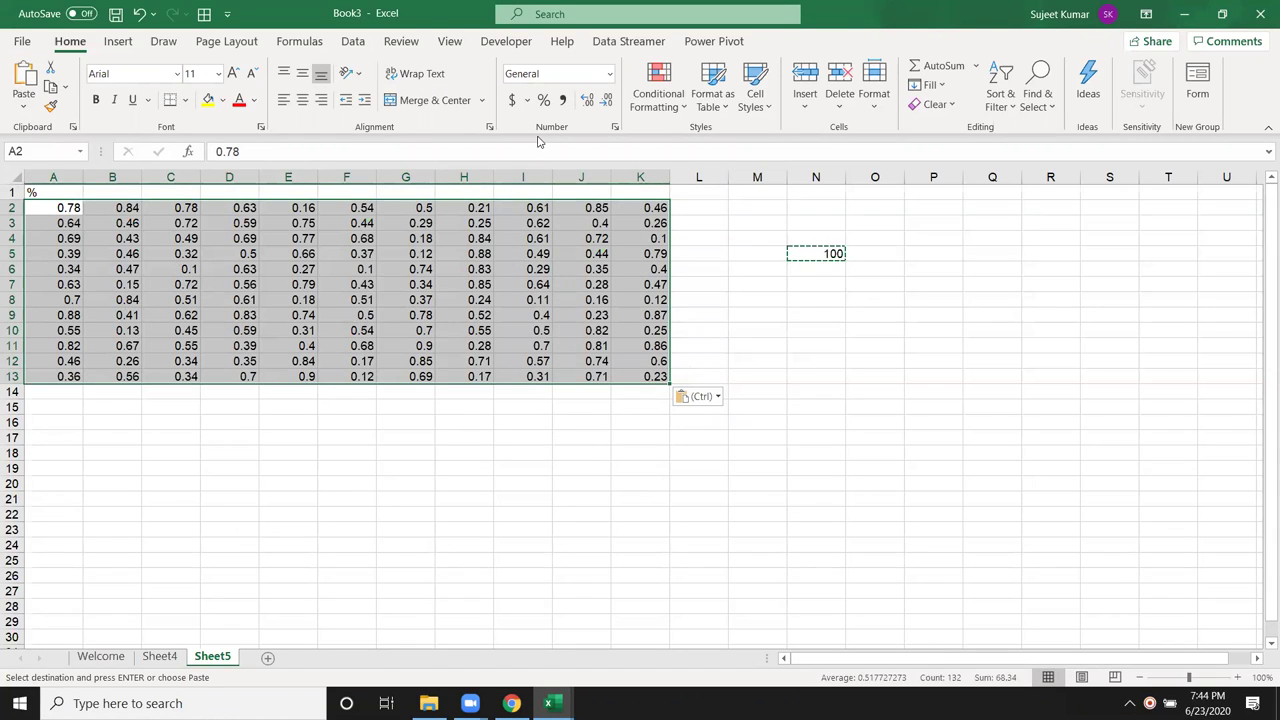
click(543, 100)
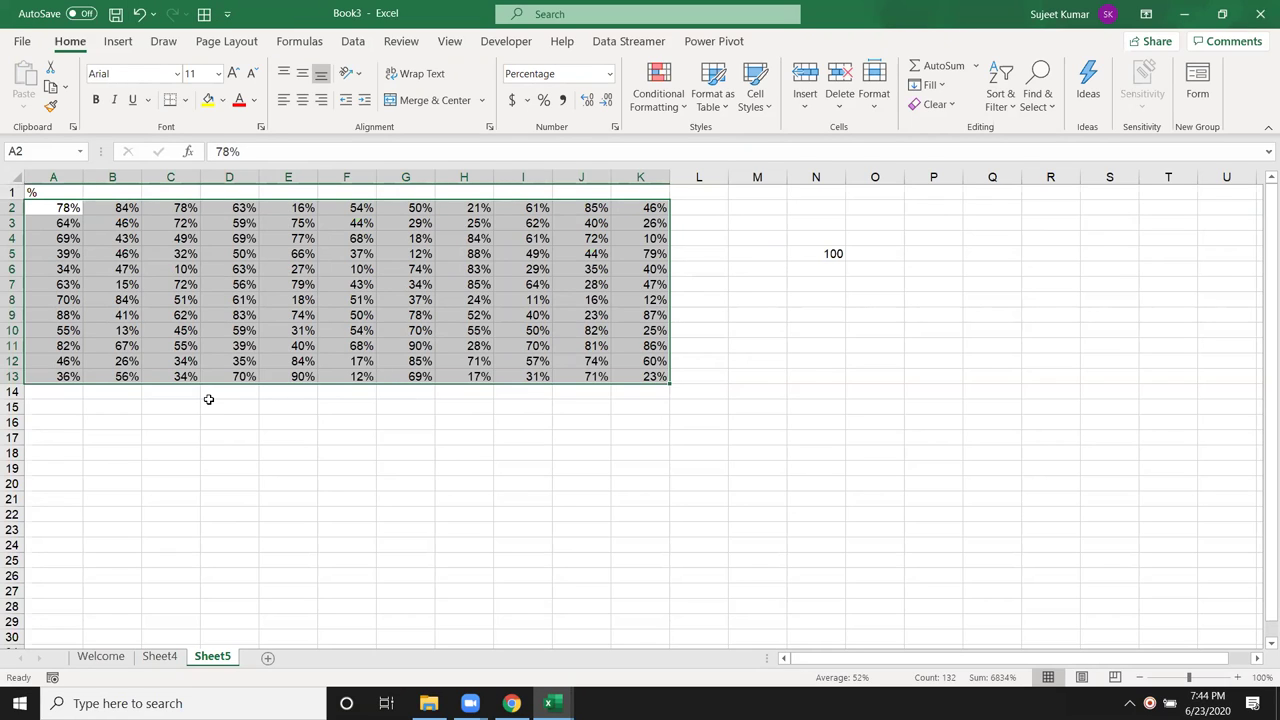
key(ctrl+z)
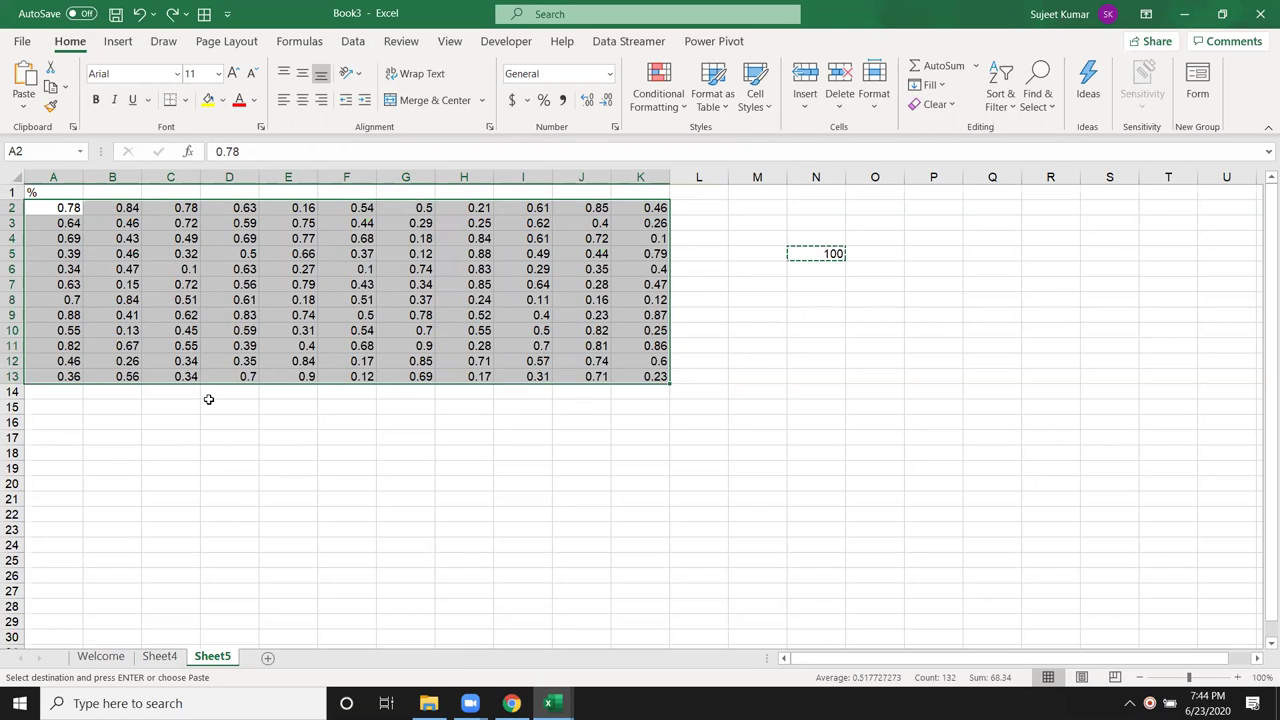
key(ctrl+z)
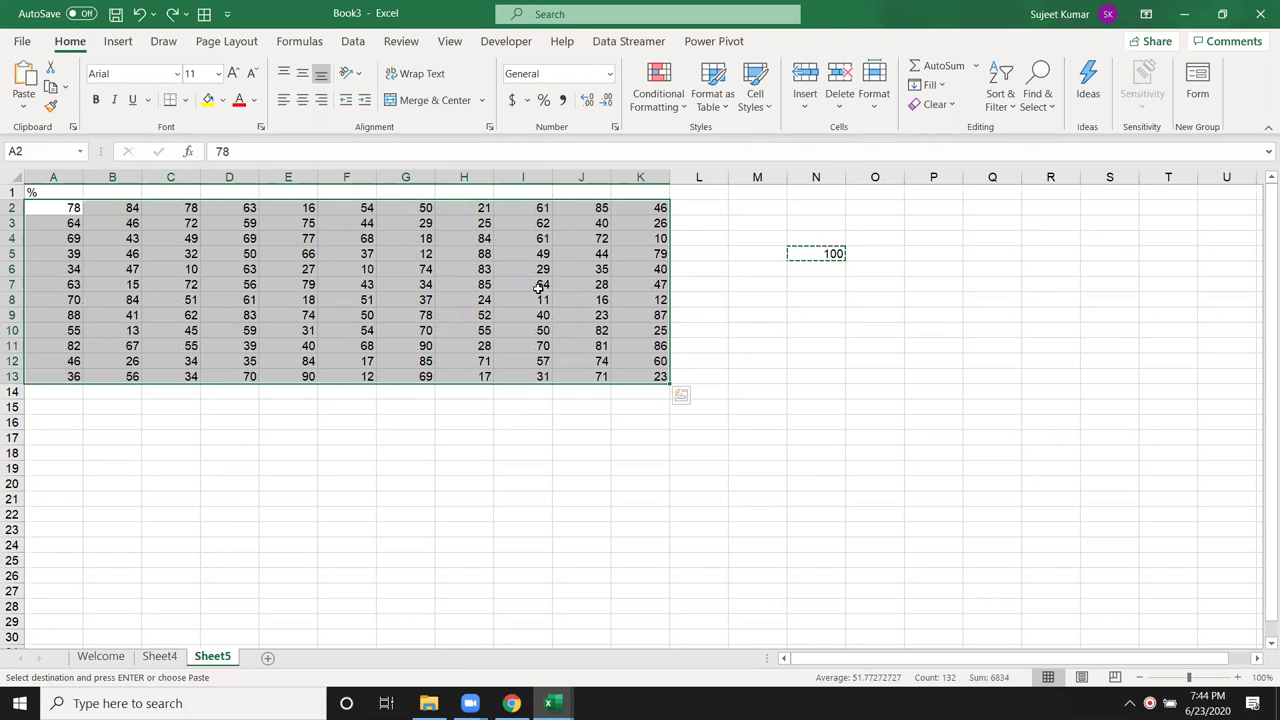
click(543, 100)
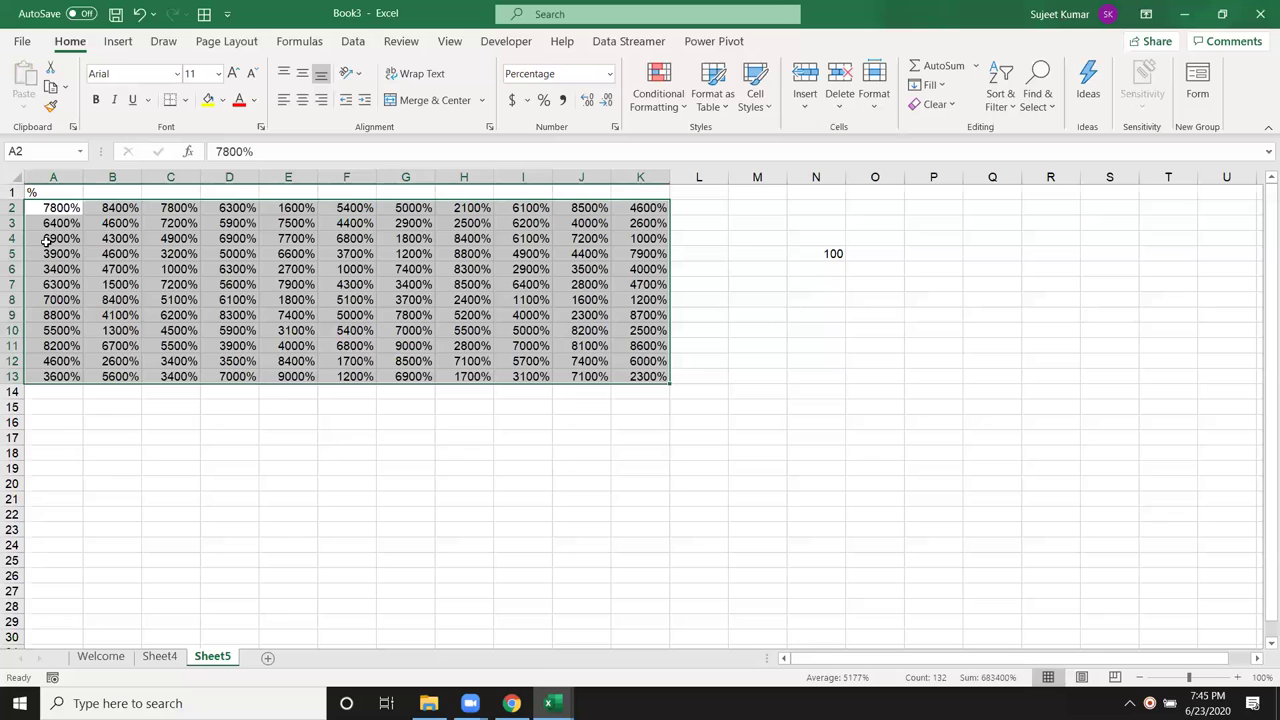
key(ctrl+z)
click(398, 470)
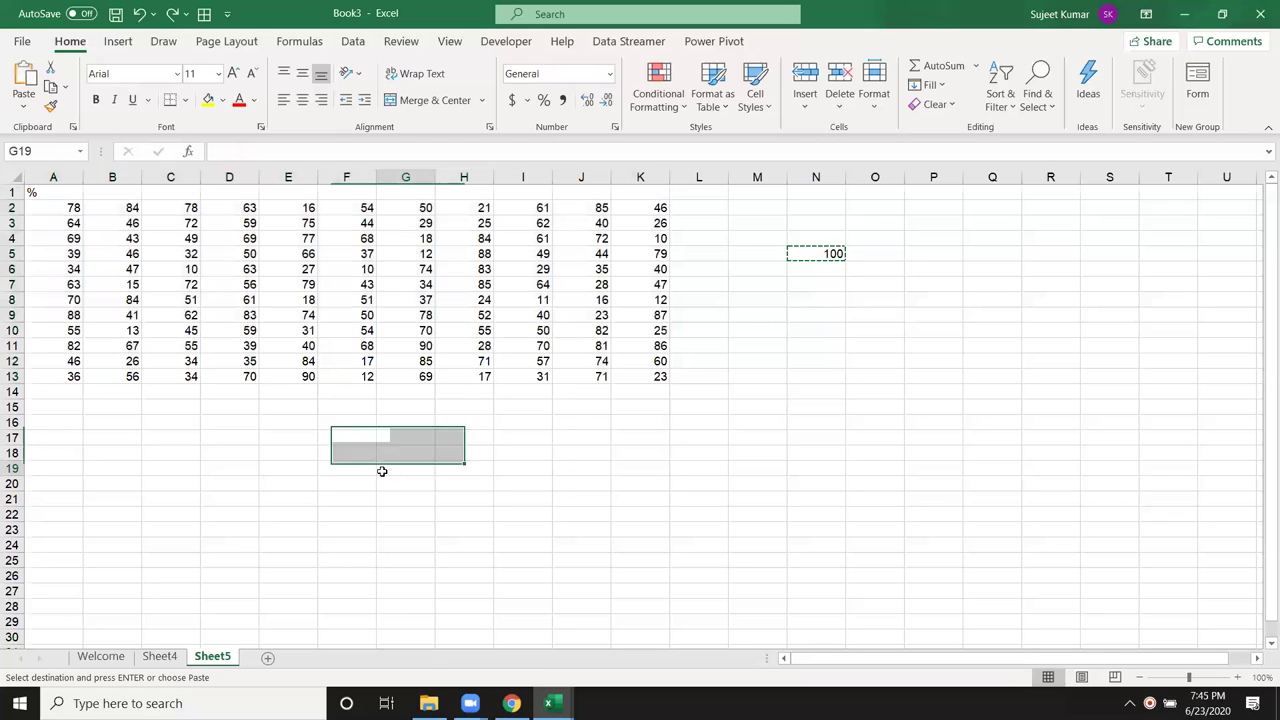
text(100)
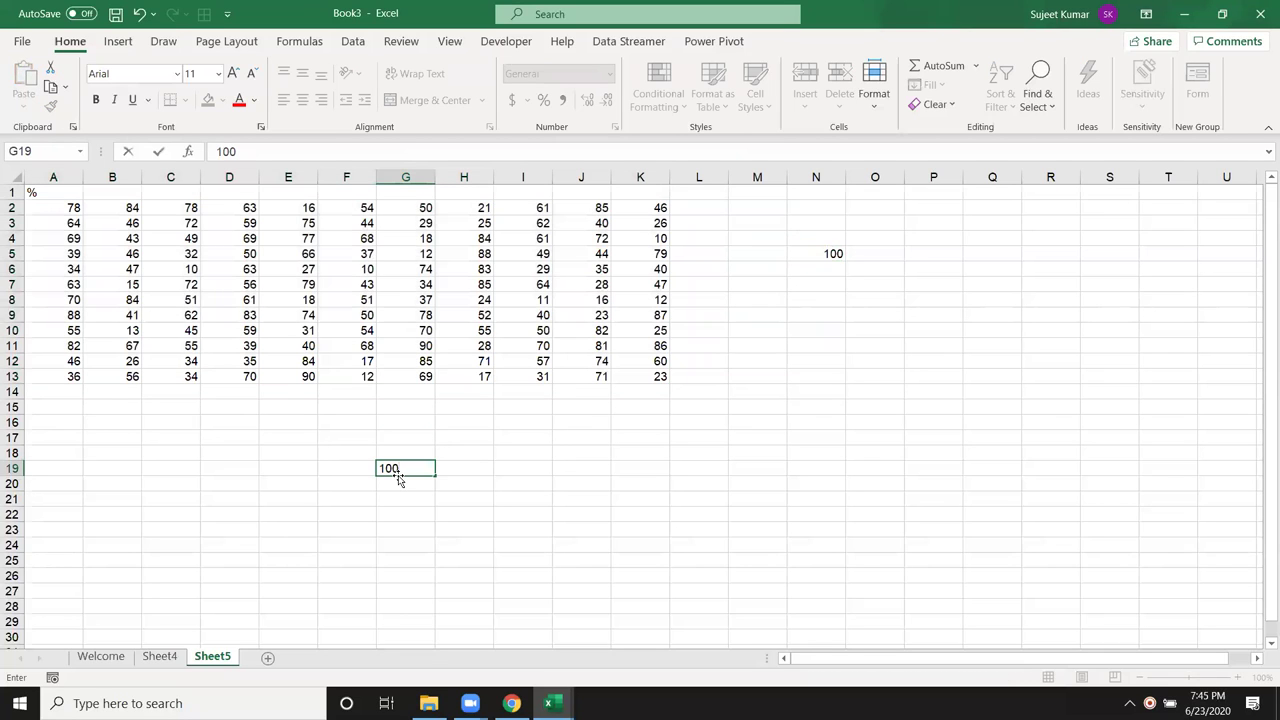
text(%)
key(Return)
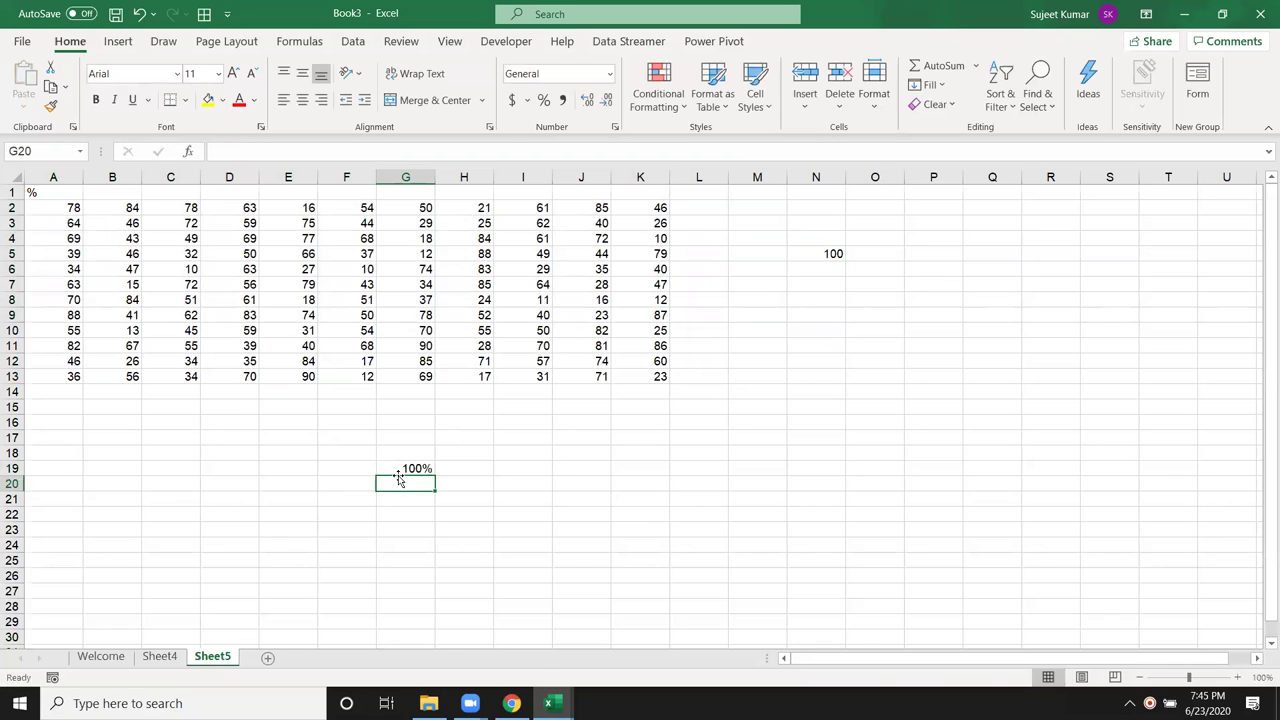
click(398, 474)
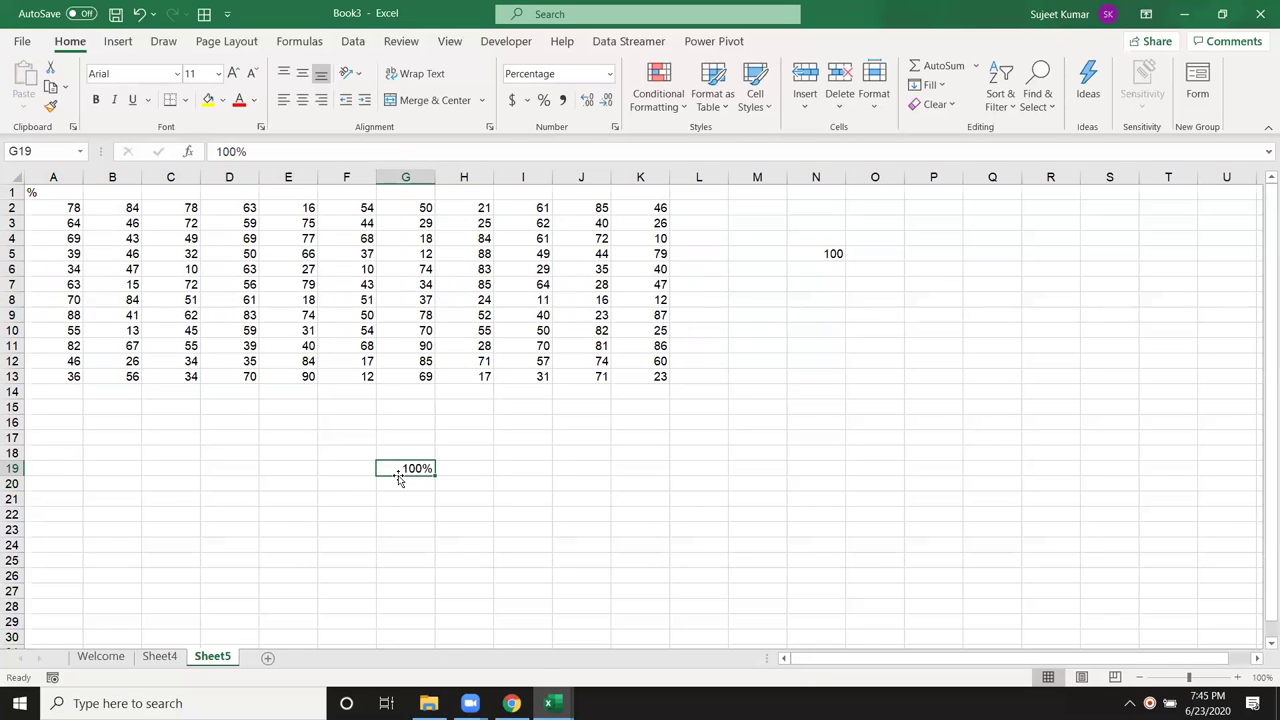
key(Delete)
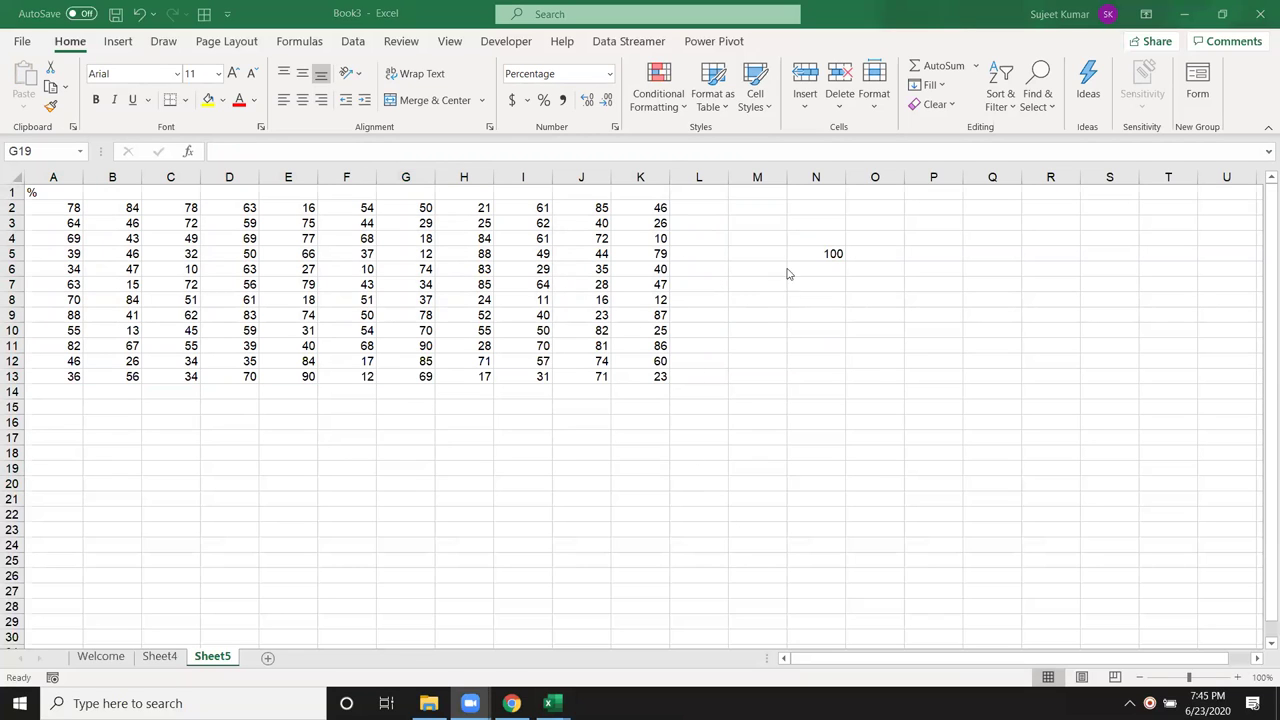
- Divide A2:K13 by N5's 100 via Paste Special and show it as percentages
click(616, 392)
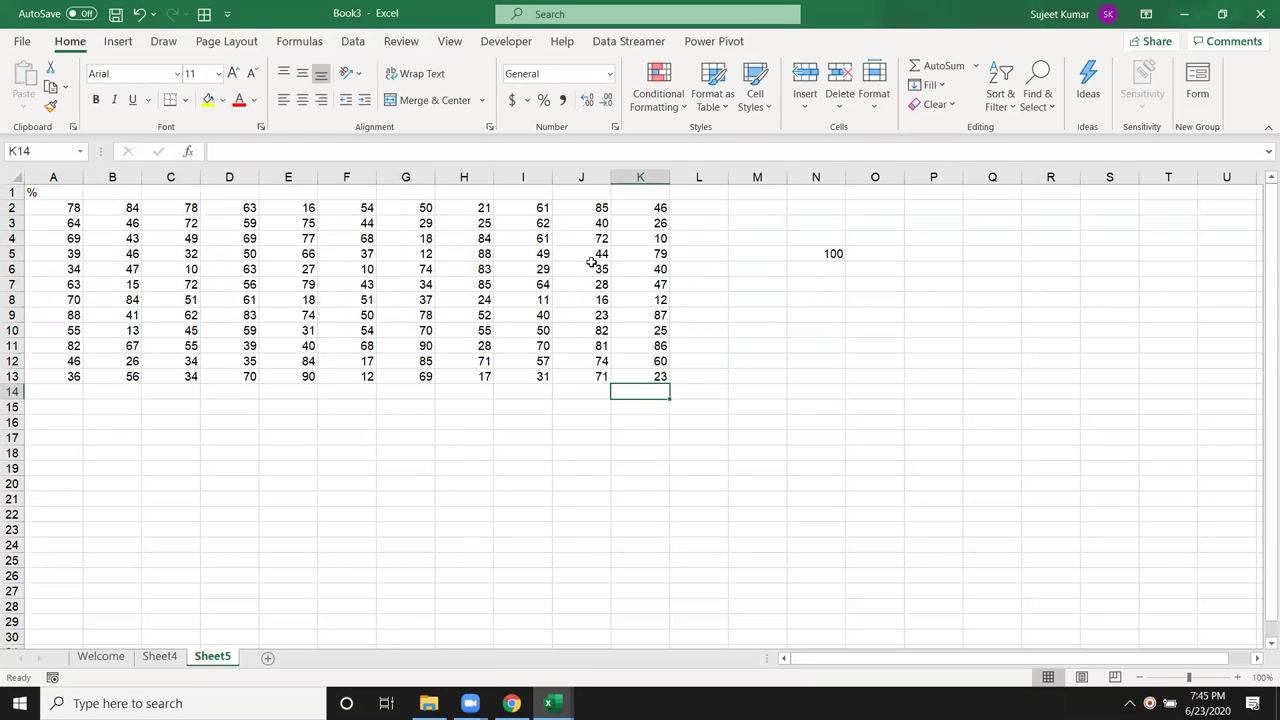
click(833, 255)
key(ctrl+c)
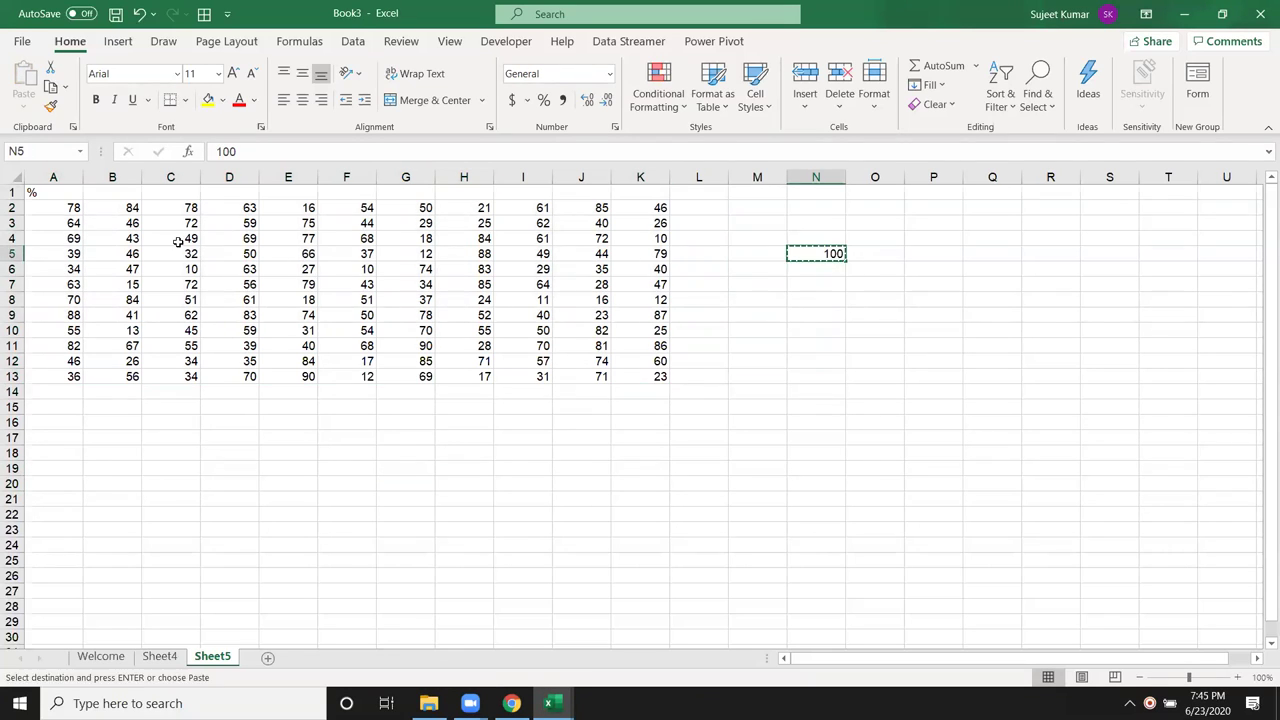
drag(63, 209, 130, 228)
drag(228, 303, 631, 369)
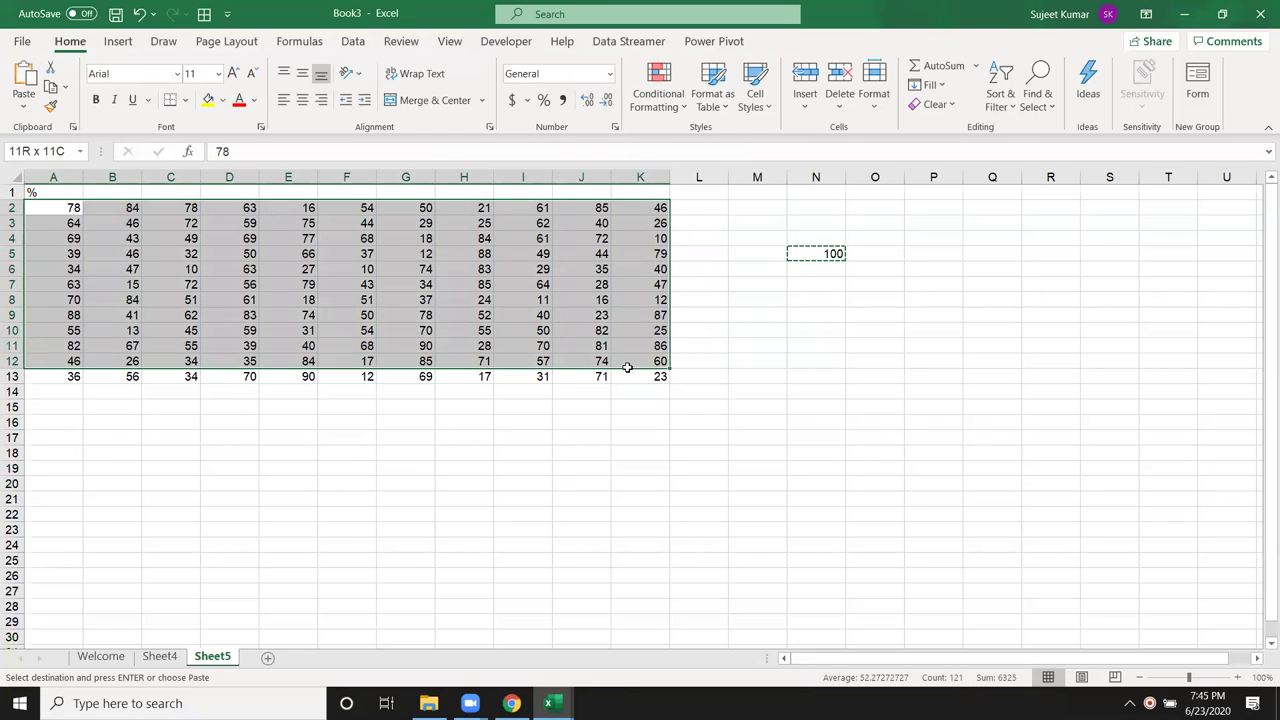
right_click(564, 301)
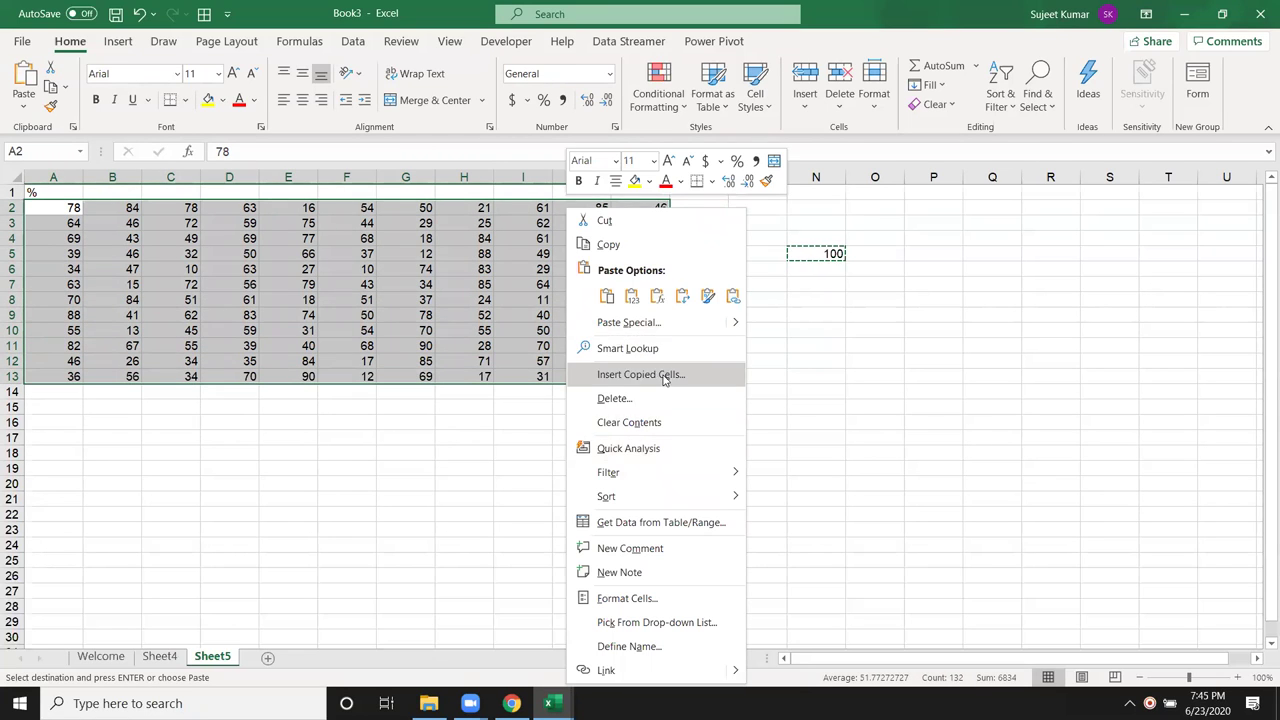
click(610, 321)
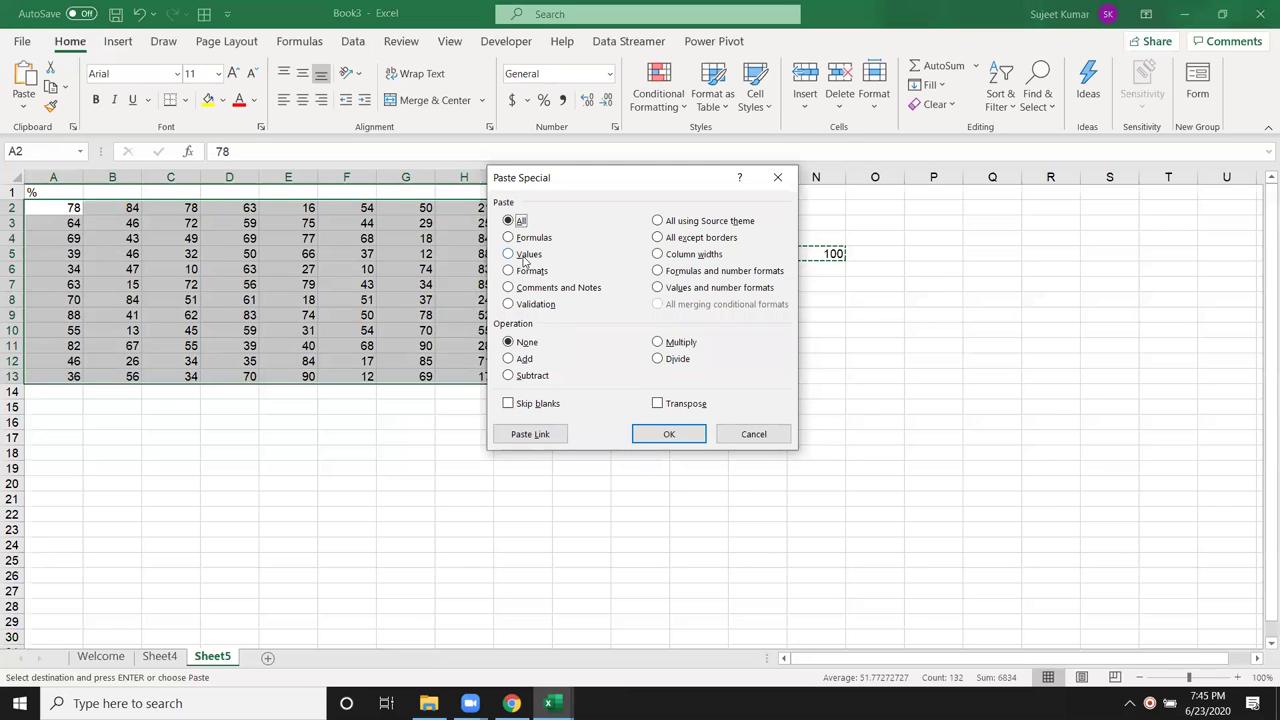
click(673, 362)
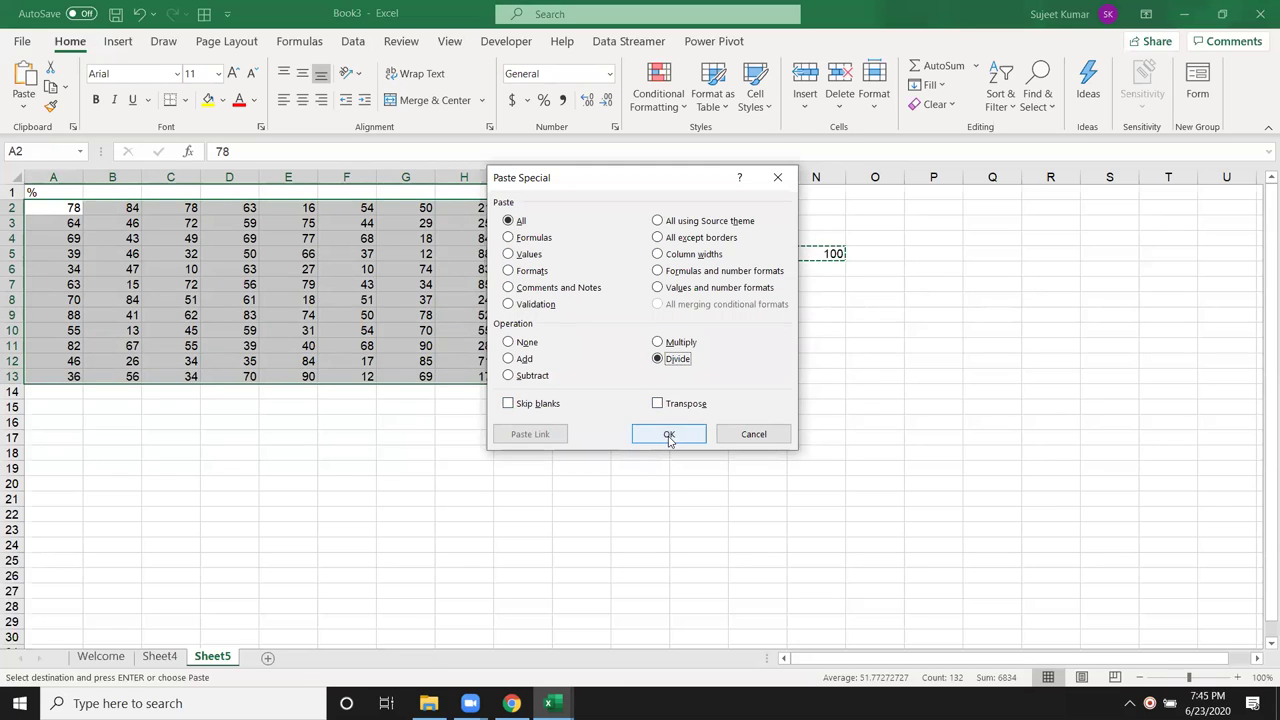
click(669, 434)
click(543, 100)
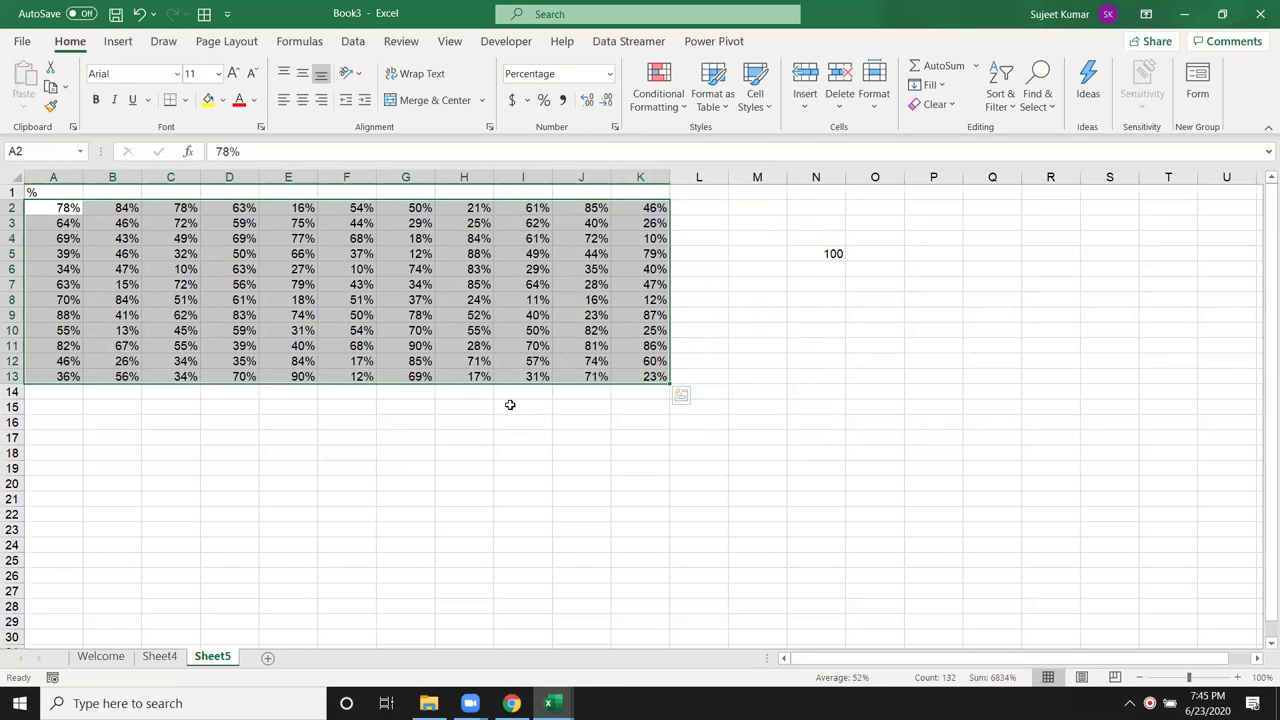
click(672, 438)
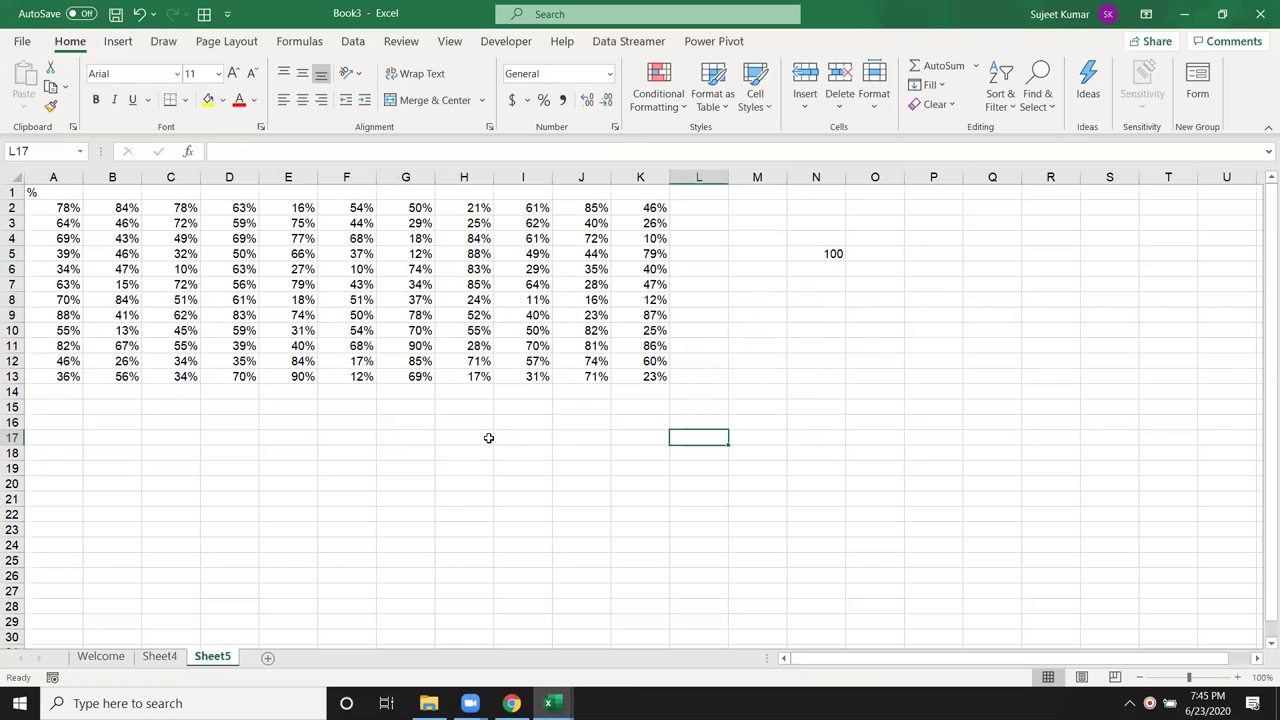
- Switch the A2:K13 score block back to General number format
mouse_move(60, 205)
mouse_down()
mouse_move(630, 359)
mouse_move(636, 378)
mouse_up()
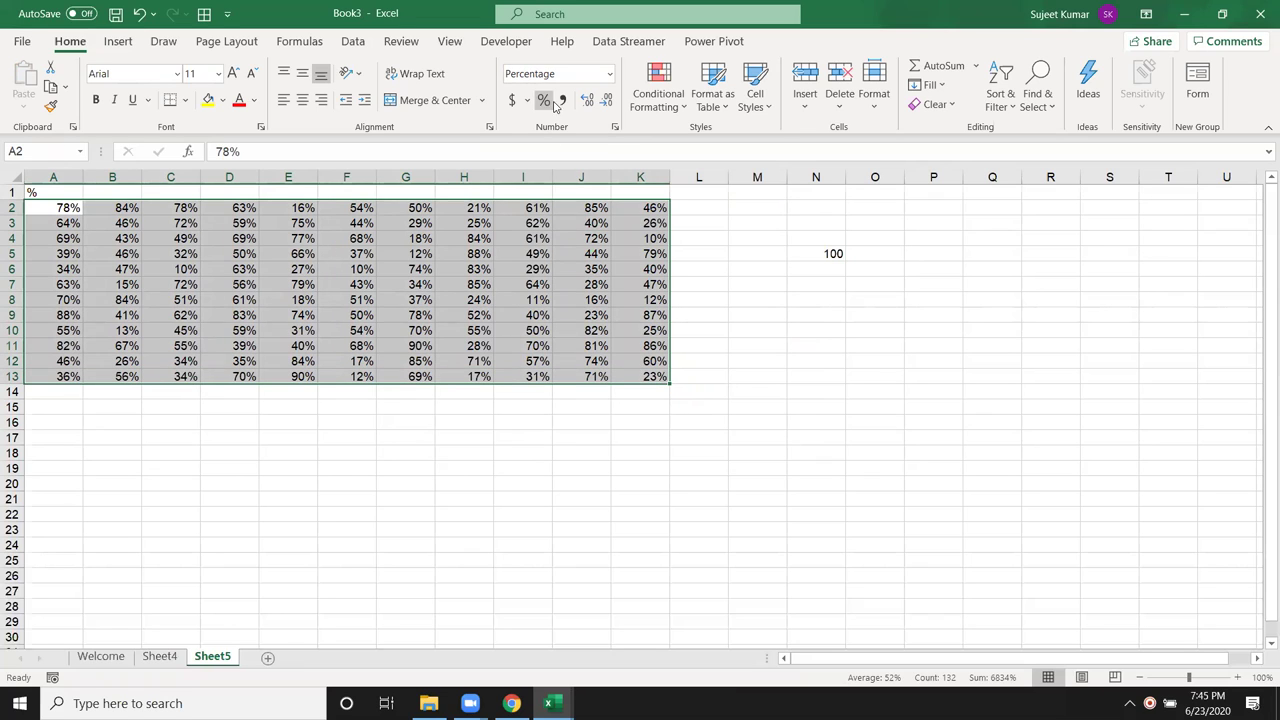
click(610, 75)
click(527, 105)
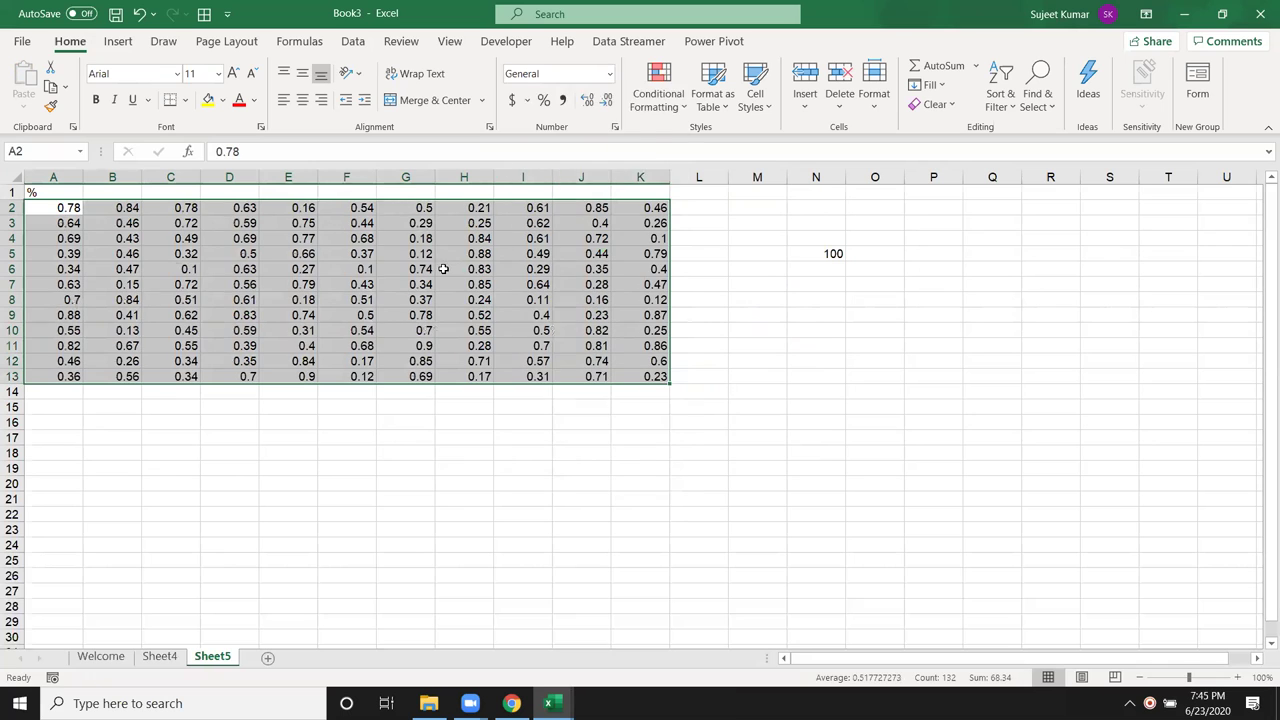
- Multiply A2:K13 by N5's 100 via Paste Special to restore whole numbers, and add Sheet6
click(810, 258)
key(ctrl+c)
mouse_move(50, 207)
mouse_down()
mouse_move(616, 380)
mouse_move(660, 380)
mouse_up()
right_click(563, 300)
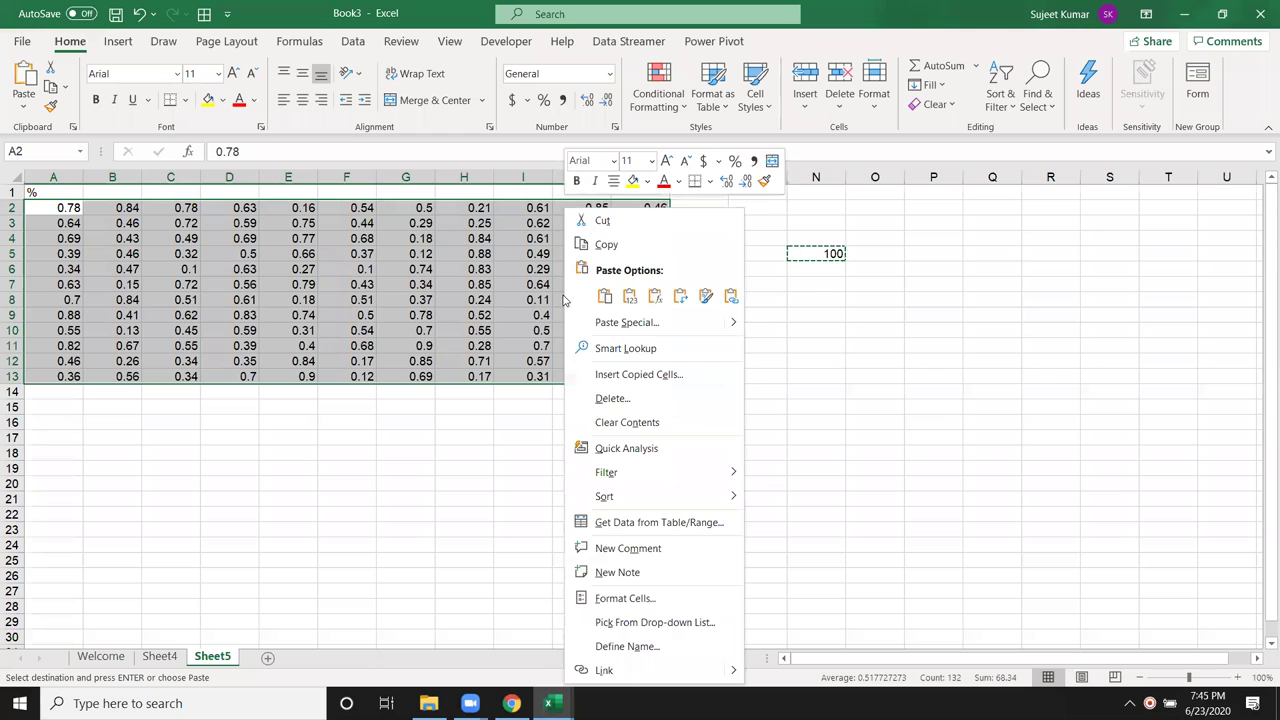
click(619, 323)
click(650, 348)
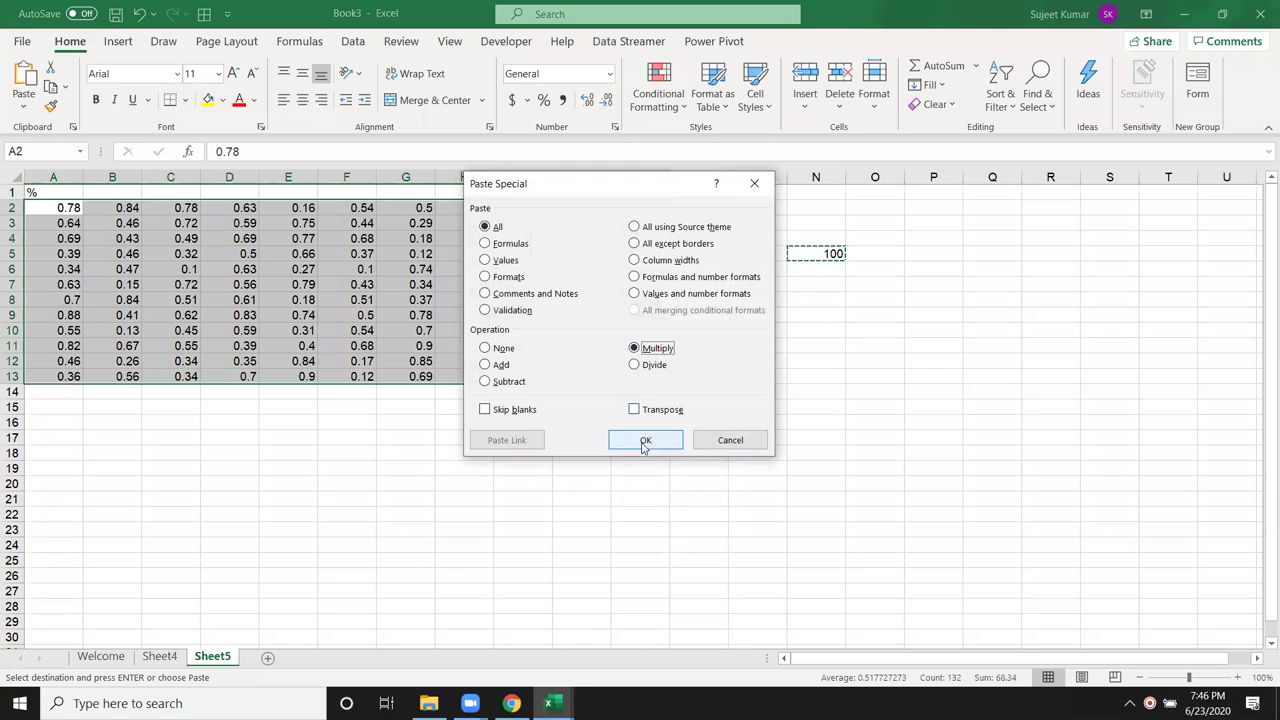
click(644, 442)
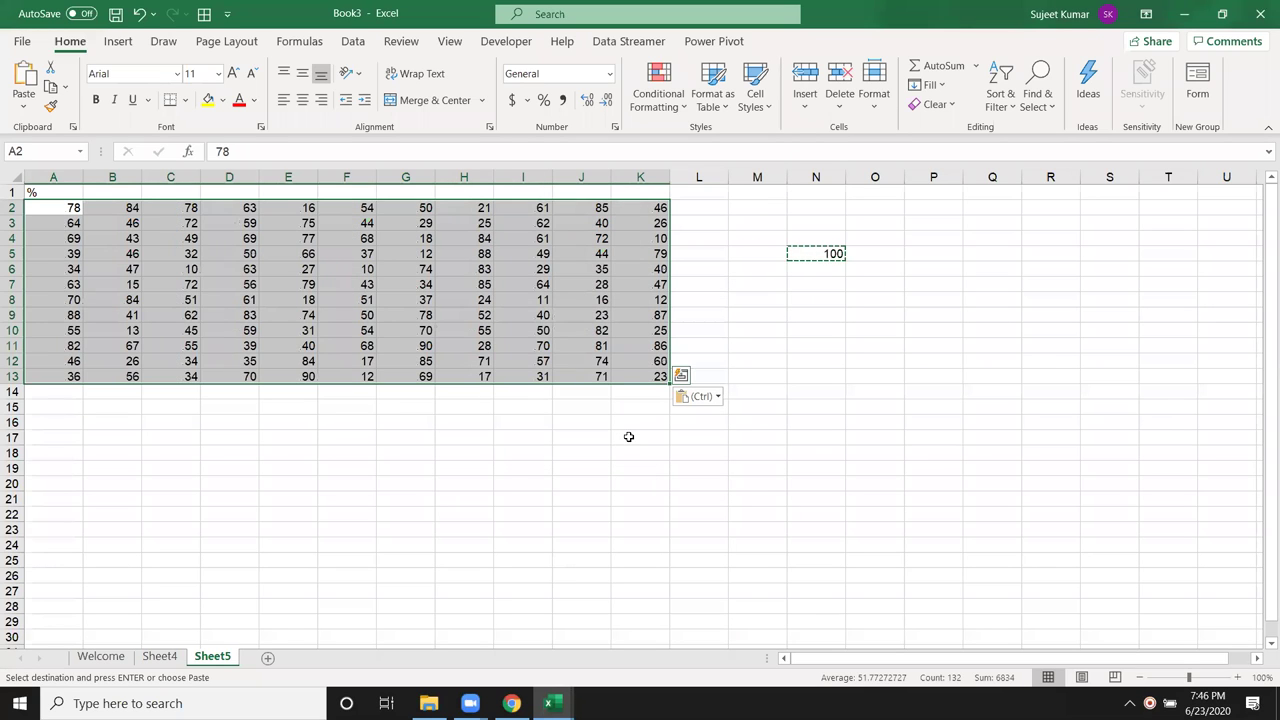
click(266, 657)
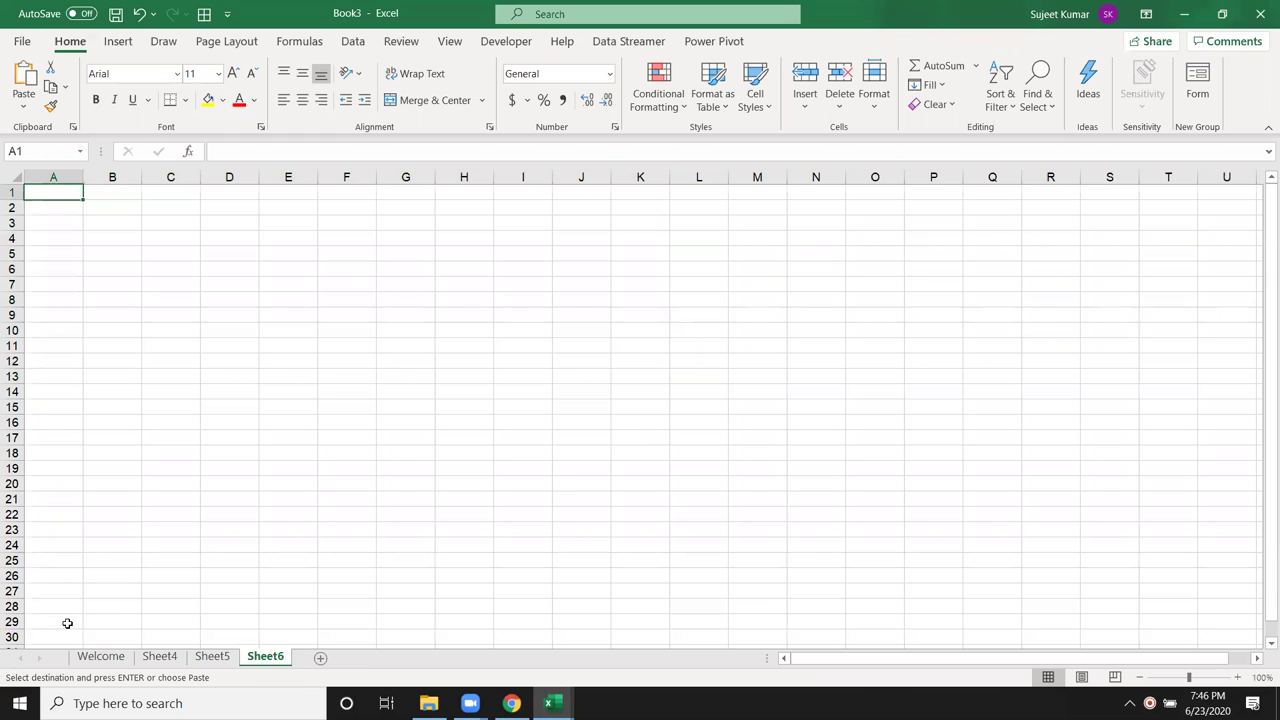
- Type the Name header in A1 and a first name in A2, then fill names down to A10
text(Name)
key(Return)
text(Puja)
key(Return)
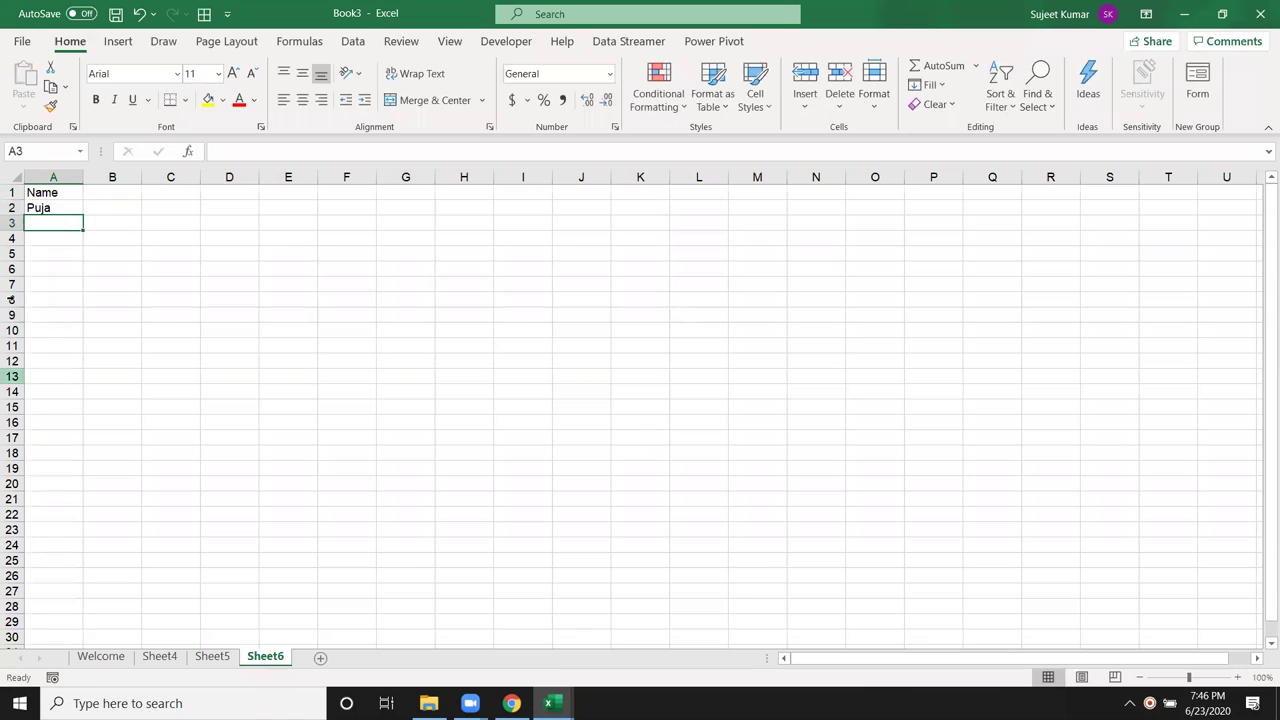
click(75, 211)
drag(83, 215, 84, 334)
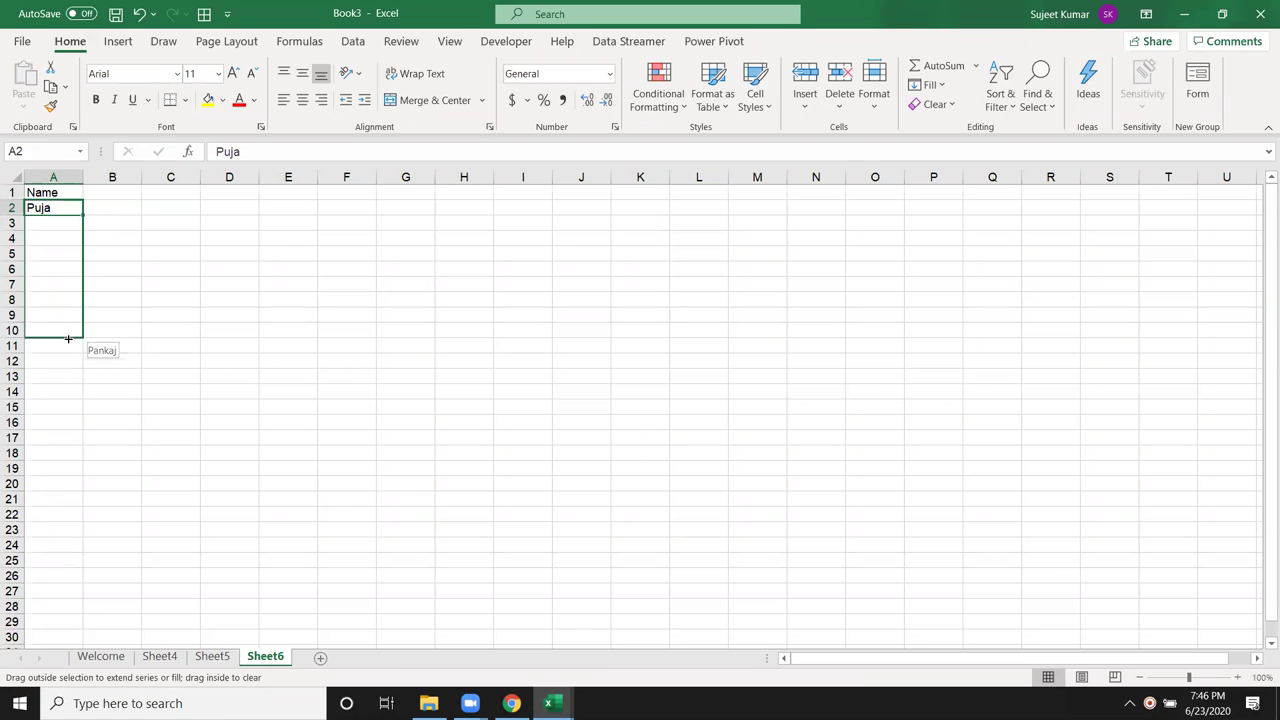
- Enter P-1 in B1 and fill the headers across to P-6 in G1
click(130, 191)
text(P-1)
key(Return)
click(124, 191)
drag(140, 199, 425, 200)
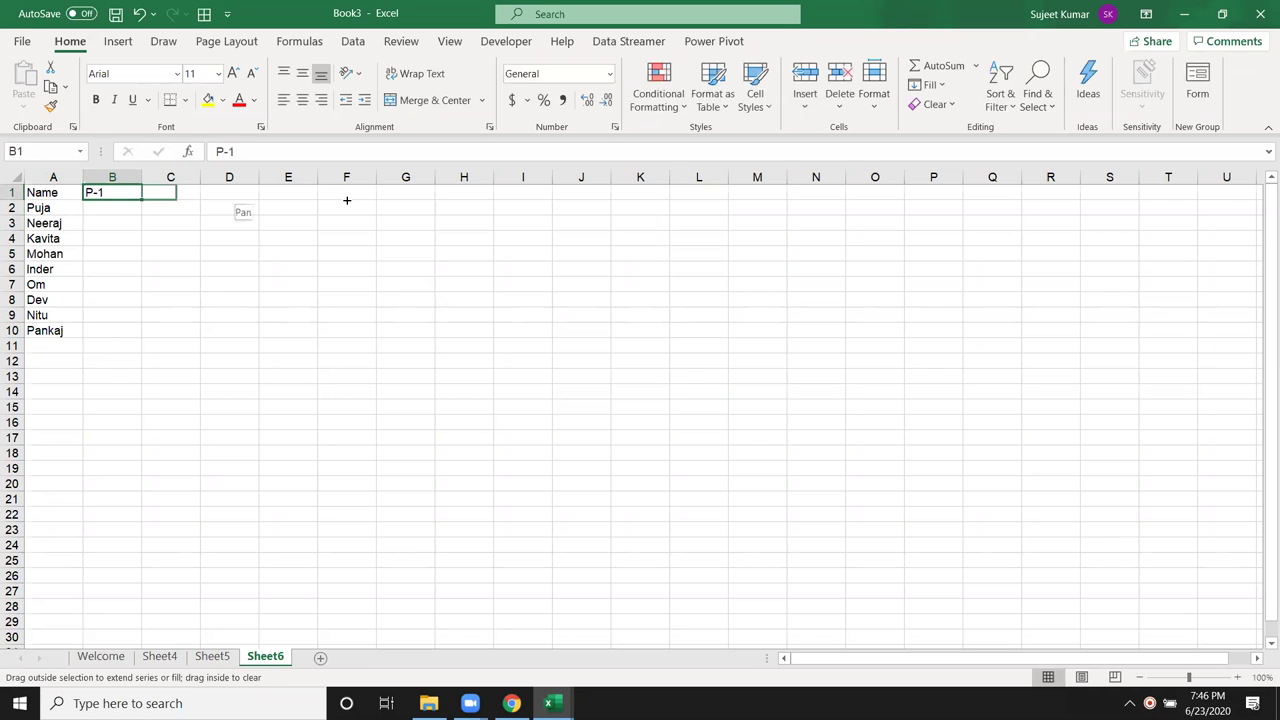
click(120, 220)
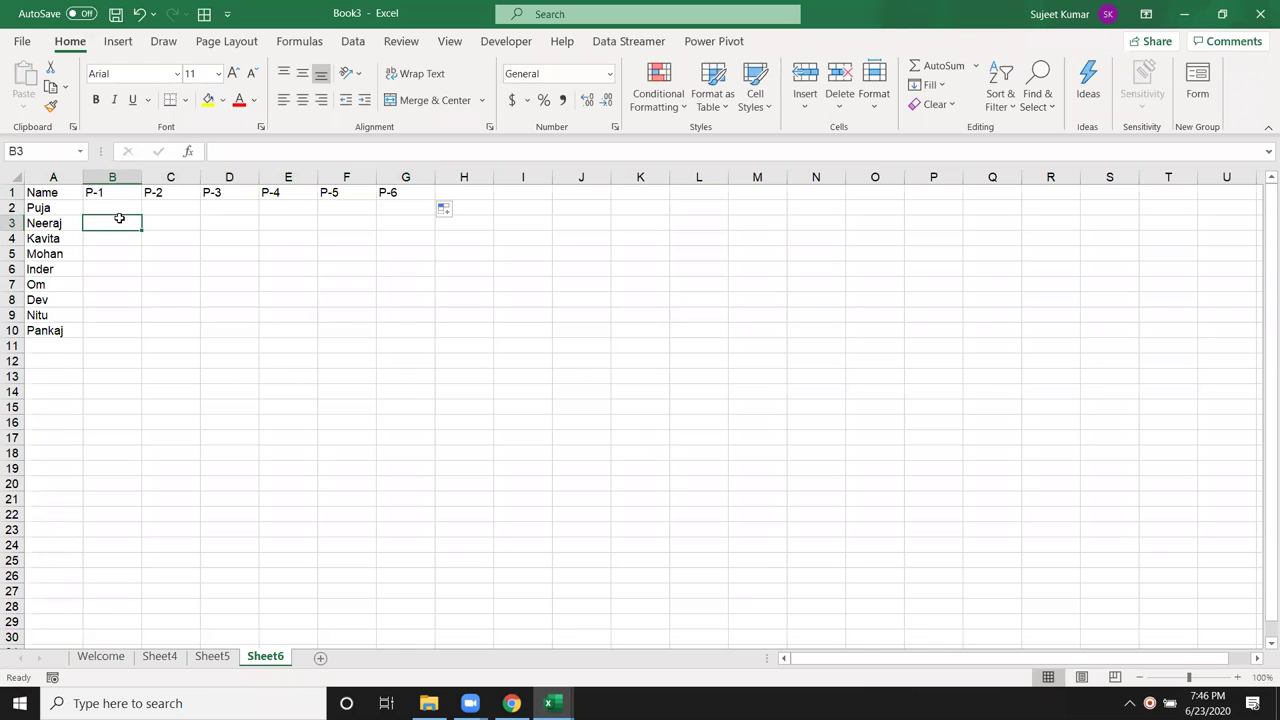
click(113, 205)
- Enter a RANDBETWEEN random-score formula in B2 and fill it across B2:G10
text(=)
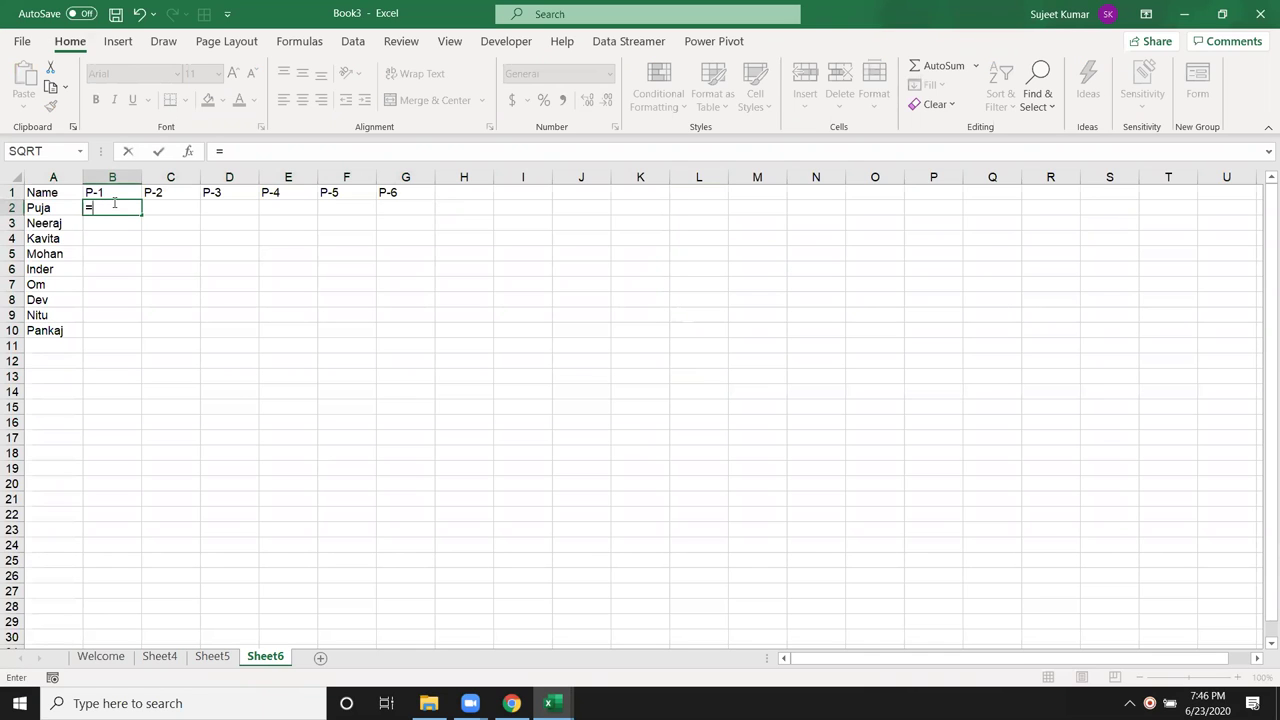
text(ra)
key(Down)
key(Down)
key(Down)
key(Tab)
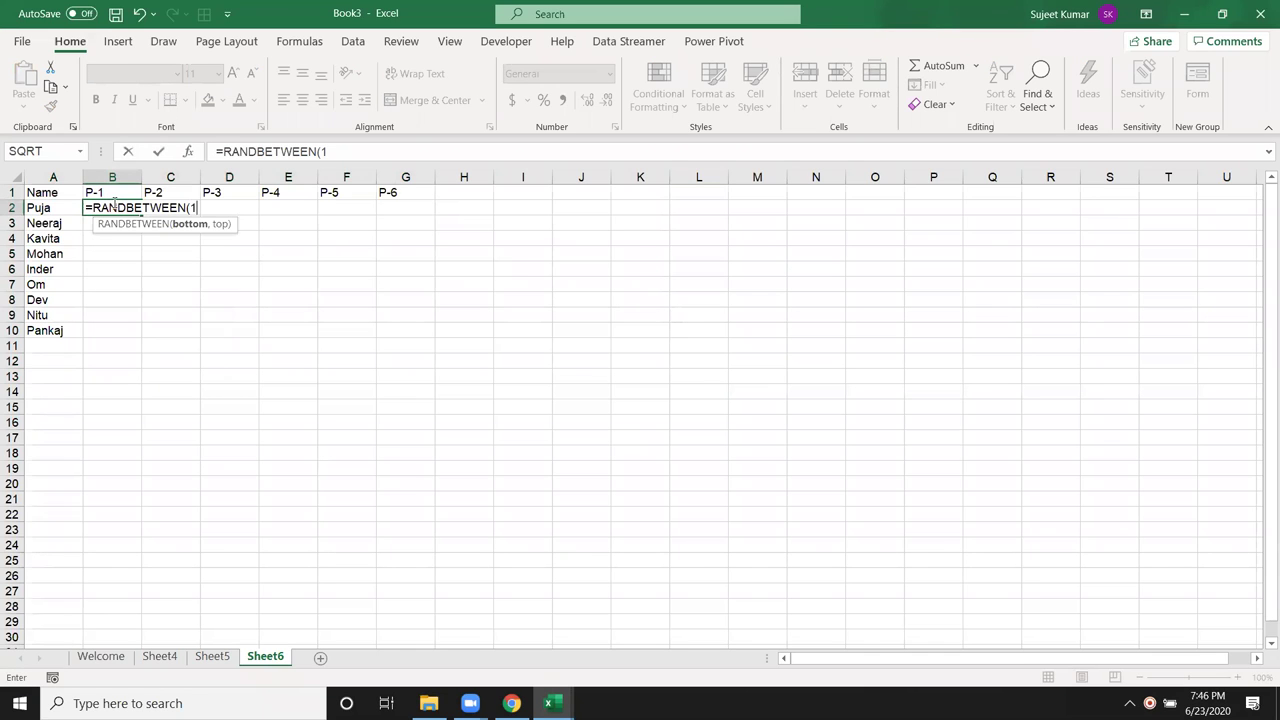
text(,50)
key(Return)
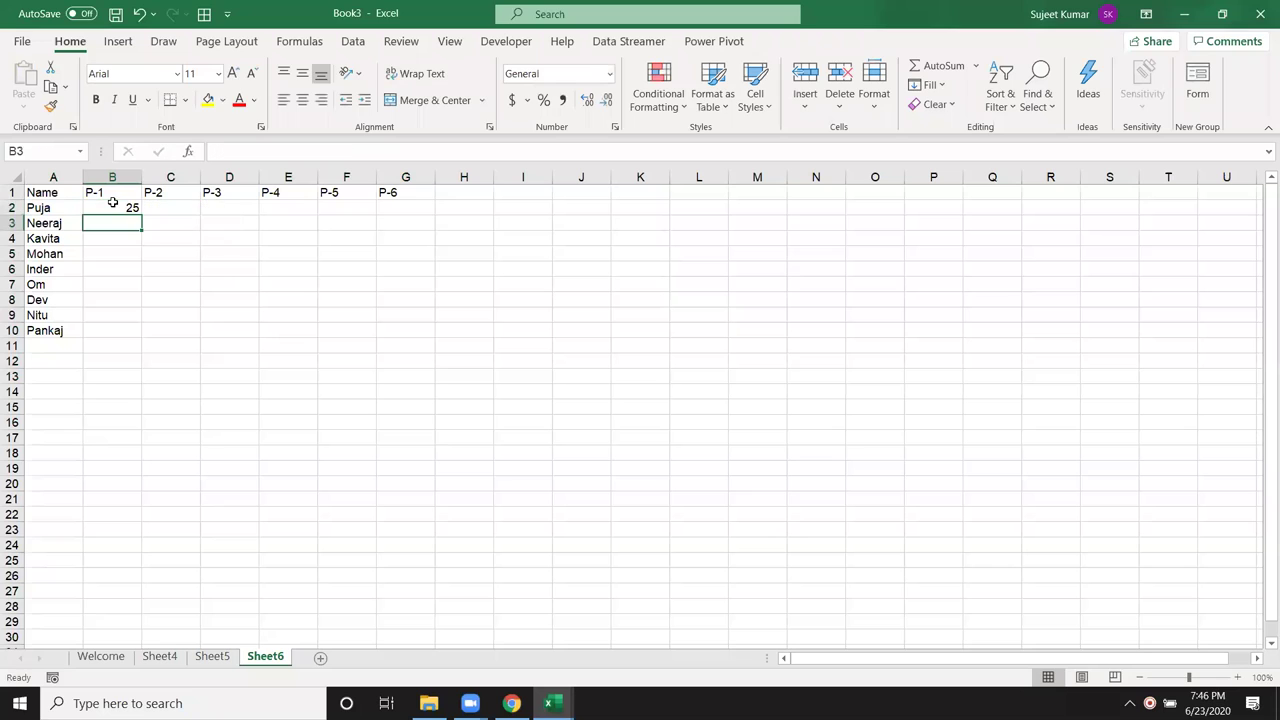
drag(113, 205, 382, 331)
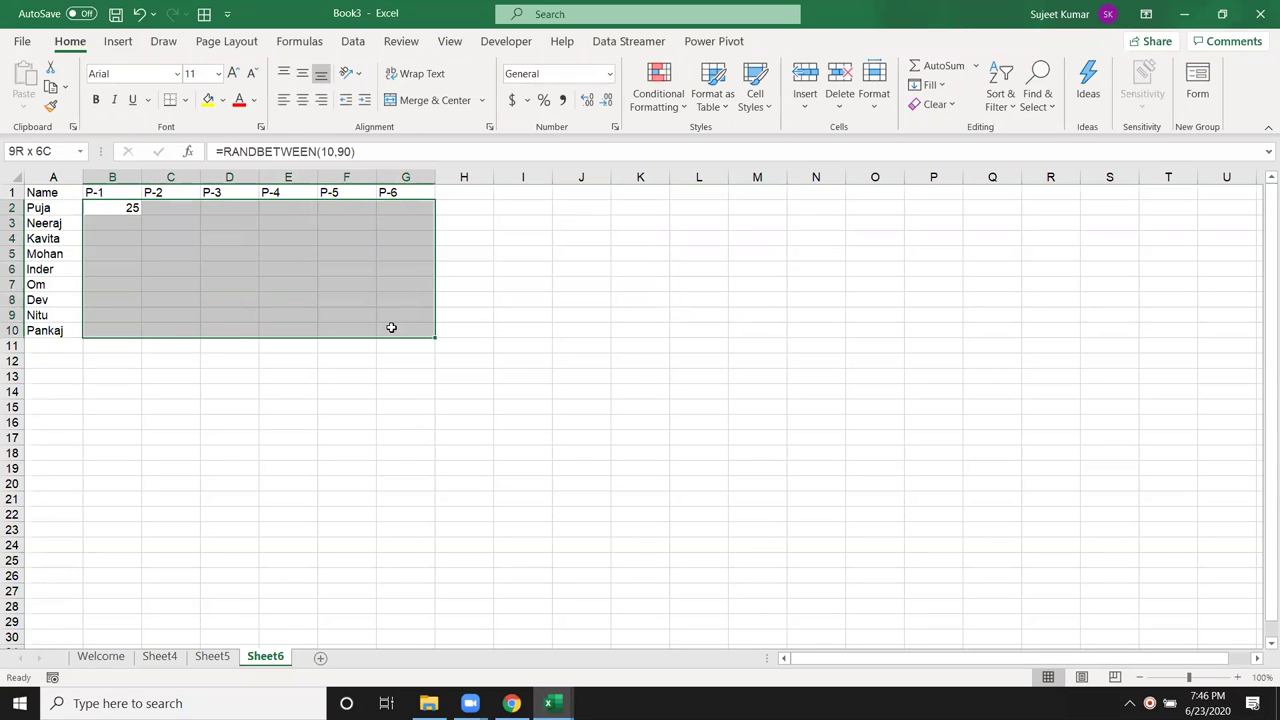
key(ctrl+r)
key(ctrl+d)
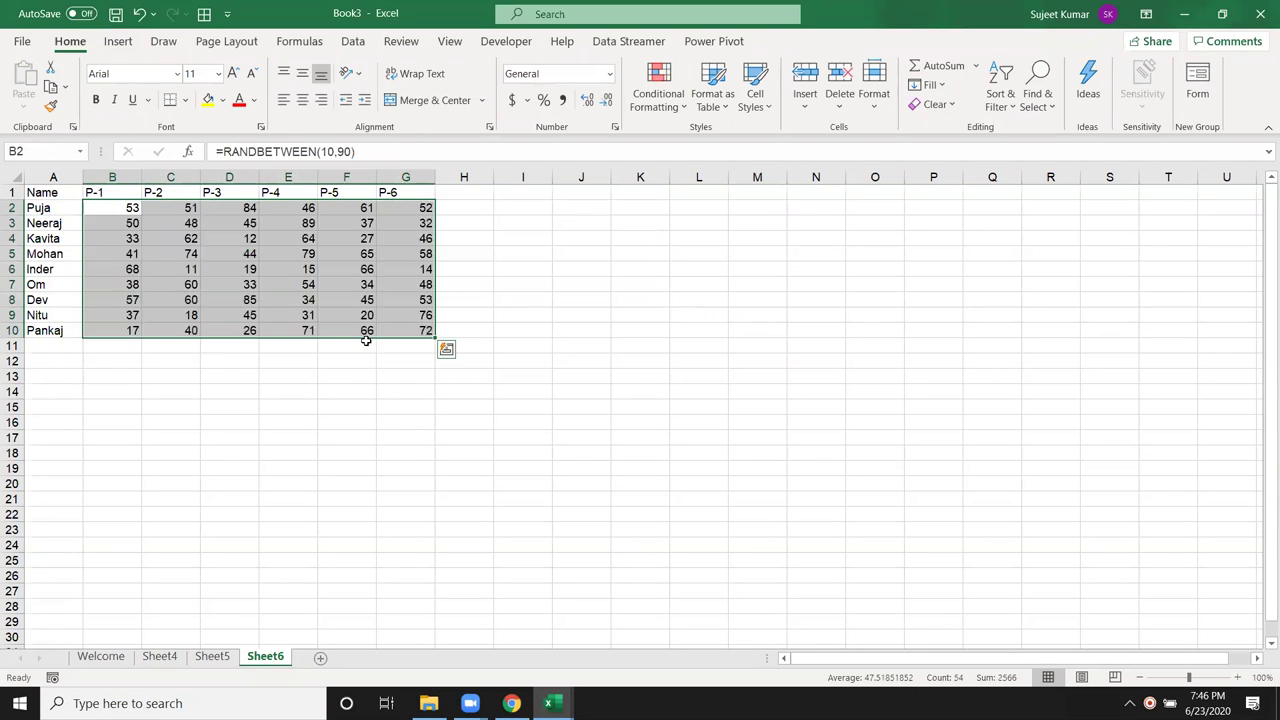
- Copy the score table B1:G10 to J1
drag(90, 193, 400, 321)
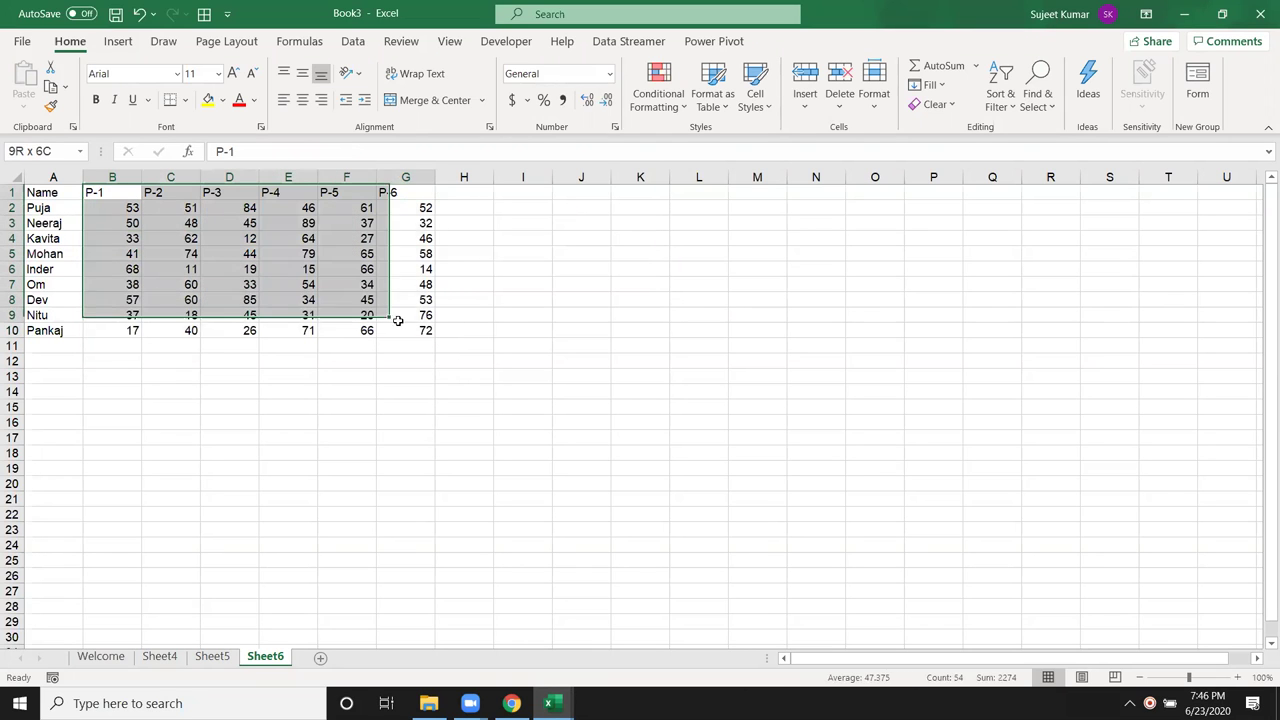
key(ctrl+c)
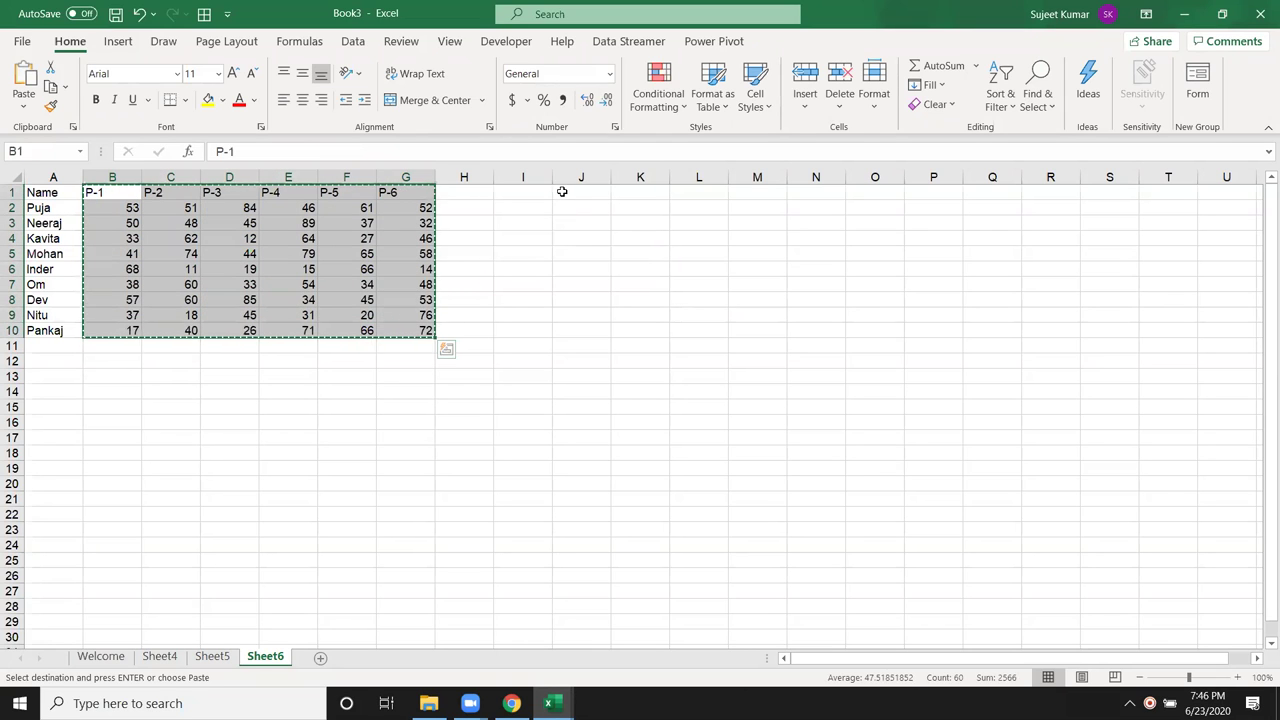
click(562, 192)
key(ctrl+v)
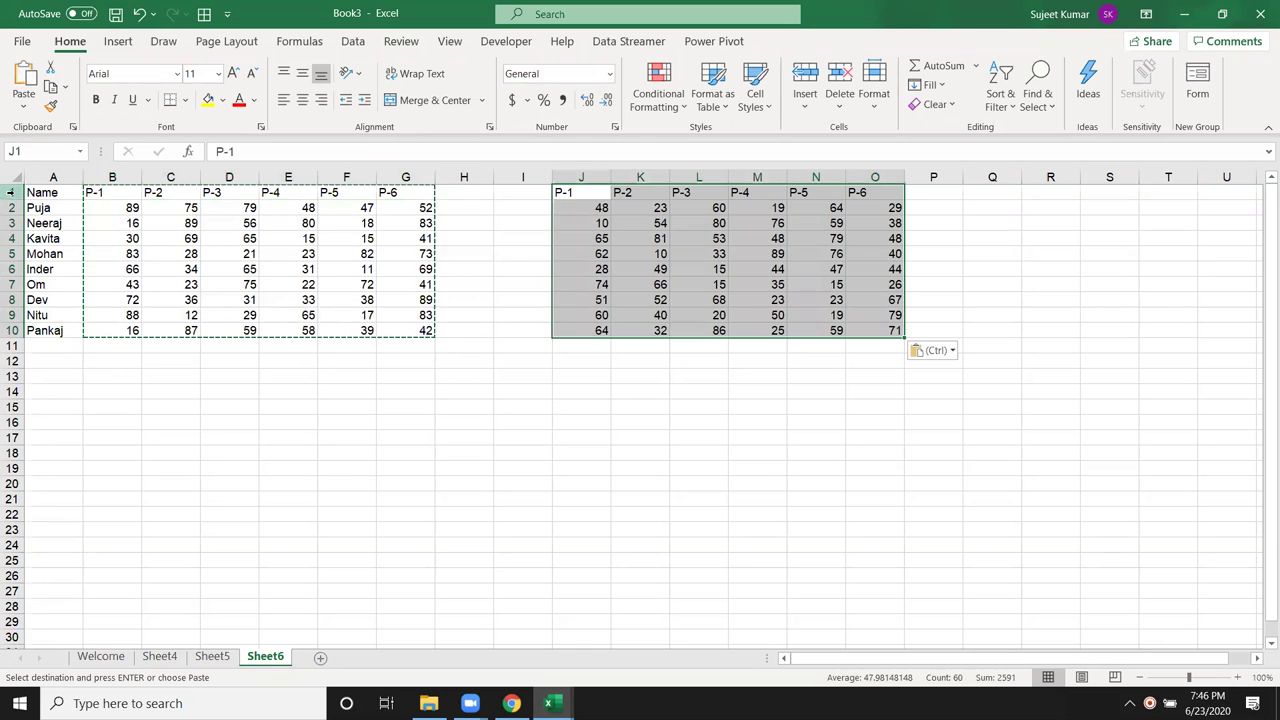
- Convert rows 1–10 to fixed values with Paste Values
drag(13, 188, 18, 330)
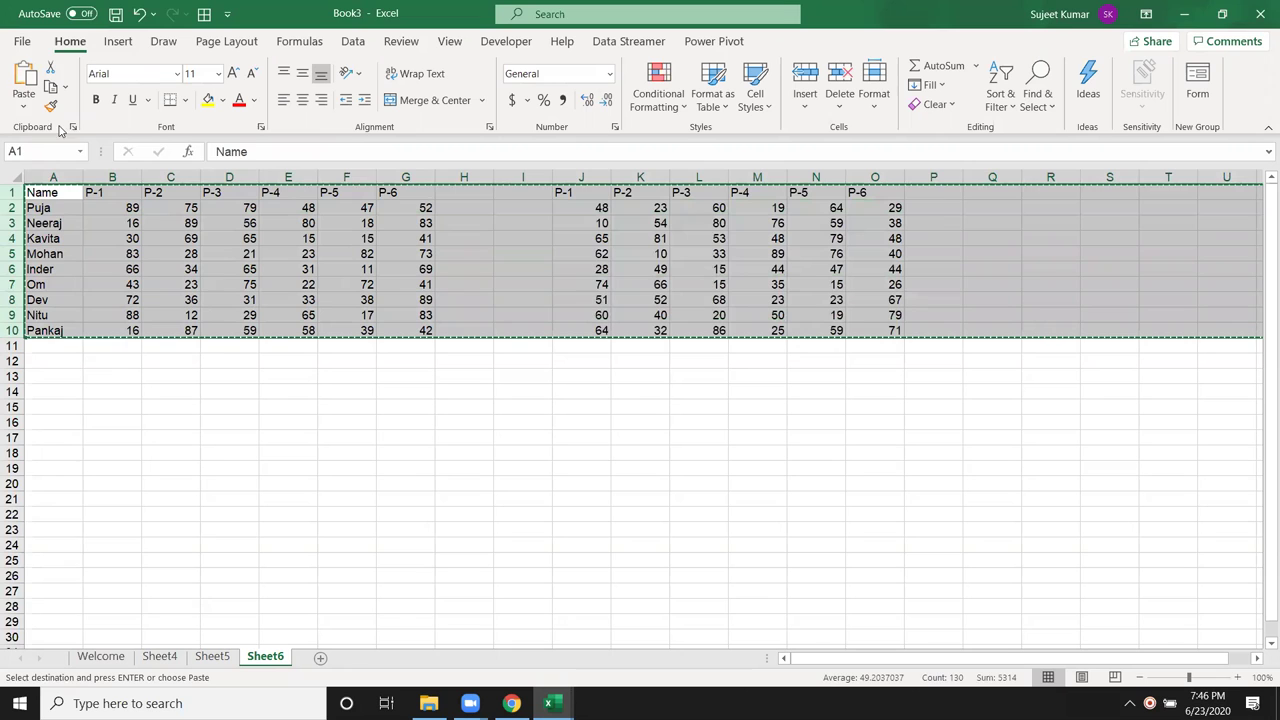
click(24, 107)
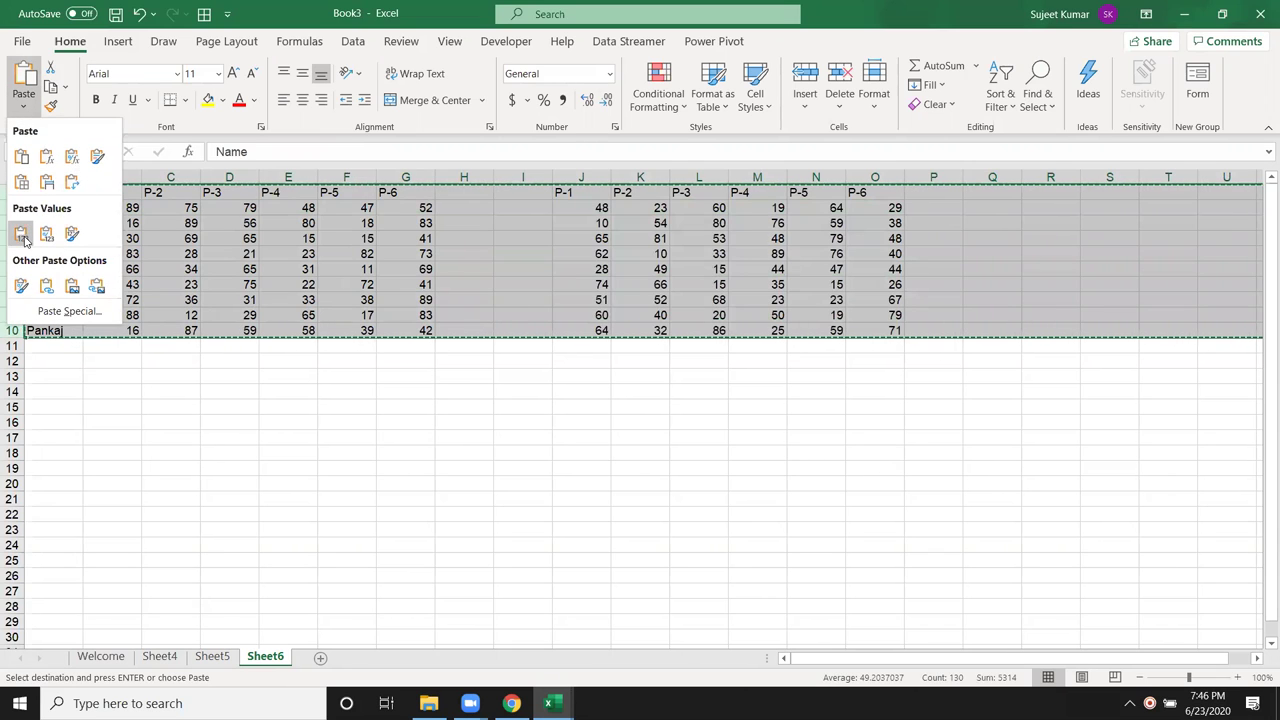
click(20, 234)
click(212, 239)
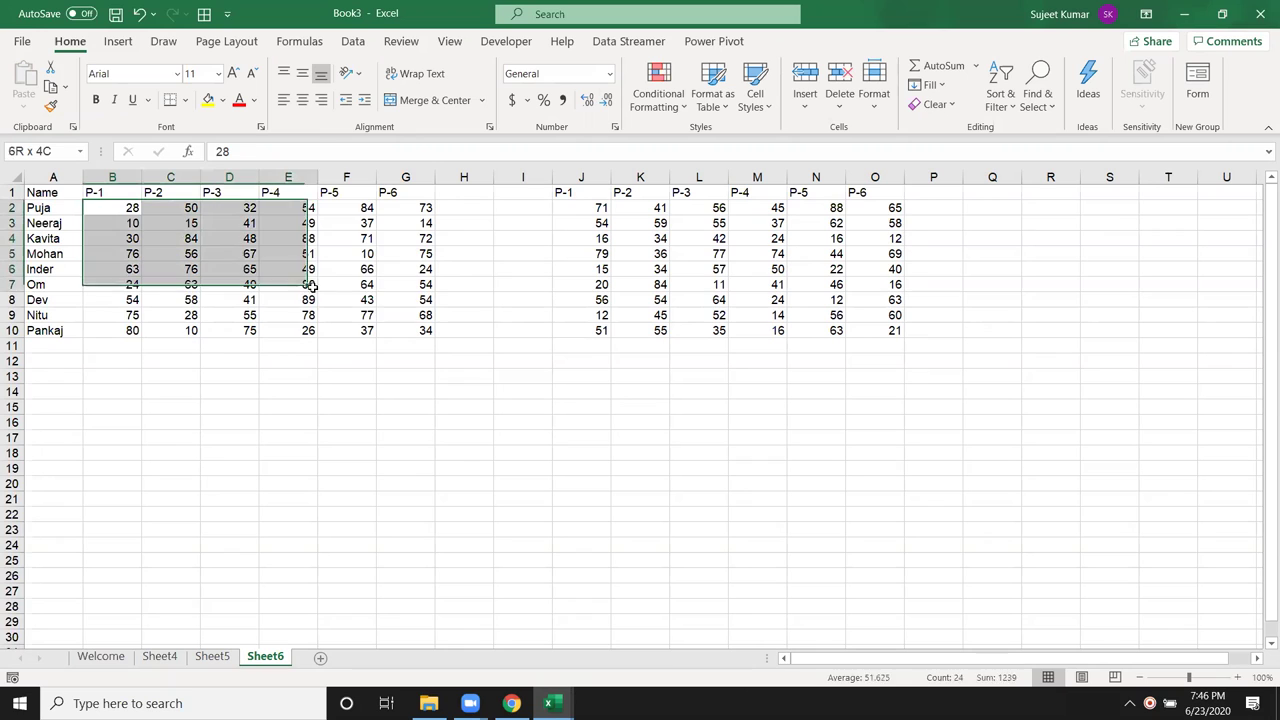
drag(103, 205, 410, 330)
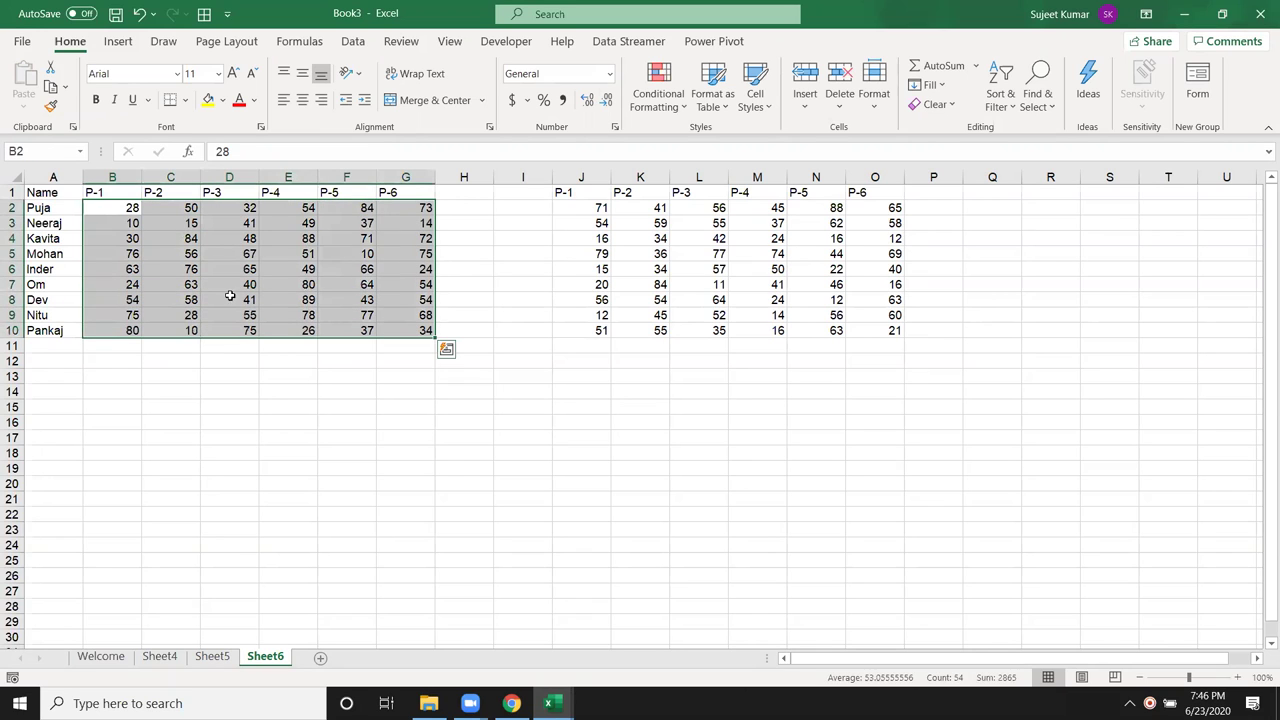
click(55, 213)
click(104, 205)
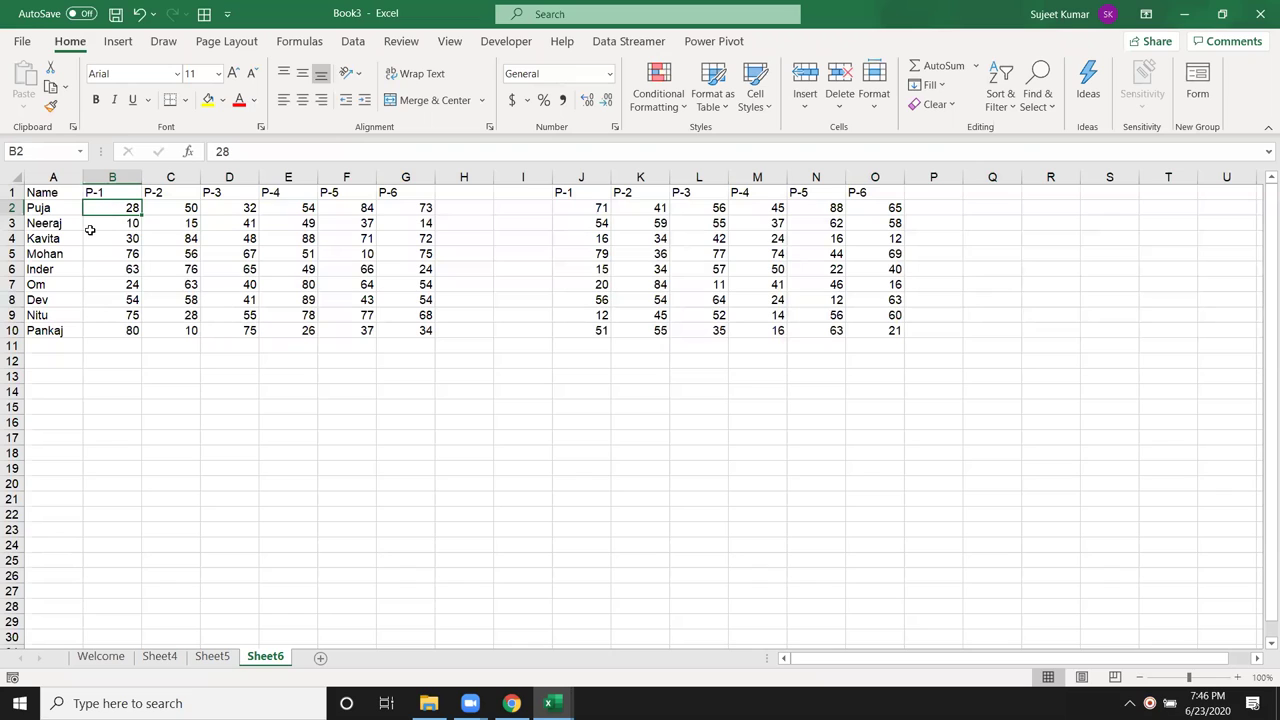
click(561, 211)
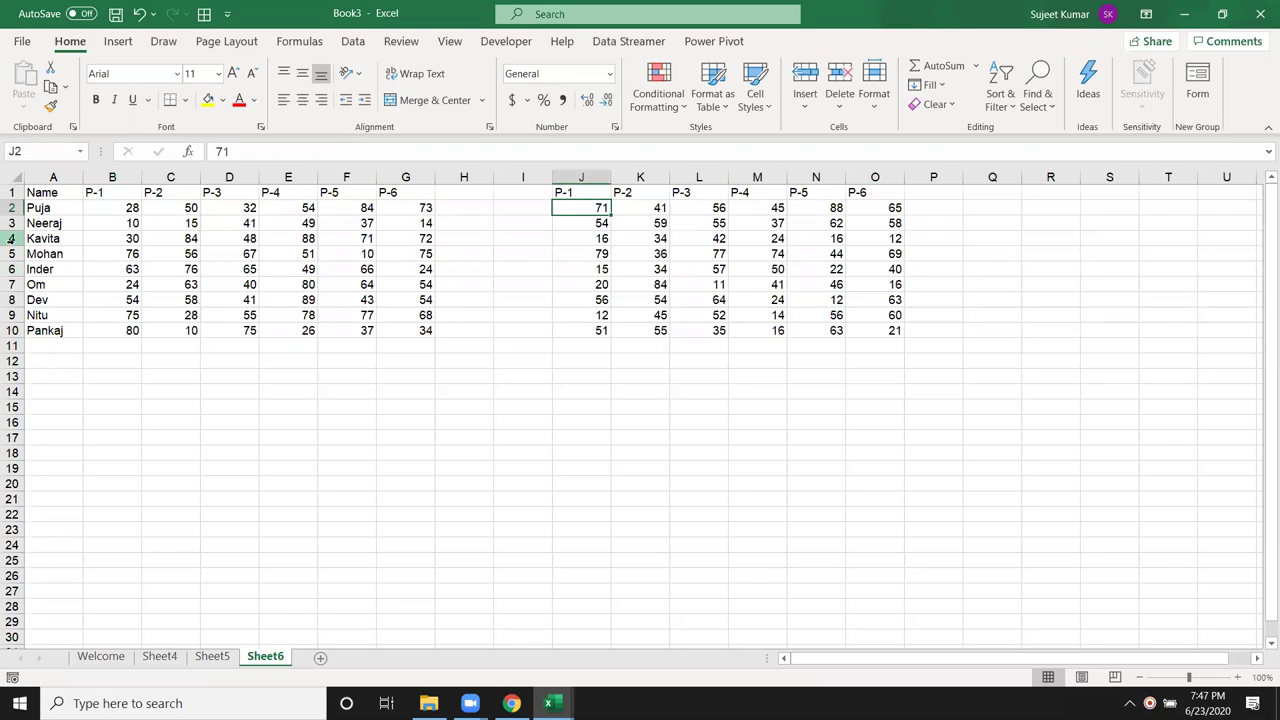
click(98, 206)
text(=)
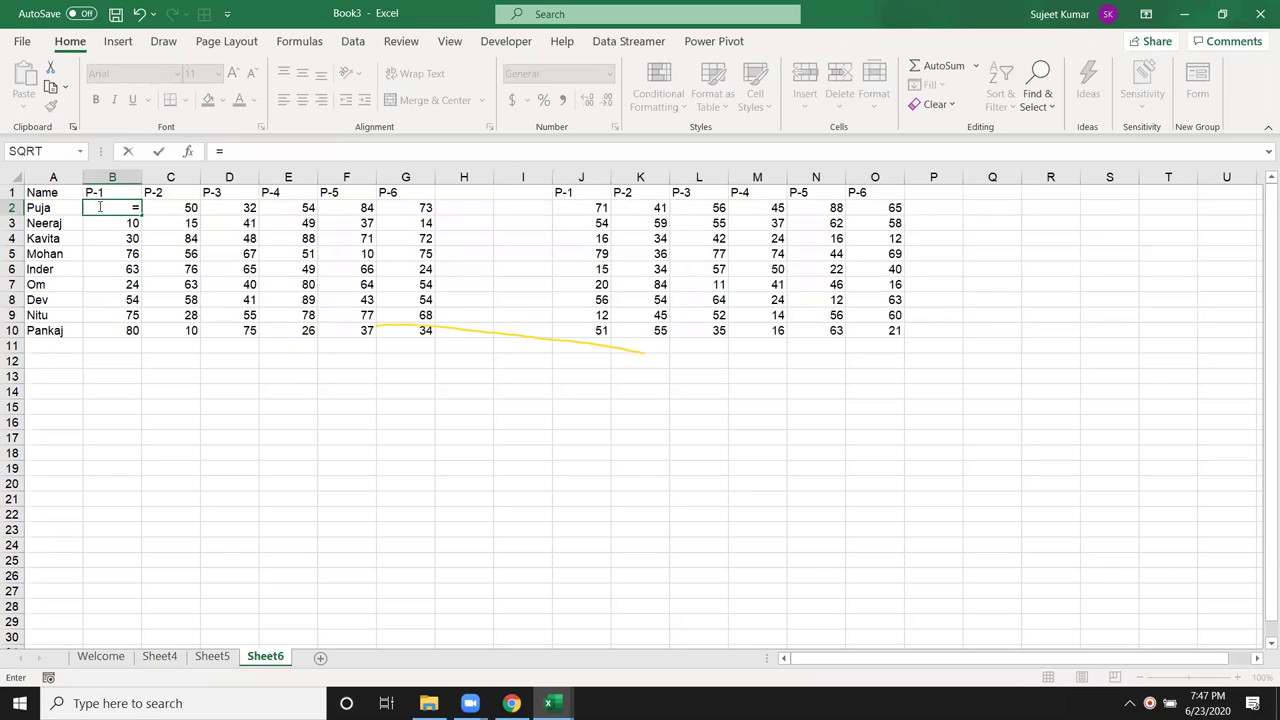
text(28/71)
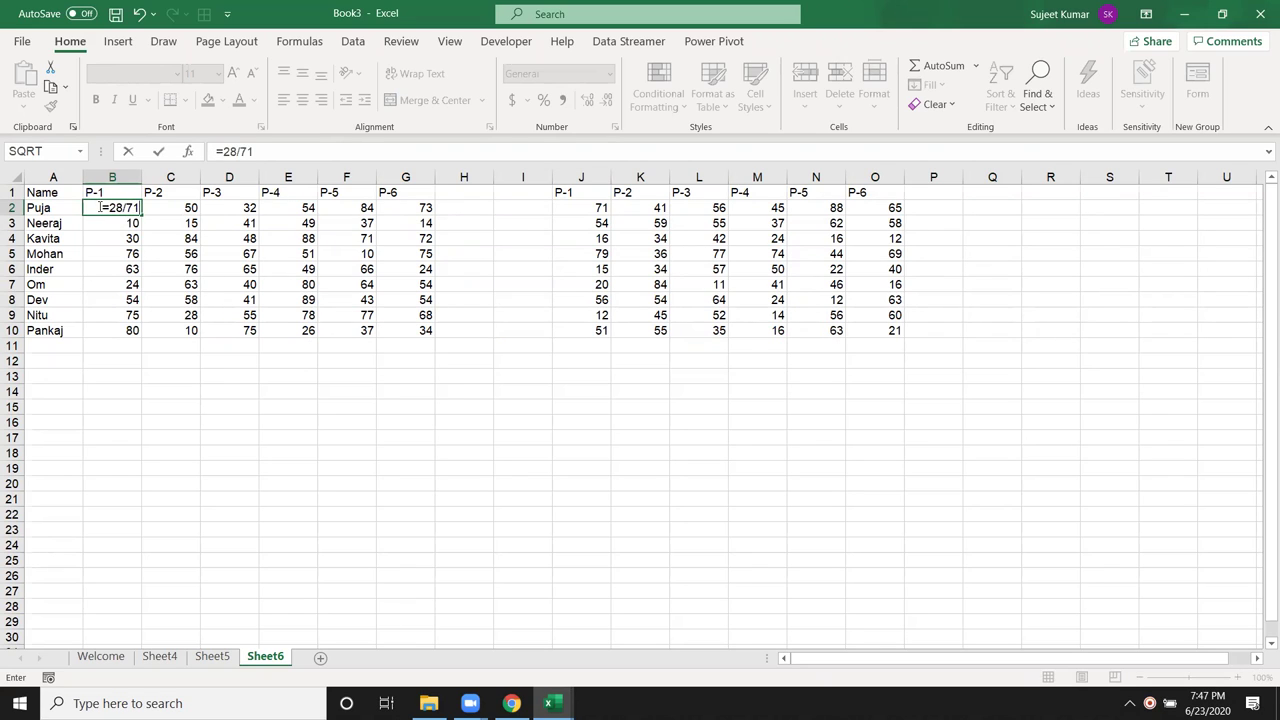
key(Return)
click(100, 207)
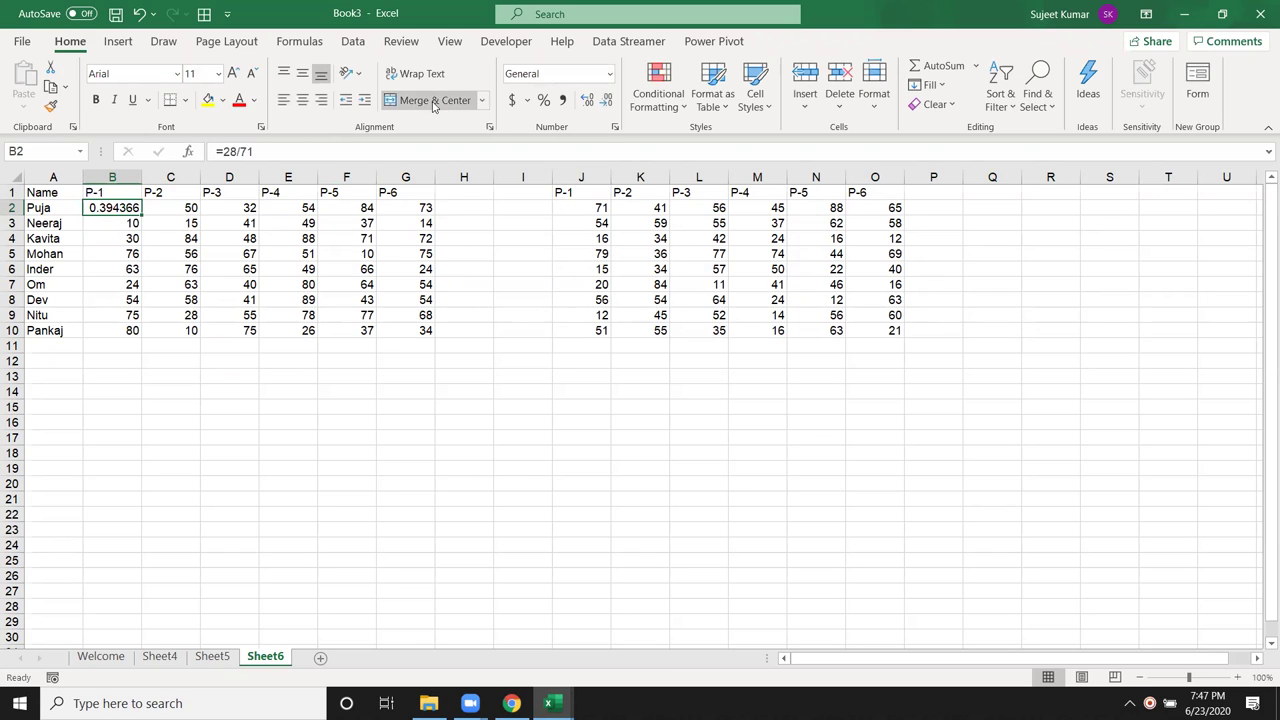
click(543, 100)
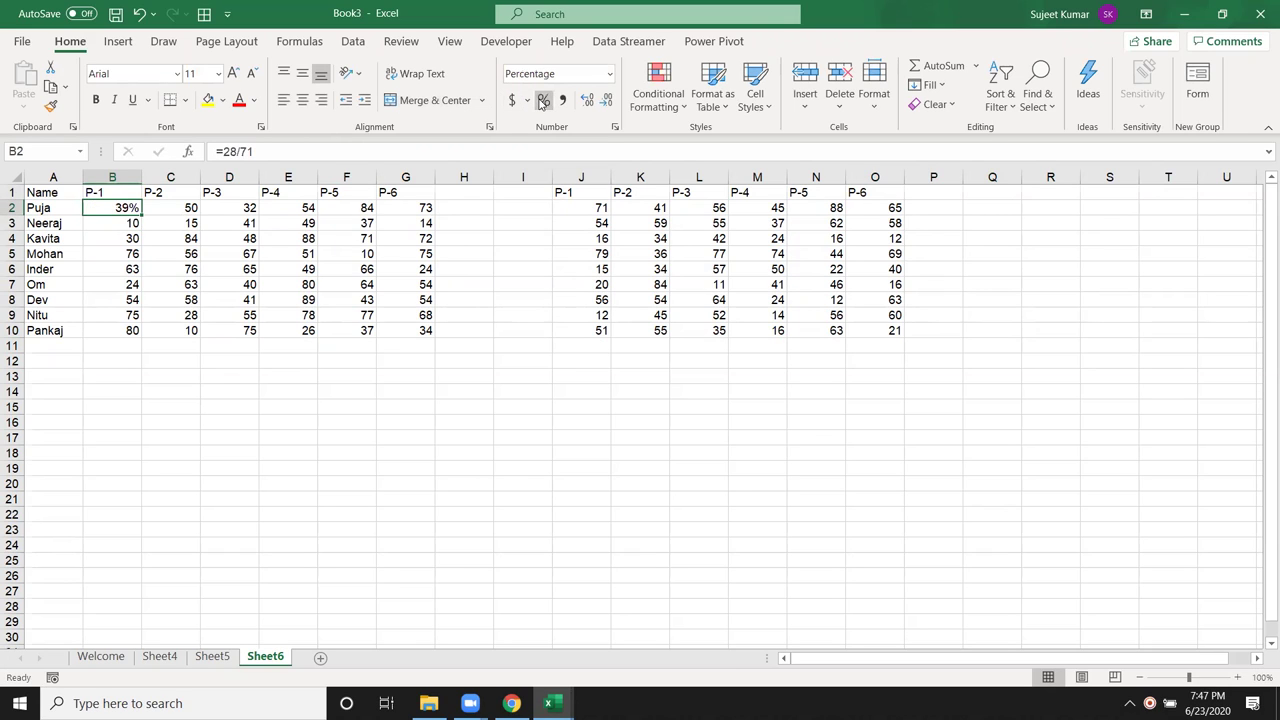
click(184, 206)
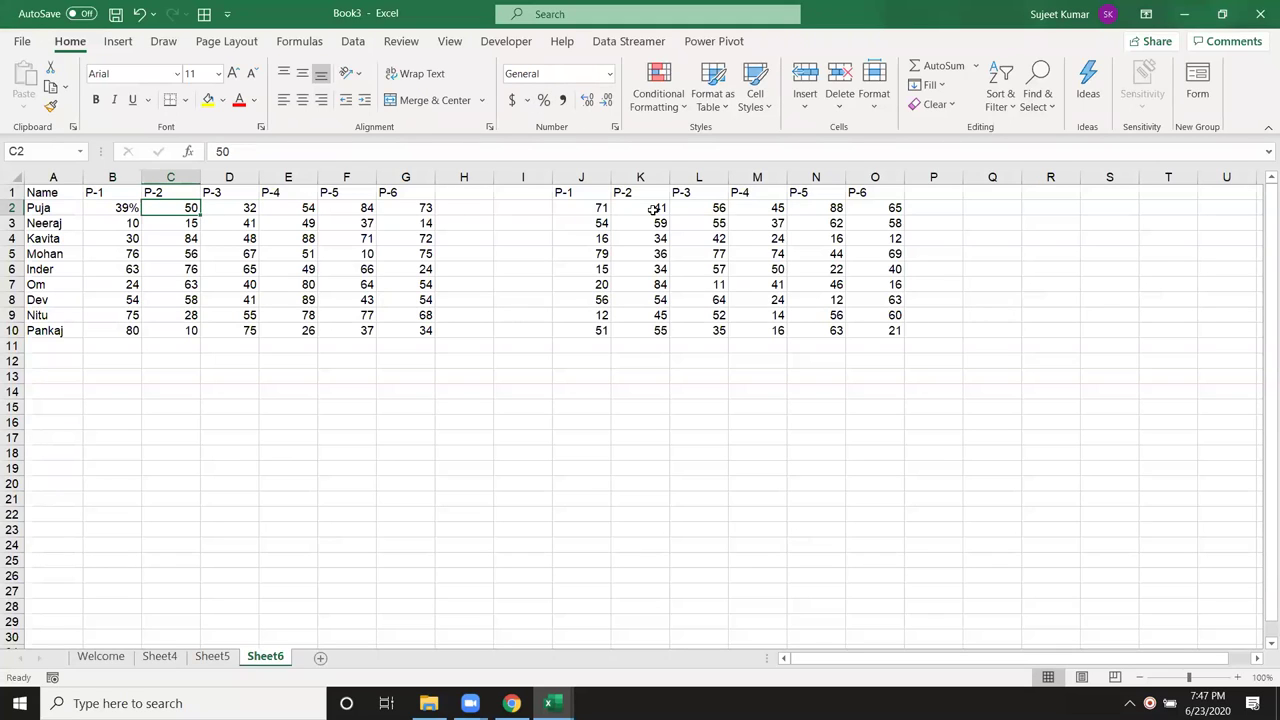
click(248, 208)
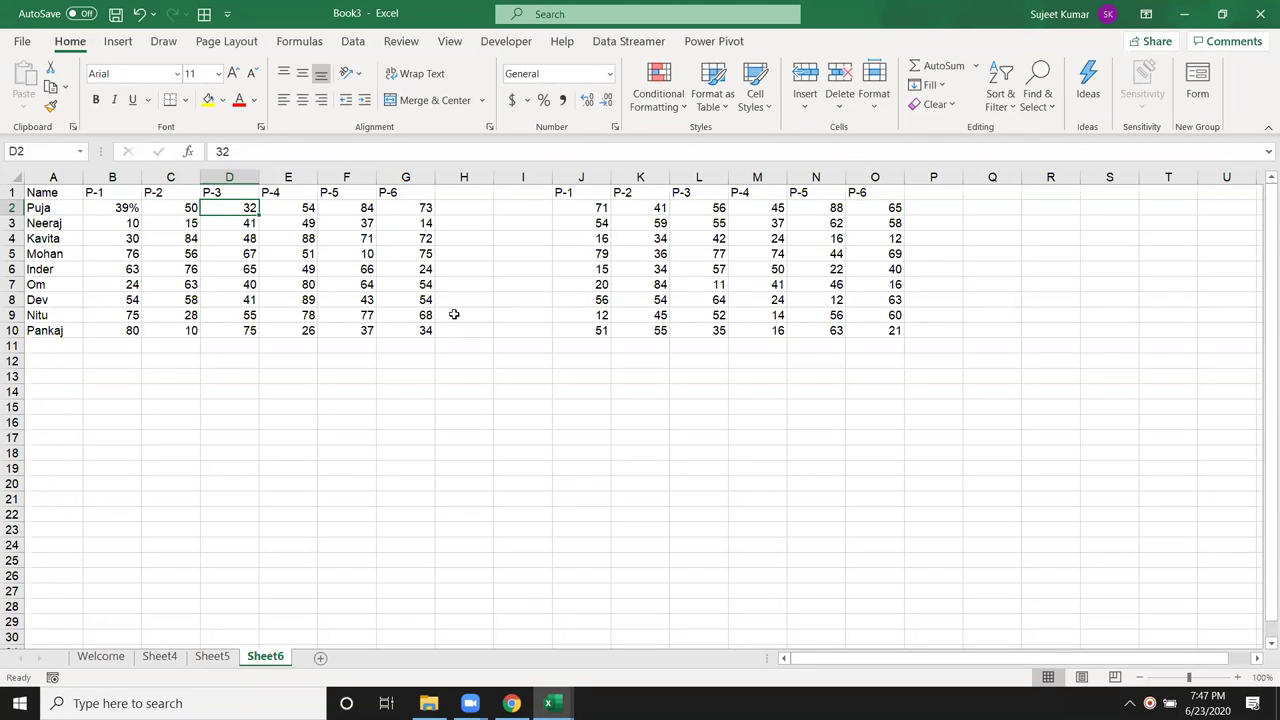
key(ctrl+z)
key(ctrl+z)
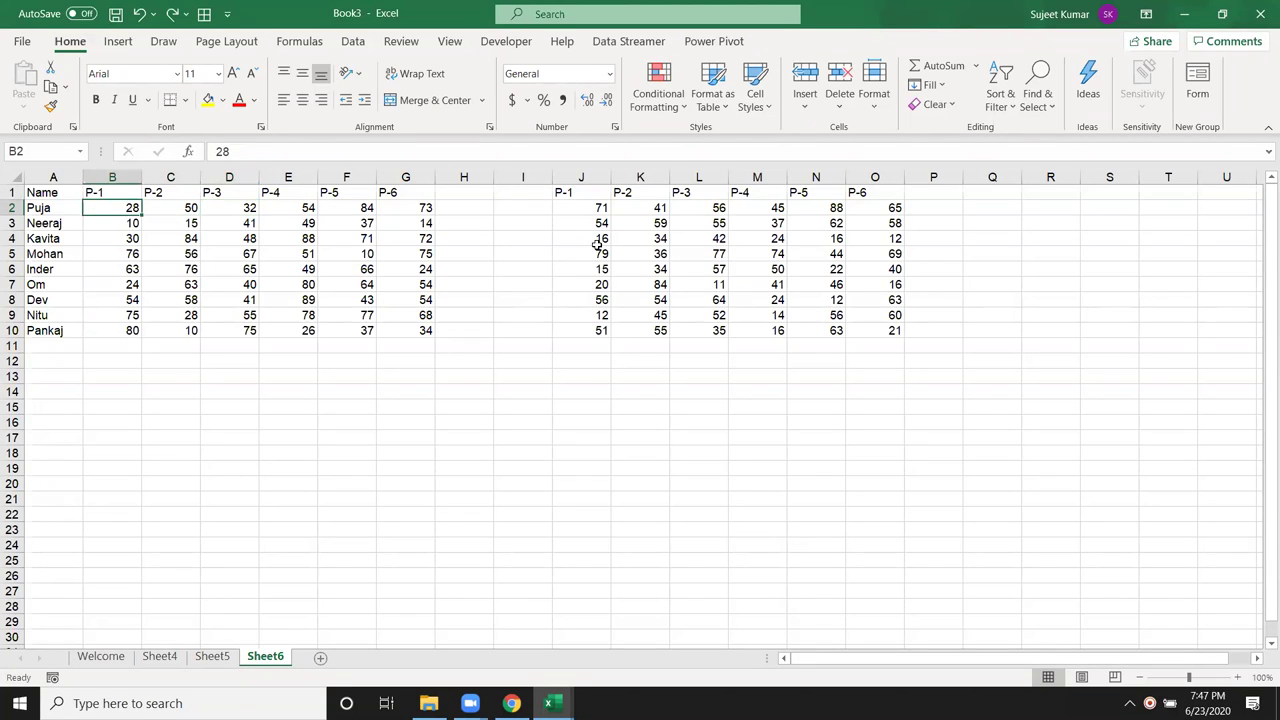
drag(591, 202, 880, 325)
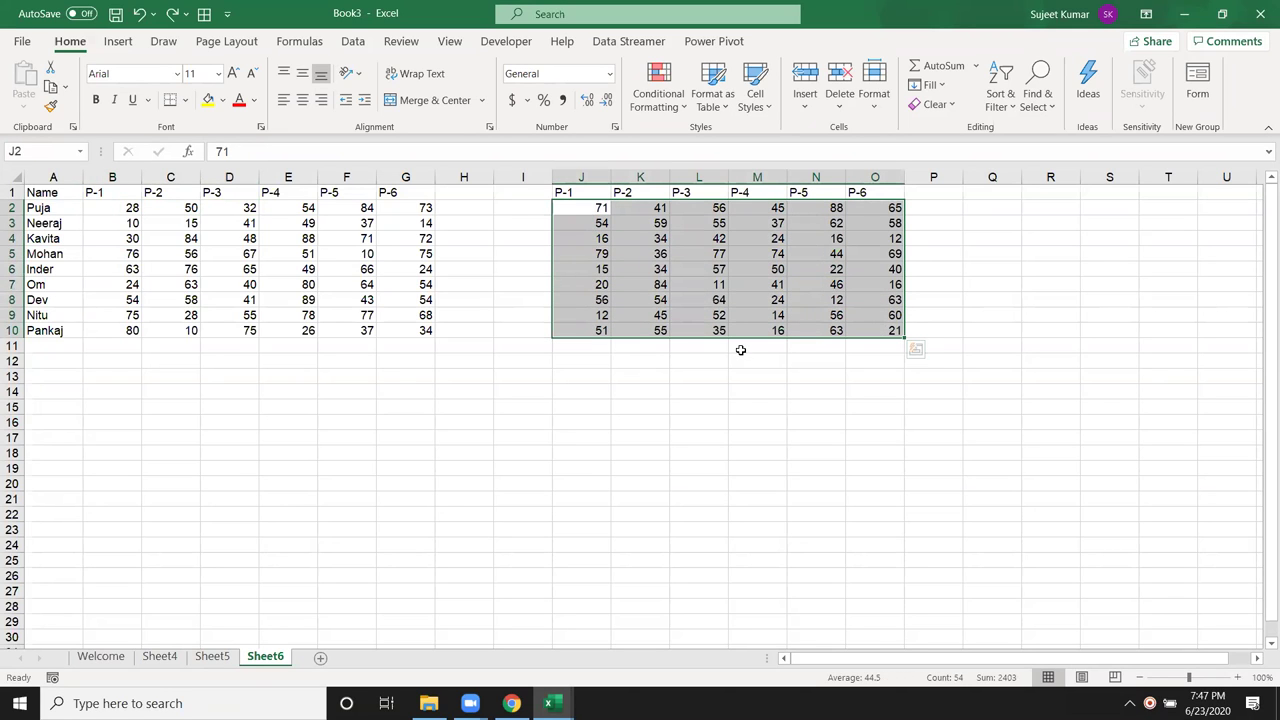
key(ctrl+c)
click(128, 208)
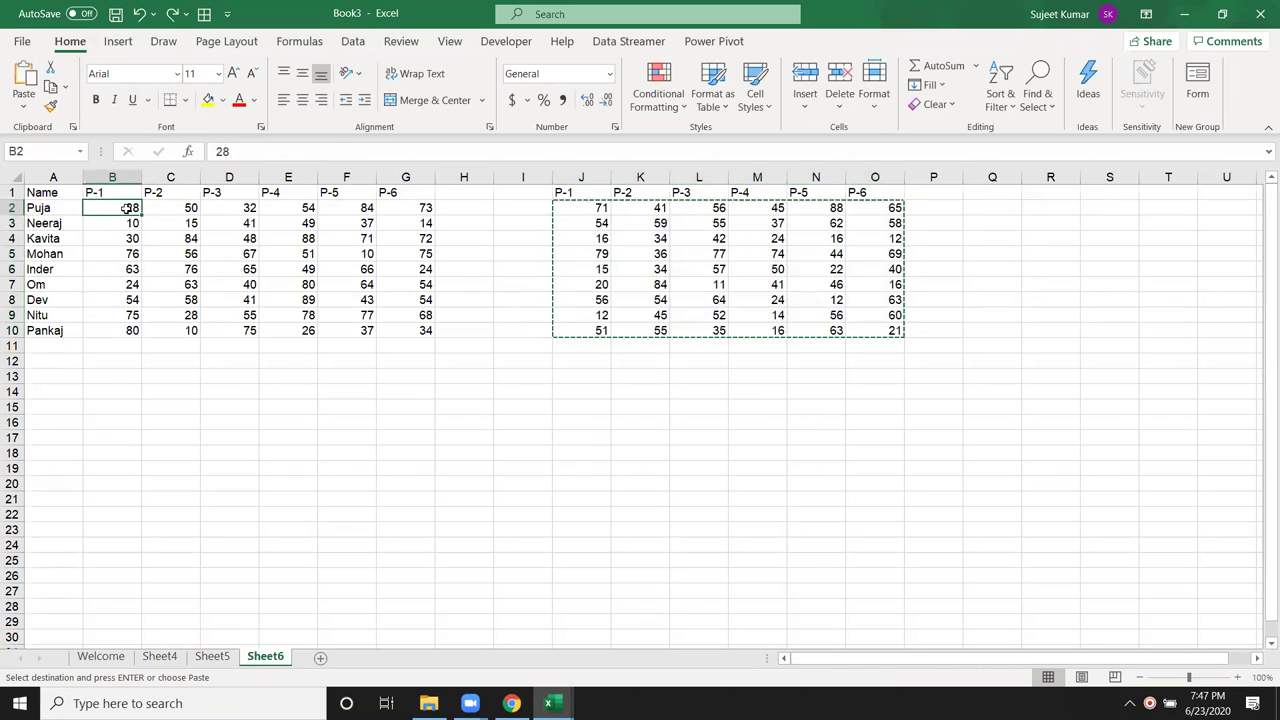
right_click(128, 208)
click(195, 323)
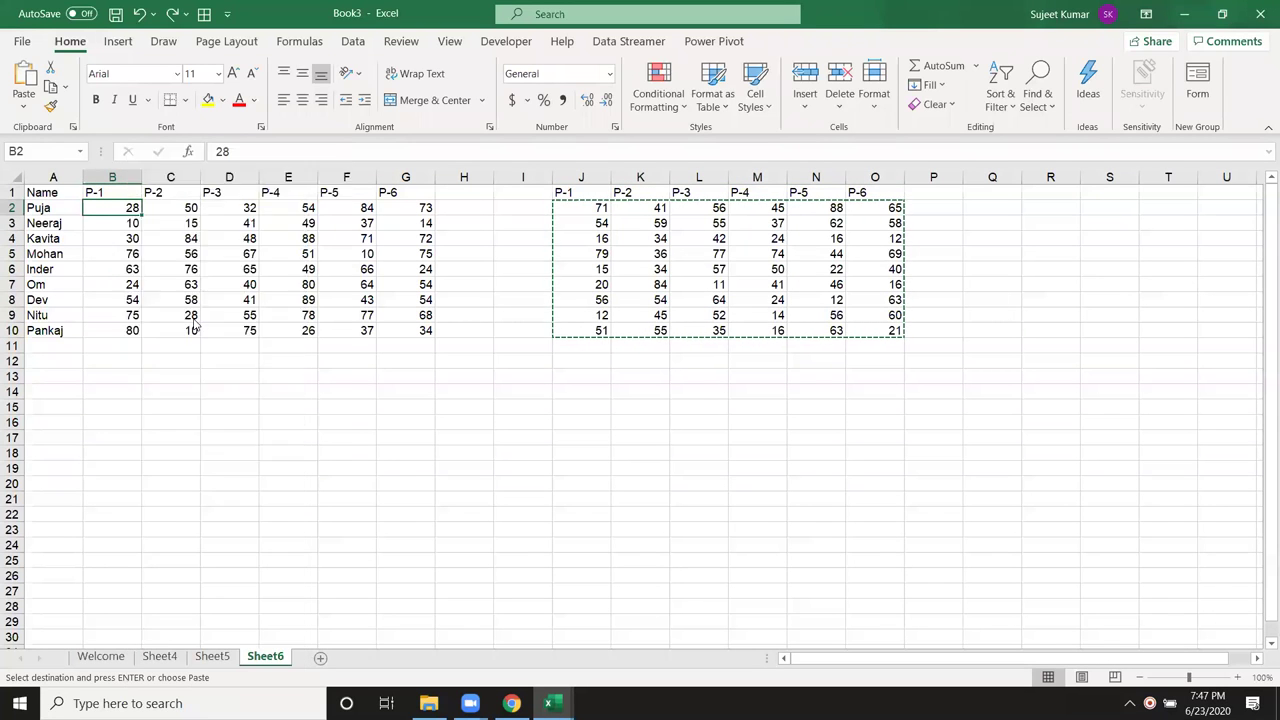
click(236, 358)
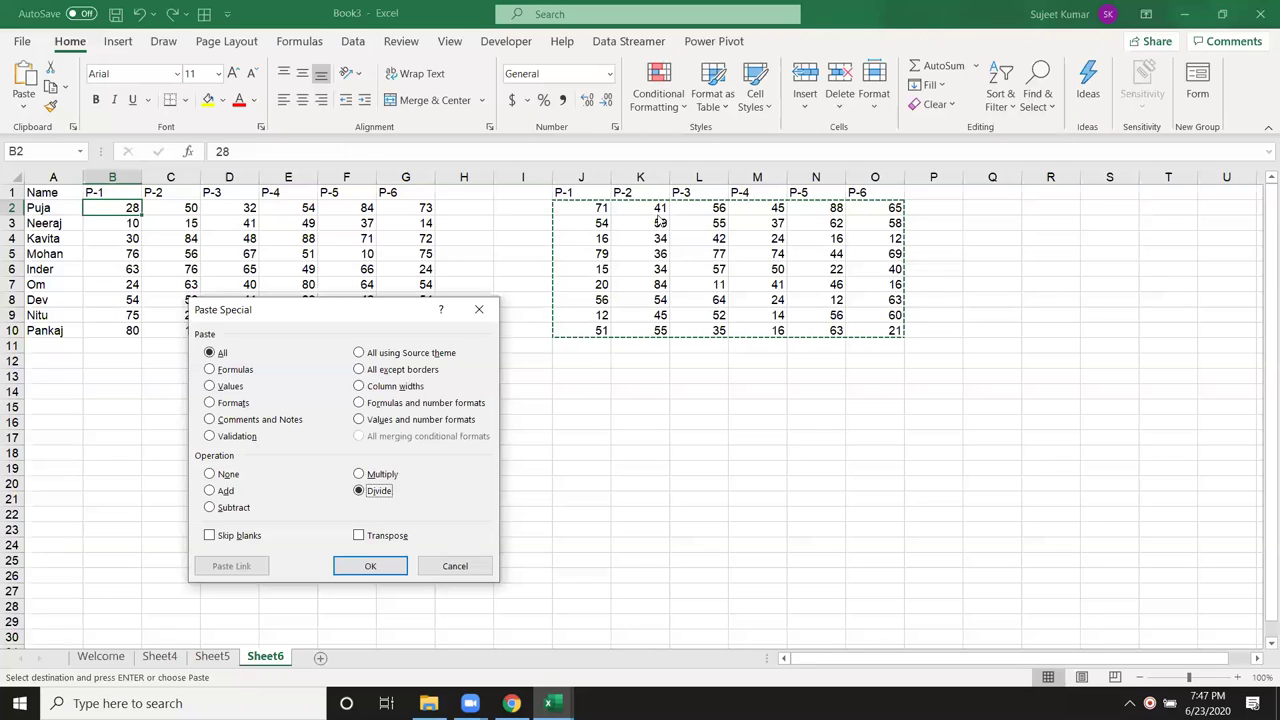
click(370, 570)
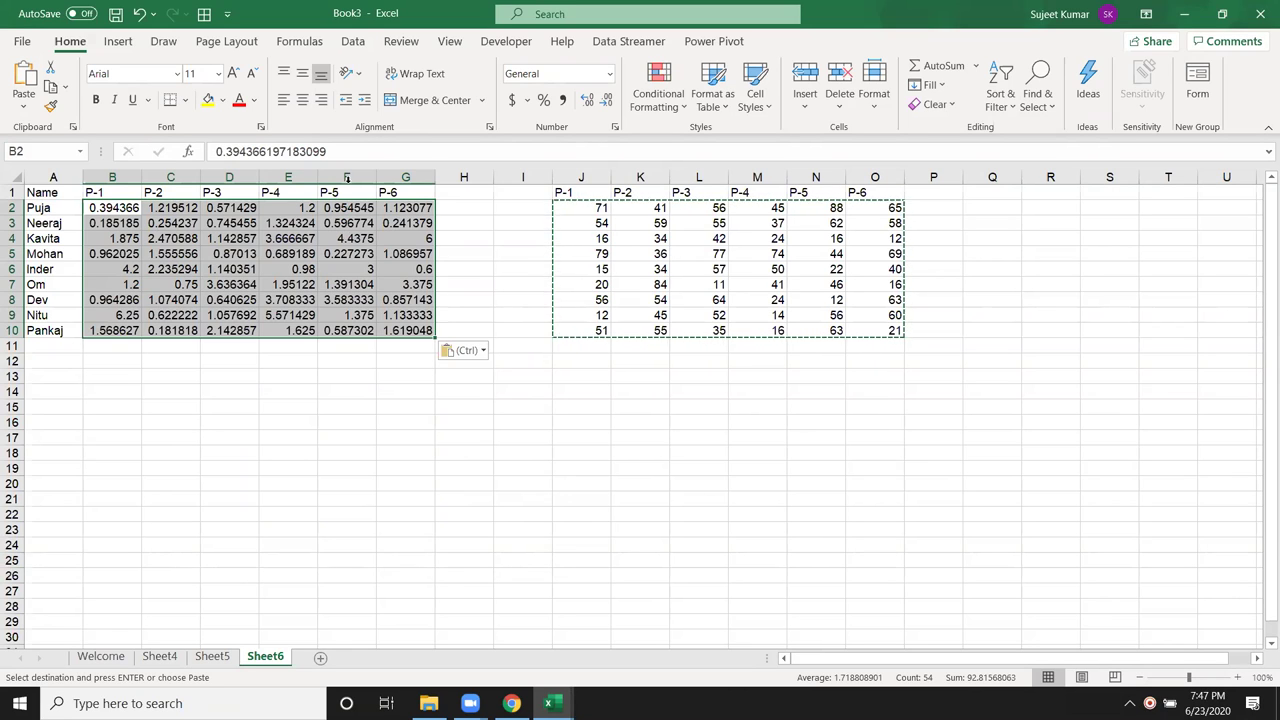
click(543, 100)
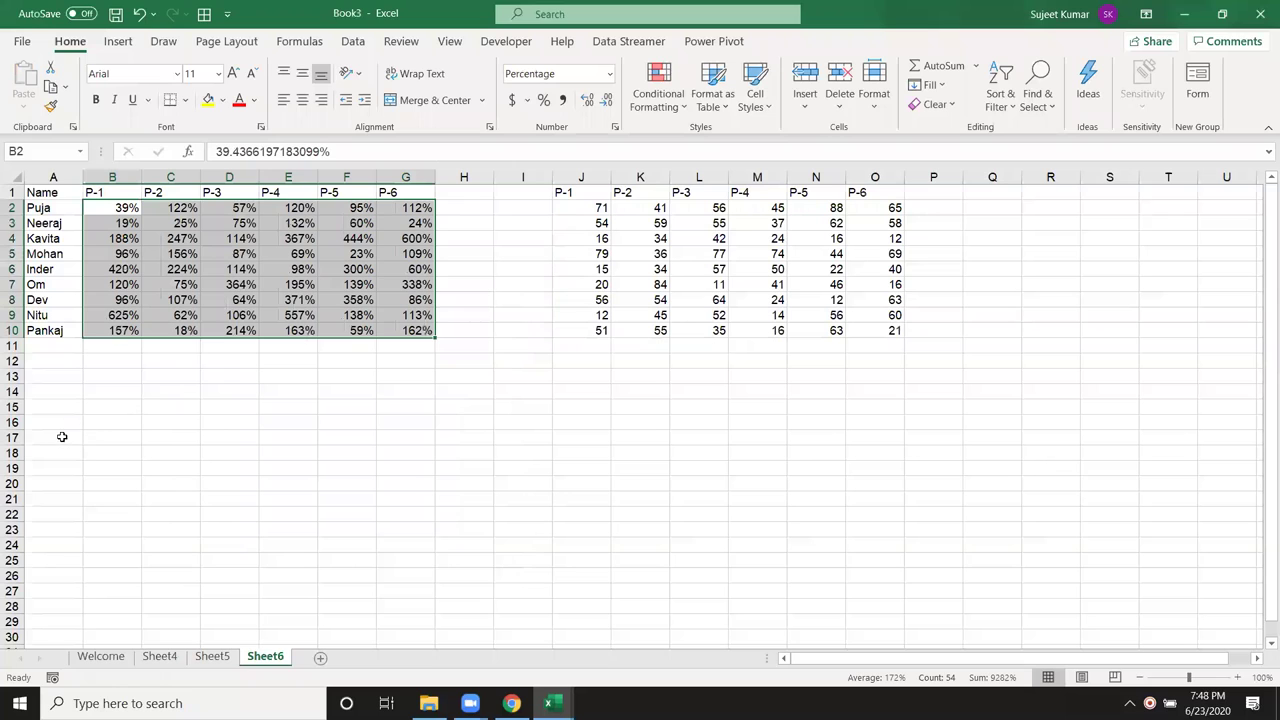
key(ctrl+z)
key(ctrl+z)
- Enter =RANDBETWEEN(10,90) in B2 and fill it across the score grid B2:G10
click(101, 209)
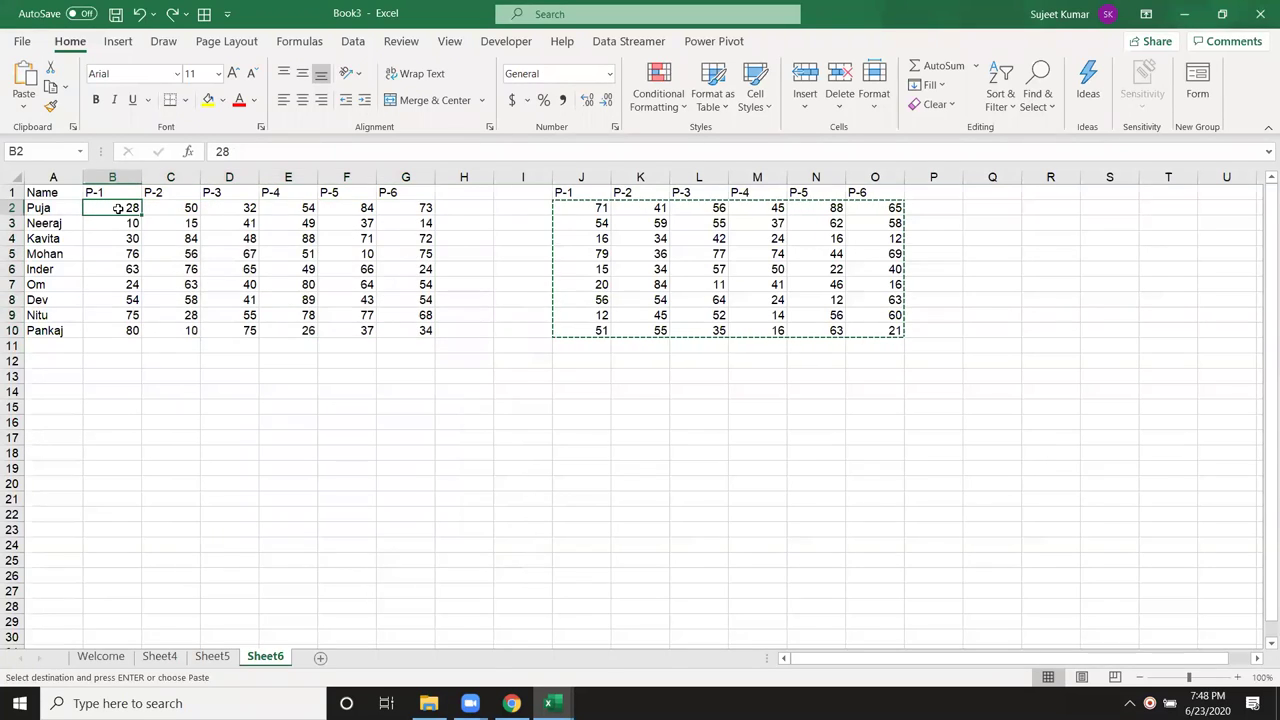
text(=ra)
key(Down)
key(Down)
key(Down)
key(Tab)
text(10)
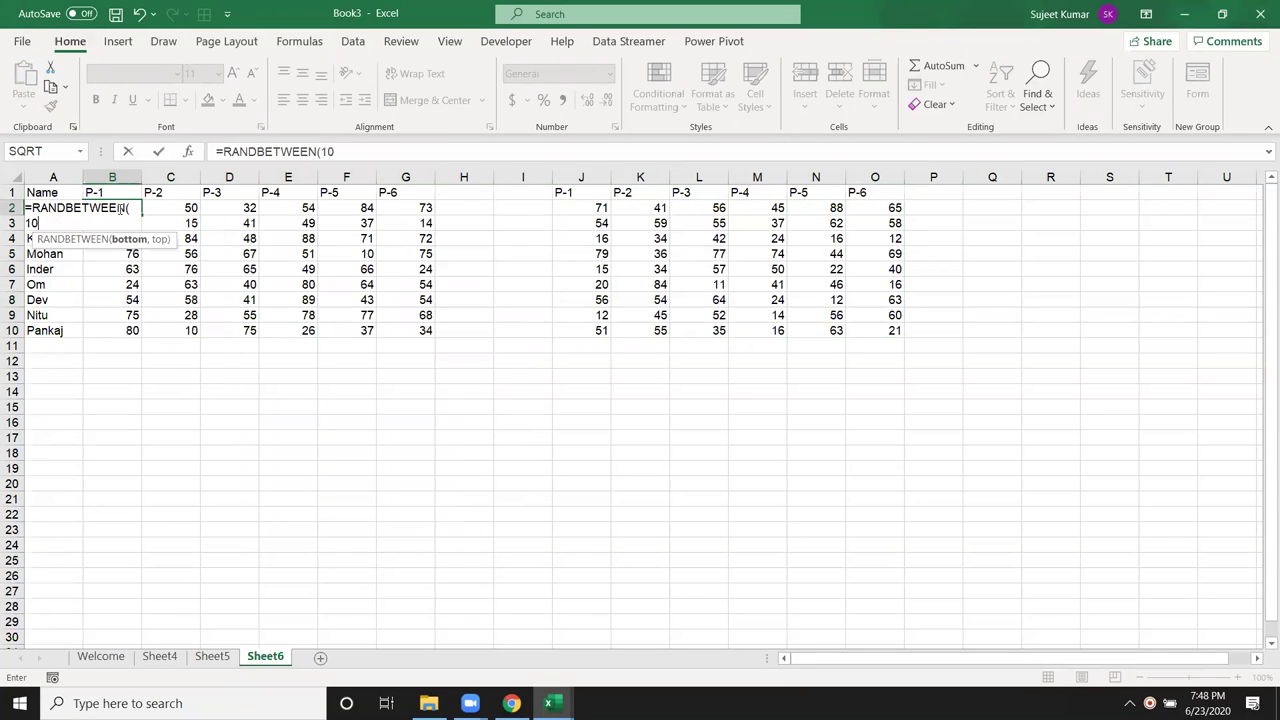
text(,90)
key(ctrl+Return)
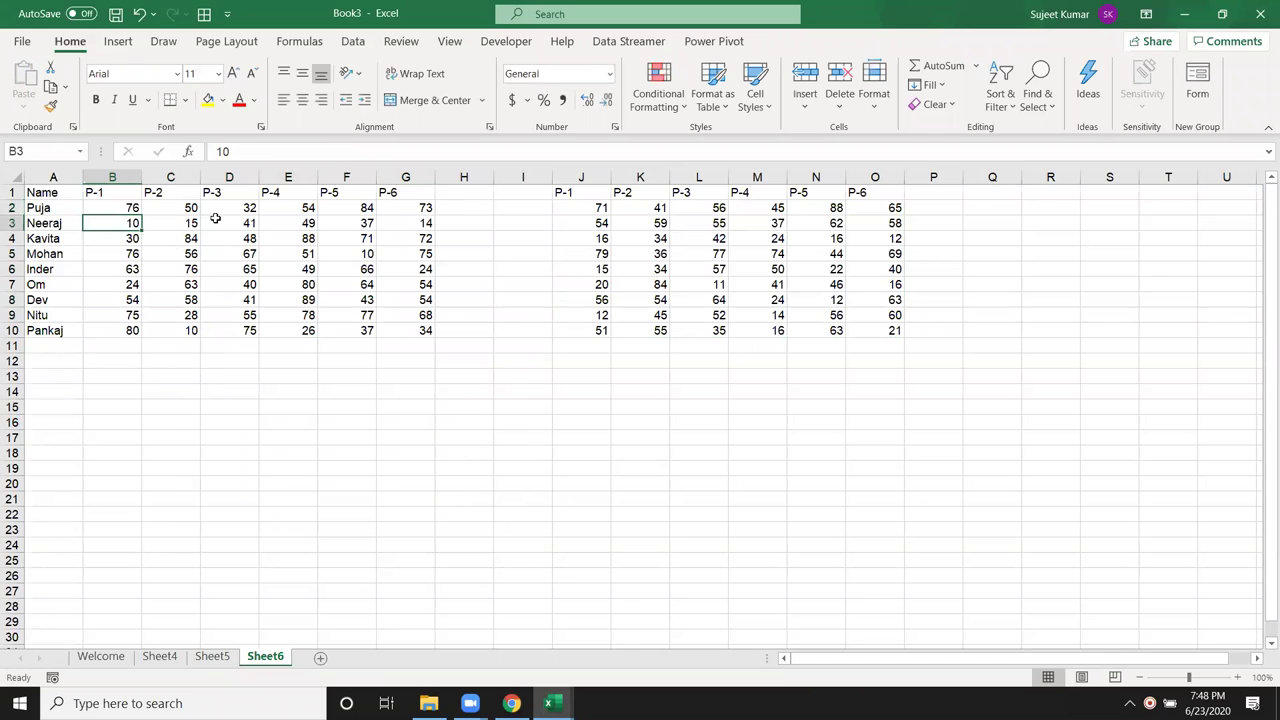
key(ctrl+shift+Right)
key(ctrl+shift+Down)
key(F9)
key(F9)
key(F9)
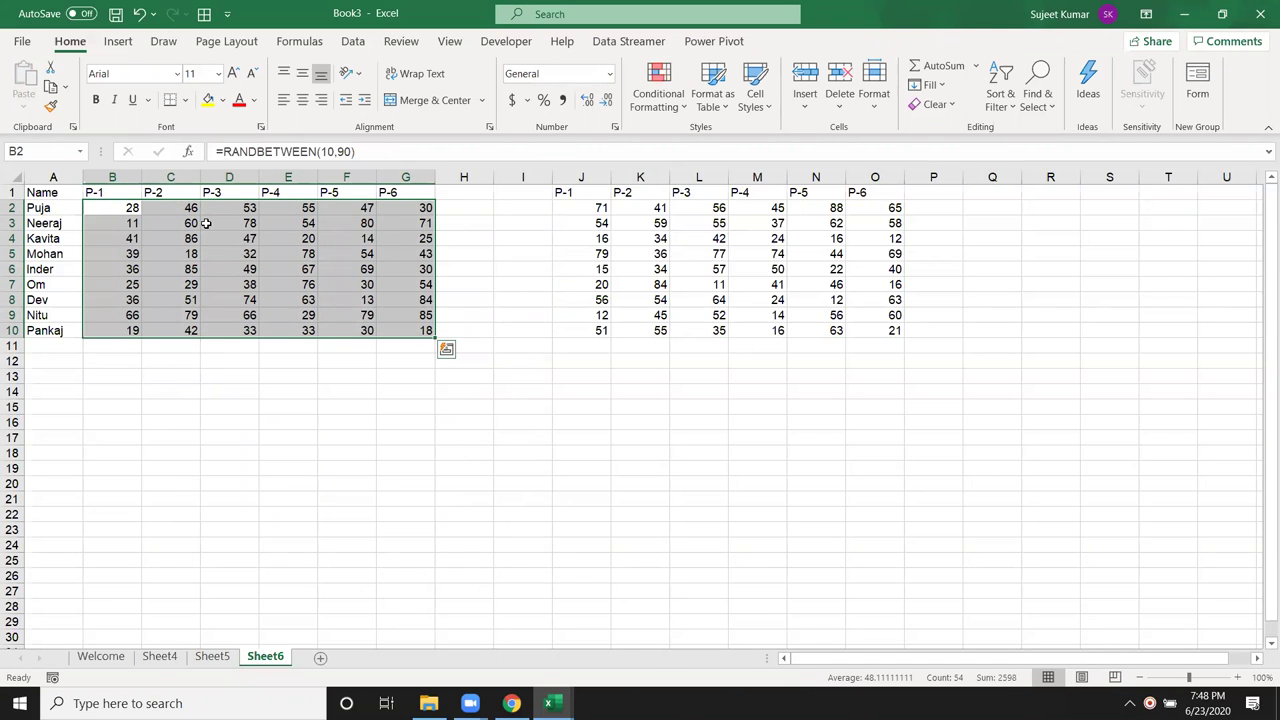
- Step through the filled grid cells to inspect their formulas
click(215, 218)
key(Down)
key(Right)
key(Down)
key(Down)
key(Right)
key(Down)
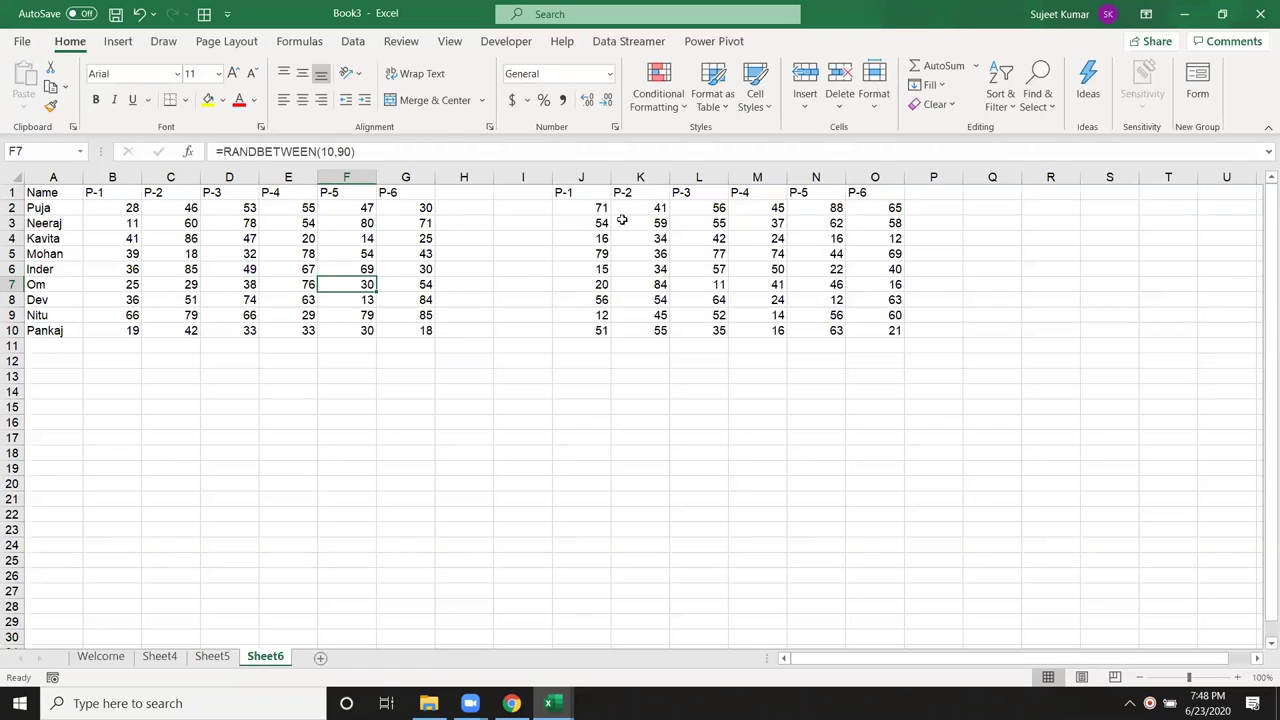
- Check J2 and B2, then start changing B2 to 70 and cancel the edit
click(602, 209)
click(124, 207)
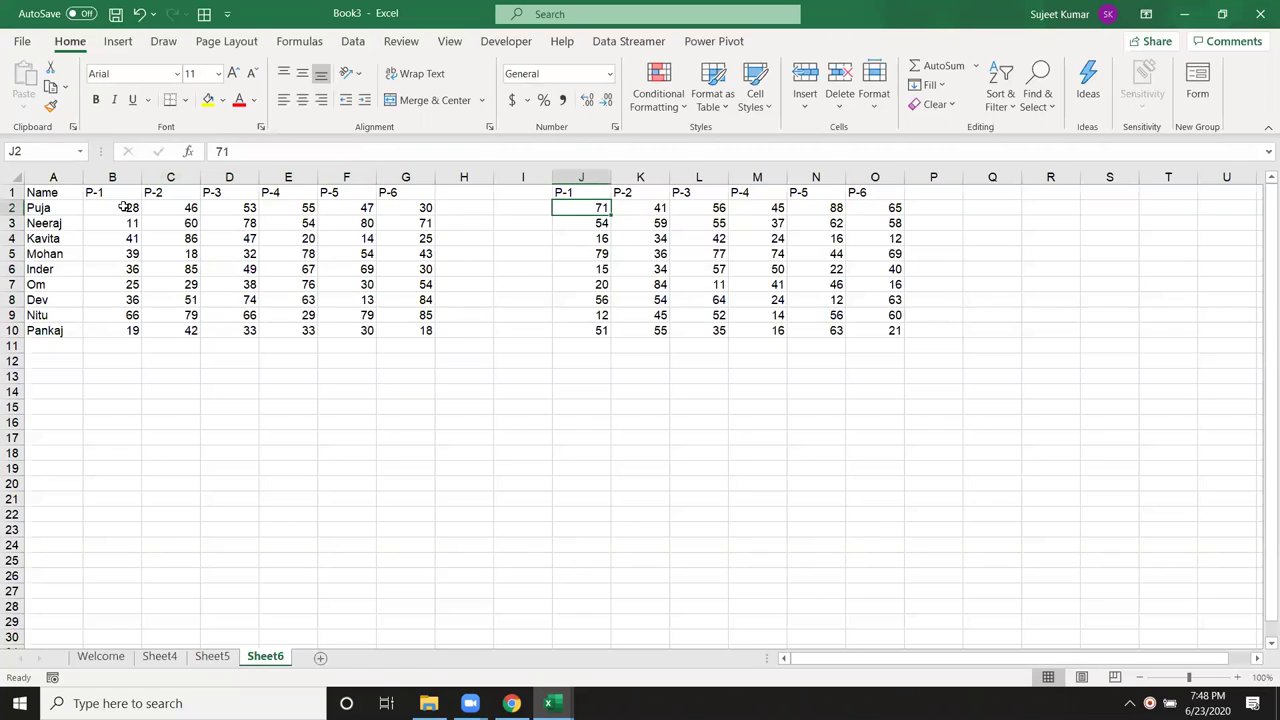
click(422, 152)
text(70)
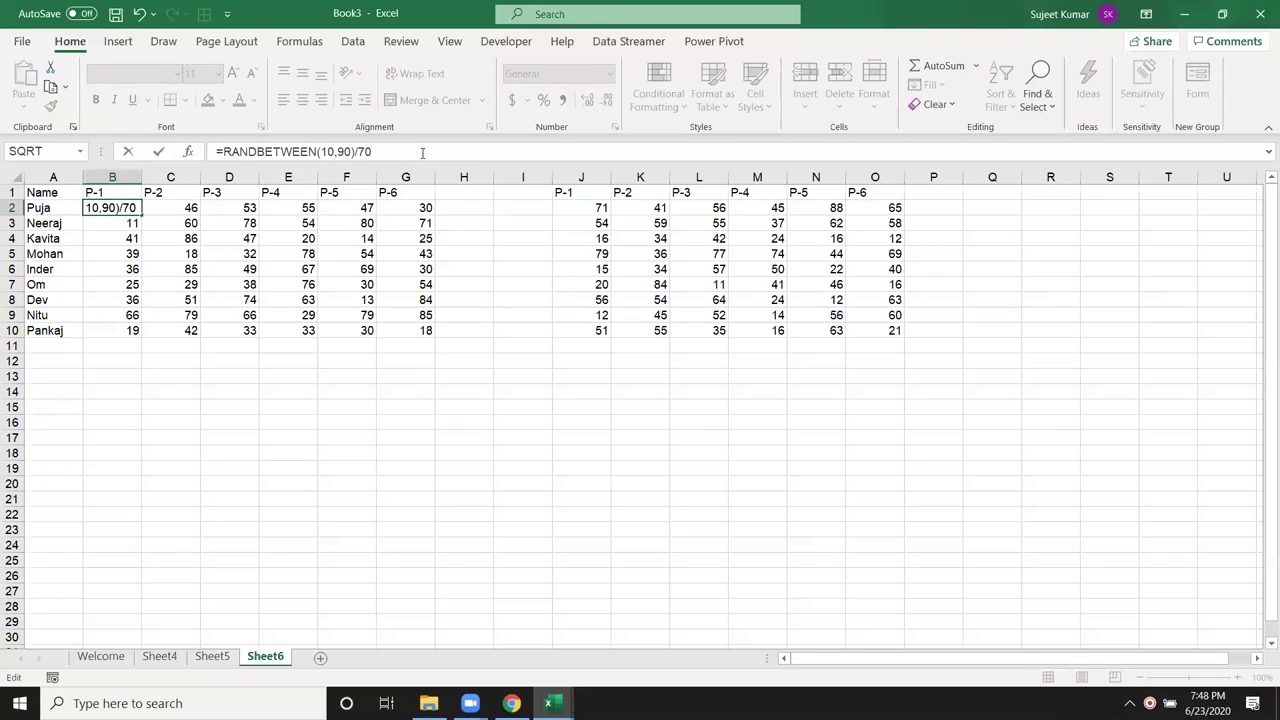
key(Escape)
- Paste Special J2:O10 onto B2 with Divide, then add a new blank Sheet7
drag(596, 208, 893, 321)
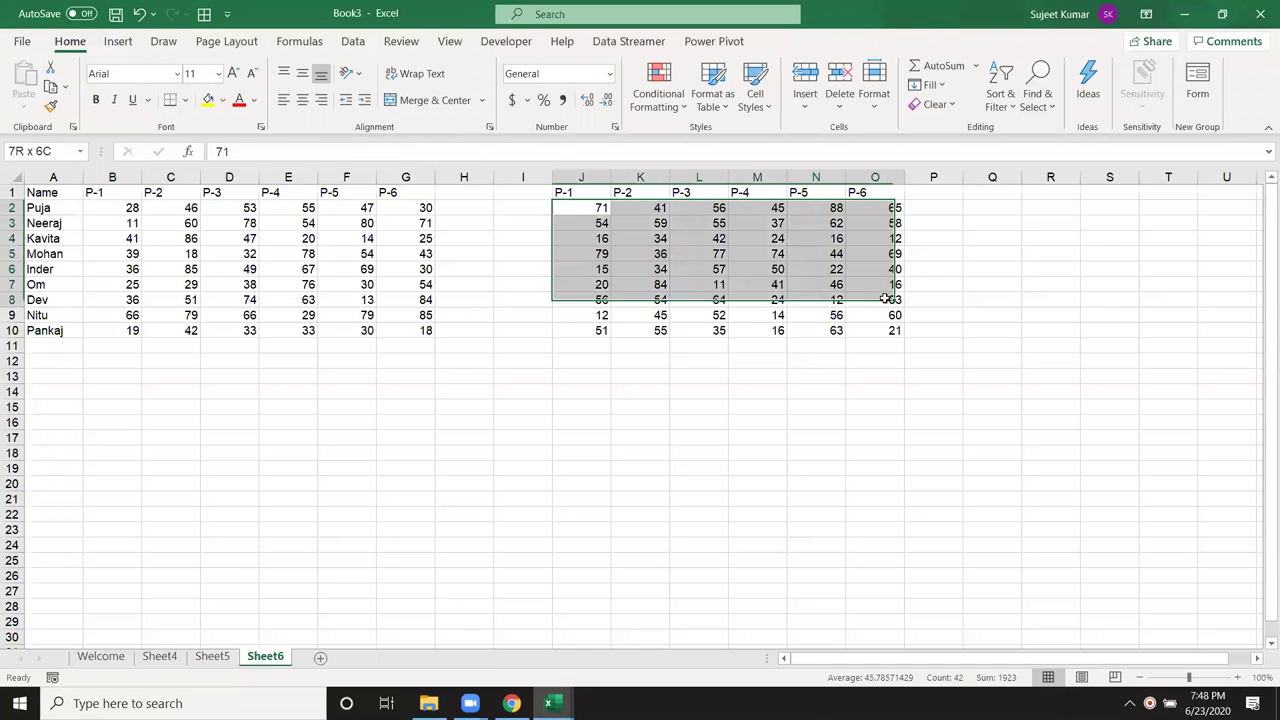
key(ctrl+c)
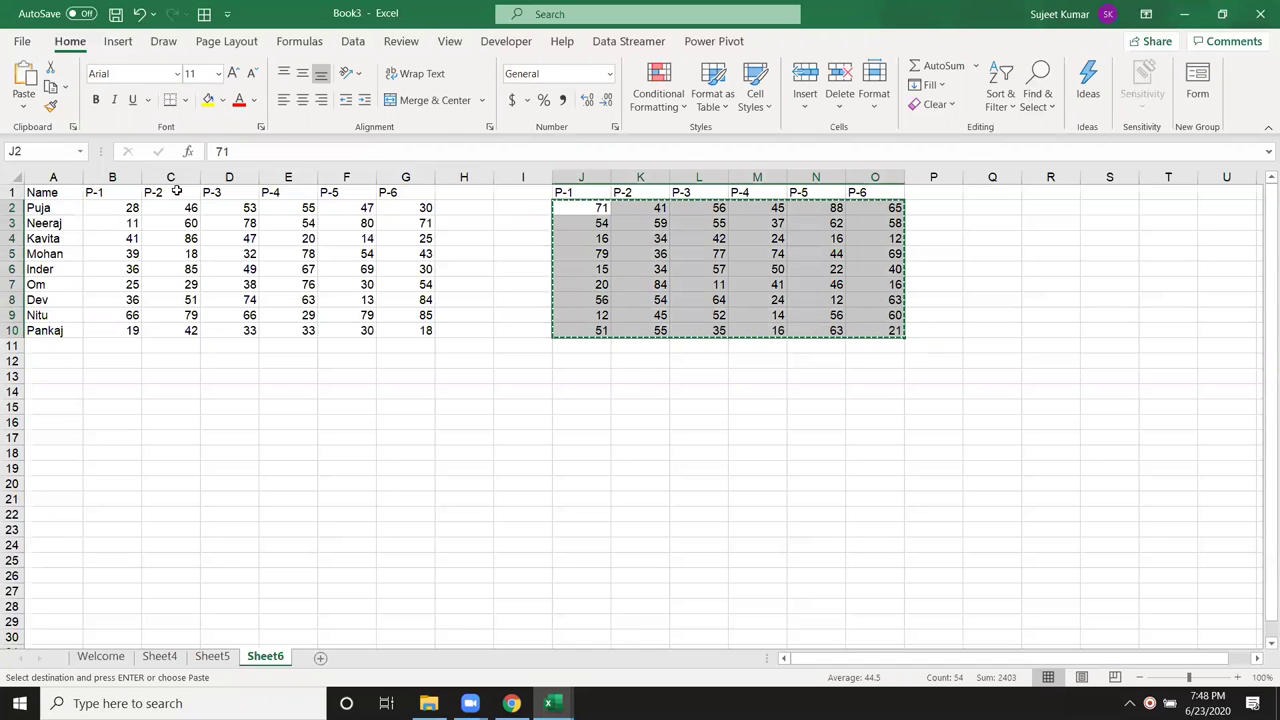
click(130, 207)
right_click(133, 205)
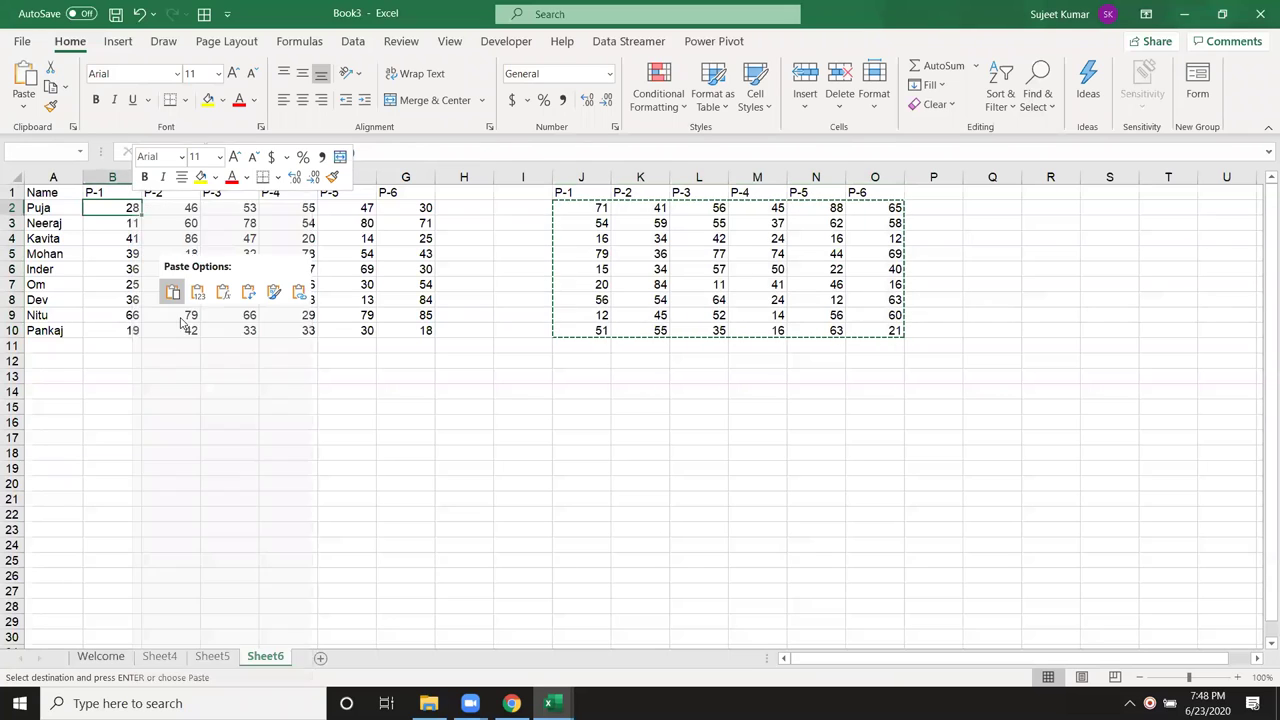
click(190, 318)
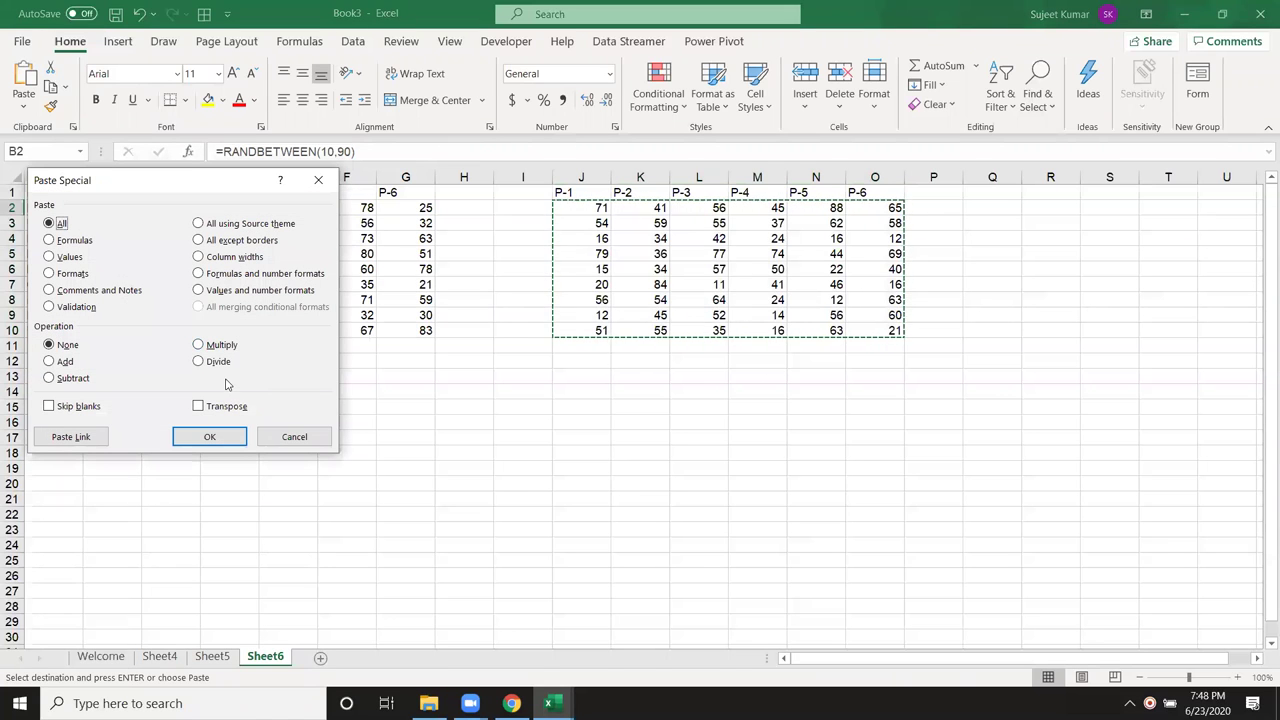
click(220, 364)
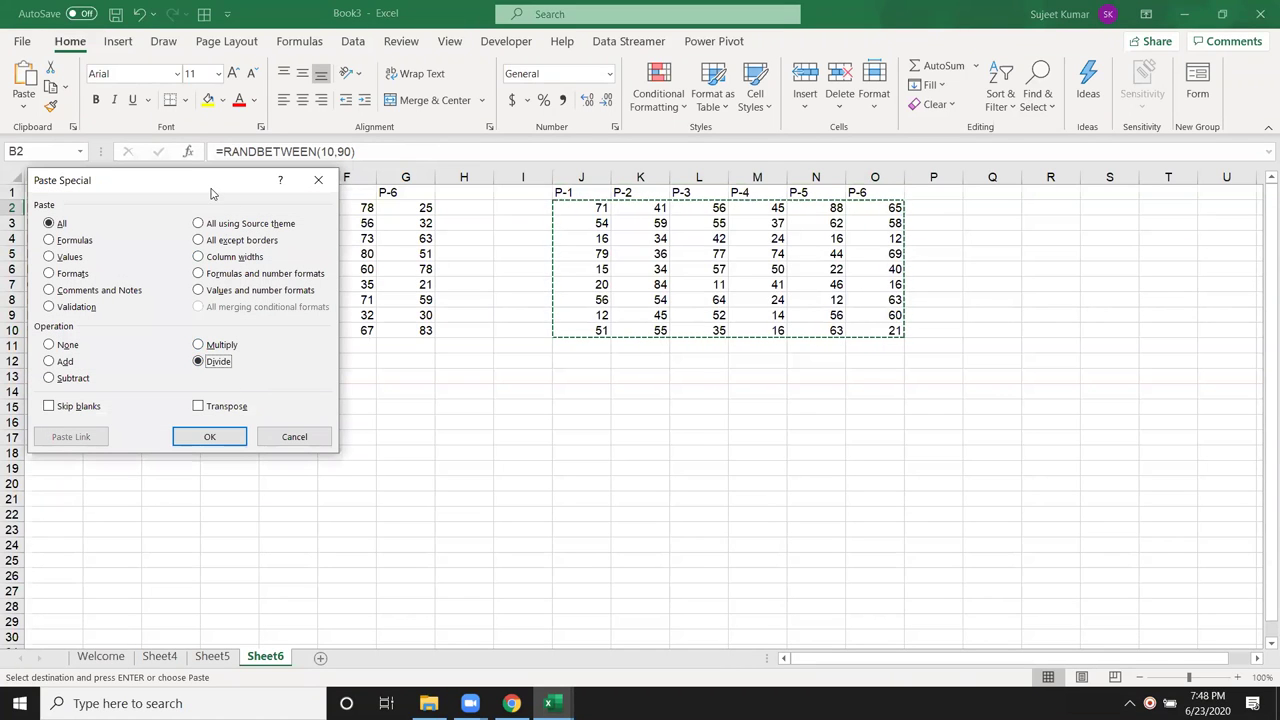
drag(208, 182, 713, 271)
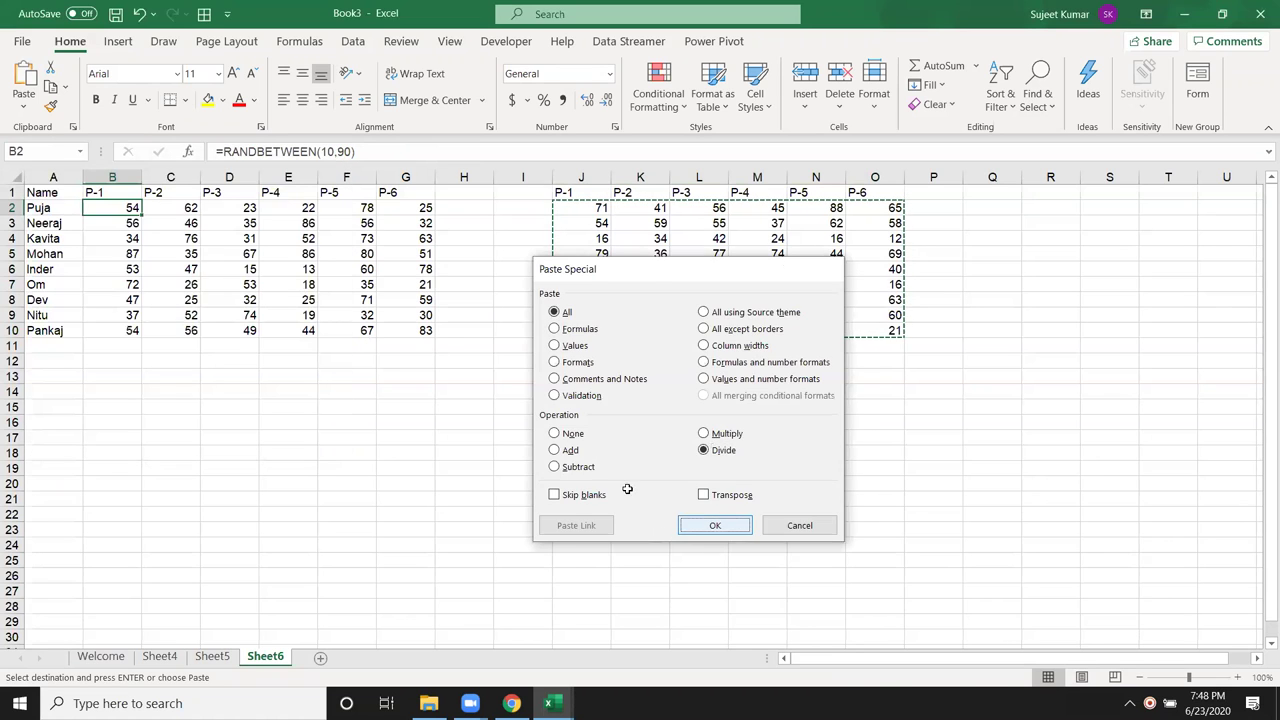
click(713, 525)
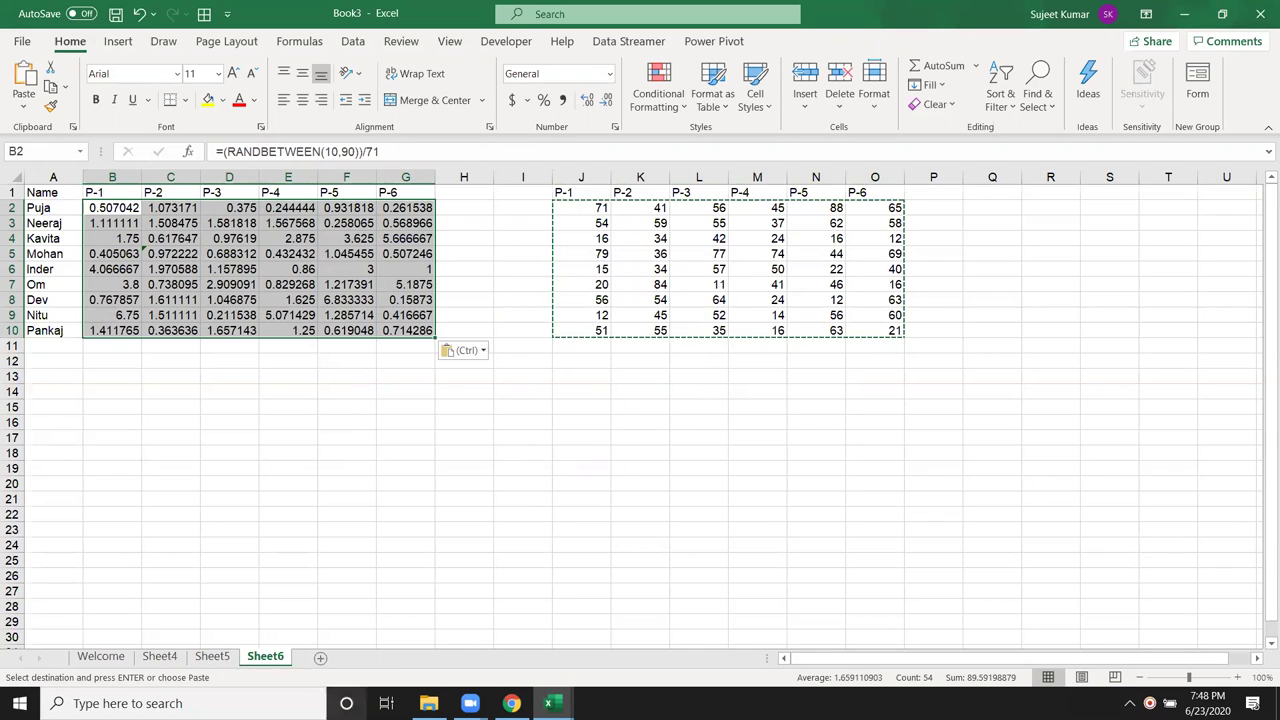
click(321, 659)
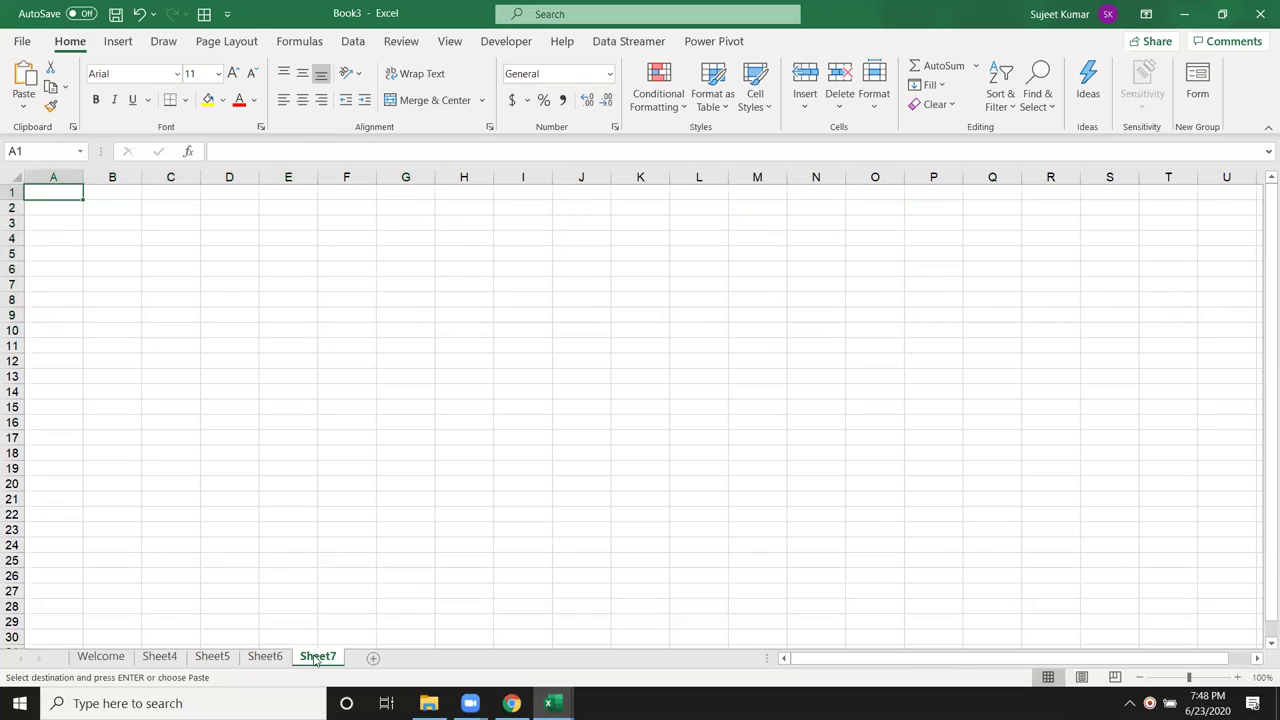
- Put the header Sales in A1 and 85, 36, 45, 85, 25, 96, 36 in A2:A8
text(Sal)
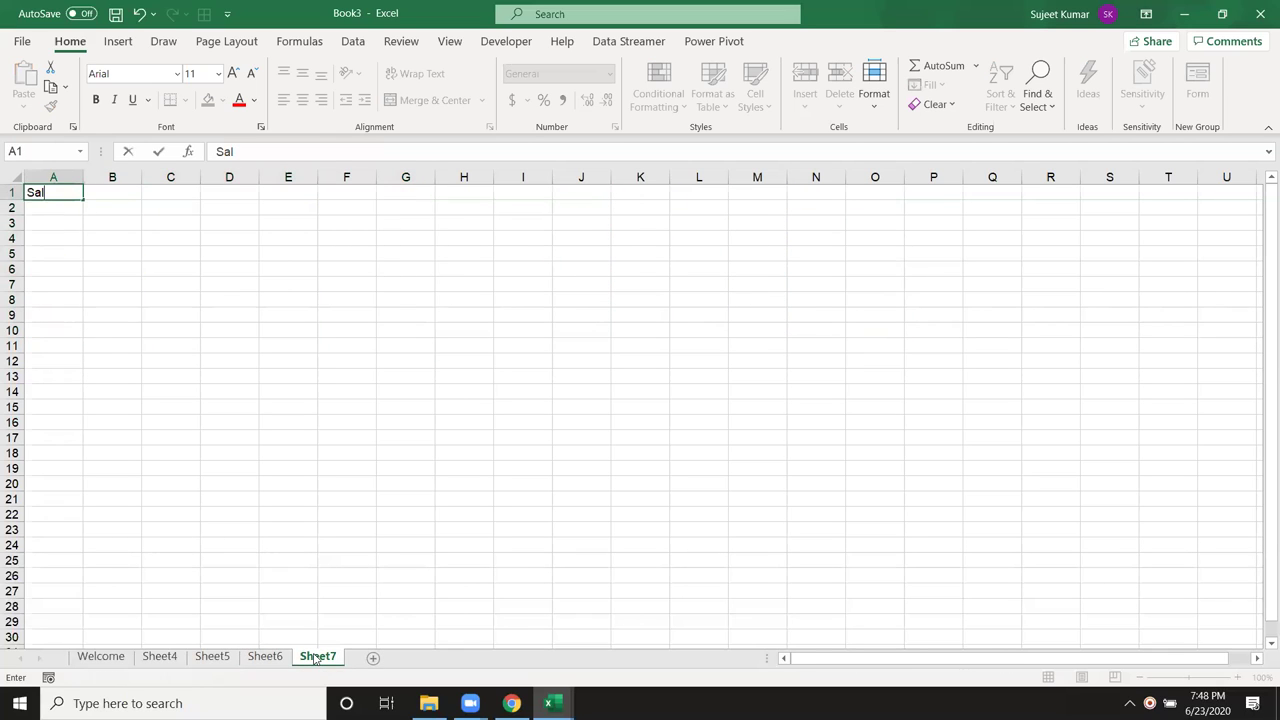
key(Return)
text(85)
key(Return)
text(36)
key(Return)
text(45)
key(Return)
text(85)
key(Return)
text(25)
key(Return)
text(96)
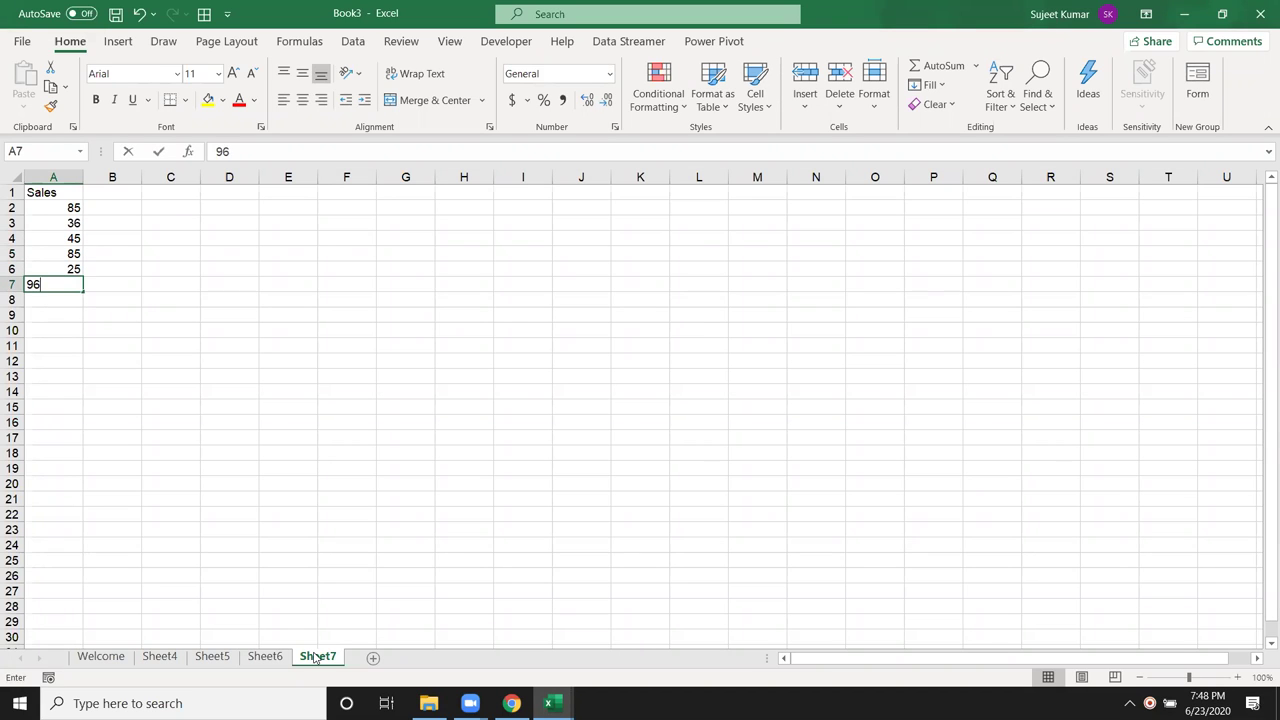
key(Return)
text(36)
key(Return)
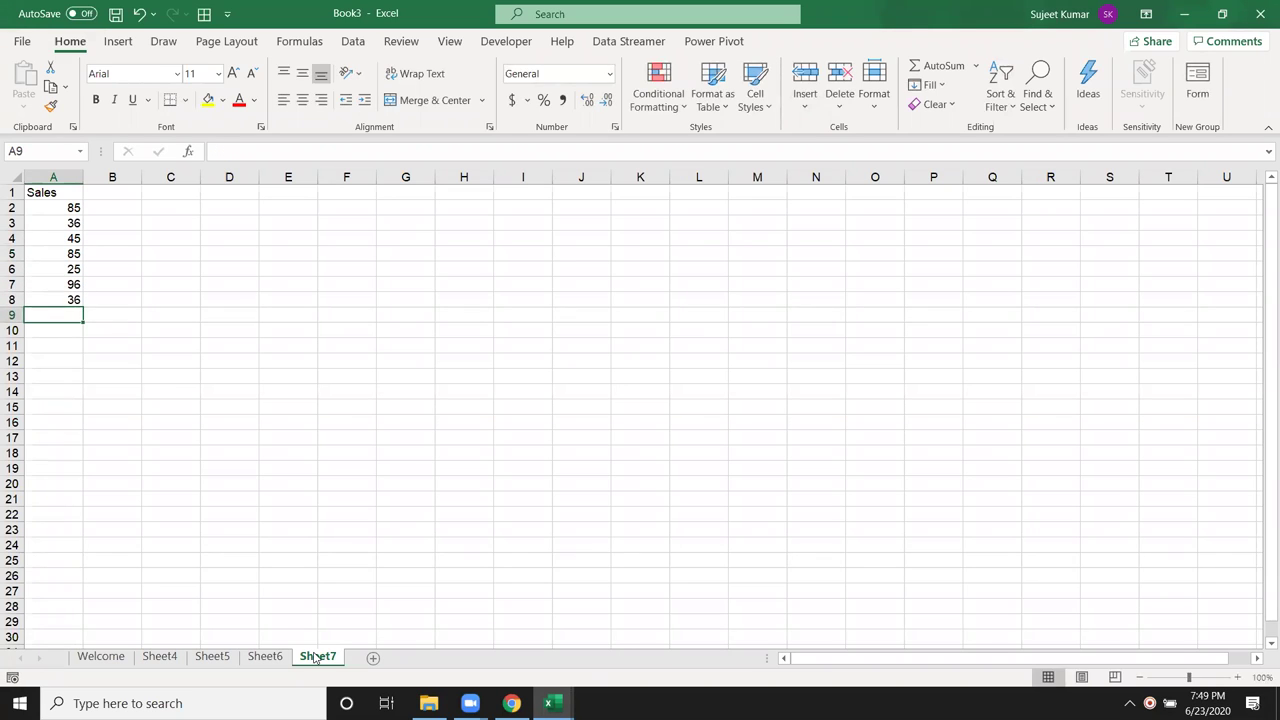
- Fill the Sales values down to A43 as a trend and show them as whole numbers
mouse_move(48, 212)
mouse_down()
mouse_move(85, 303)
mouse_move(100, 685)
mouse_up()
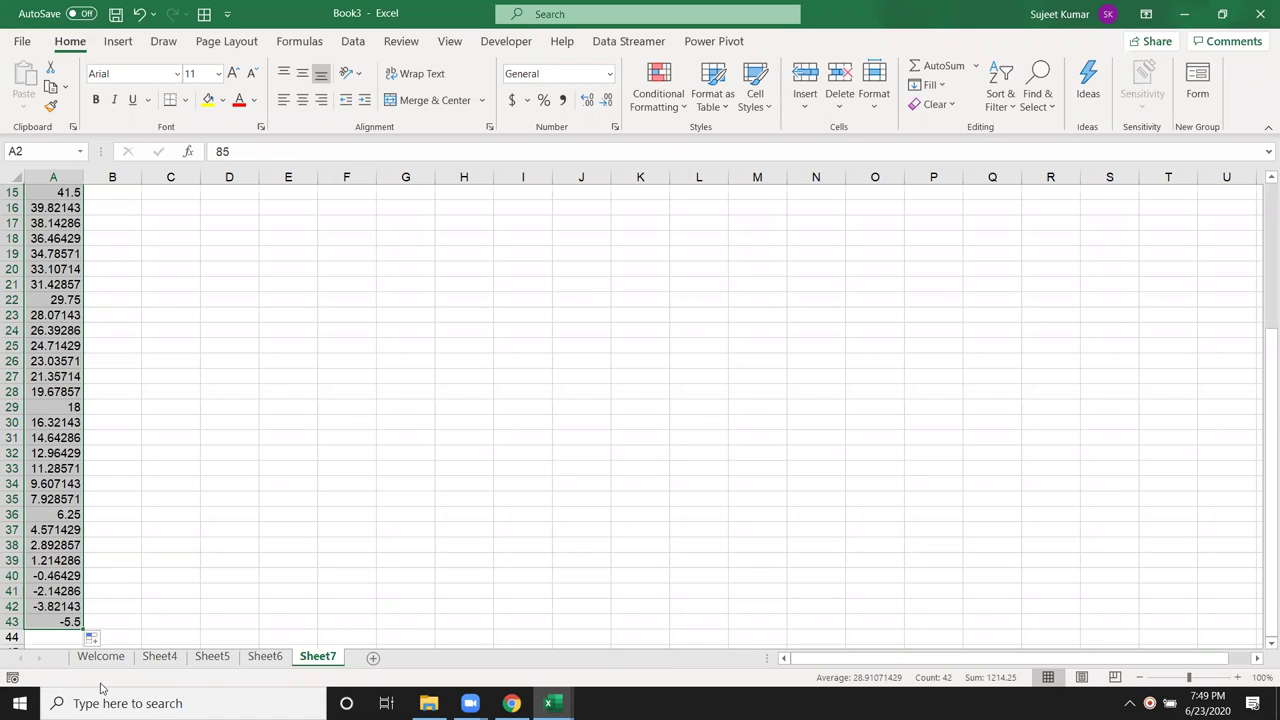
scroll(208, 436, up, 4)
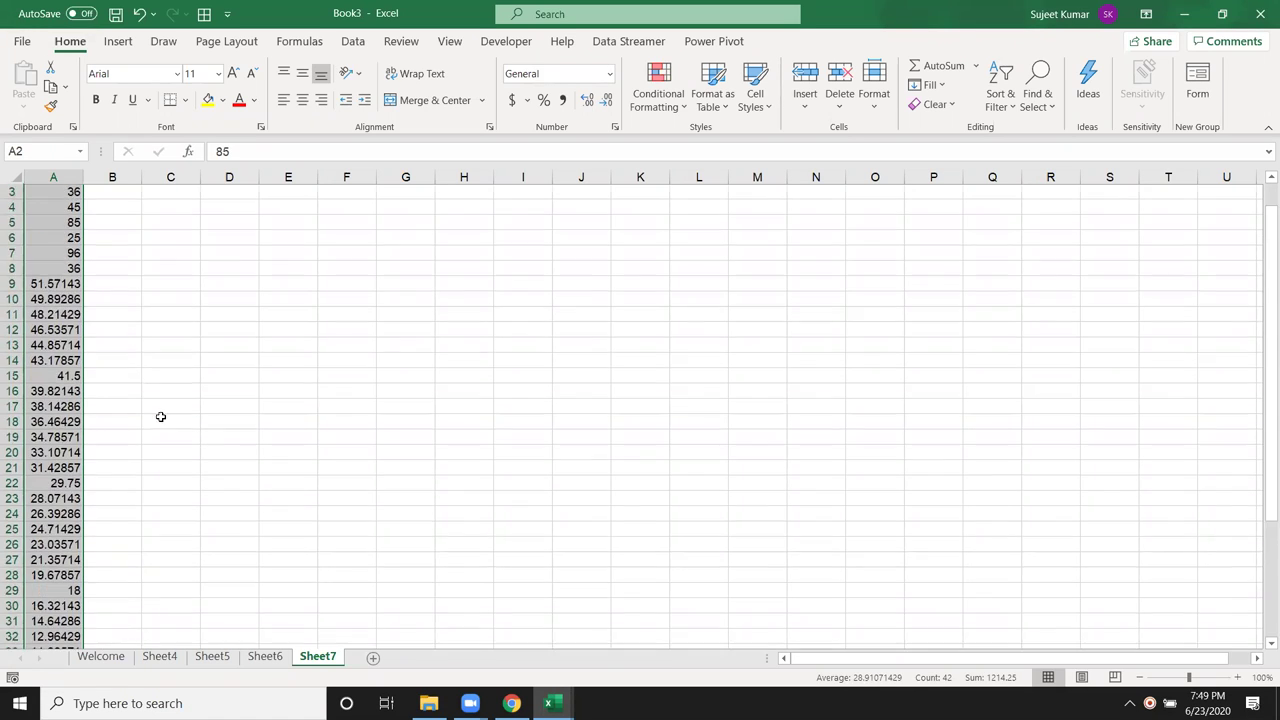
scroll(160, 416, up, 1)
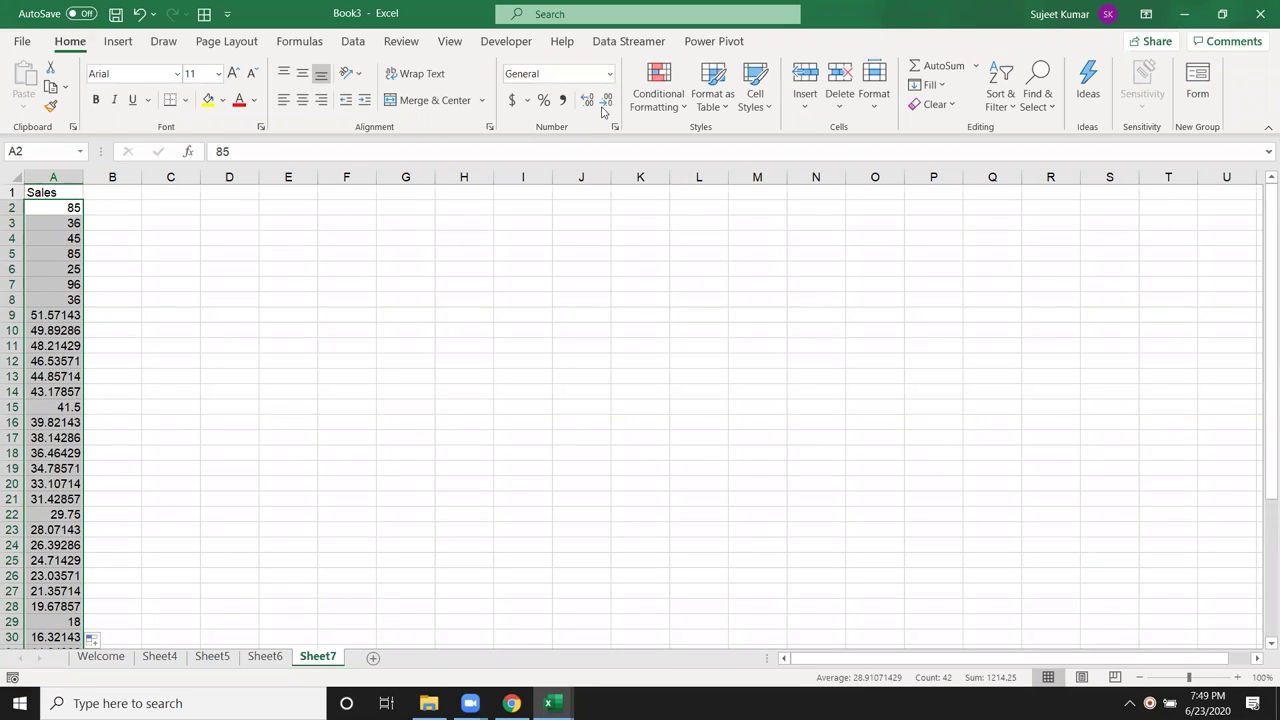
click(606, 101)
click(606, 101)
click(606, 101)
click(606, 101)
click(606, 101)
click(204, 423)
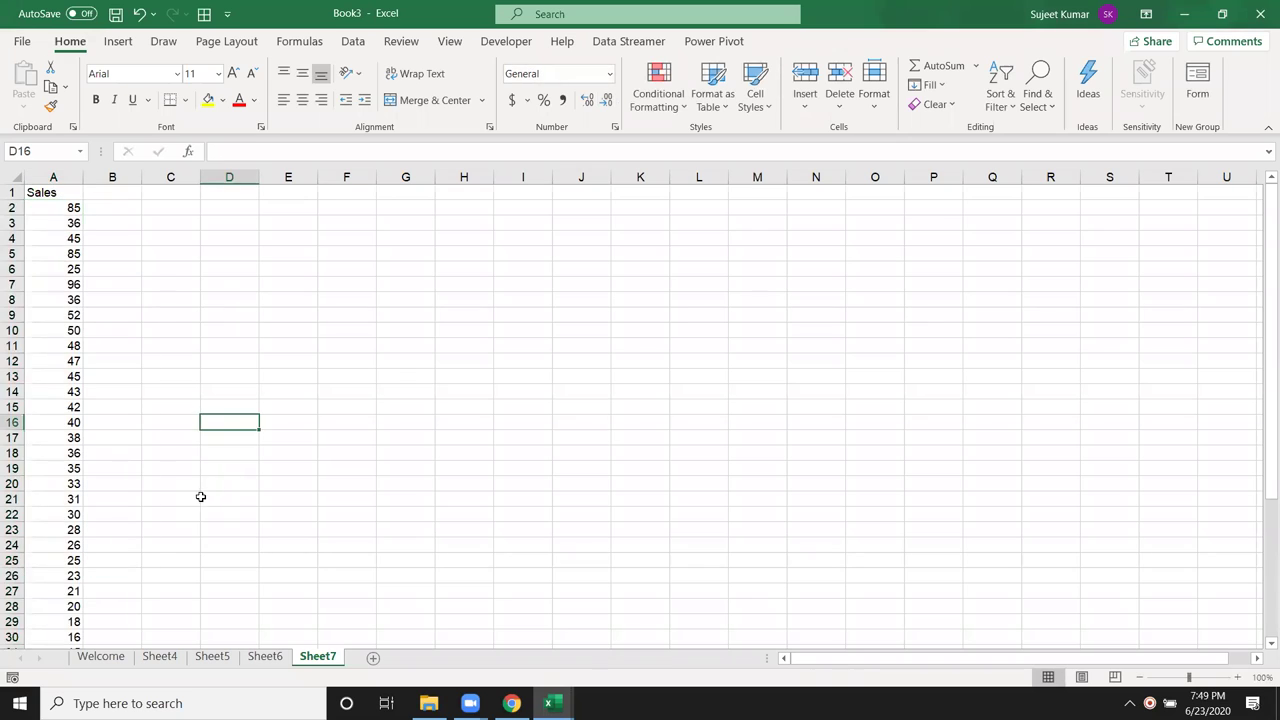
- Try changing A26 to 32, undo it, and select B26 instead
scroll(200, 496, down, 2)
click(64, 484)
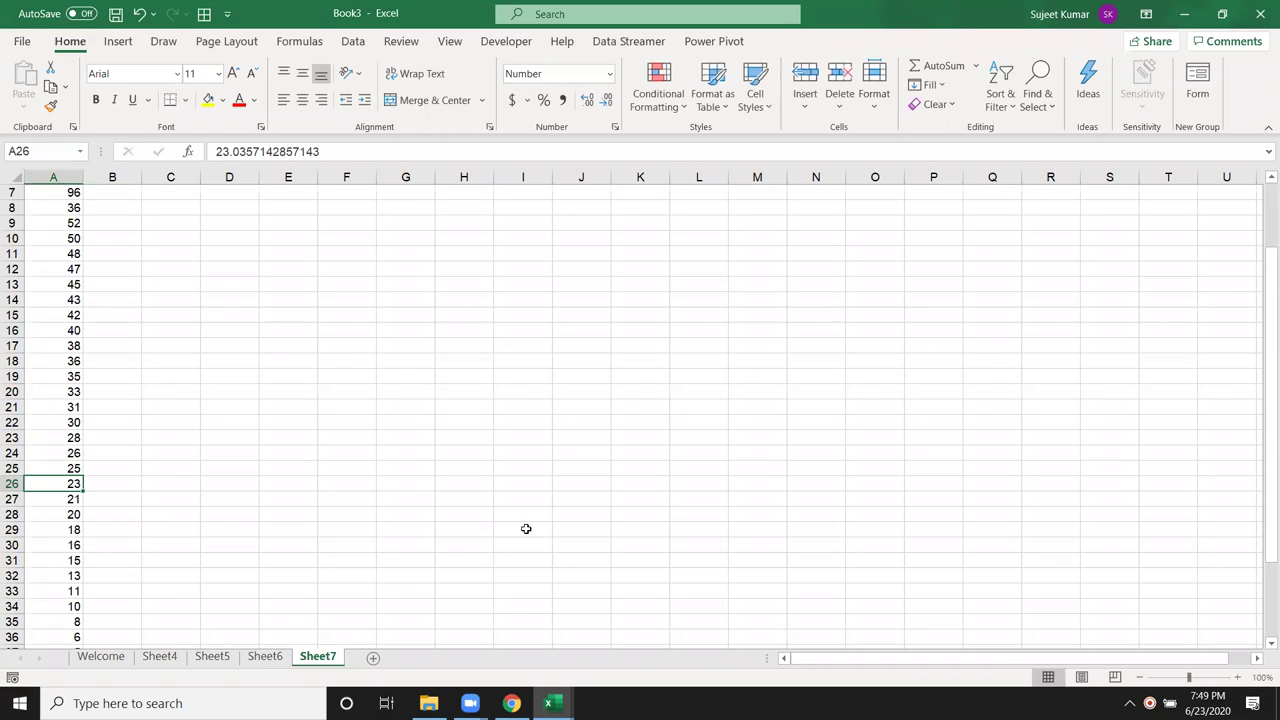
text(32)
key(Return)
scroll(402, 610, down, 2)
scroll(402, 610, down, 1)
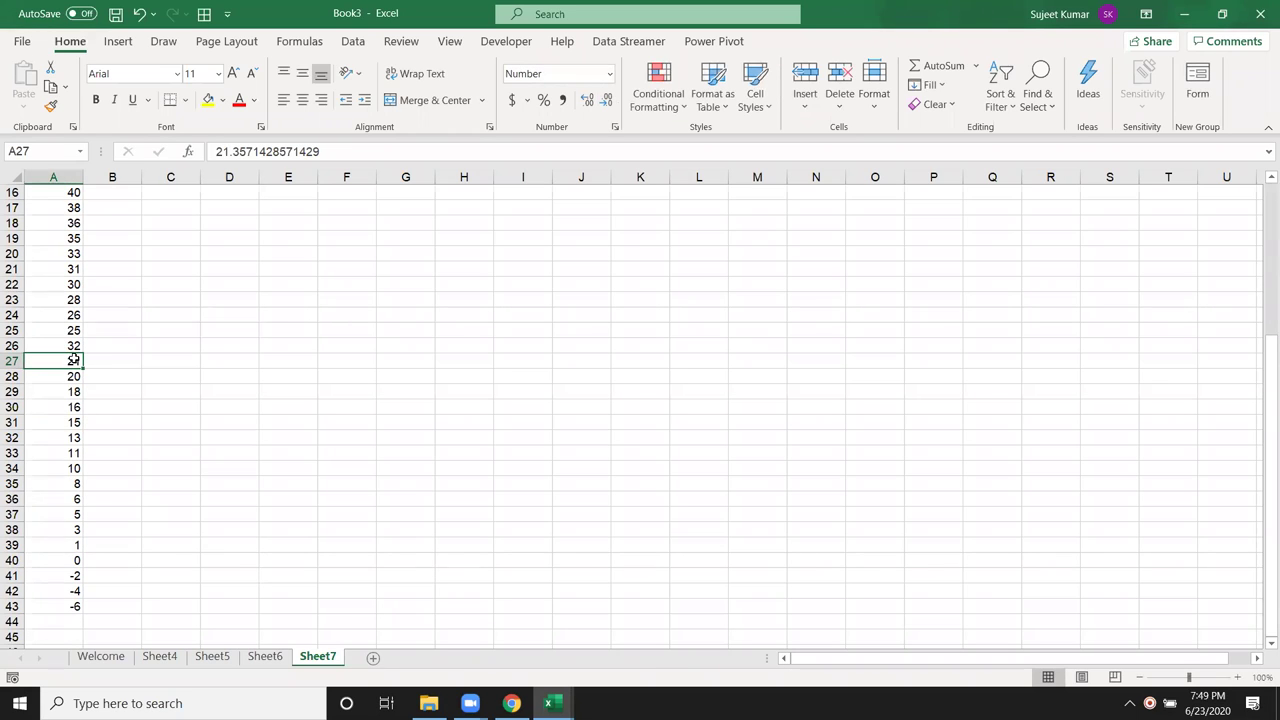
key(ctrl+z)
scroll(179, 451, up, 4)
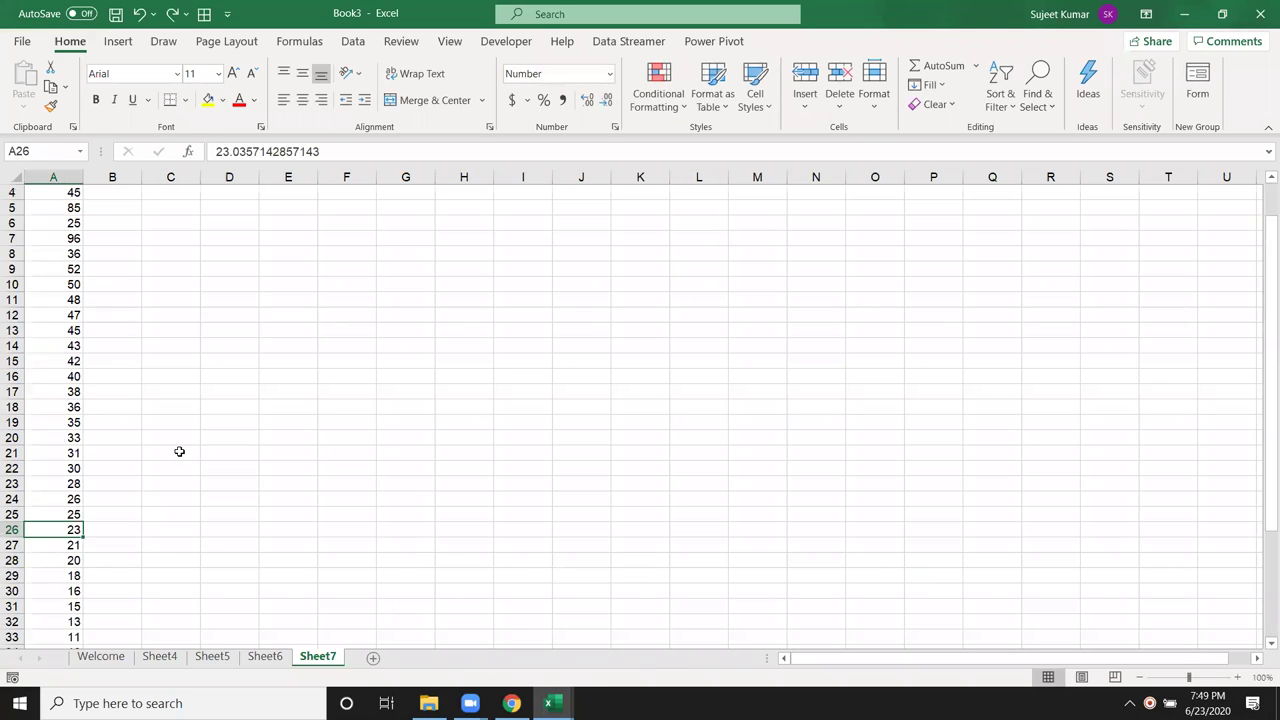
click(134, 531)
- Enter 32 in B26, 83 in B17, 70 in B12 and 69 in B7
text(32)
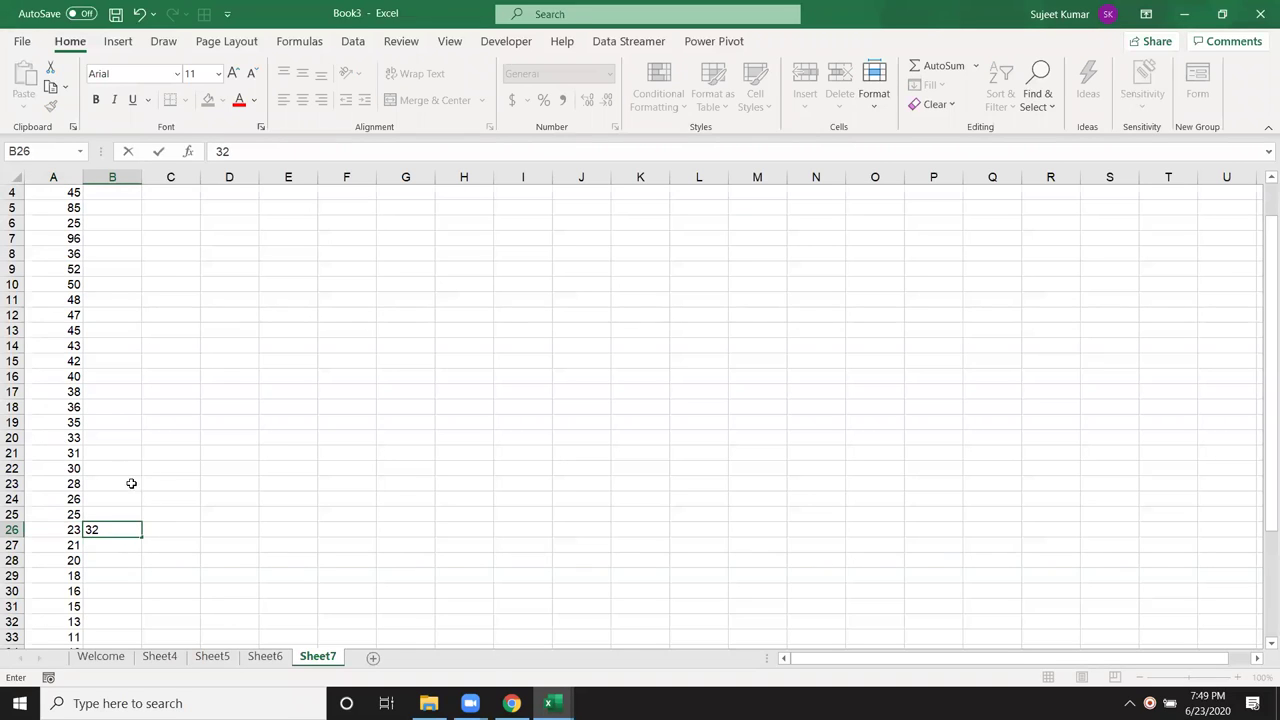
click(134, 453)
click(134, 395)
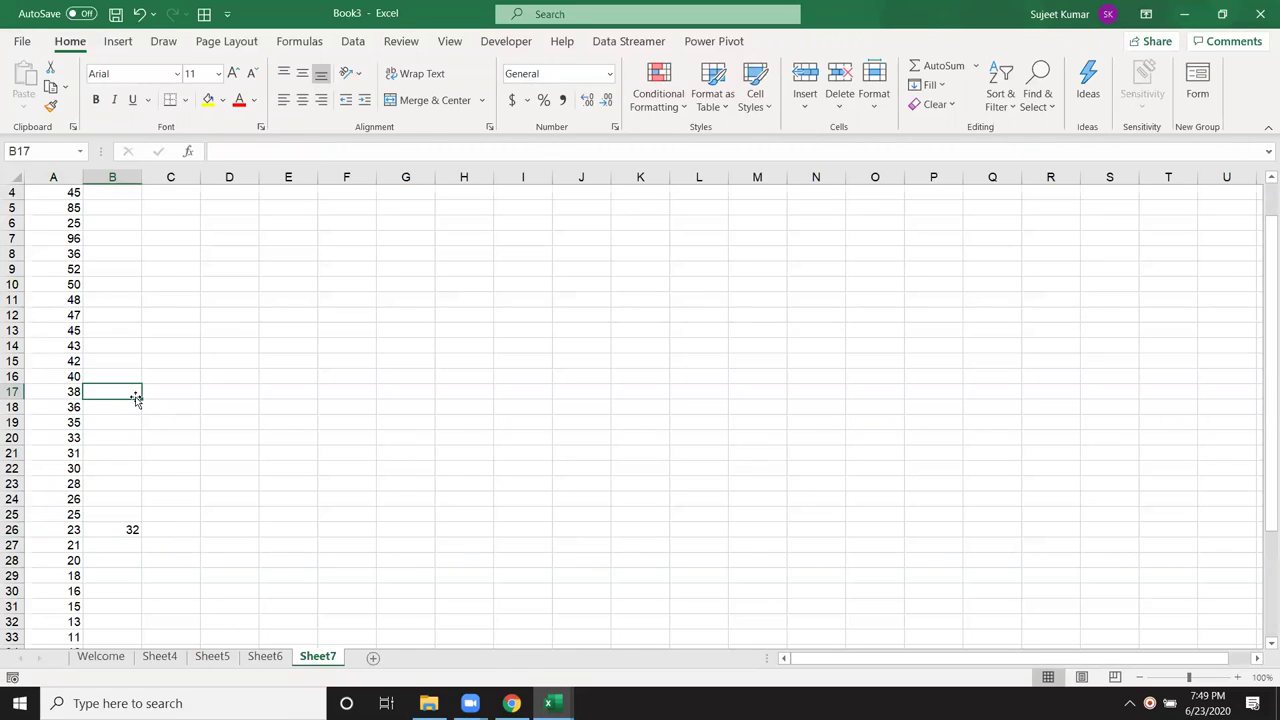
text(83)
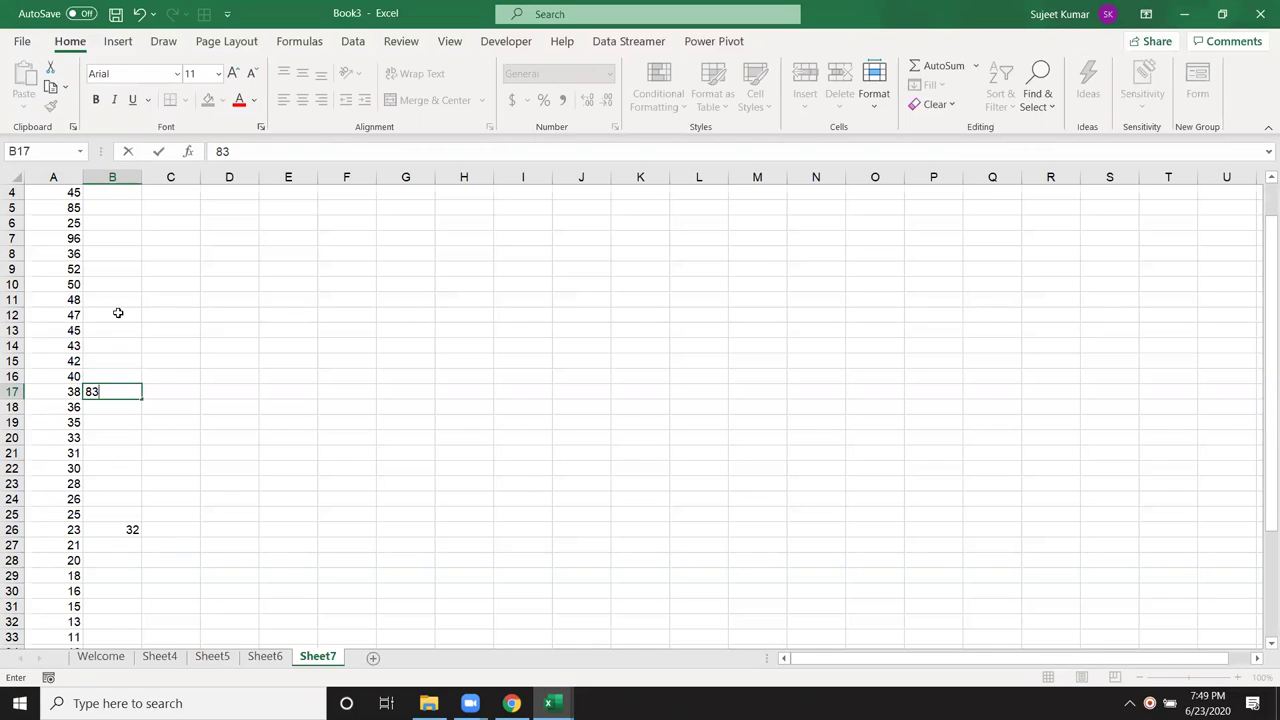
click(118, 315)
text(70)
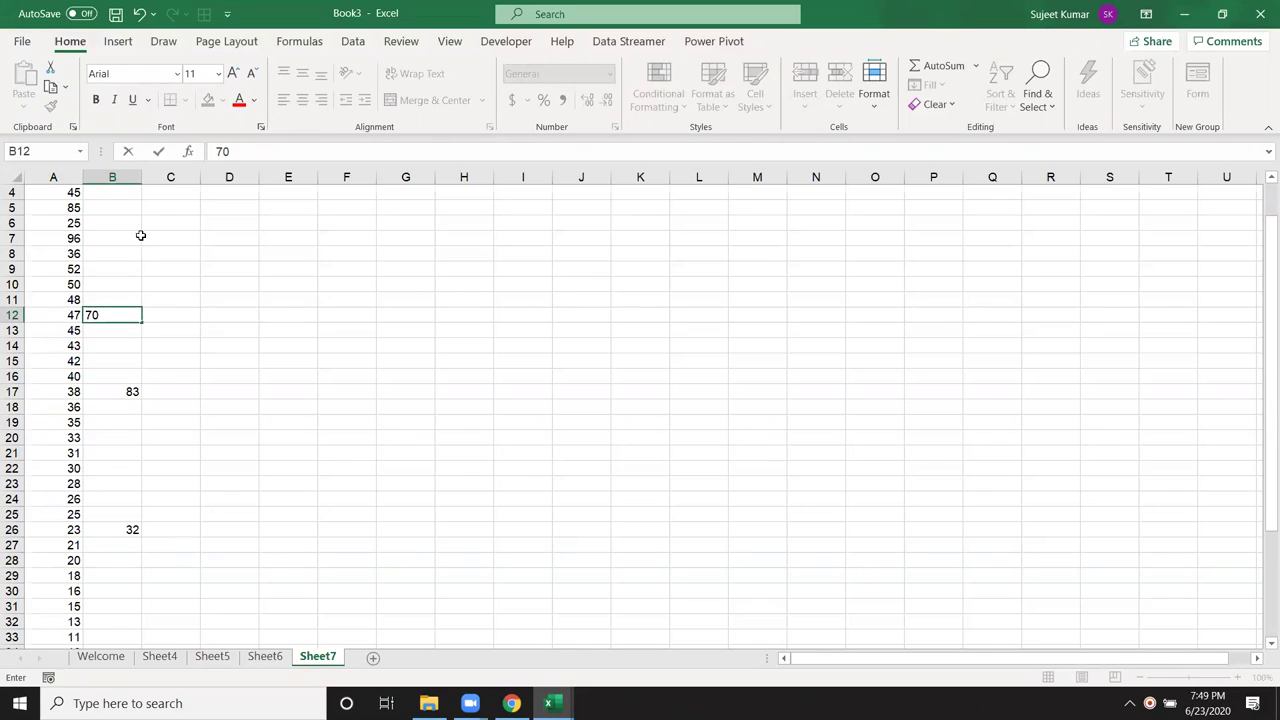
click(123, 243)
text(69)
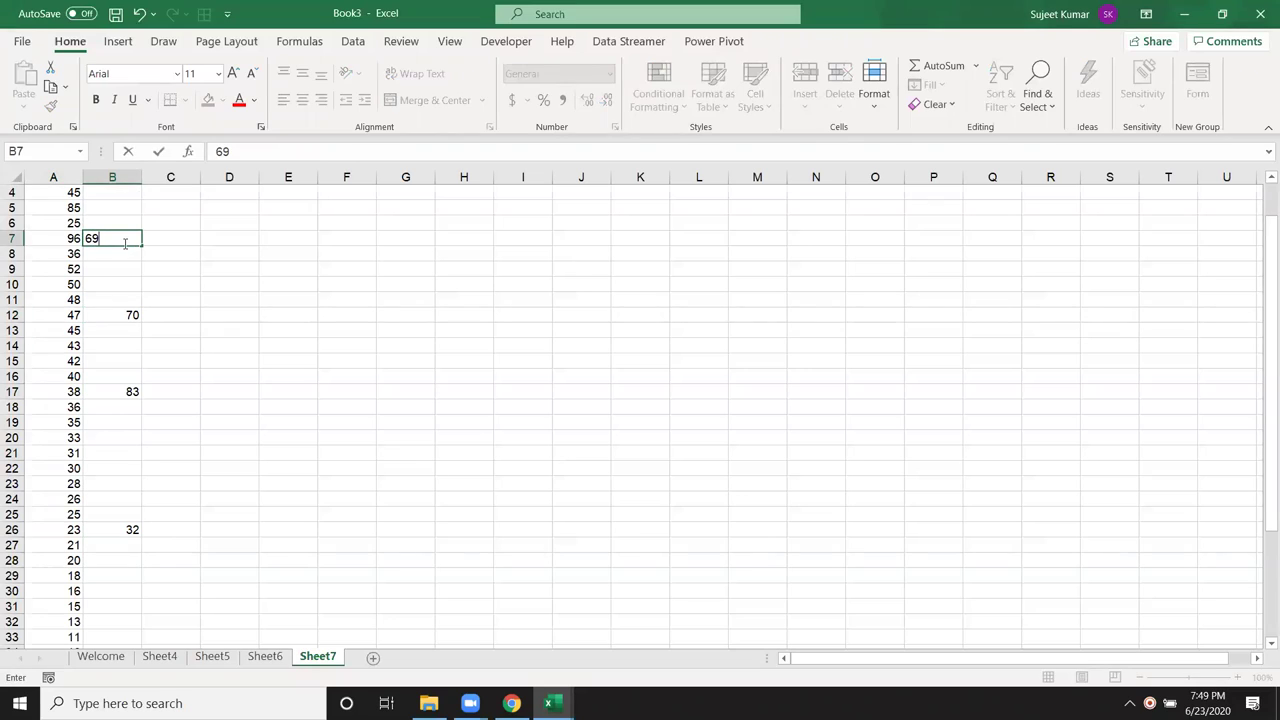
click(155, 272)
- Enter 55 in B37
scroll(152, 296, up, 1)
scroll(175, 450, down, 5)
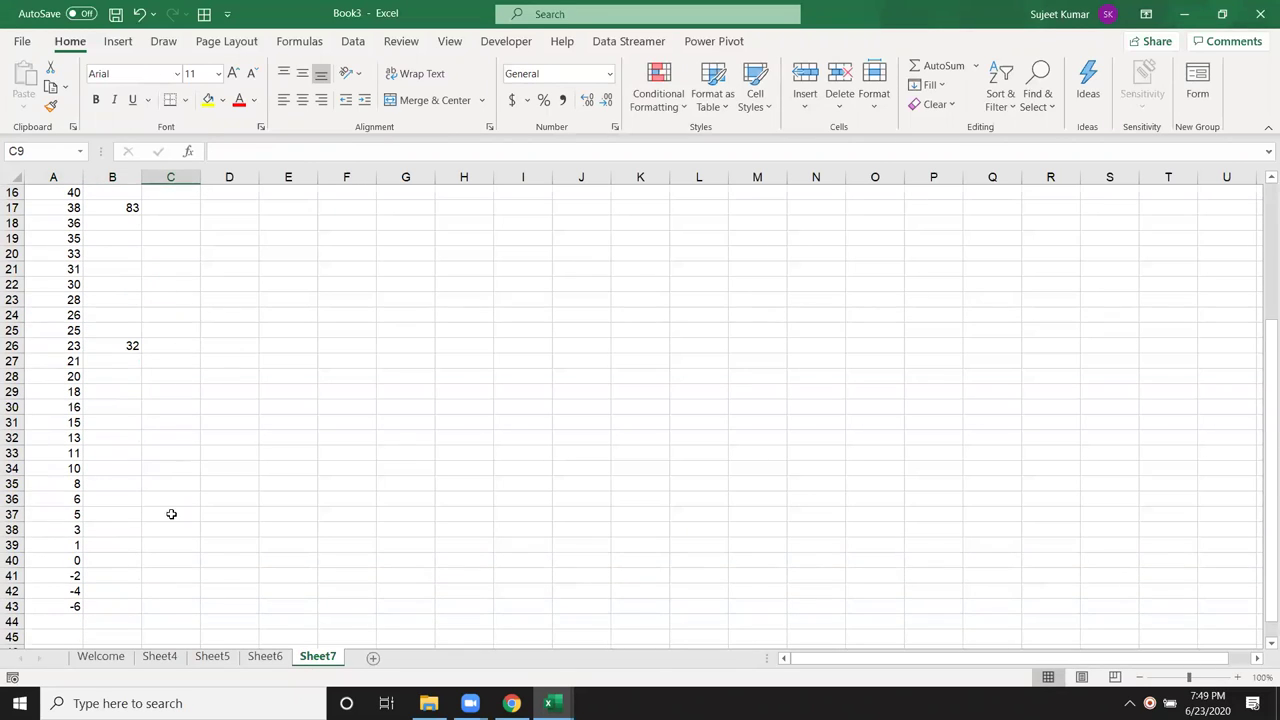
click(123, 513)
text(55)
key(Return)
scroll(160, 529, up, 5)
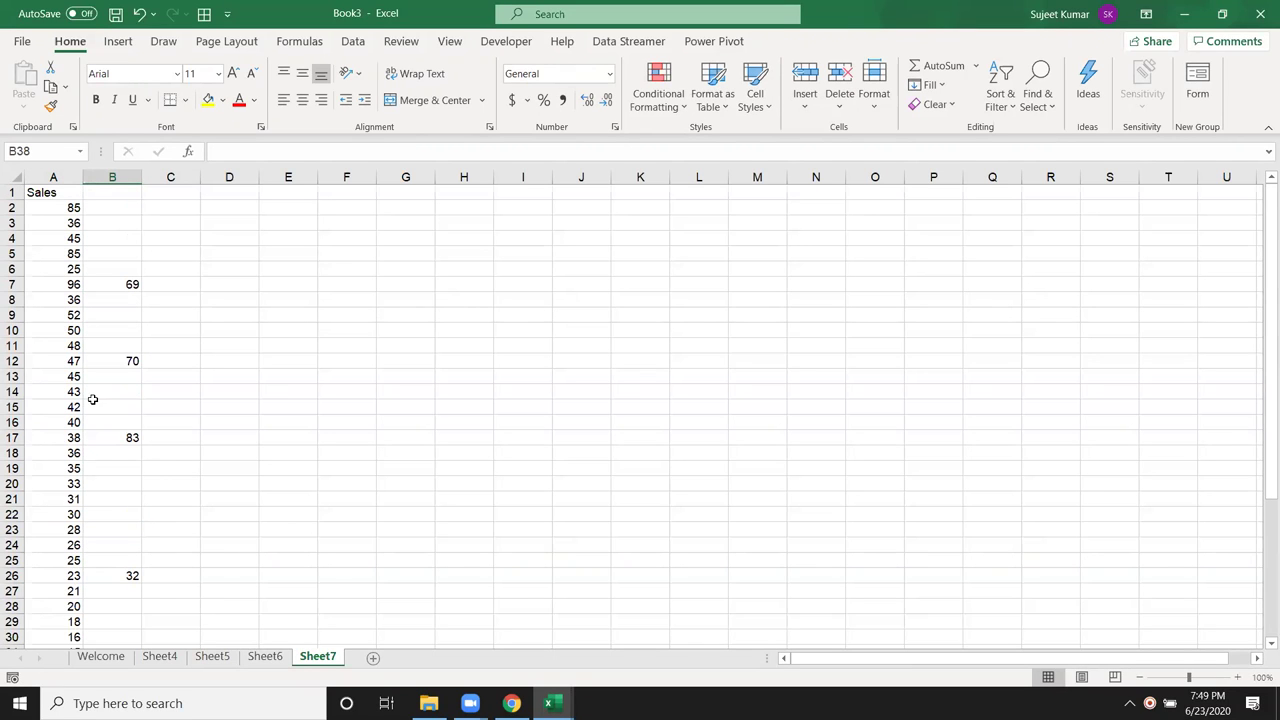
- Copy the 69 from B7 into A7
drag(115, 270, 122, 210)
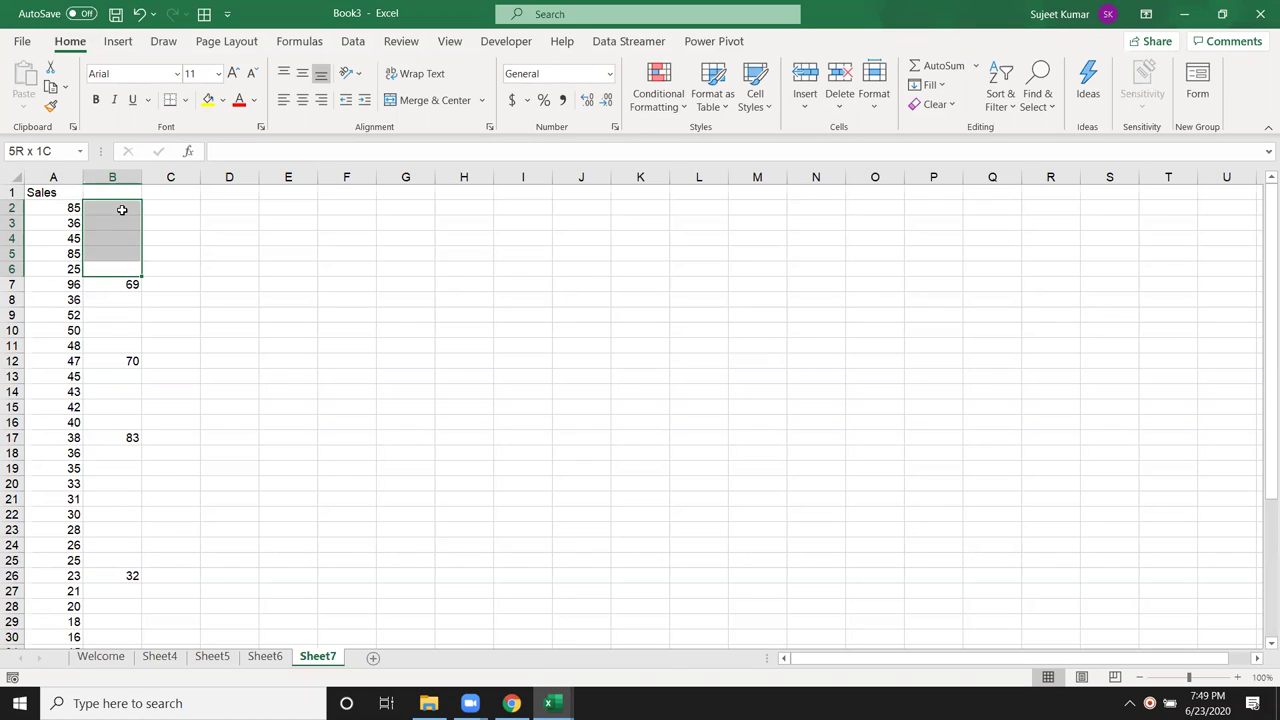
click(121, 284)
click(133, 361)
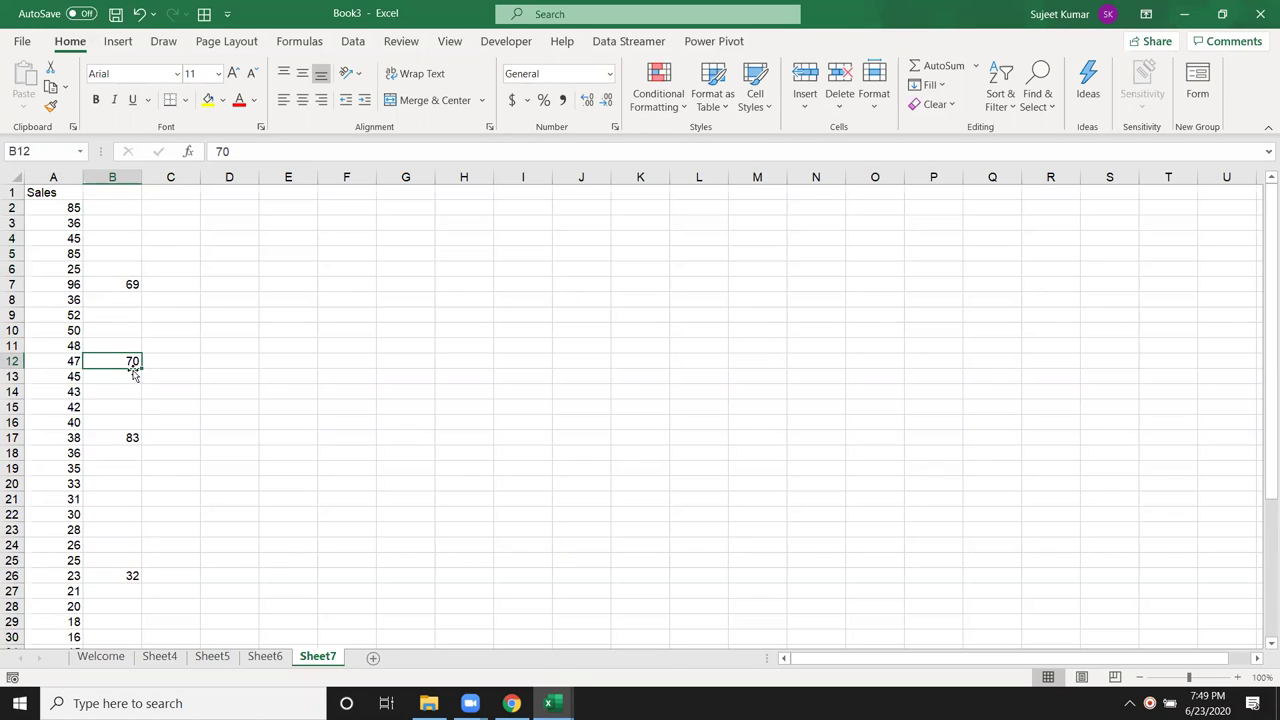
click(128, 284)
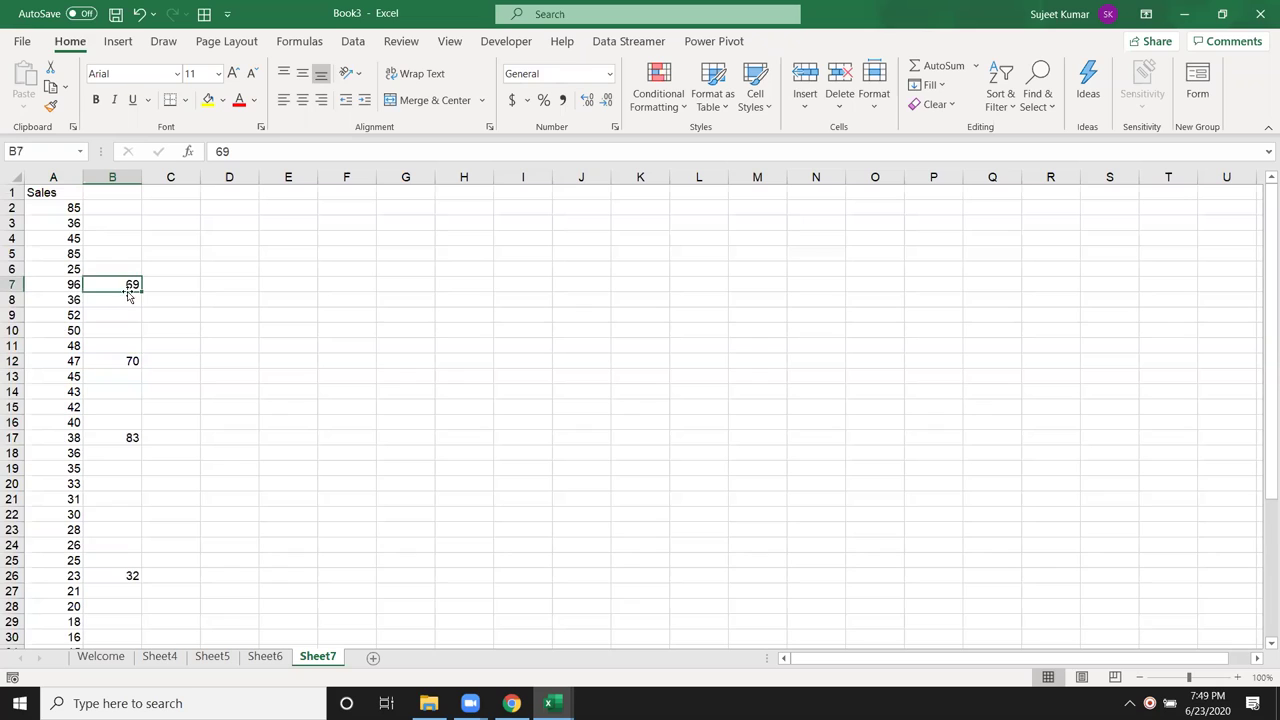
key(ctrl+c)
key(Left)
key(ctrl+v)
- Copy 70 and 83 from B12 and B17 into A12 and A17
click(134, 363)
key(ctrl+c)
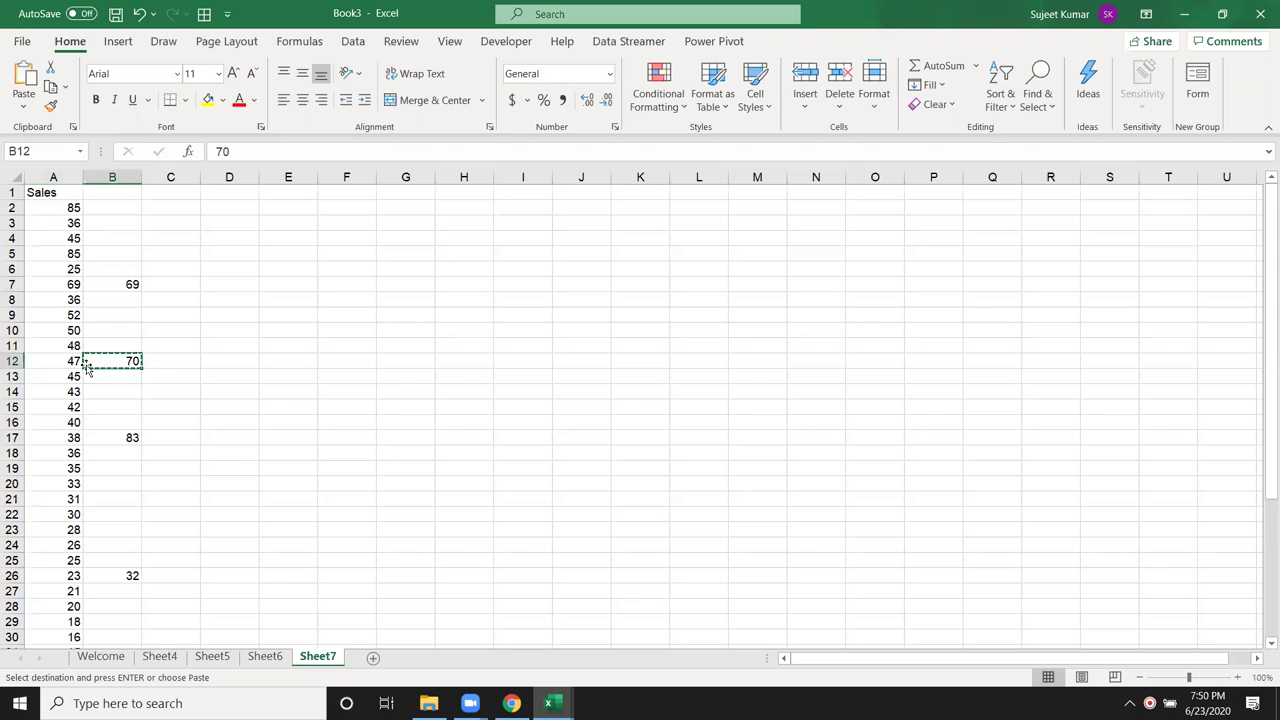
click(67, 361)
key(ctrl+v)
click(110, 434)
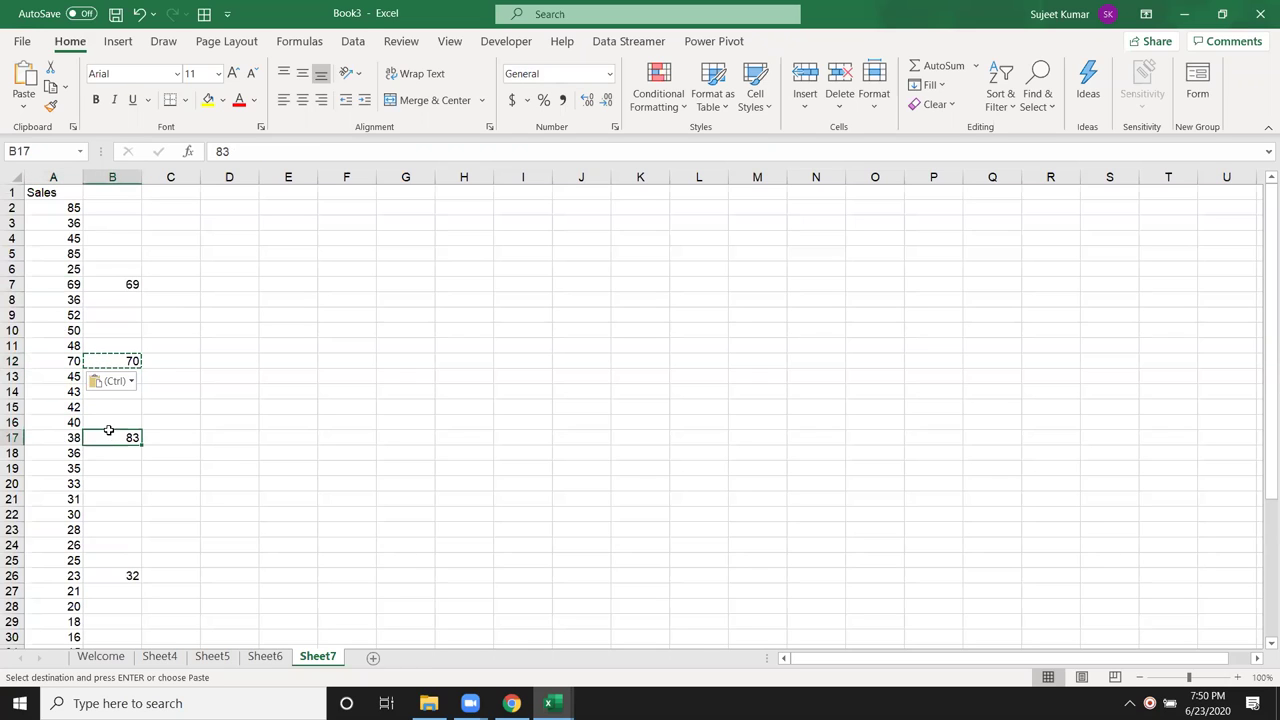
key(ctrl+c)
click(76, 438)
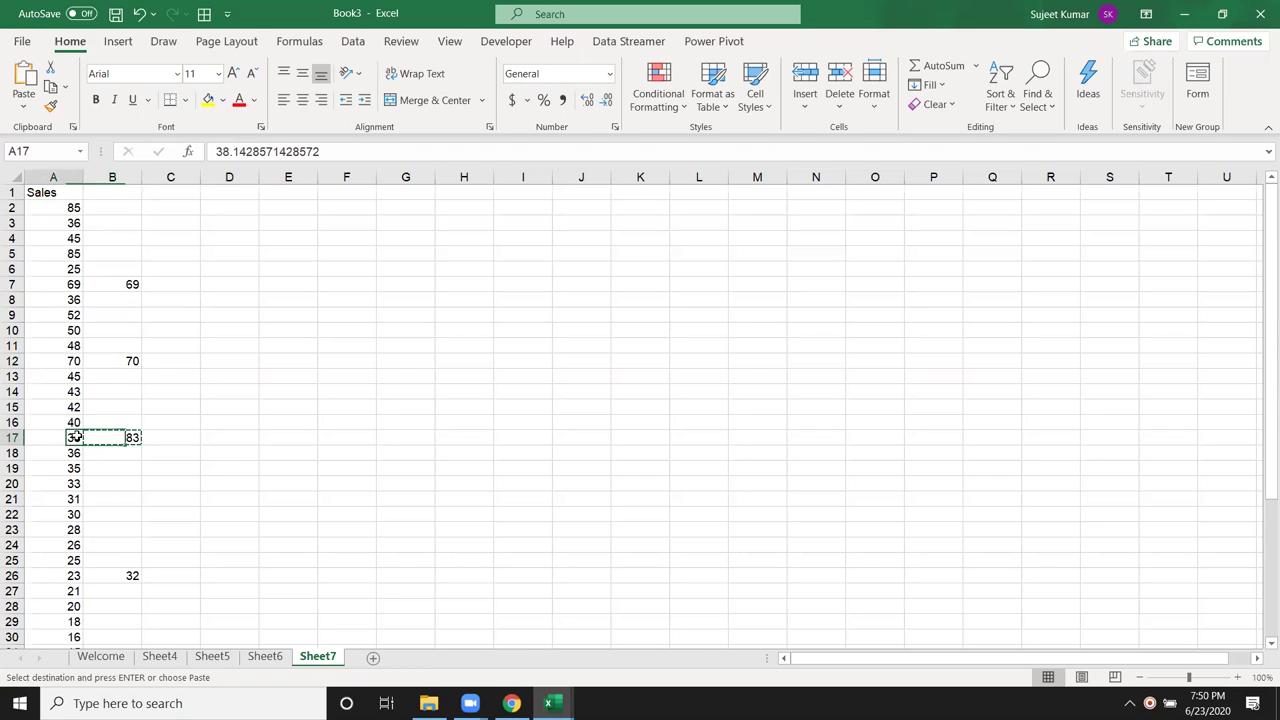
key(ctrl+v)
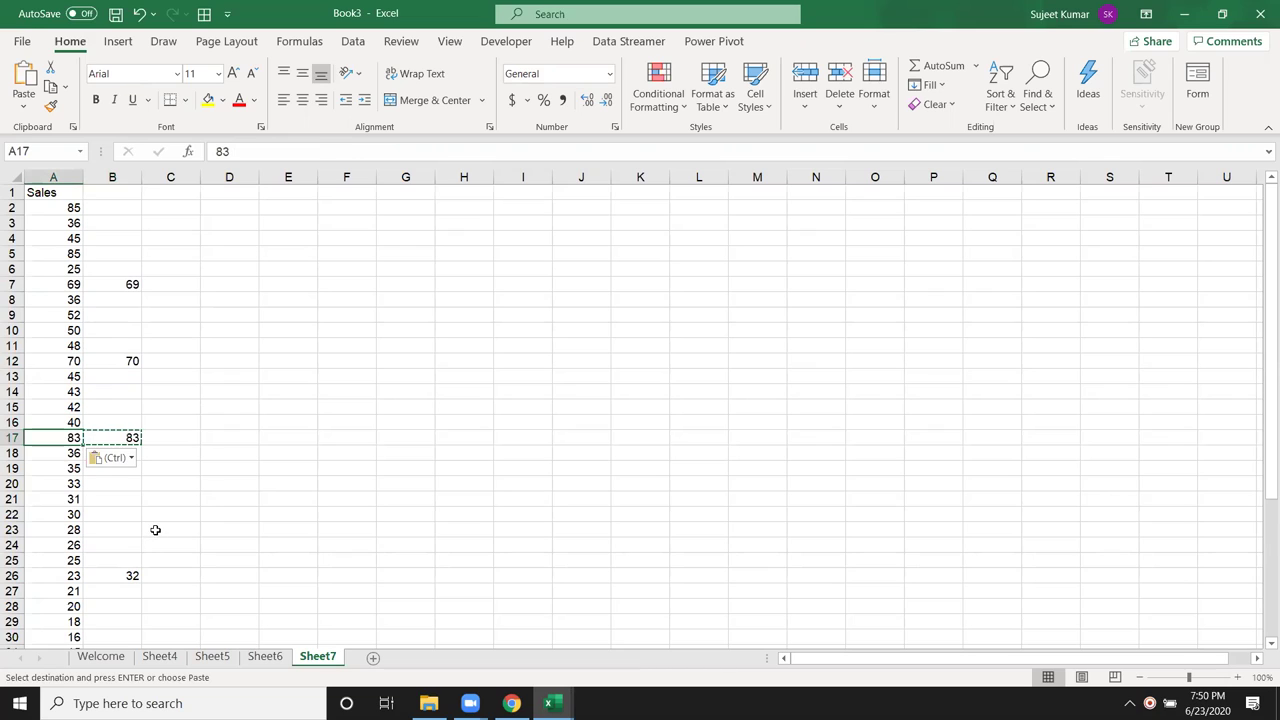
- Undo the cell pastes, then copy column B over column A and undo that paste
key(ctrl+z)
key(ctrl+z)
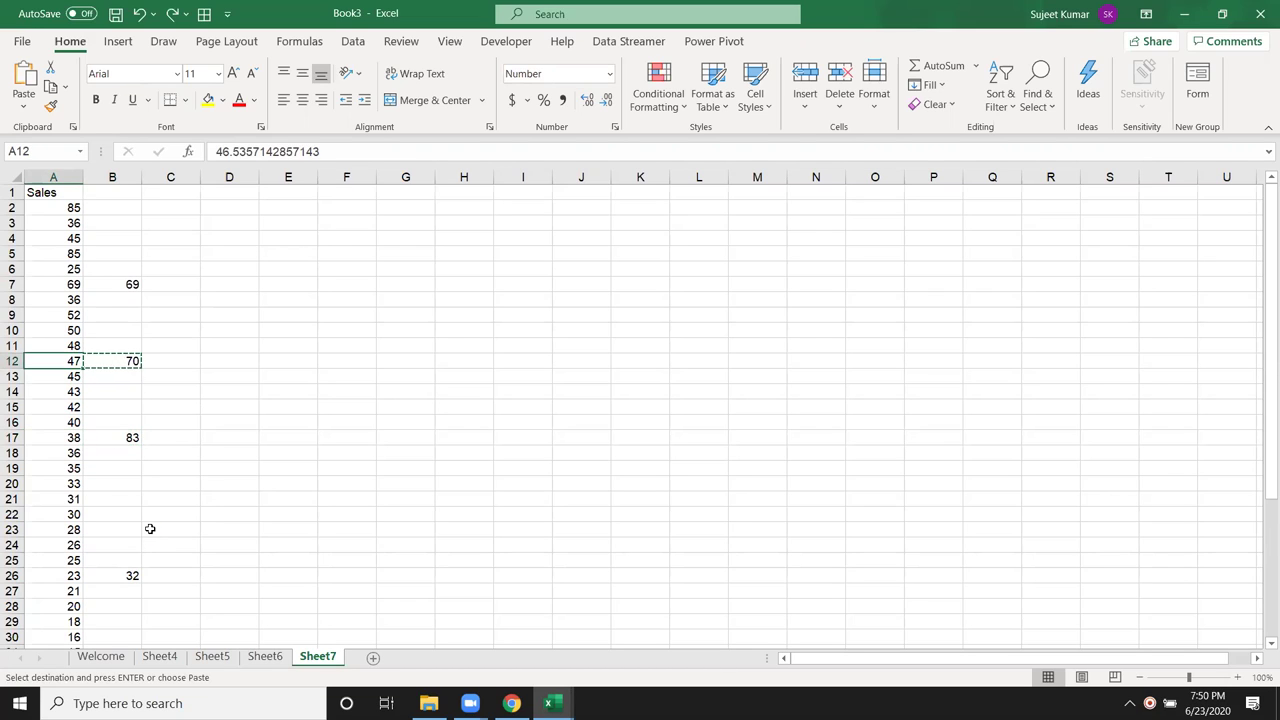
key(ctrl+z)
key(Escape)
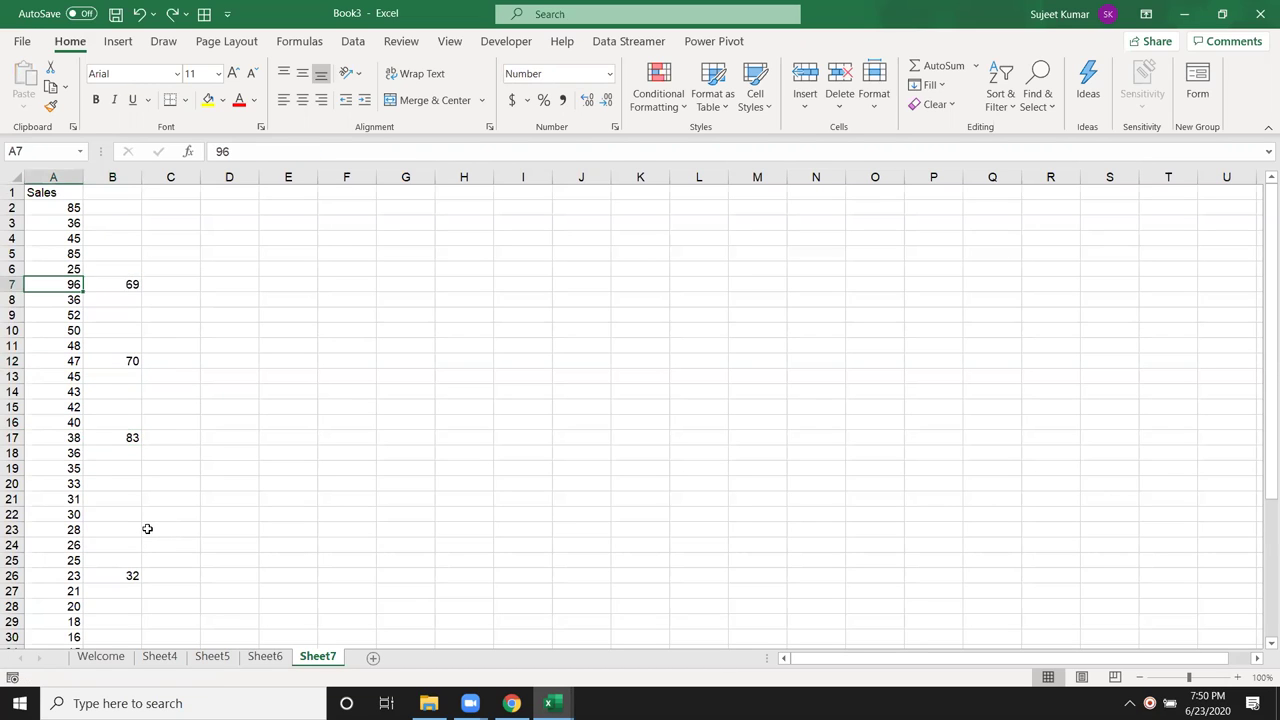
click(112, 177)
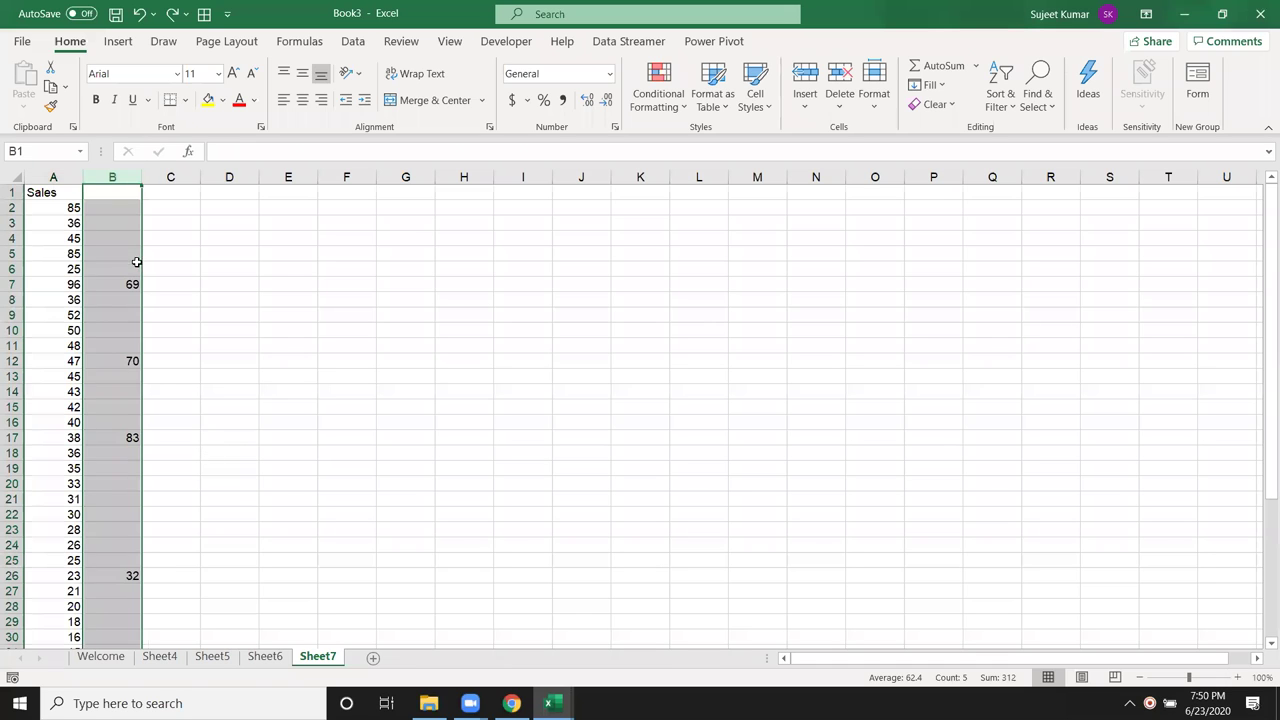
key(ctrl+c)
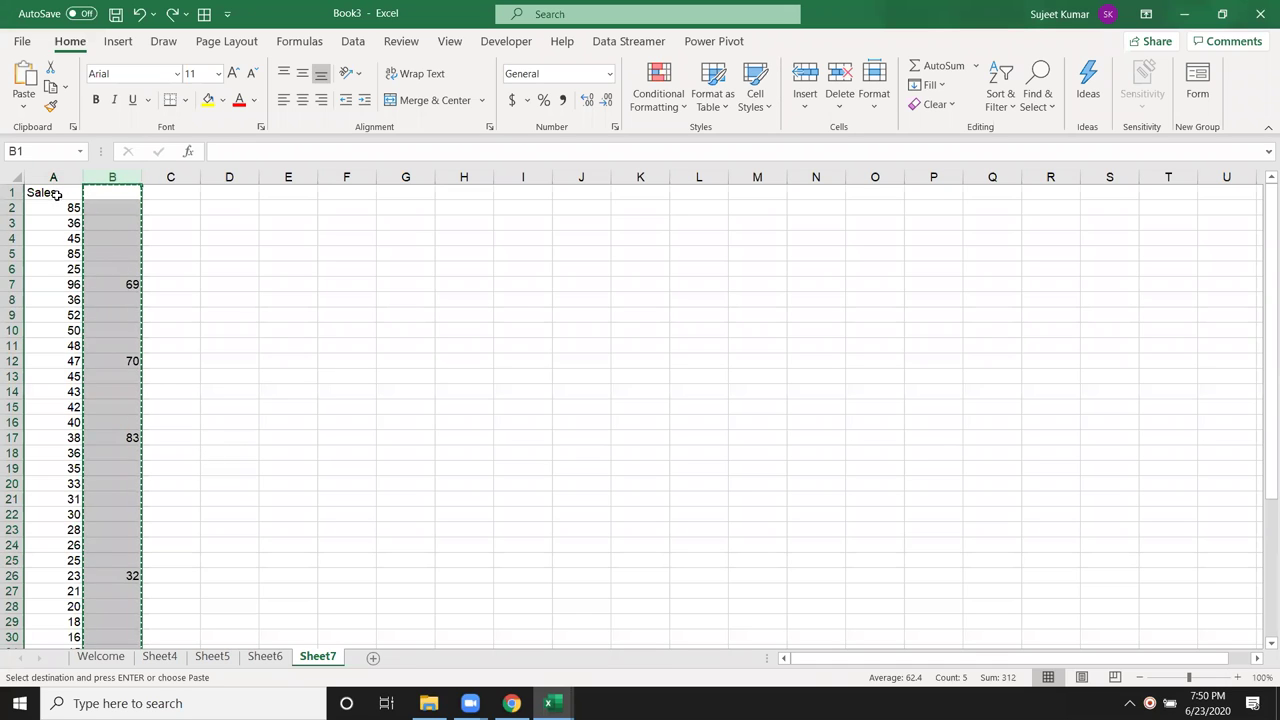
click(55, 179)
key(ctrl+v)
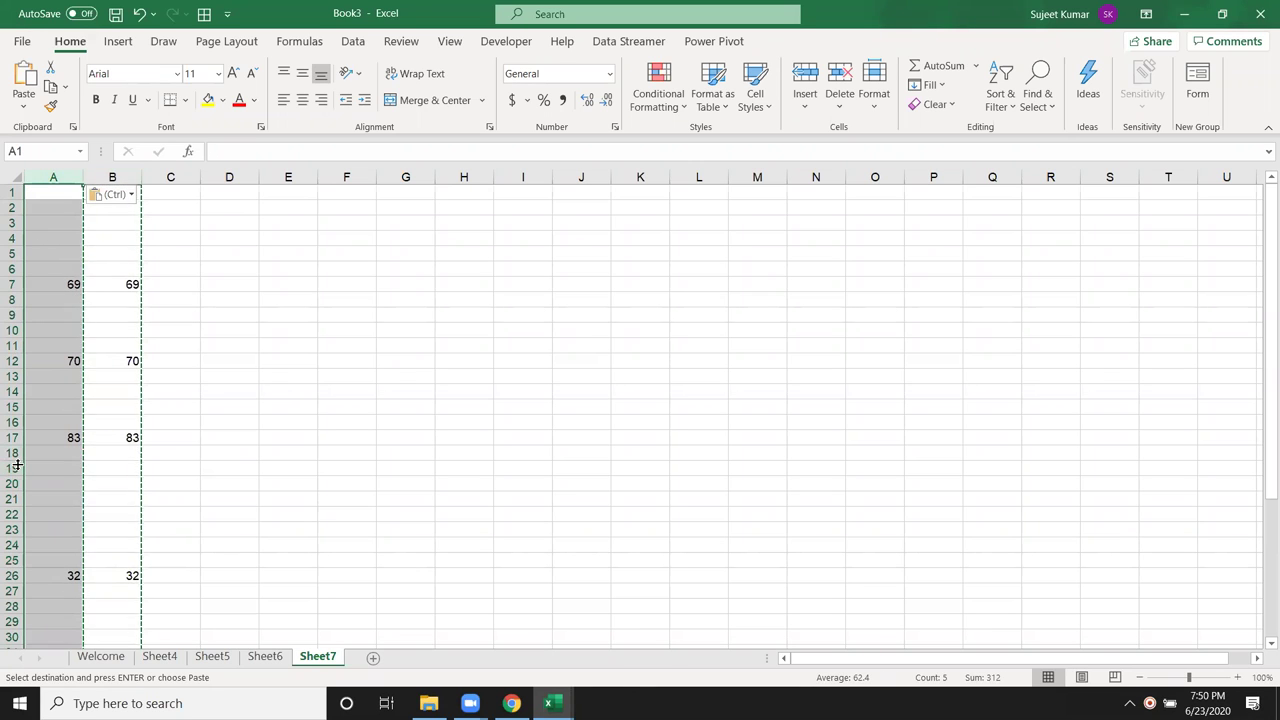
key(ctrl+z)
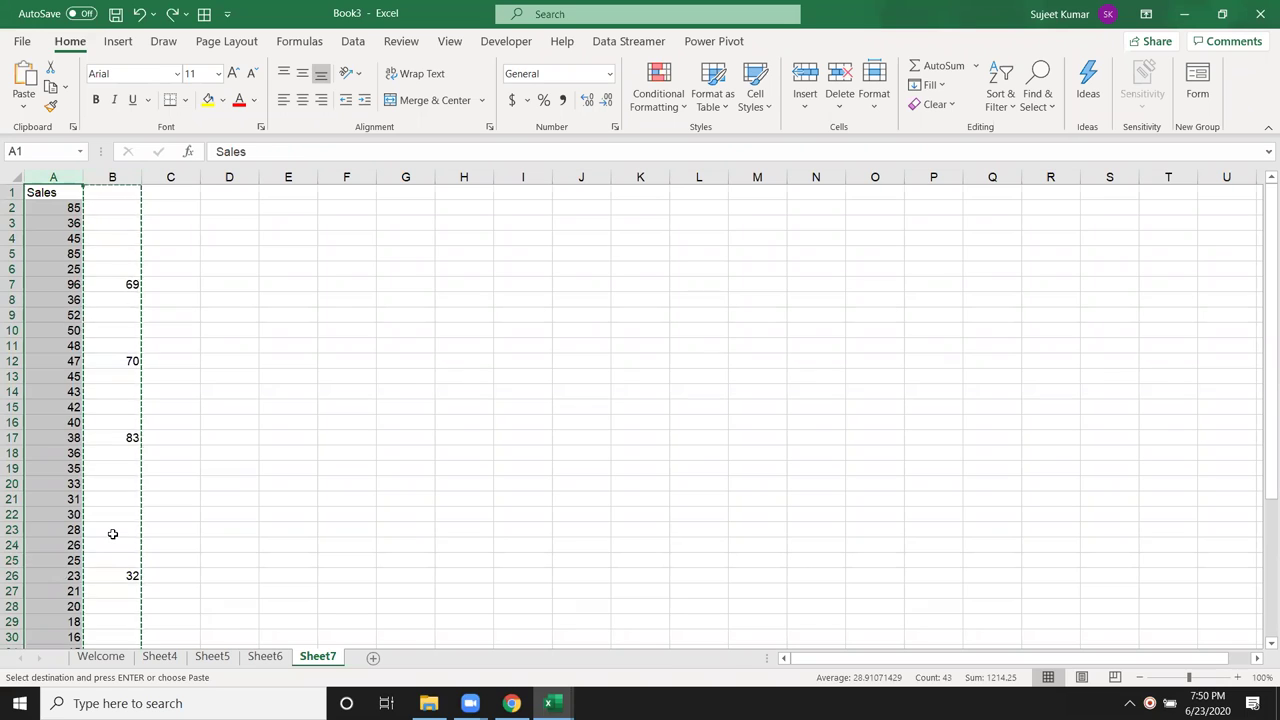
- Paste Special into column A with Skip blanks, then undo it
right_click(37, 245)
click(99, 361)
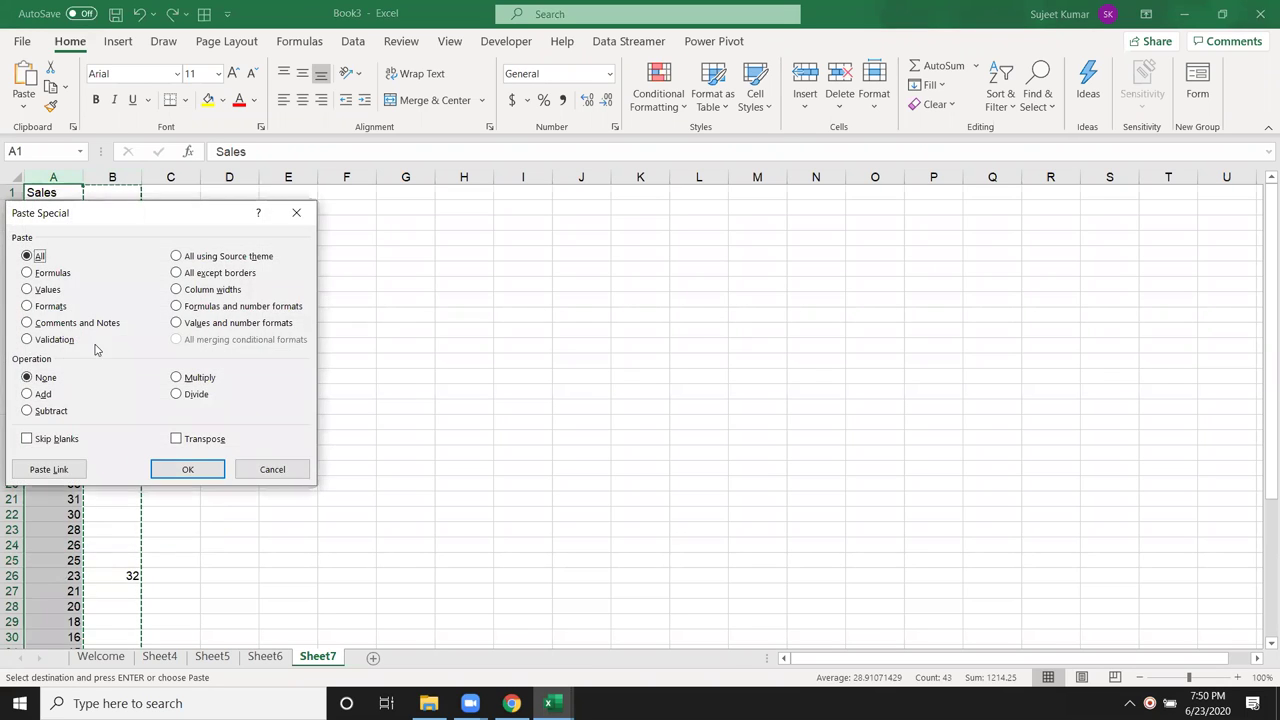
drag(94, 222, 426, 231)
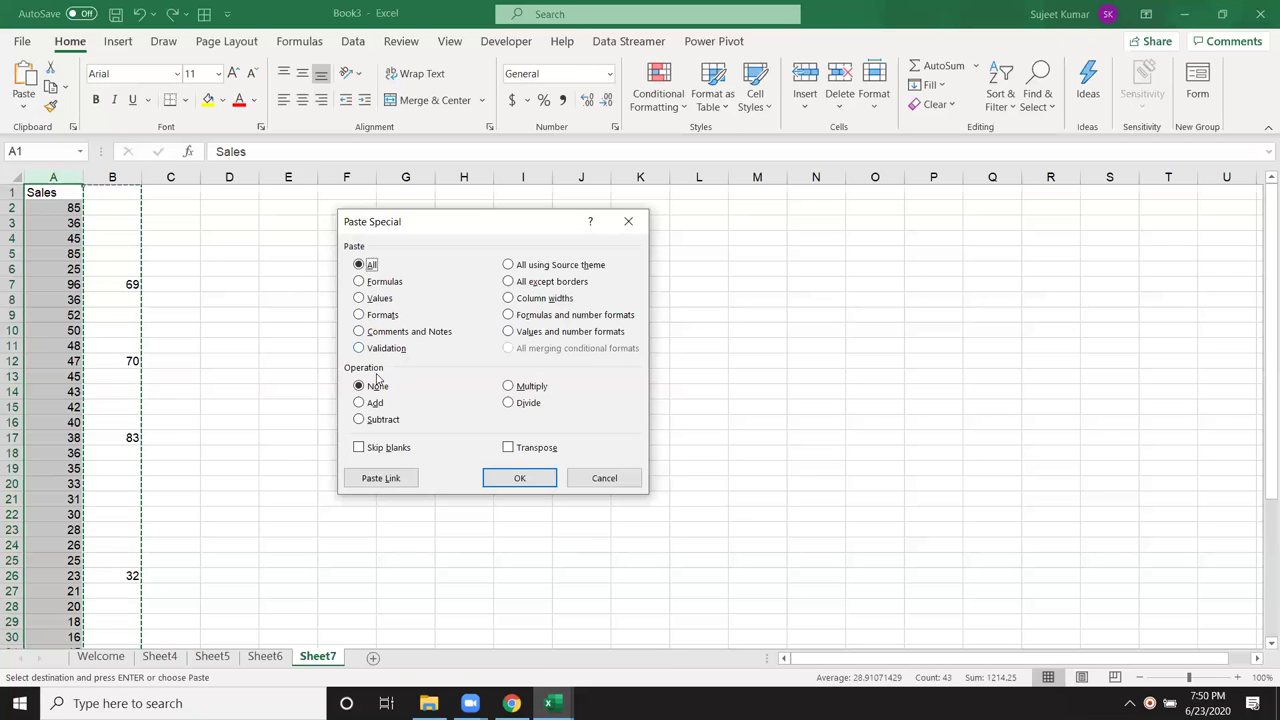
click(369, 450)
click(503, 477)
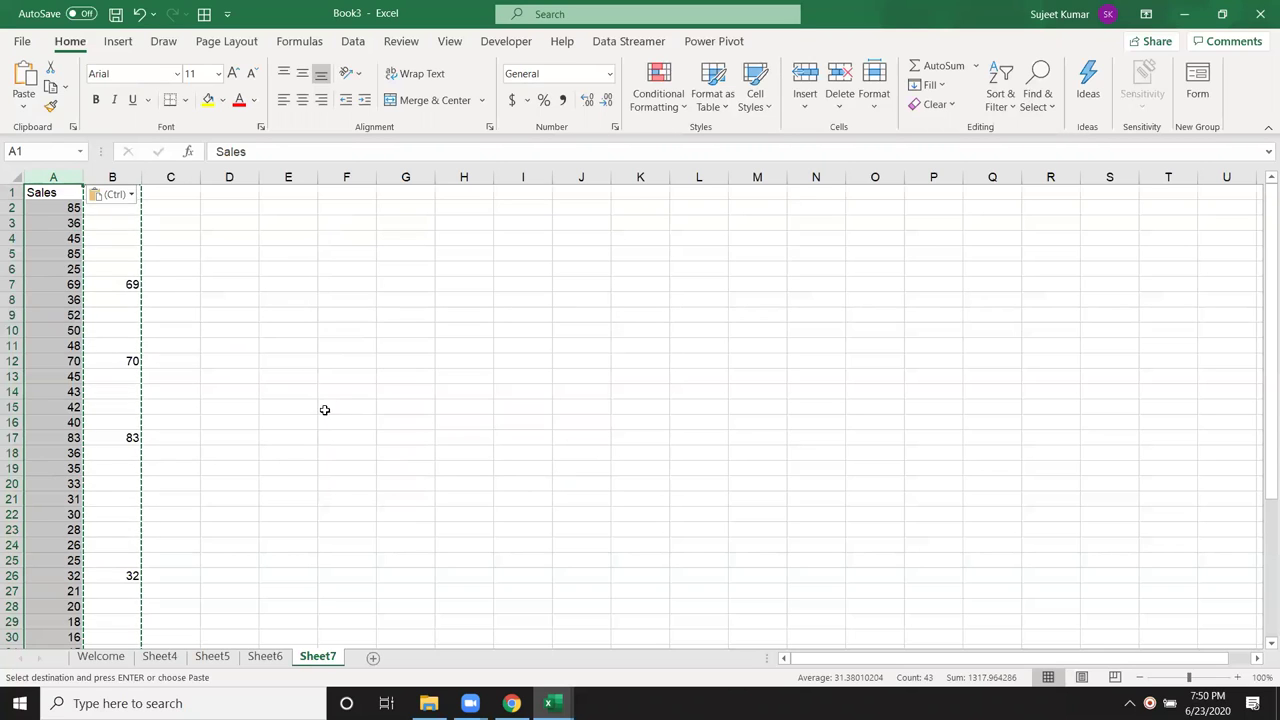
key(ctrl+z)
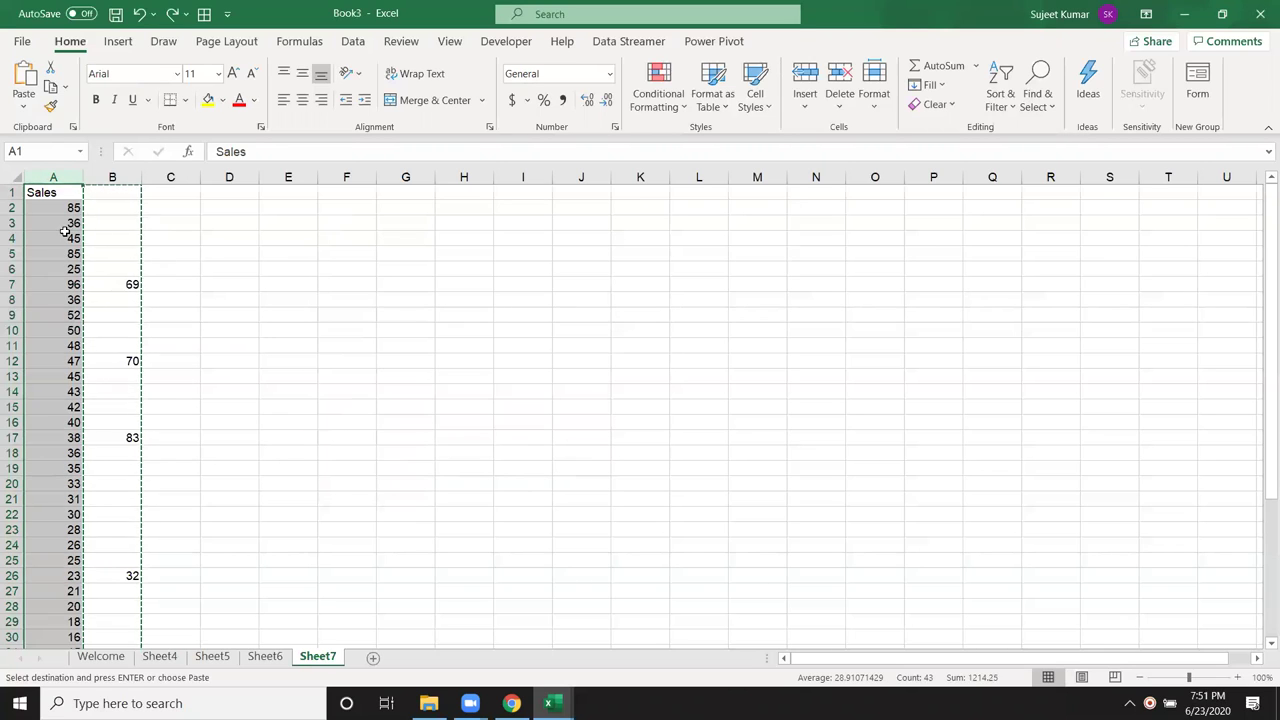
- Paste column B onto column A again with Skip blanks enabled
click(112, 177)
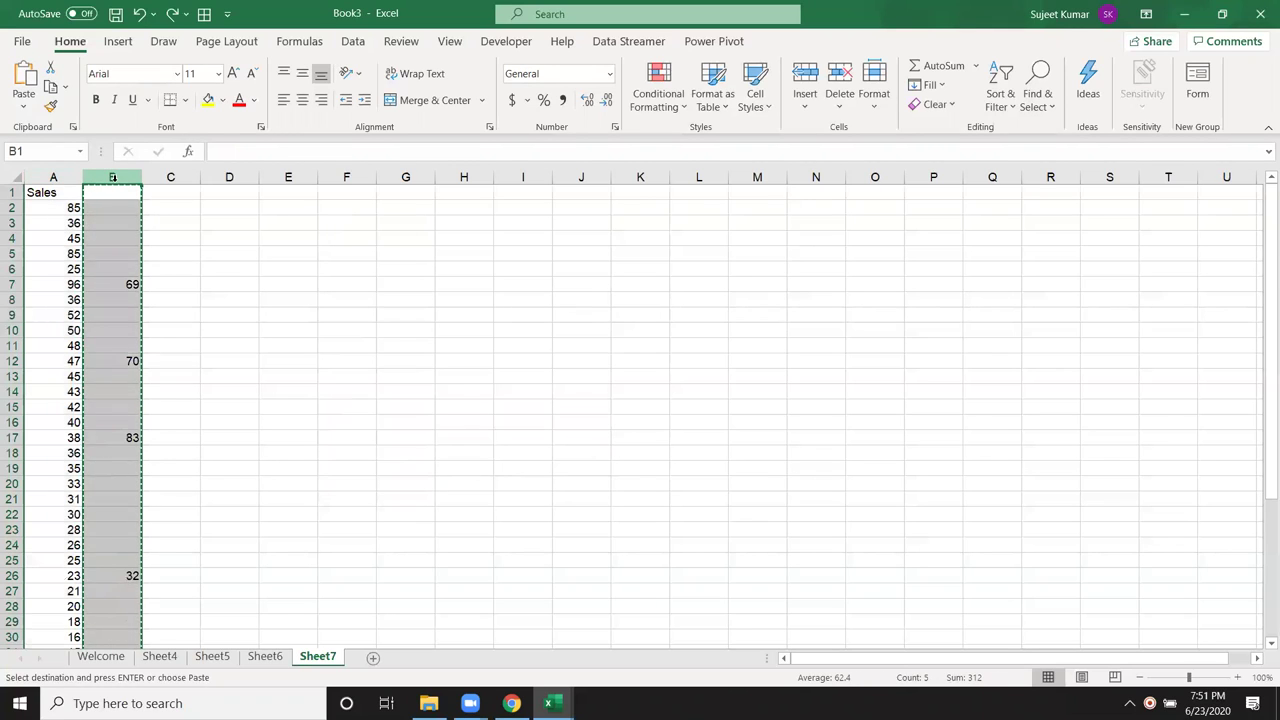
click(58, 179)
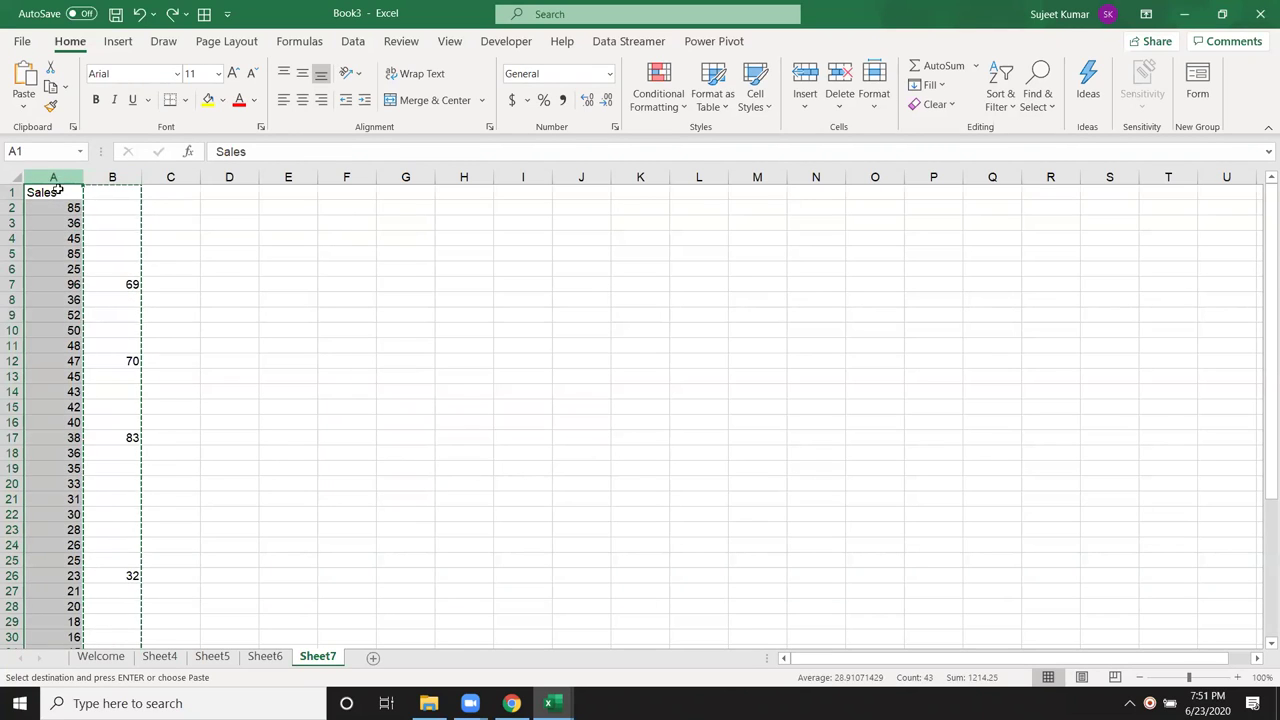
right_click(56, 206)
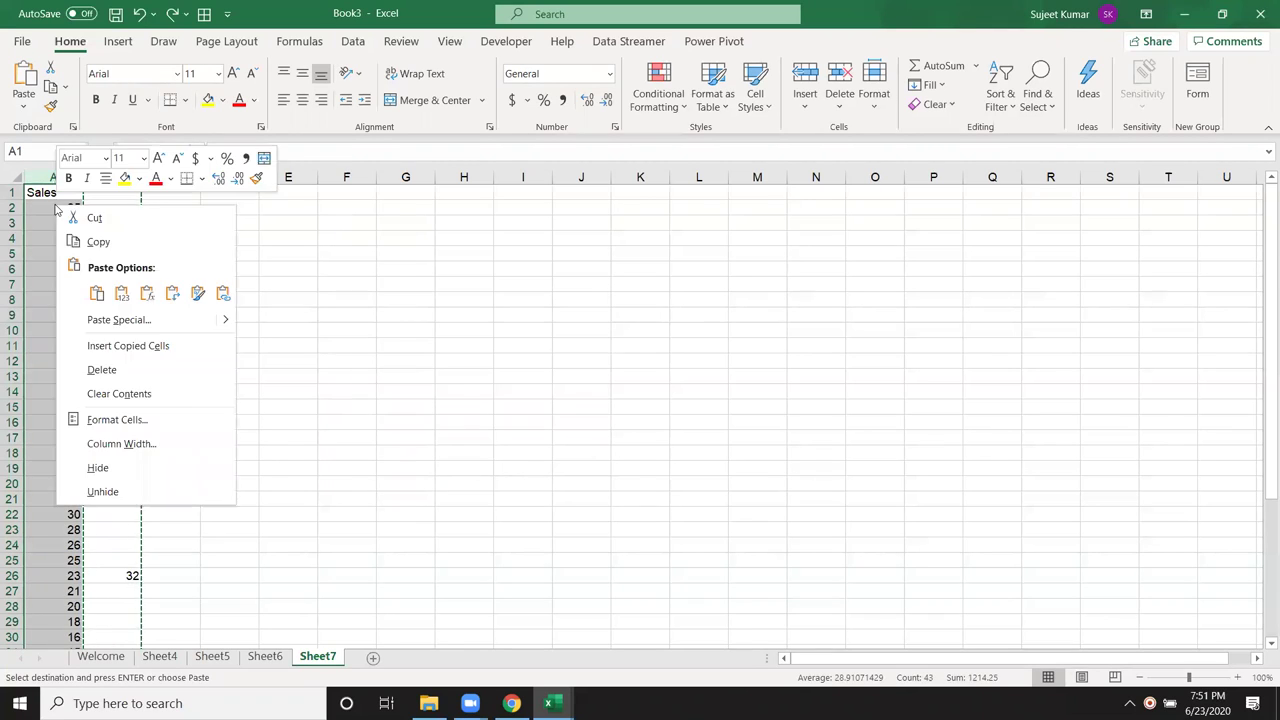
click(122, 319)
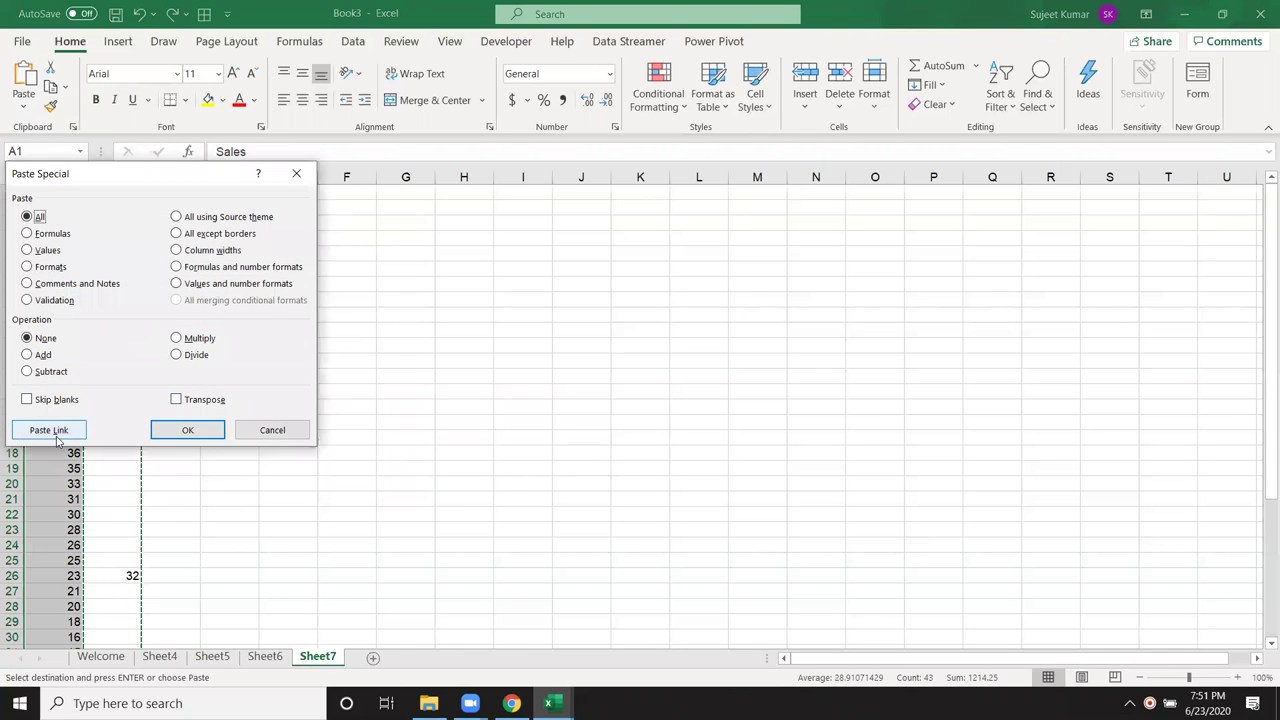
drag(118, 187, 683, 201)
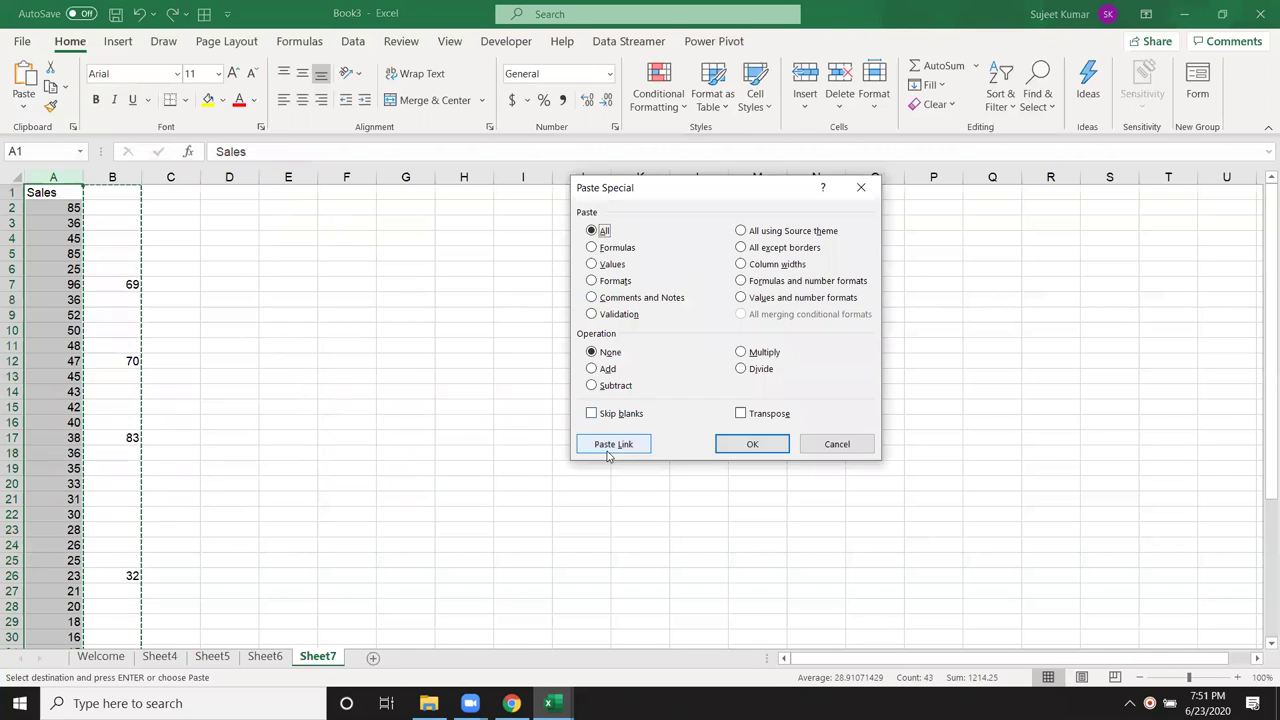
click(608, 416)
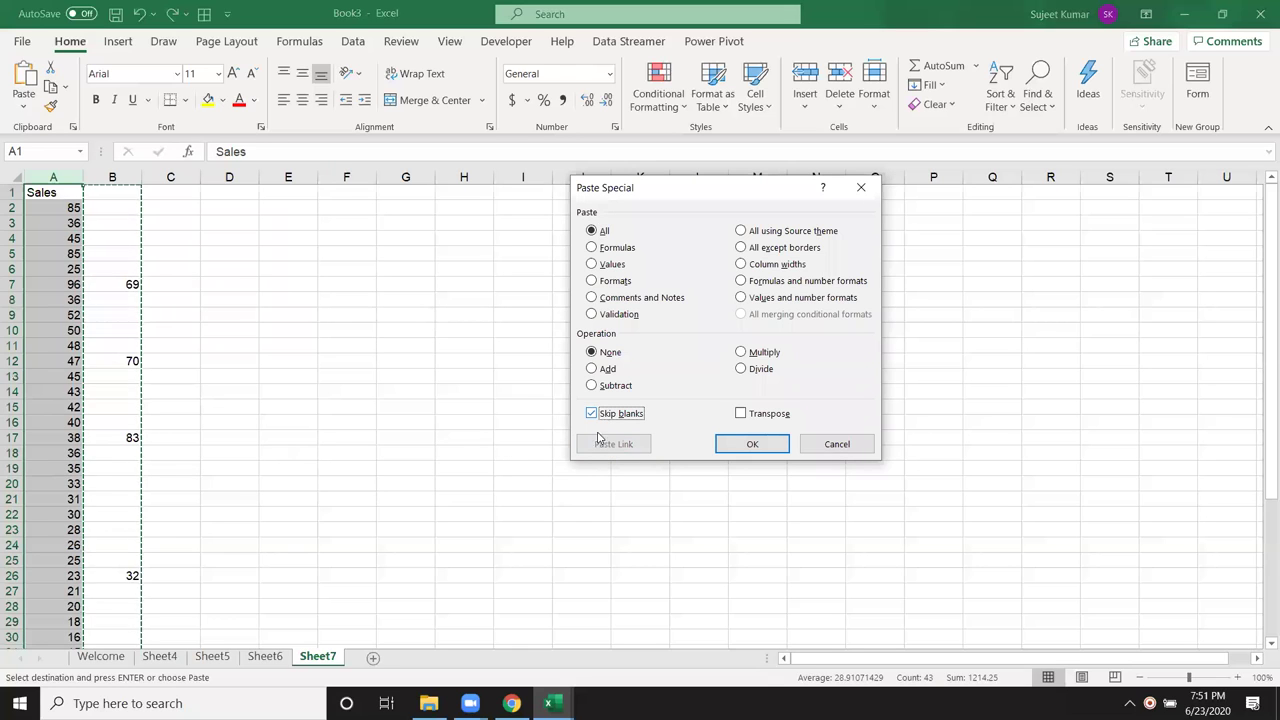
click(771, 449)
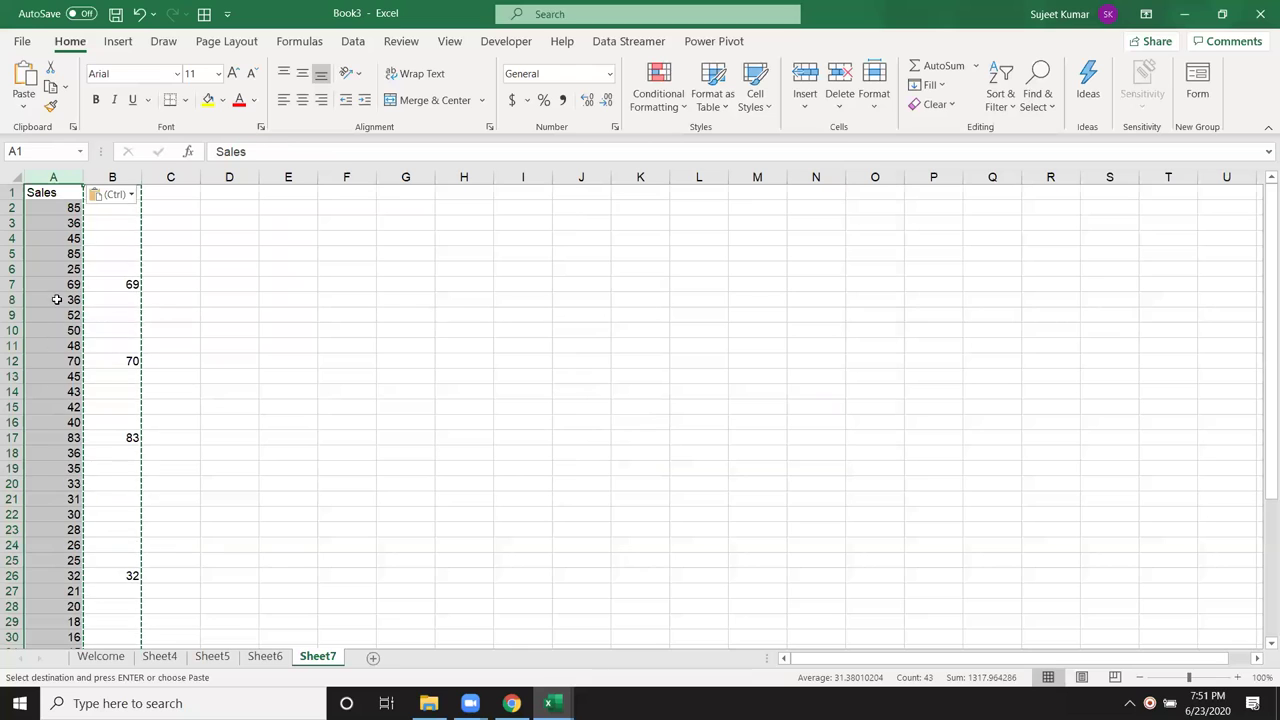
- Compare the replaced and unchanged Sales values, then clear the copy marquee
drag(53, 287, 122, 290)
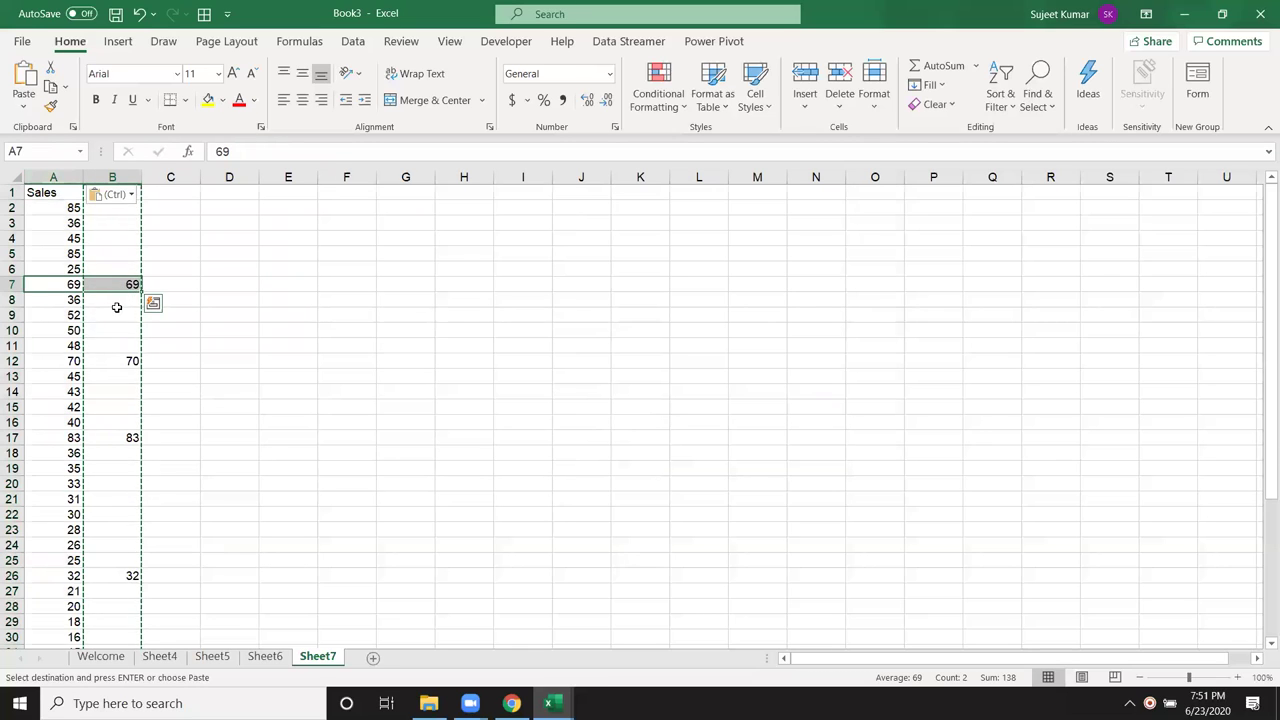
drag(117, 268, 103, 197)
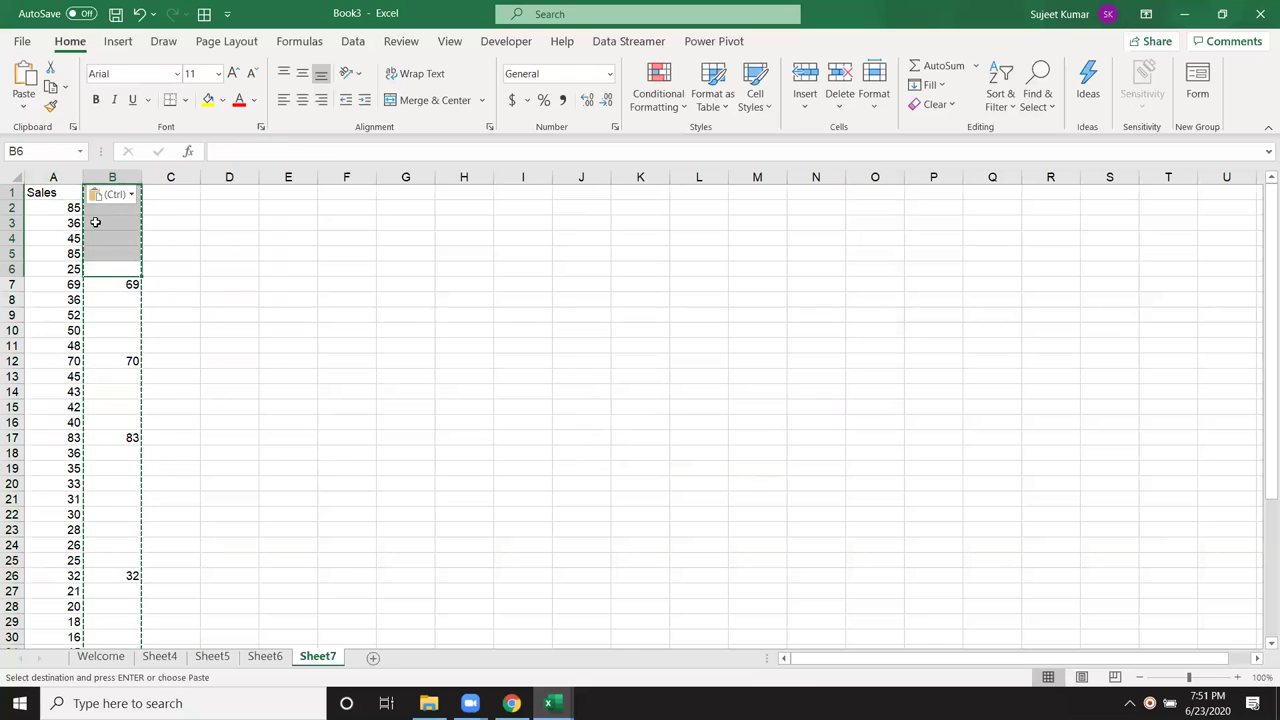
drag(55, 206, 62, 274)
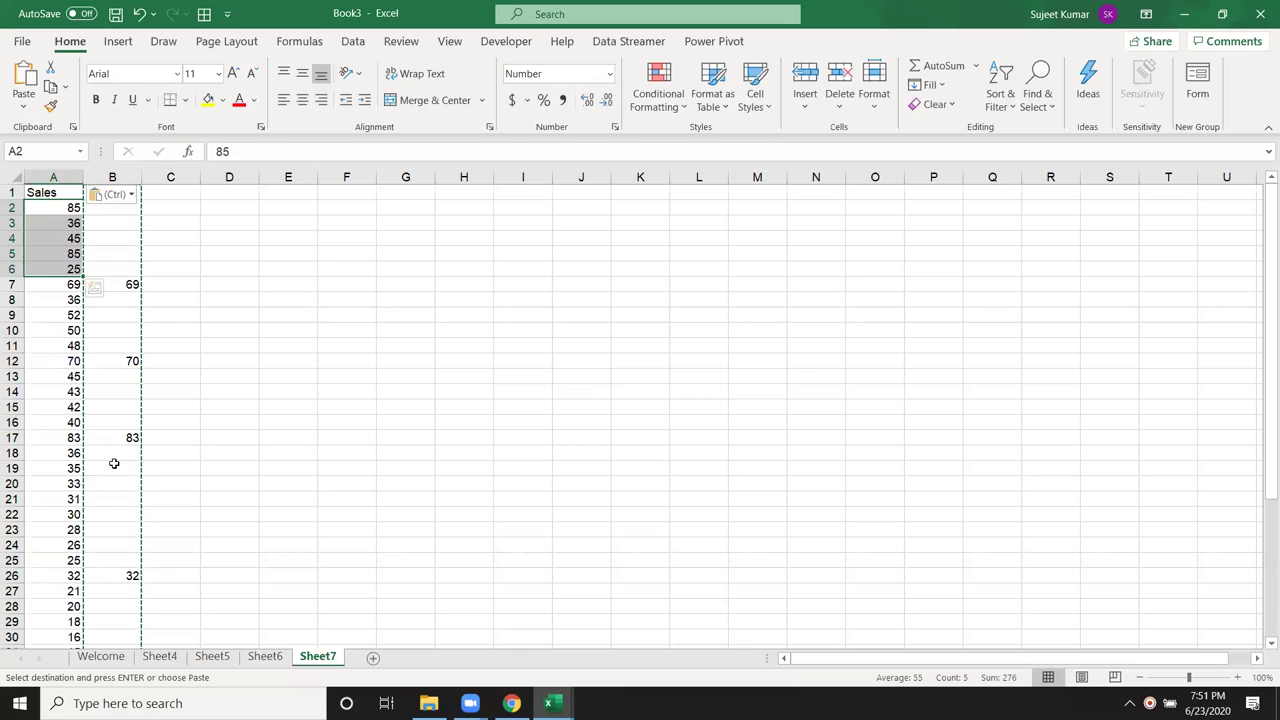
click(271, 534)
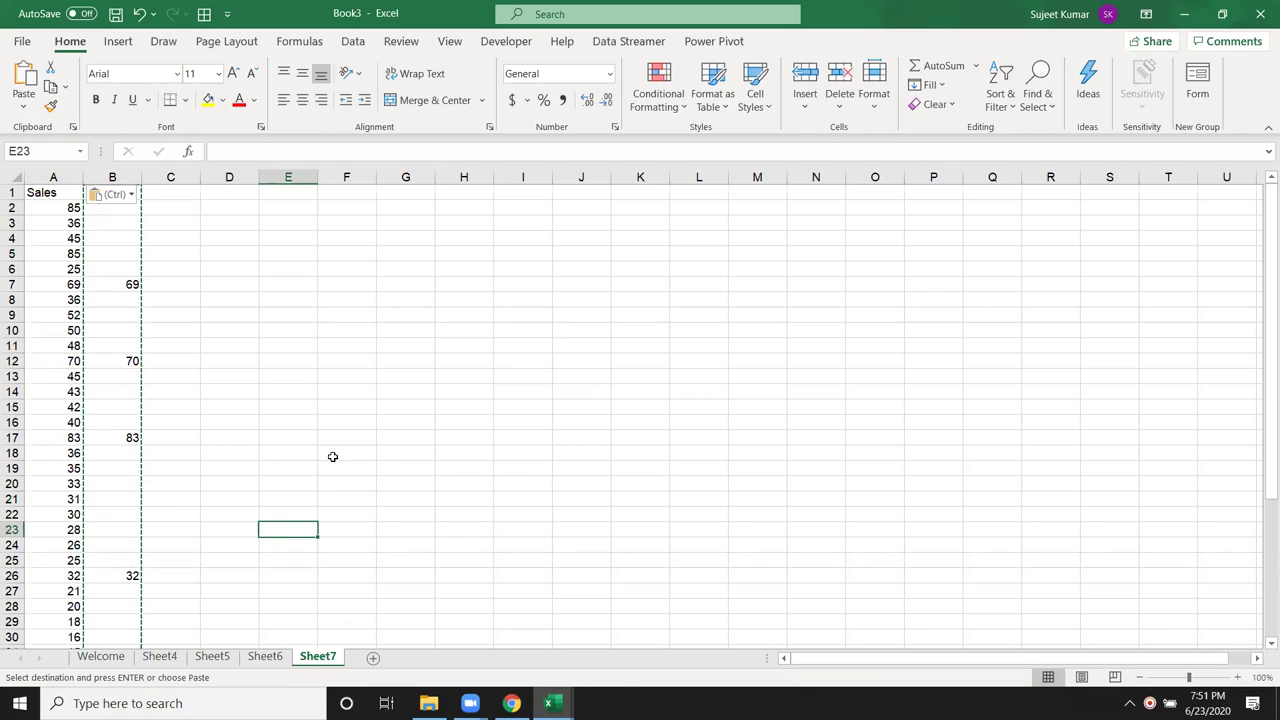
key(Escape)
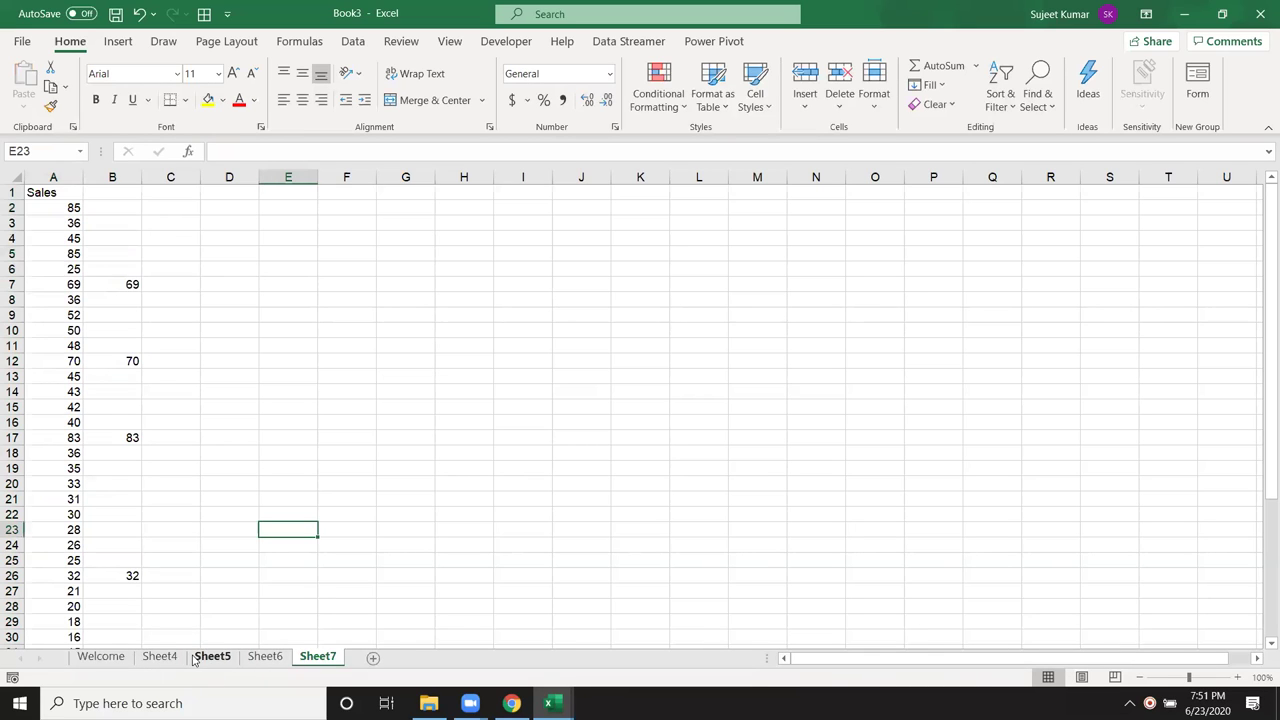
- On Sheet6, copy the Name and P-1 data in A1:B10
click(212, 657)
click(265, 657)
click(188, 422)
drag(32, 194, 118, 332)
key(ctrl+c)
- Paste the copied data transposed at C16 and again at C21
click(188, 424)
right_click(188, 424)
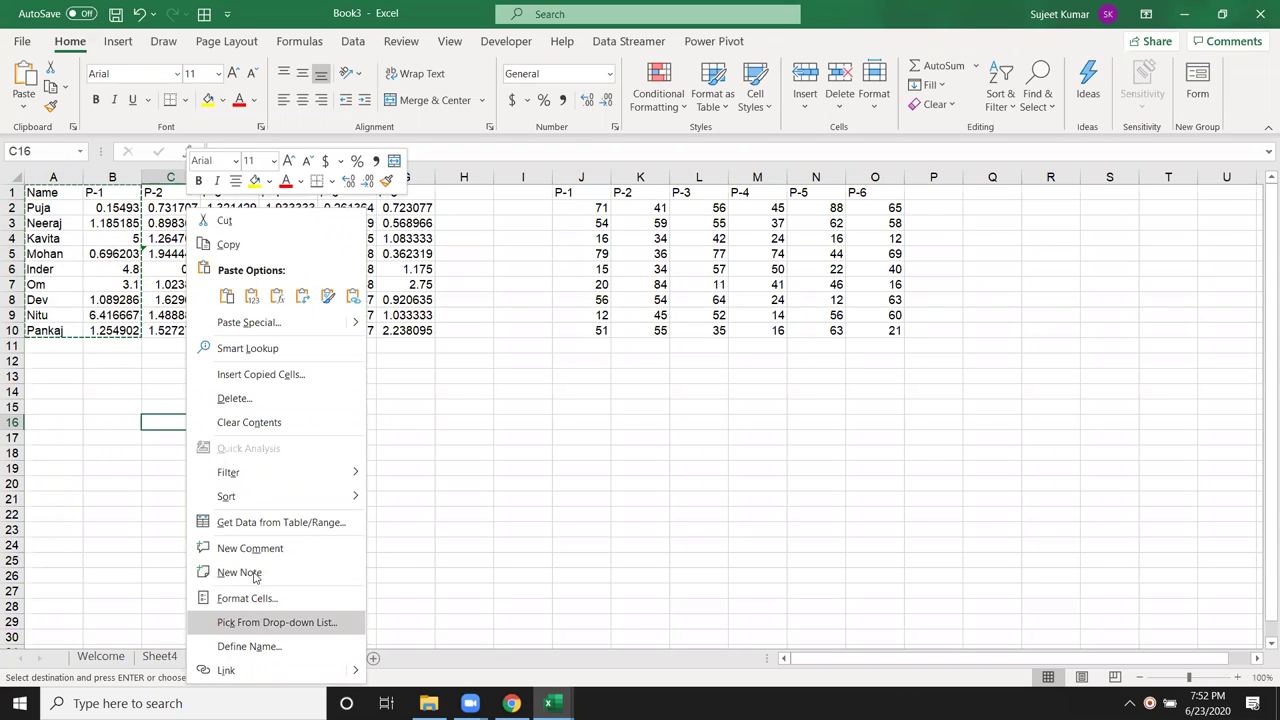
click(237, 323)
click(270, 404)
click(262, 435)
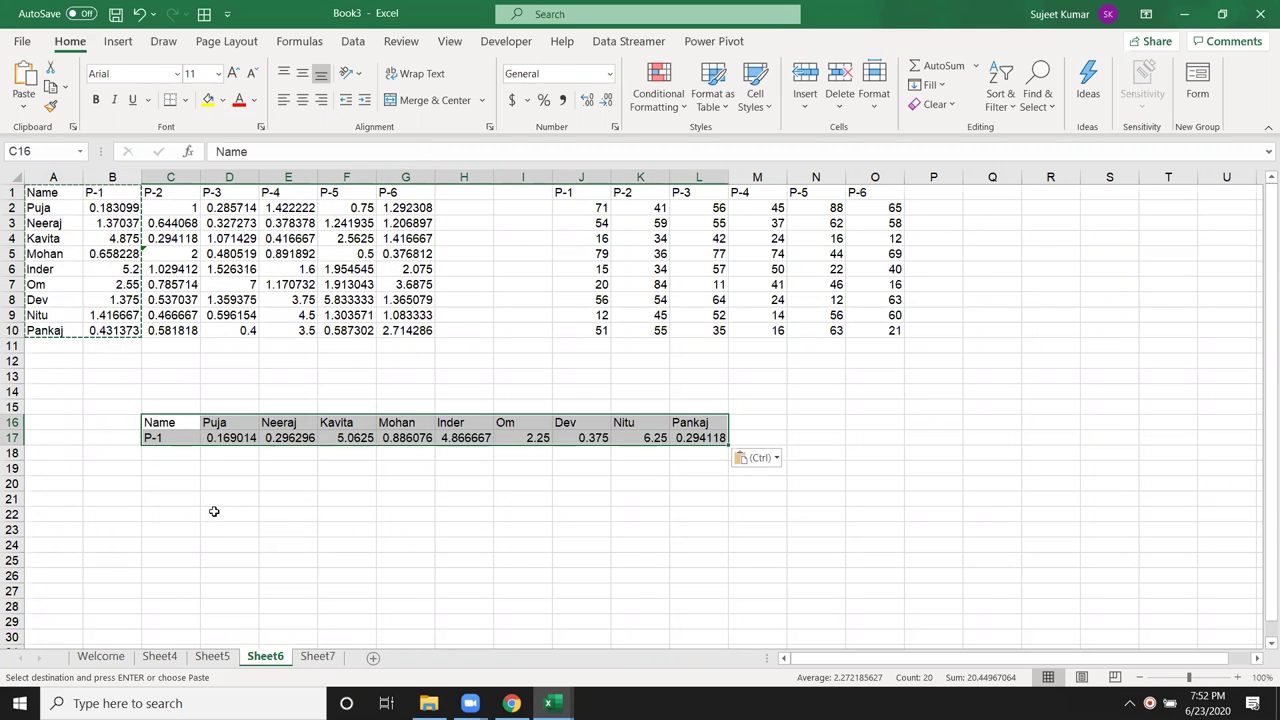
click(176, 500)
right_click(176, 500)
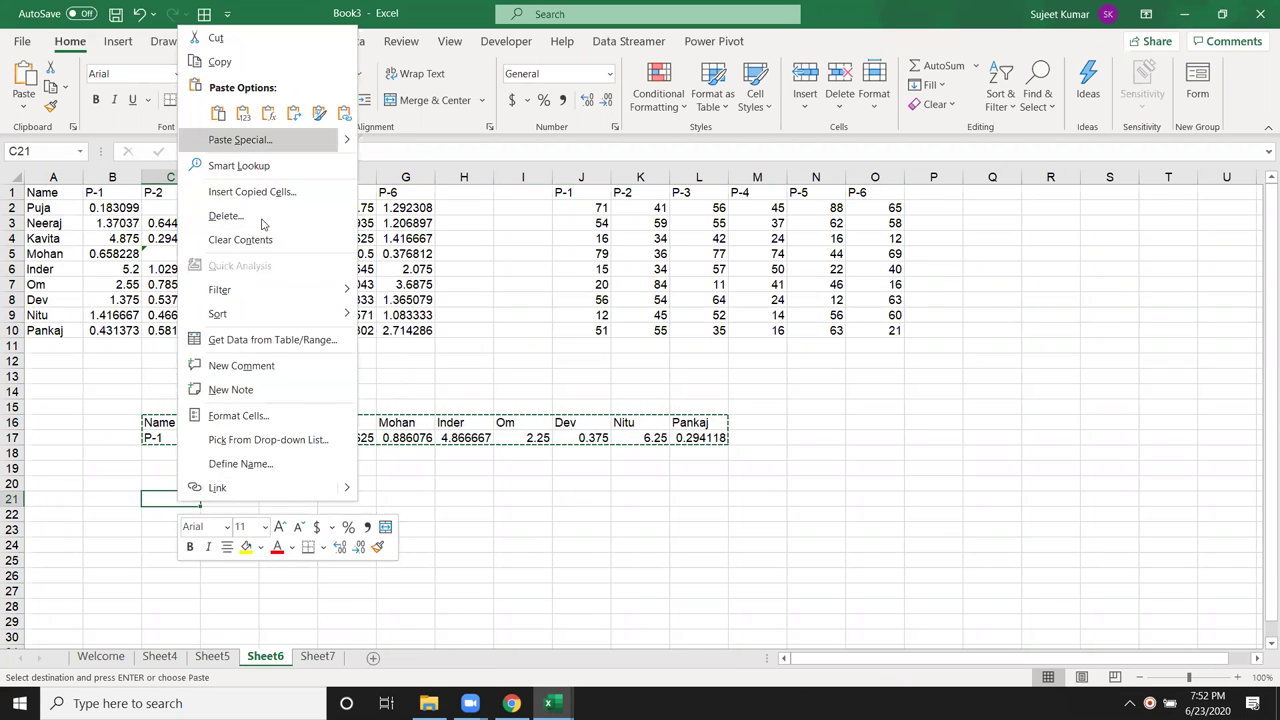
click(234, 142)
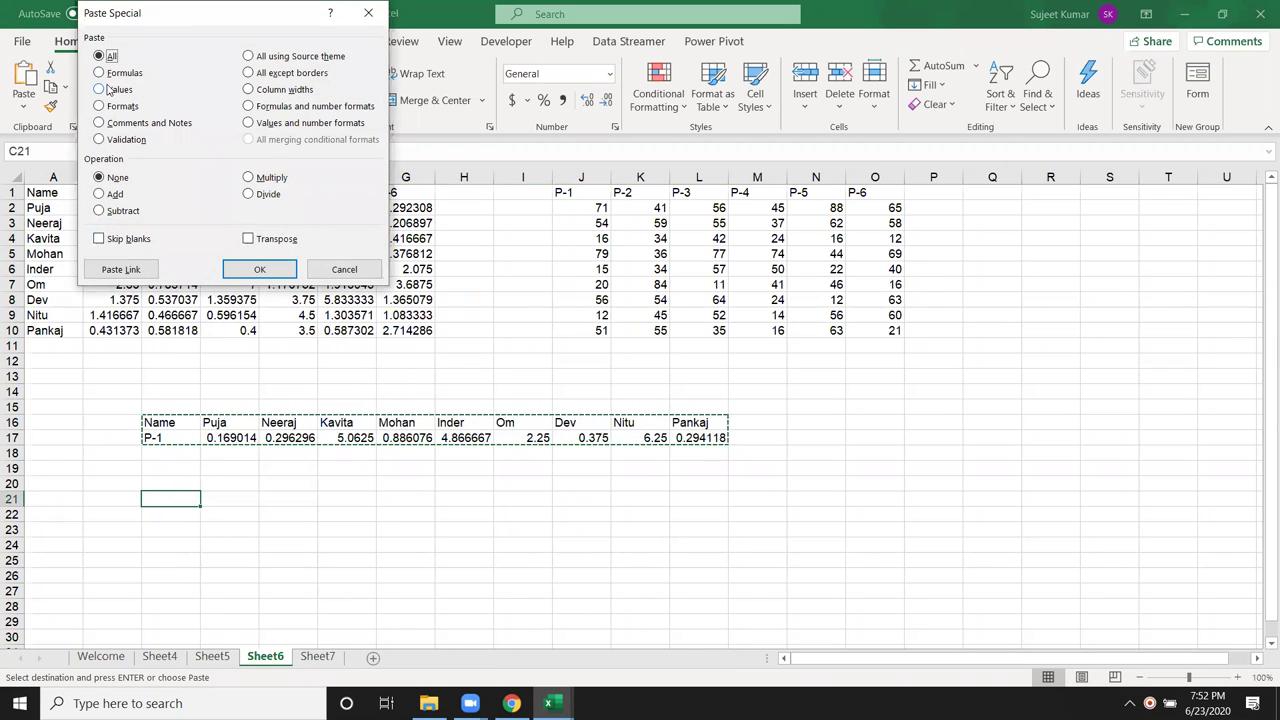
click(248, 239)
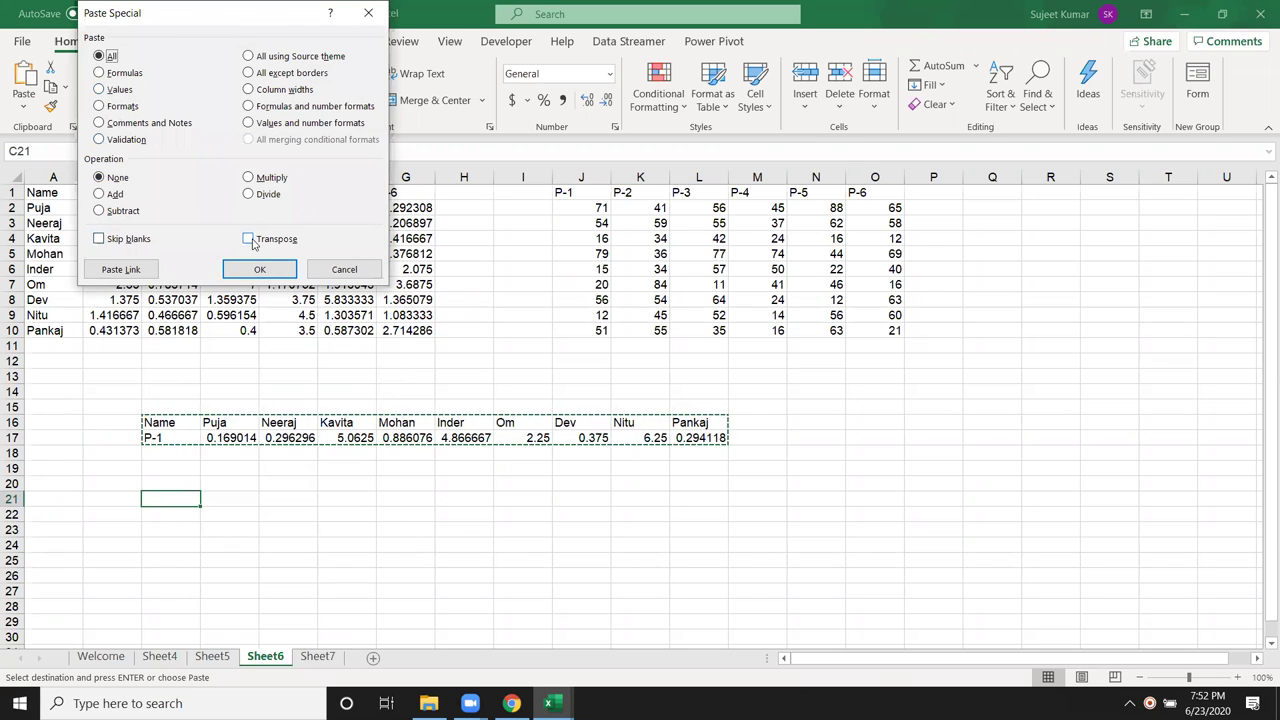
click(259, 269)
- Delete the practice pastes from rows 15–41
click(286, 483)
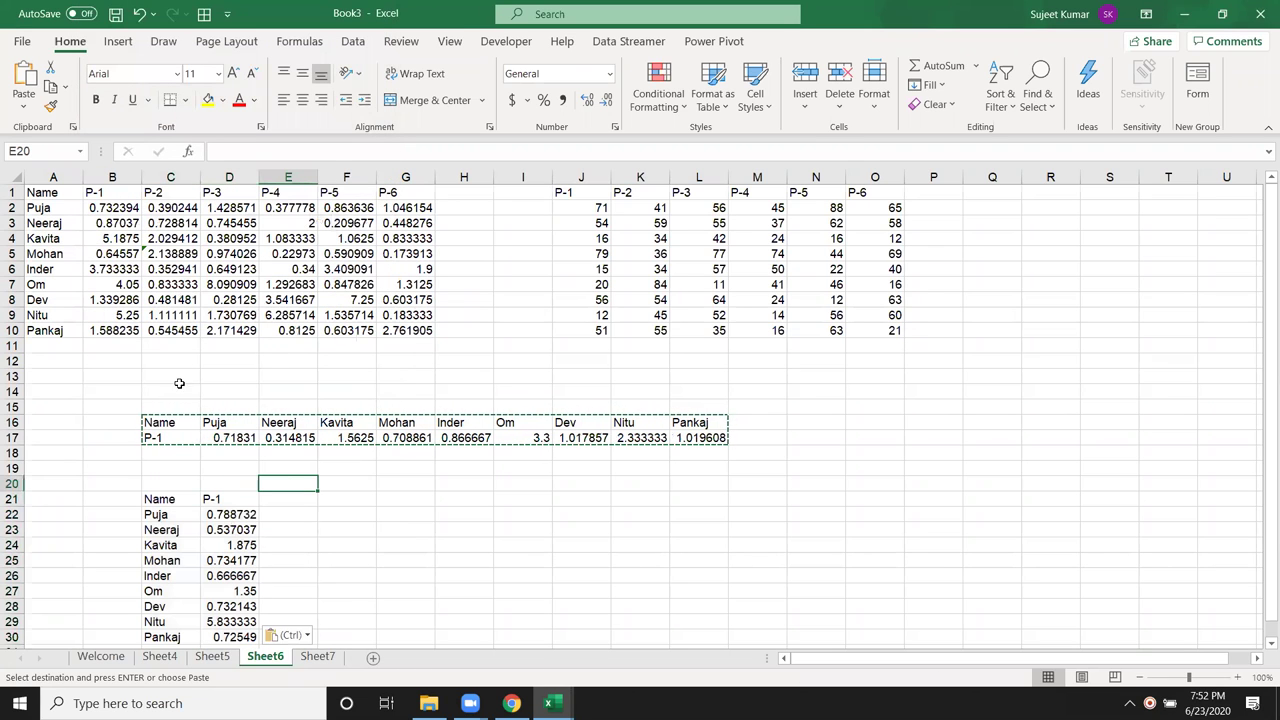
drag(16, 406, 3, 670)
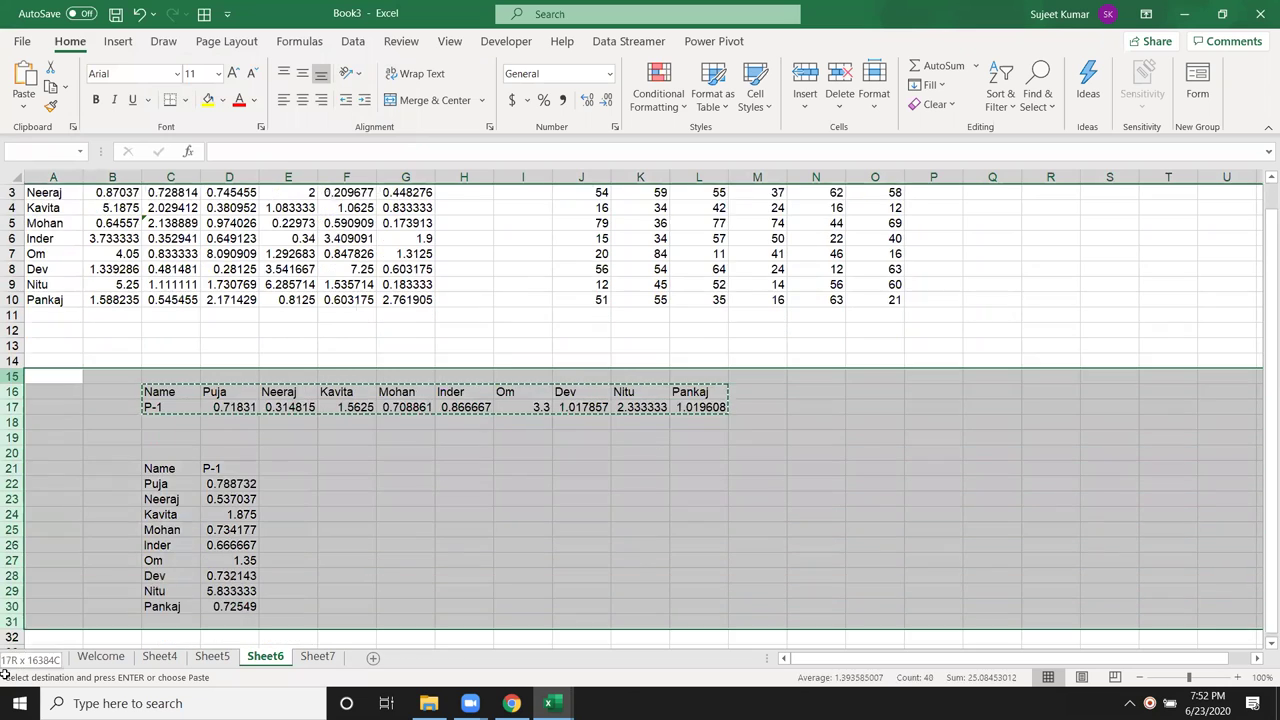
key(Delete)
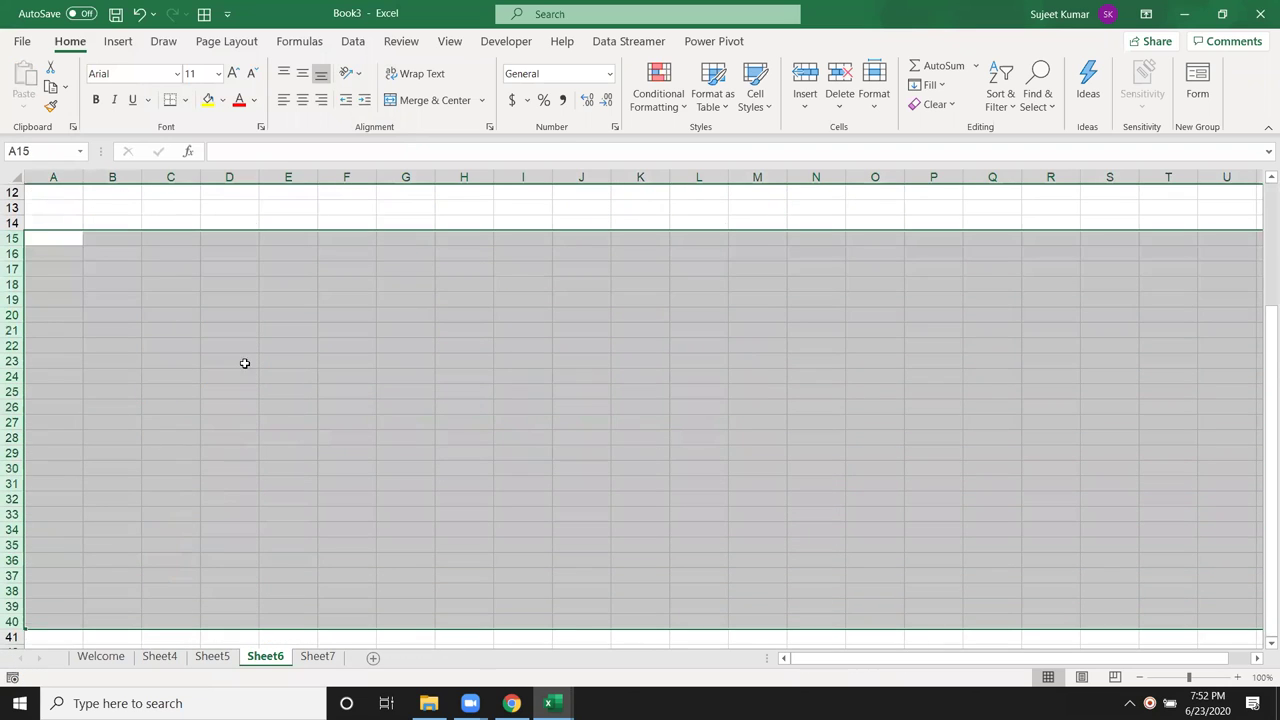
- Delete columns B:I so the whole-number scores shift left into B:G
click(380, 336)
scroll(380, 341, up, 4)
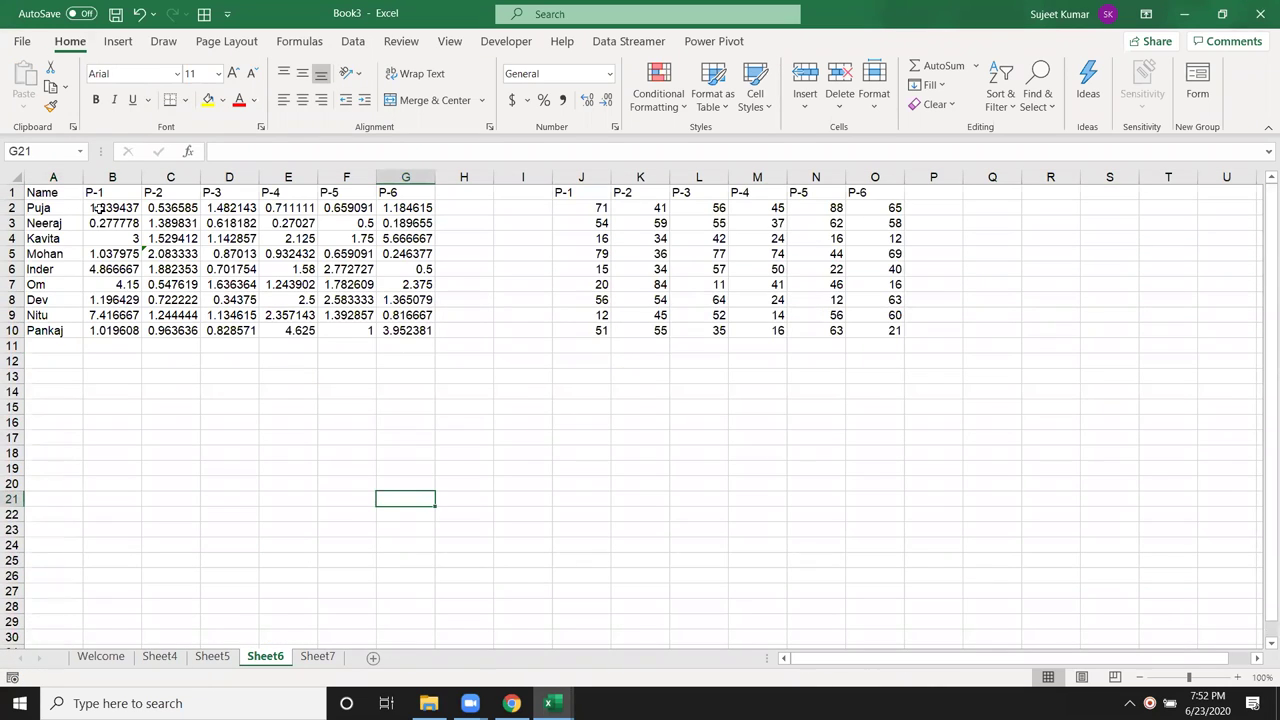
drag(99, 208, 405, 336)
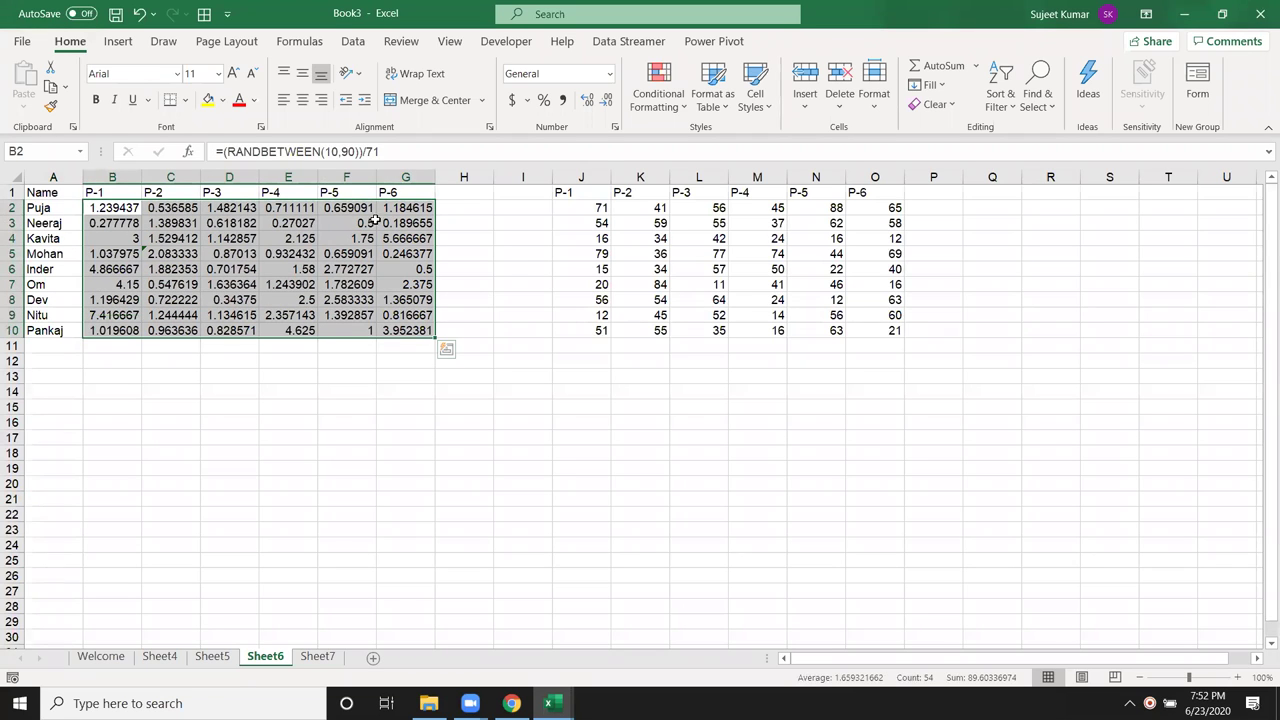
mouse_move(112, 177)
mouse_down()
mouse_move(284, 192)
mouse_move(516, 178)
mouse_up()
key(ctrl+minus)
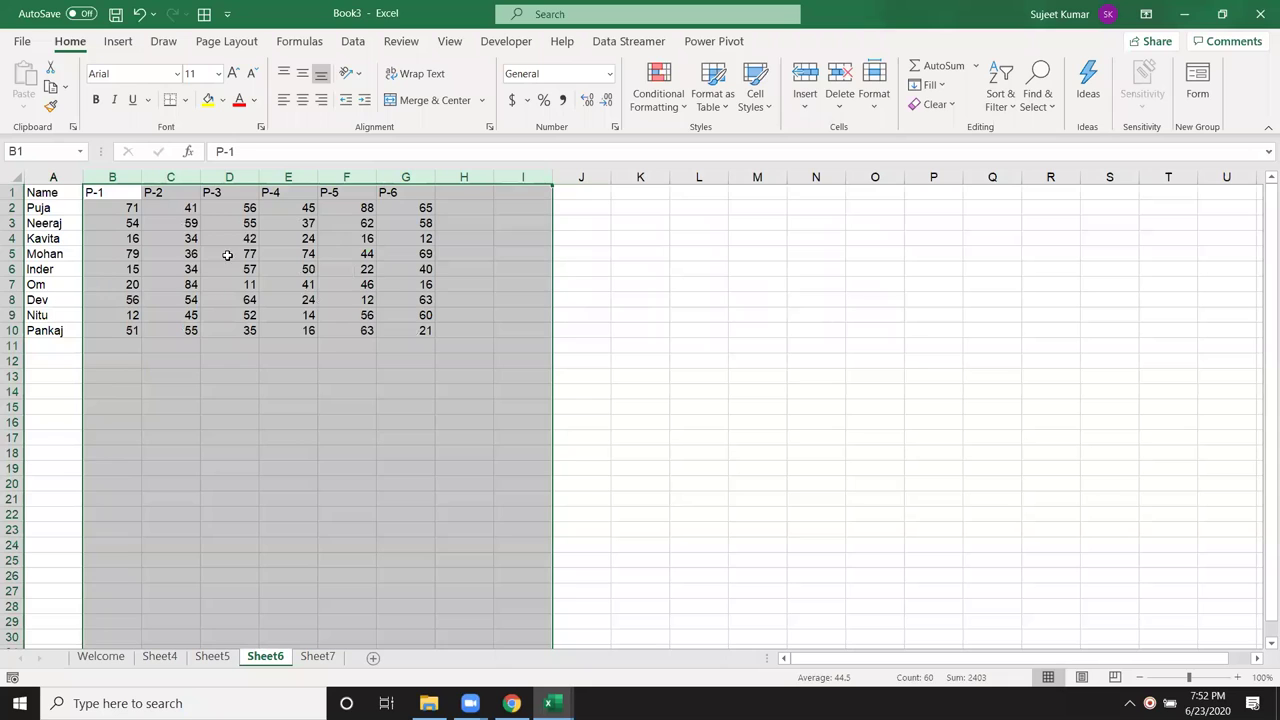
click(165, 250)
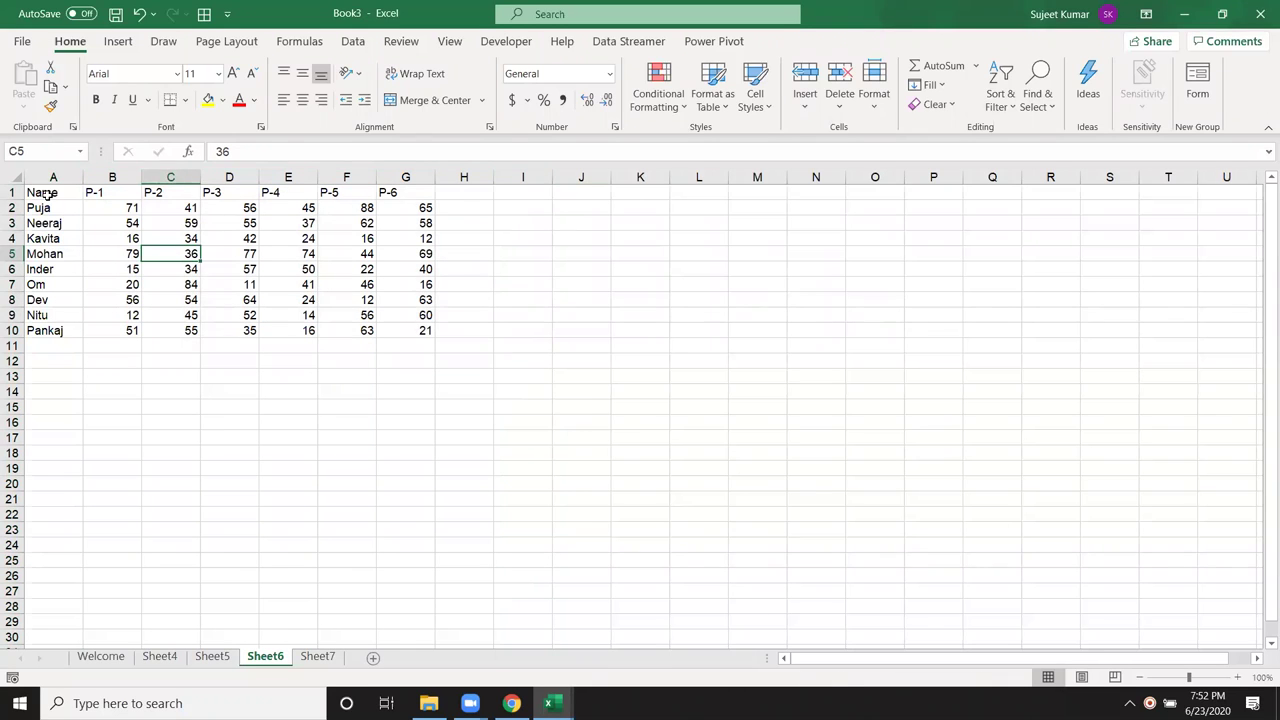
- Give the score table A1:G10 All Borders and a yellow fill
drag(47, 194, 405, 332)
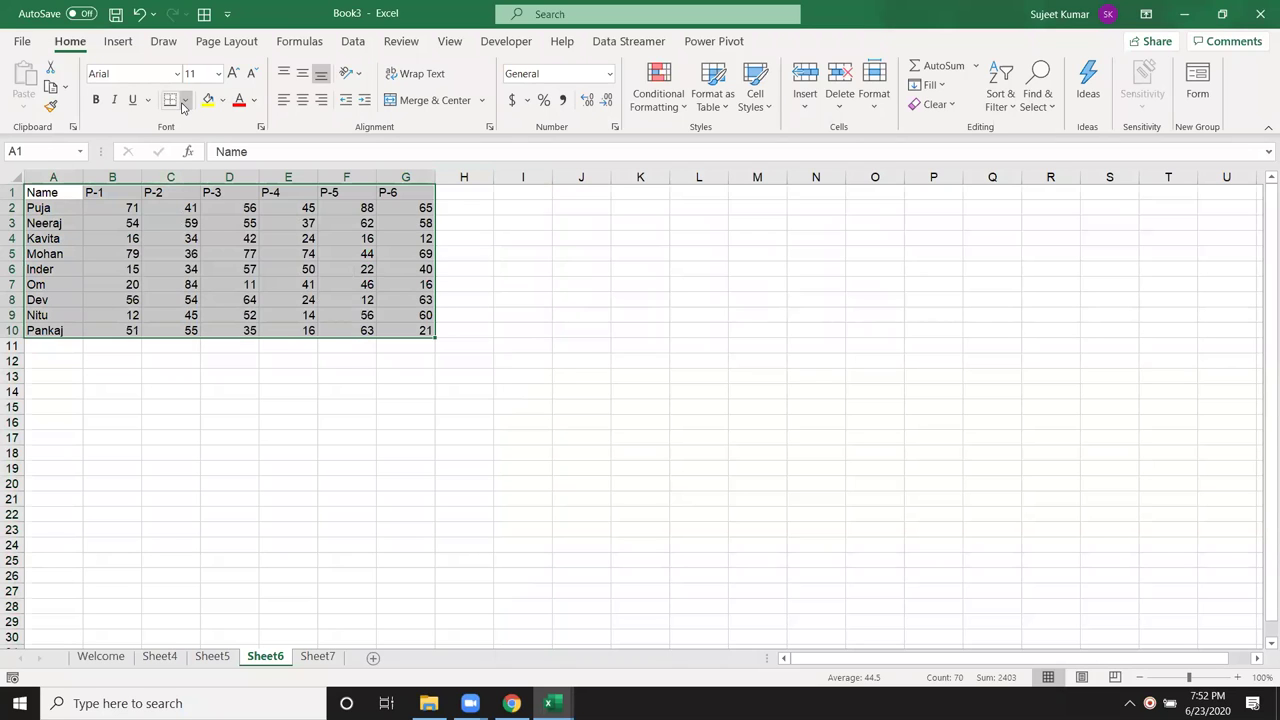
click(183, 107)
click(195, 266)
click(208, 99)
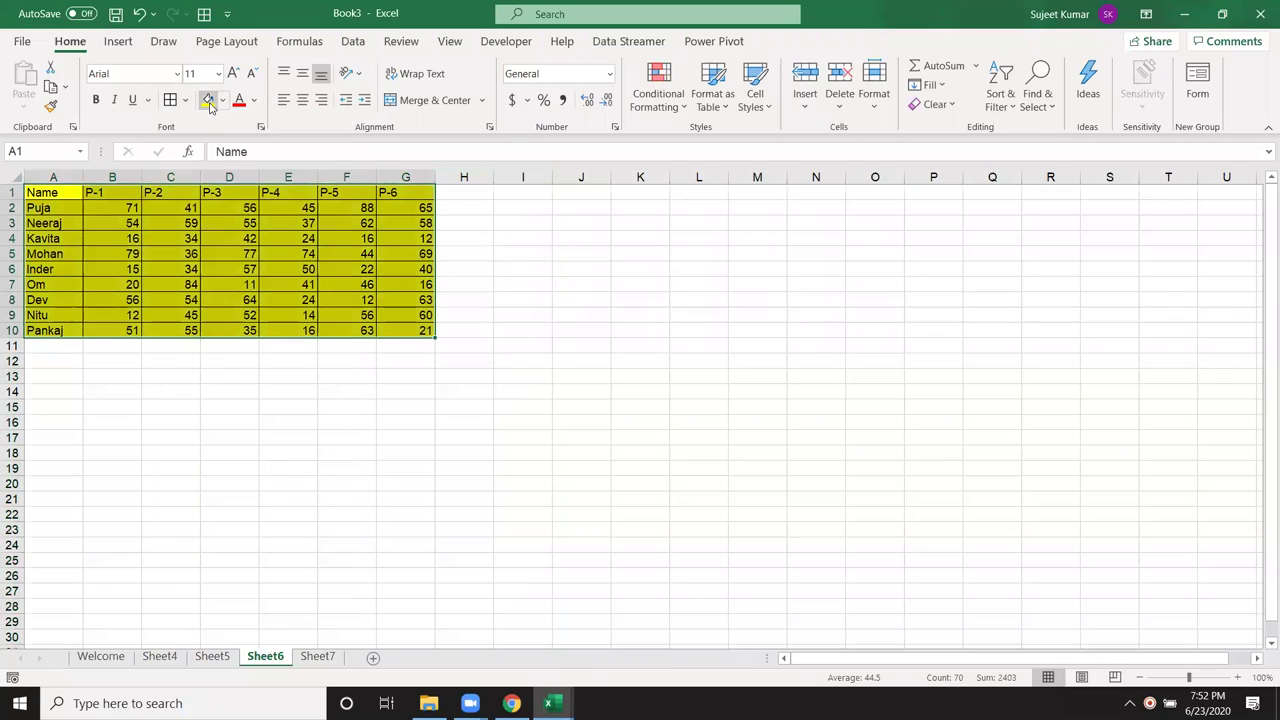
click(756, 198)
click(124, 220)
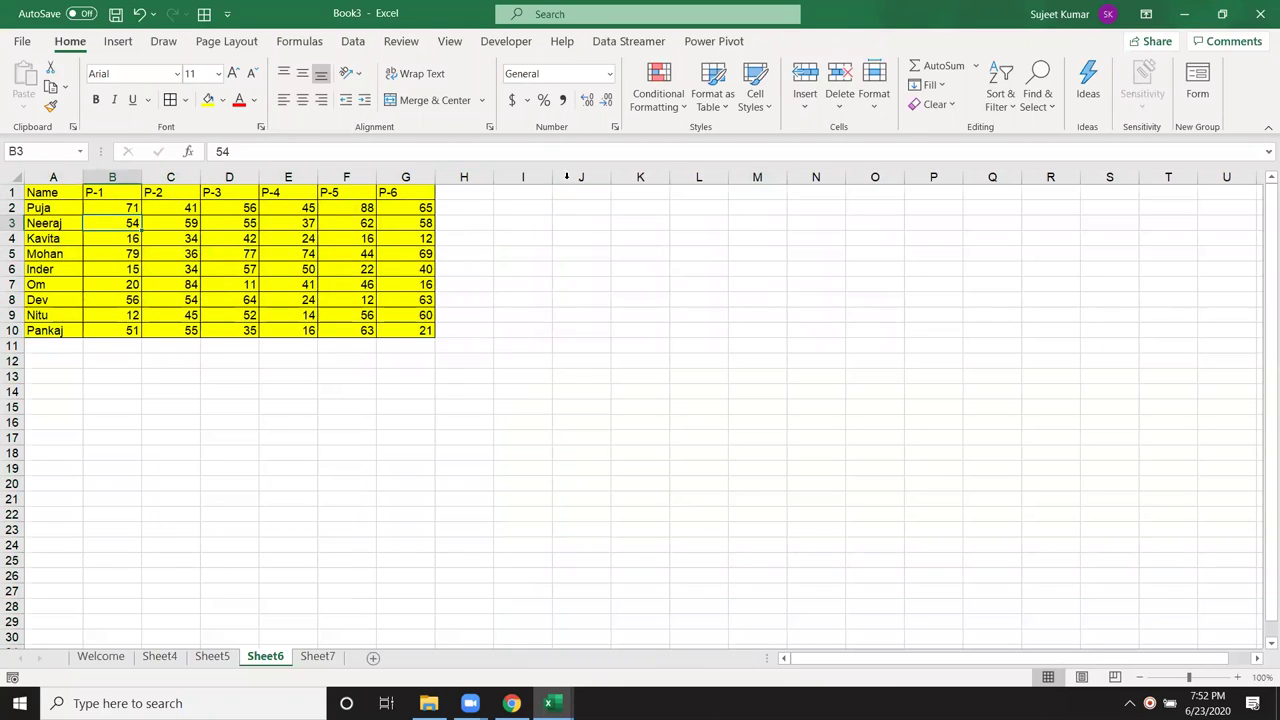
click(754, 190)
text(=)
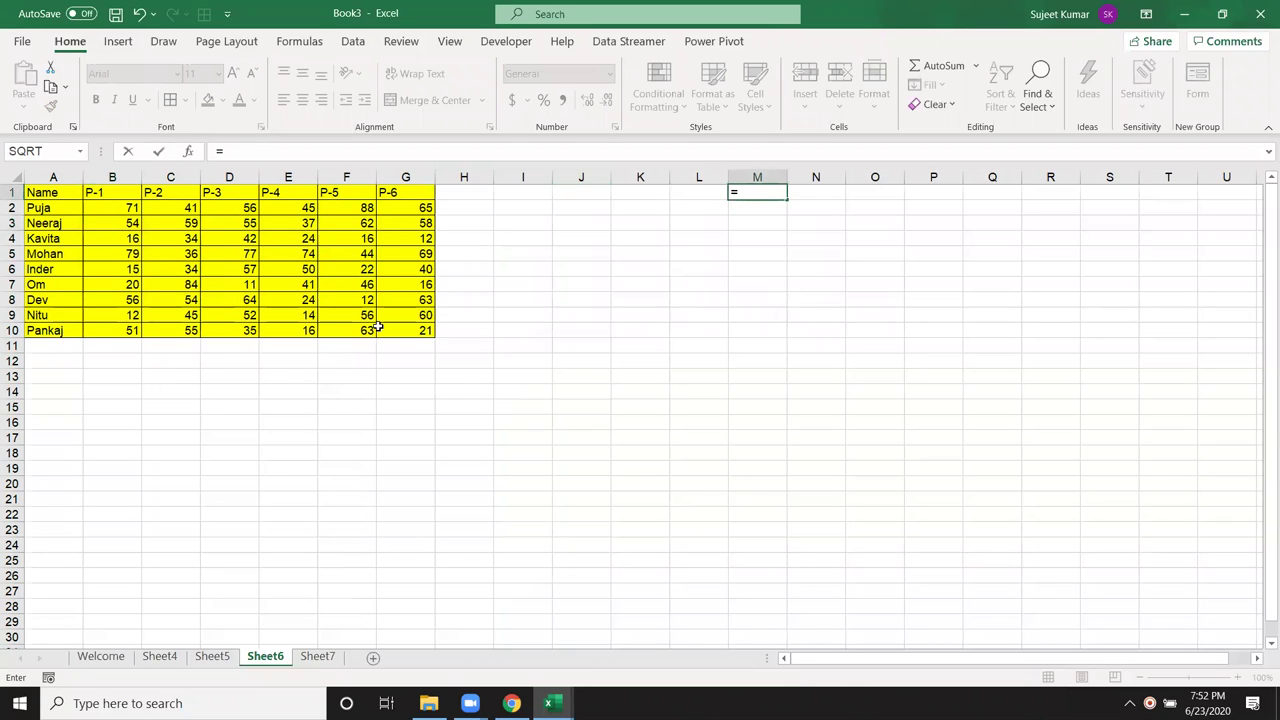
click(51, 192)
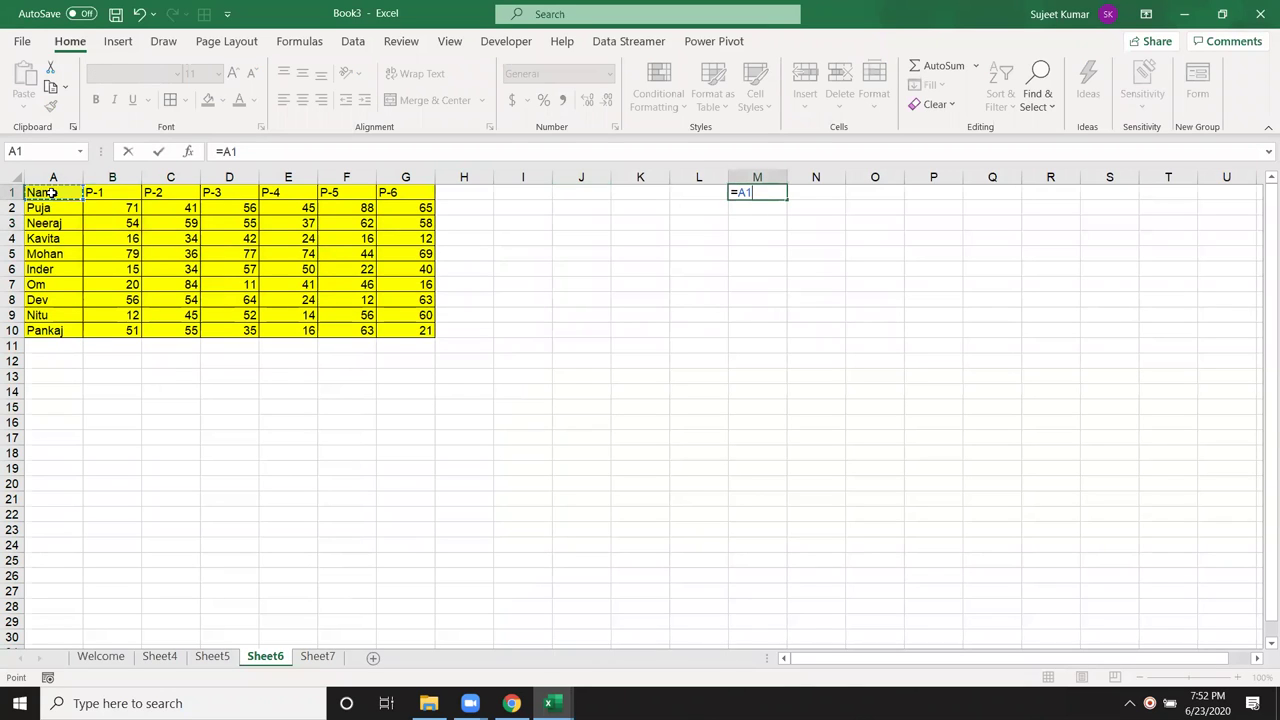
key(Return)
click(750, 177)
click(750, 192)
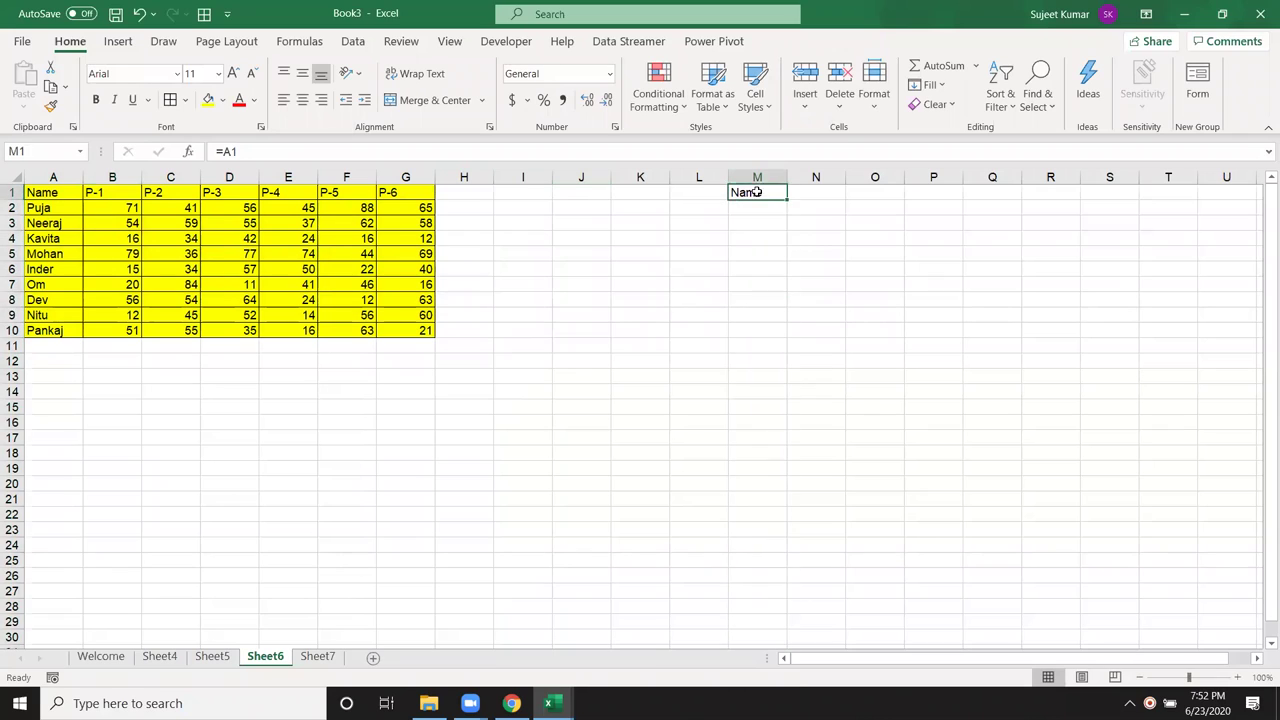
mouse_move(786, 197)
mouse_down()
mouse_move(986, 223)
mouse_move(1131, 317)
mouse_move(1146, 200)
mouse_move(1126, 331)
mouse_up()
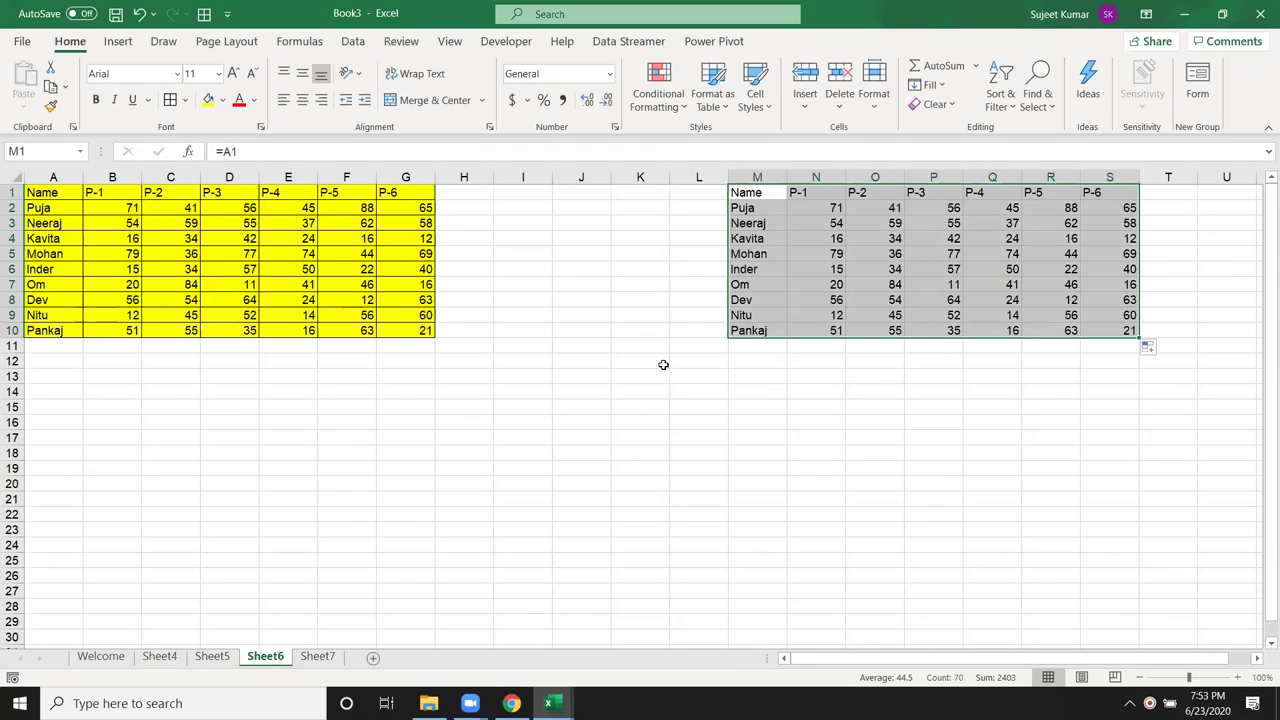
click(642, 302)
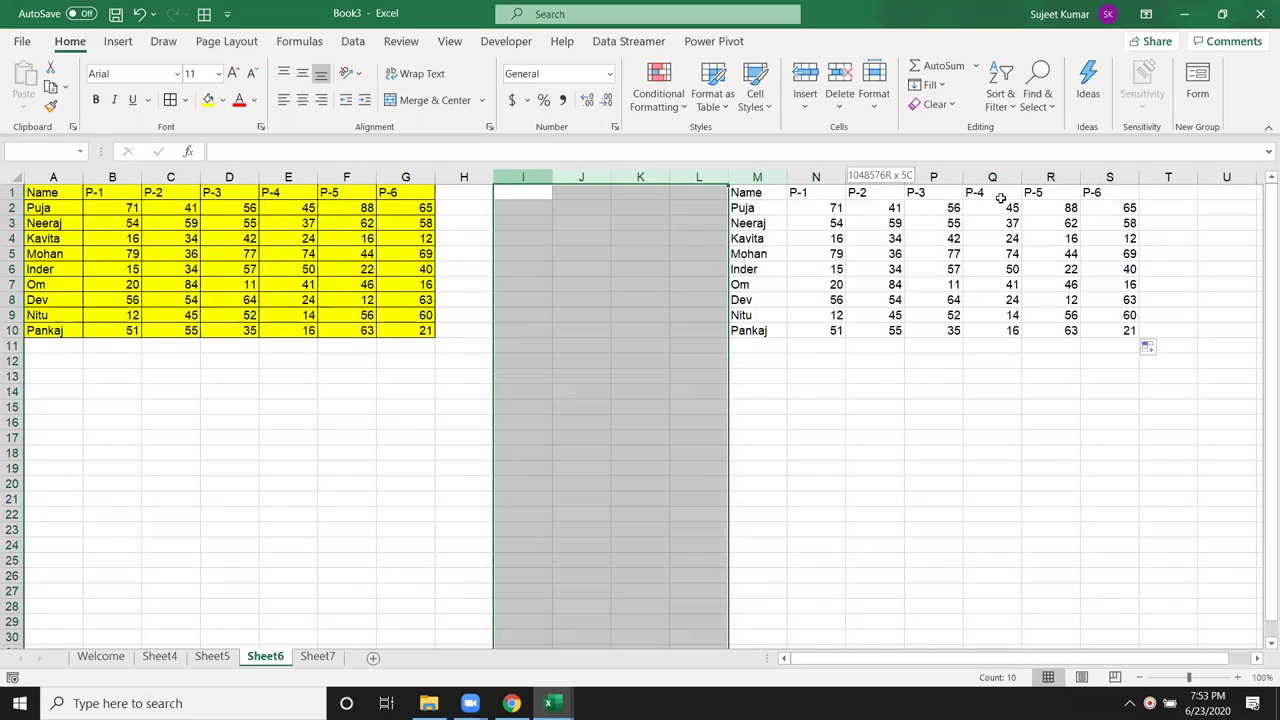
drag(525, 177, 1115, 207)
key(Delete)
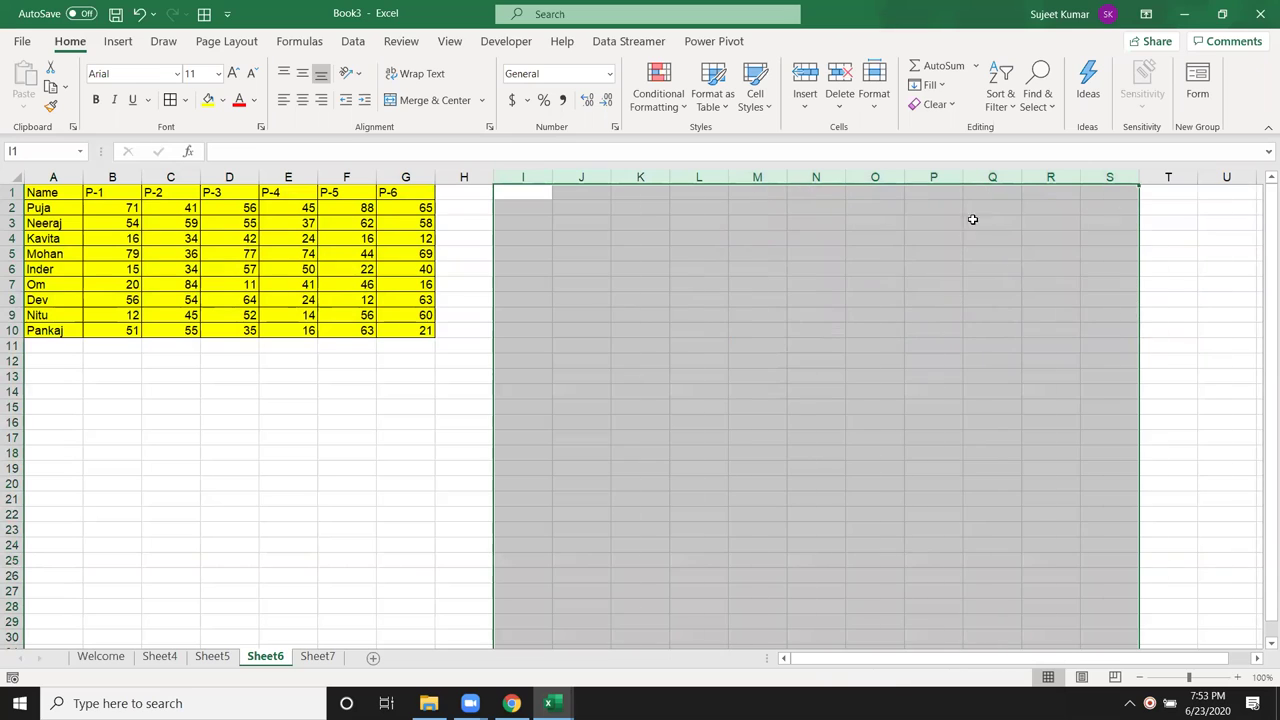
click(55, 192)
- Enter =A1 in M1 and fill it across and down to mirror the score table
mouse_move(55, 192)
mouse_down()
mouse_move(50, 327)
mouse_move(96, 330)
mouse_up()
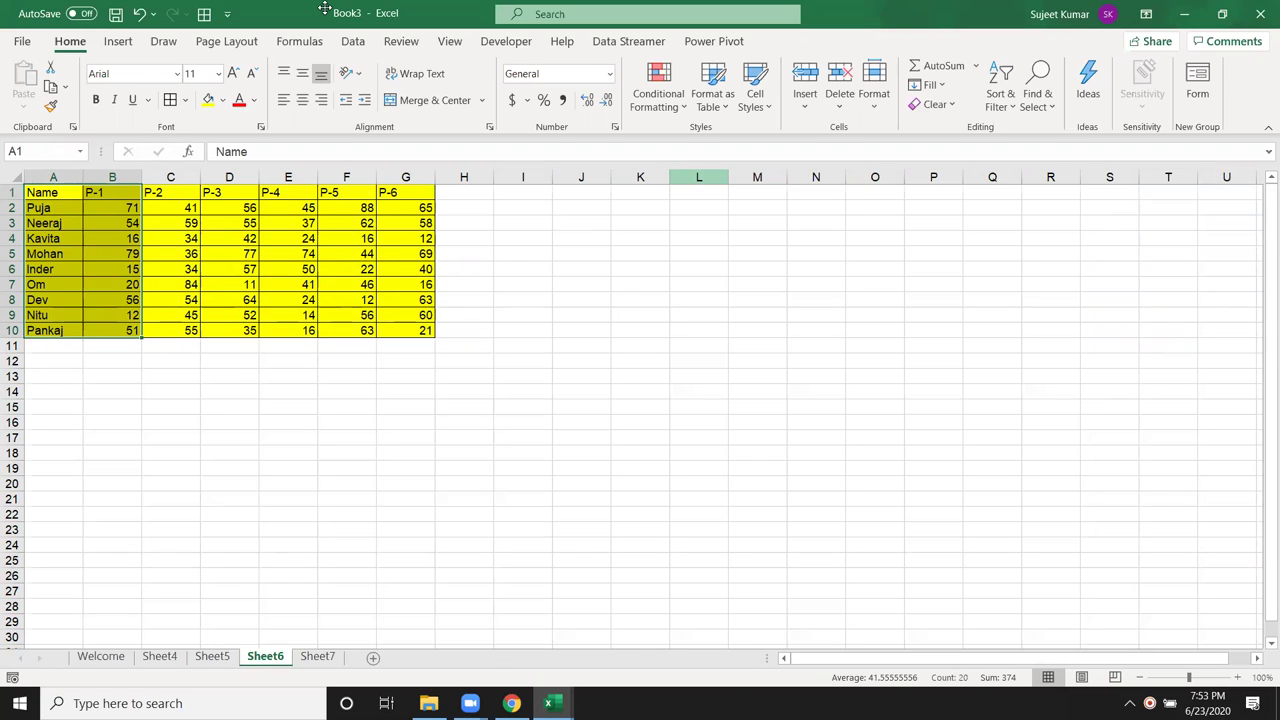
click(767, 195)
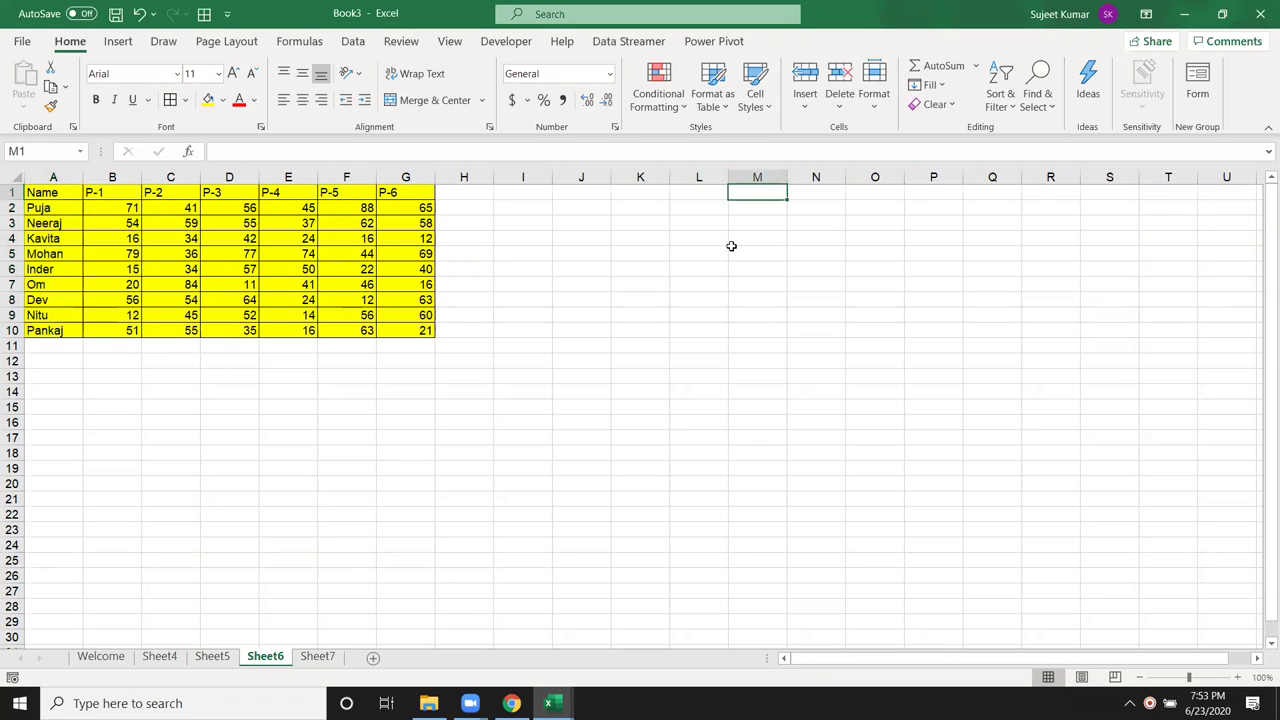
text(=)
click(59, 195)
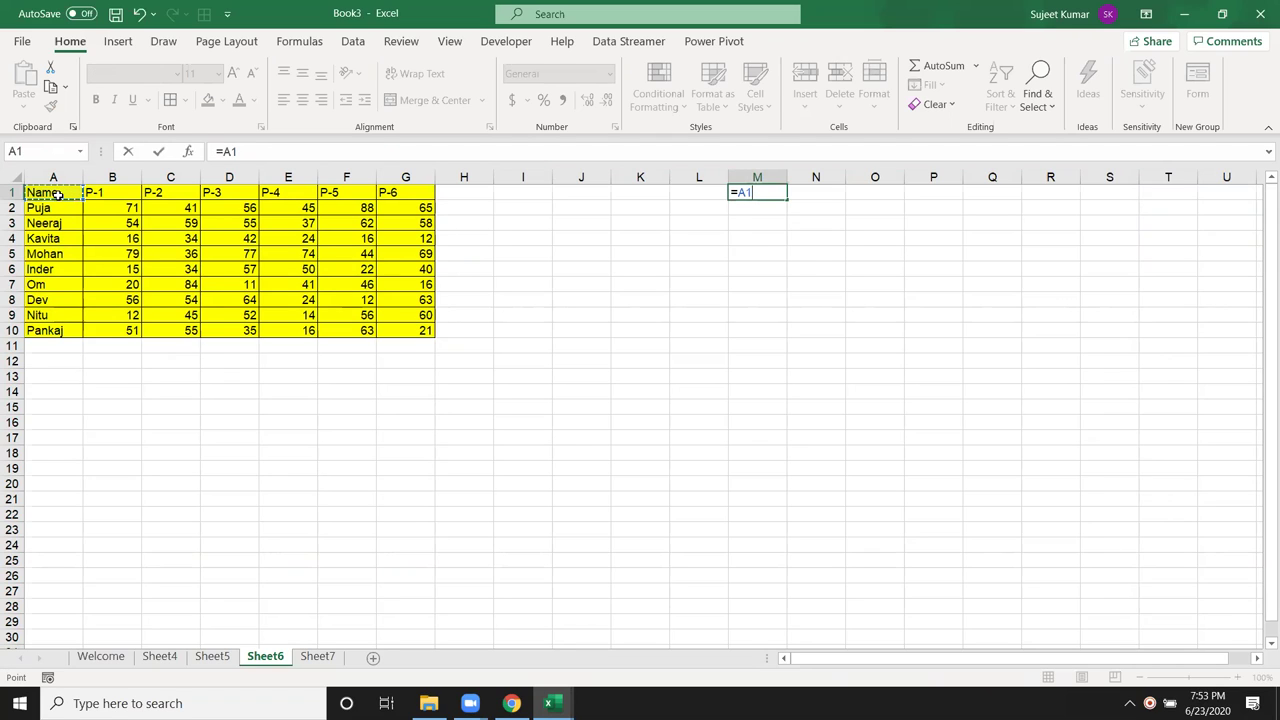
key(Return)
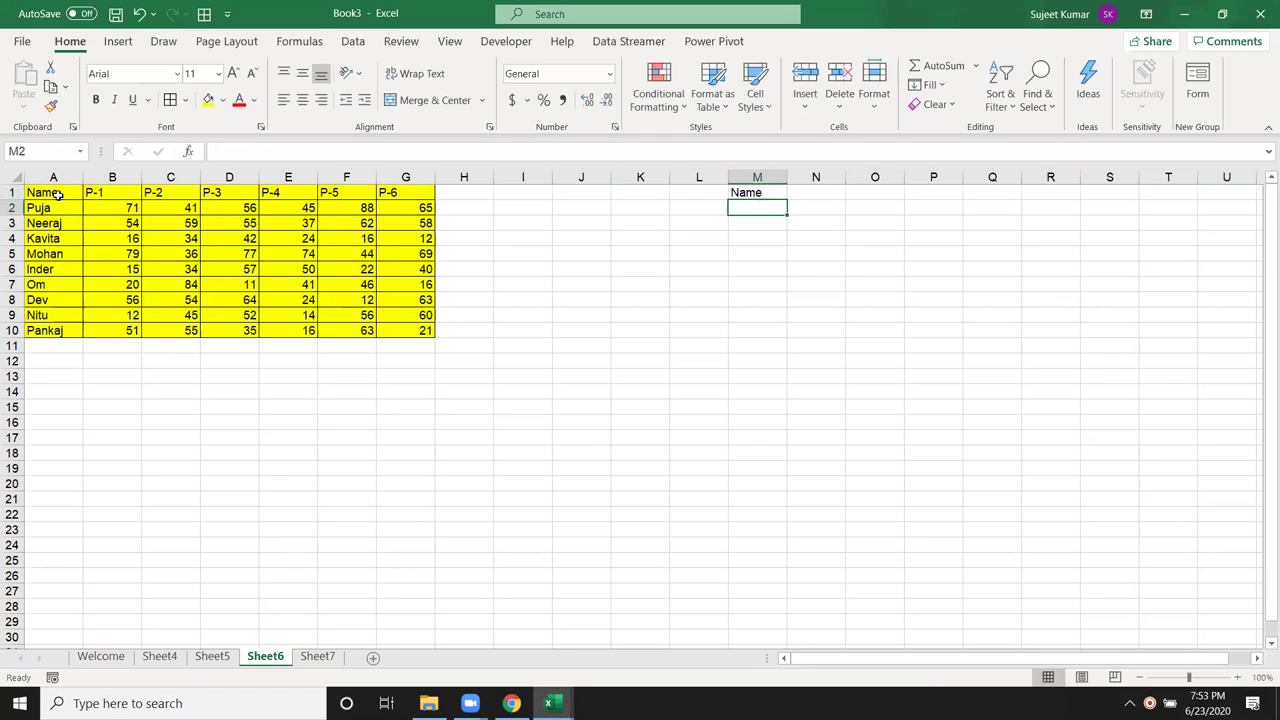
click(59, 195)
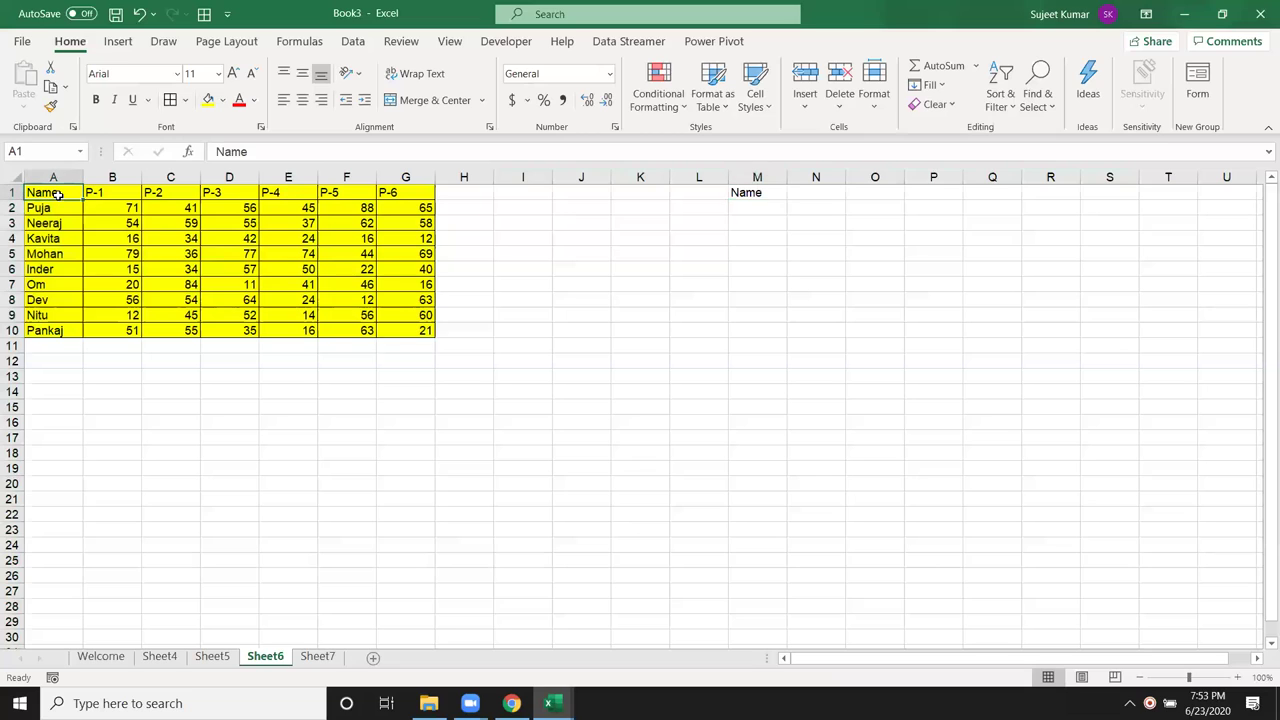
click(757, 192)
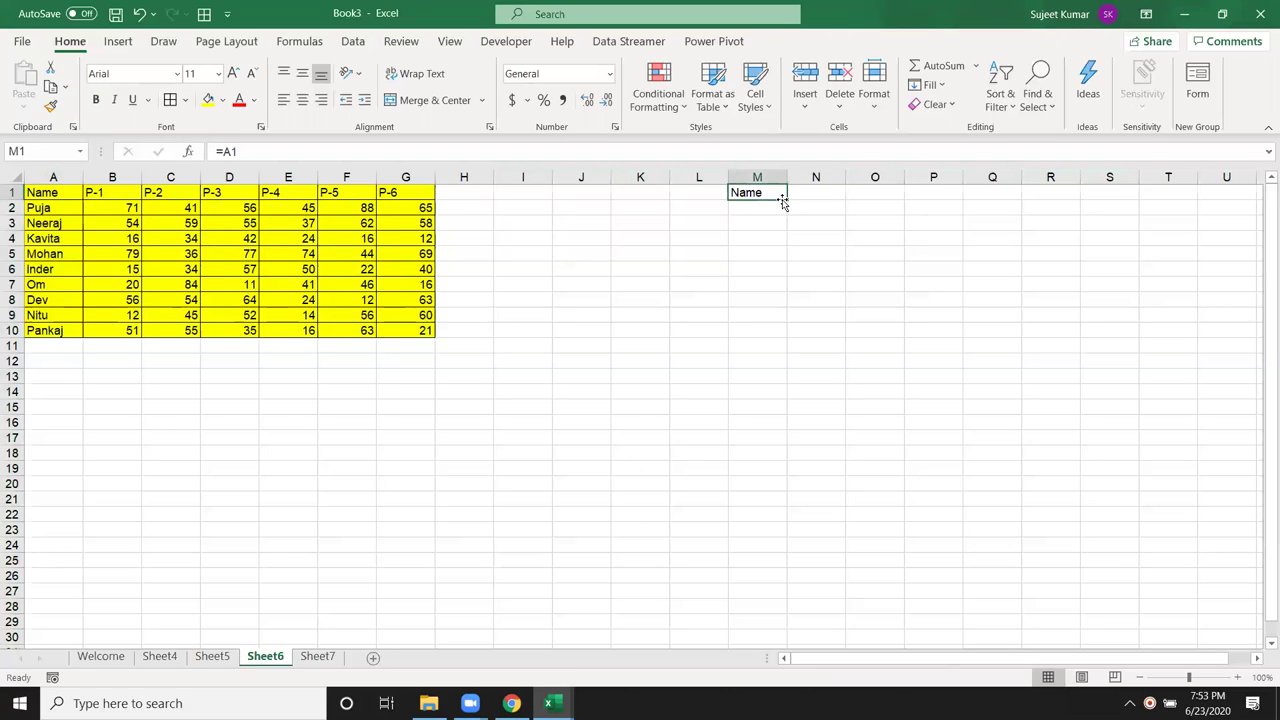
drag(786, 200, 1190, 225)
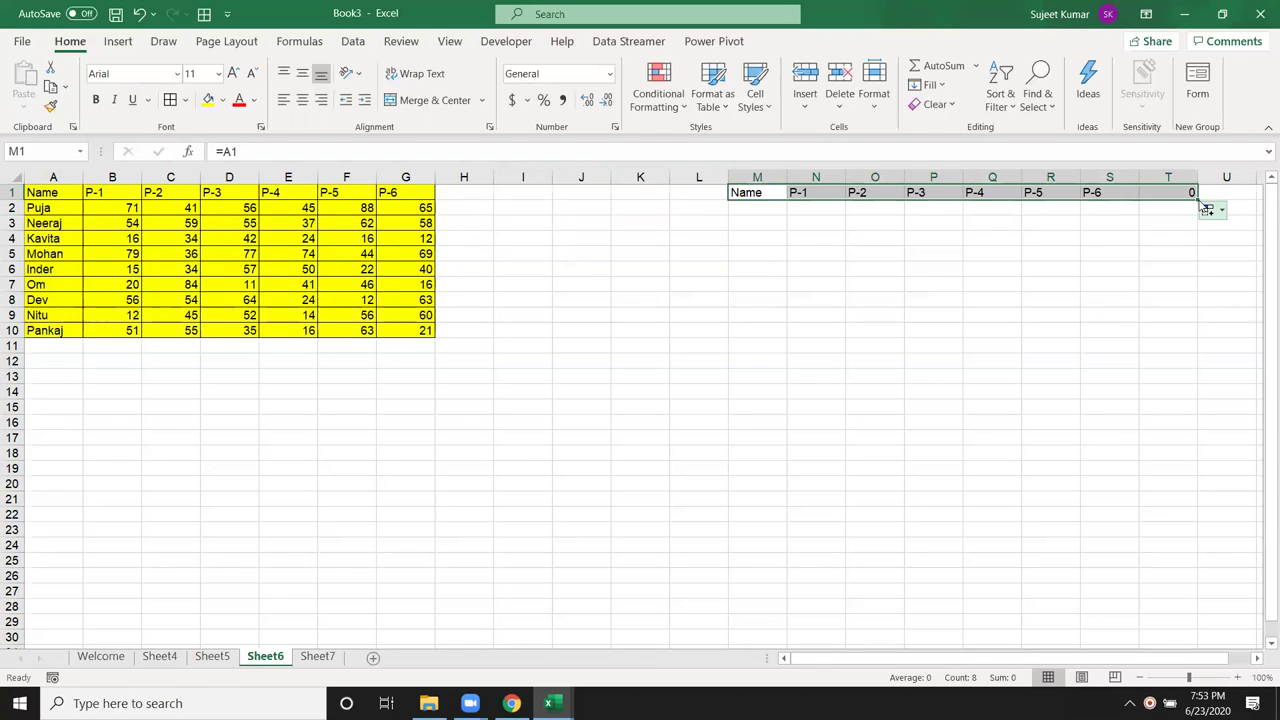
drag(1197, 200, 1202, 329)
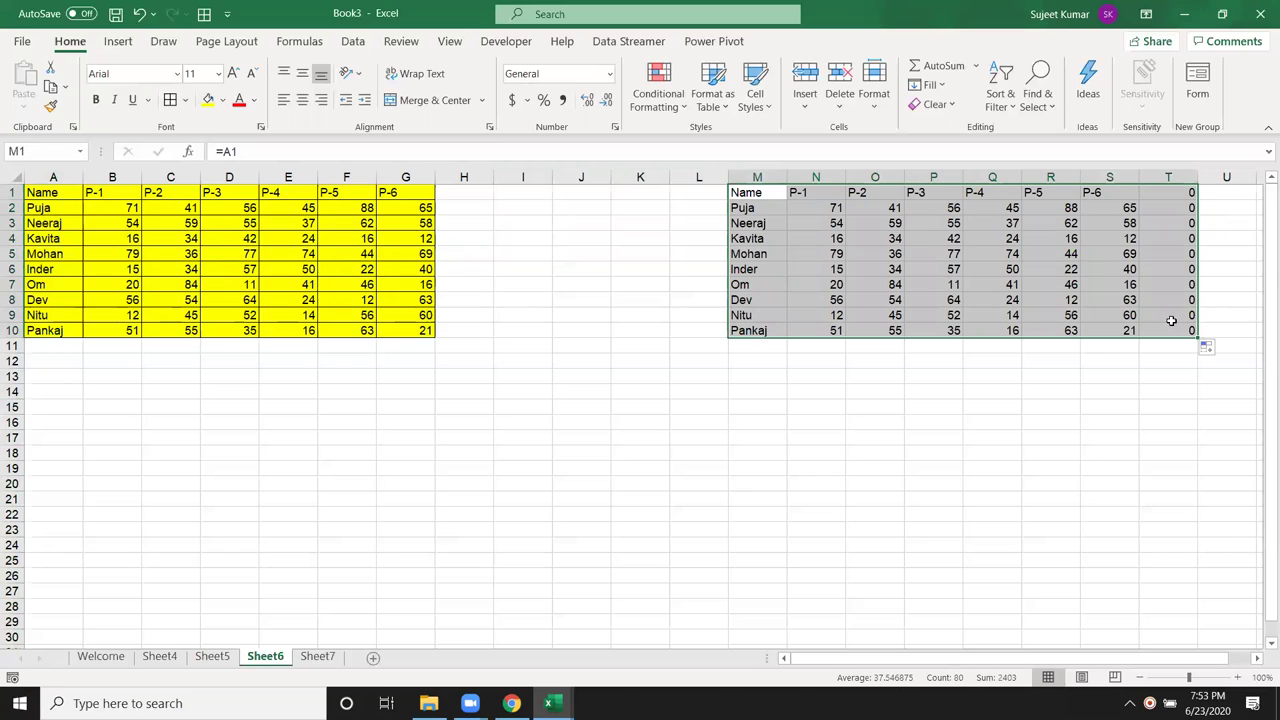
- Clear all data from columns M through T
drag(757, 177, 1181, 193)
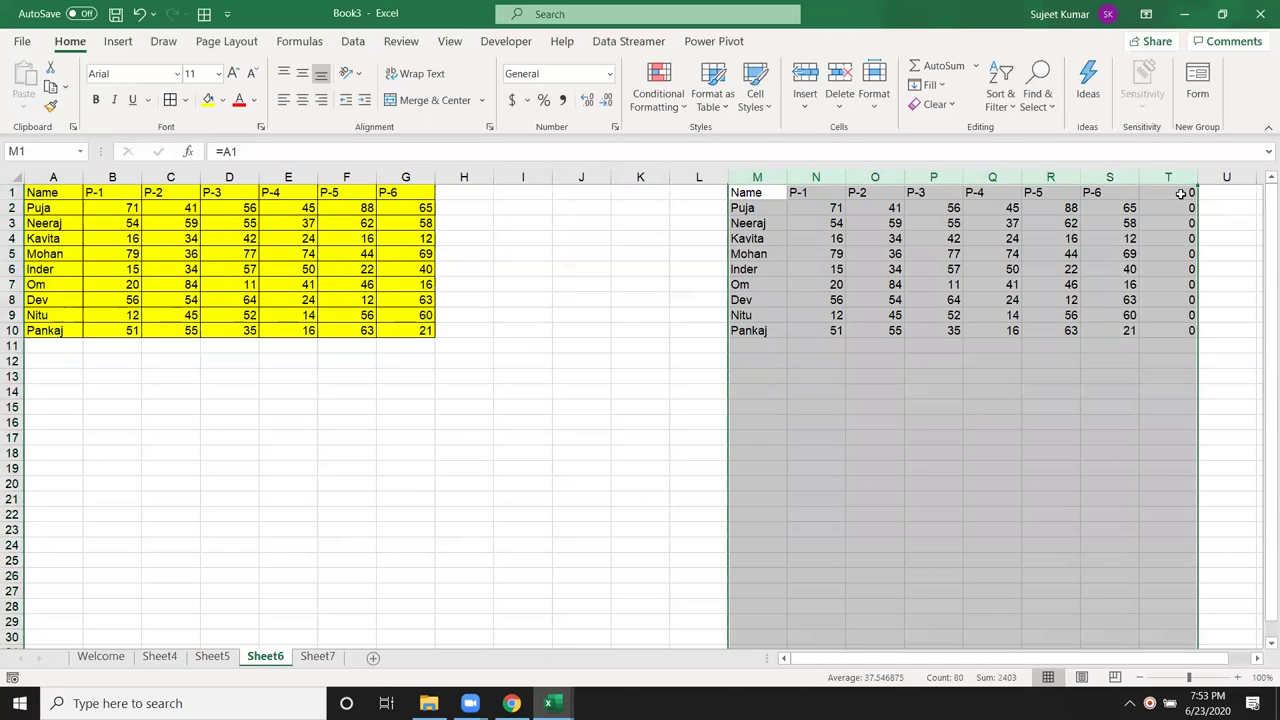
key(Delete)
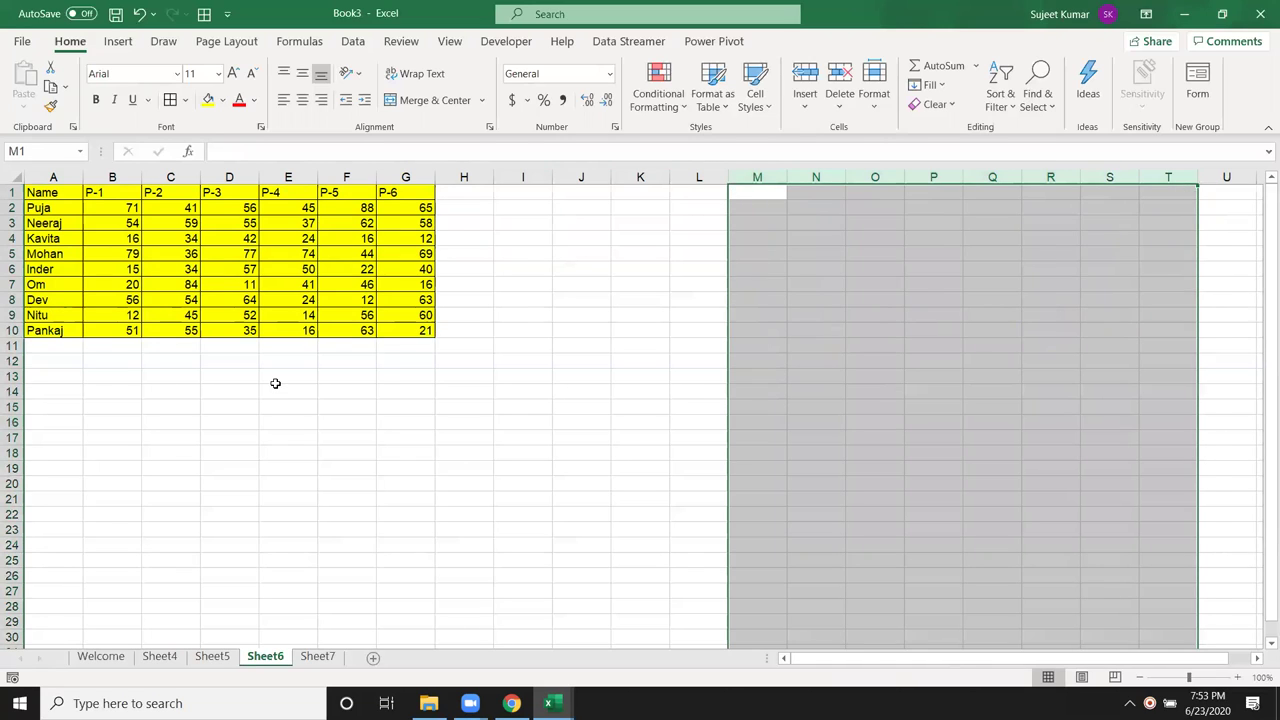
click(275, 383)
- Copy the Name, P-1, P-4 and P-6 ranges A1:A10, B1:B10, E1:E10 and G1:G10
click(113, 189)
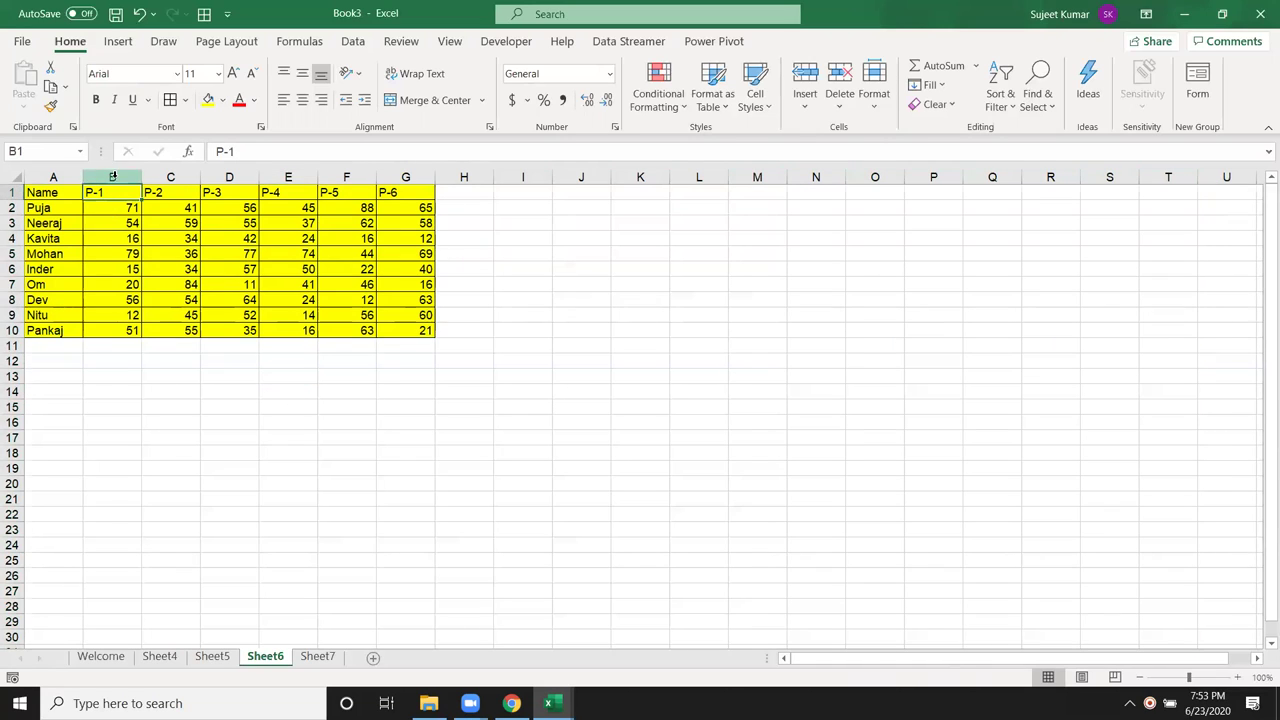
click(113, 177)
click(288, 177)
click(405, 177)
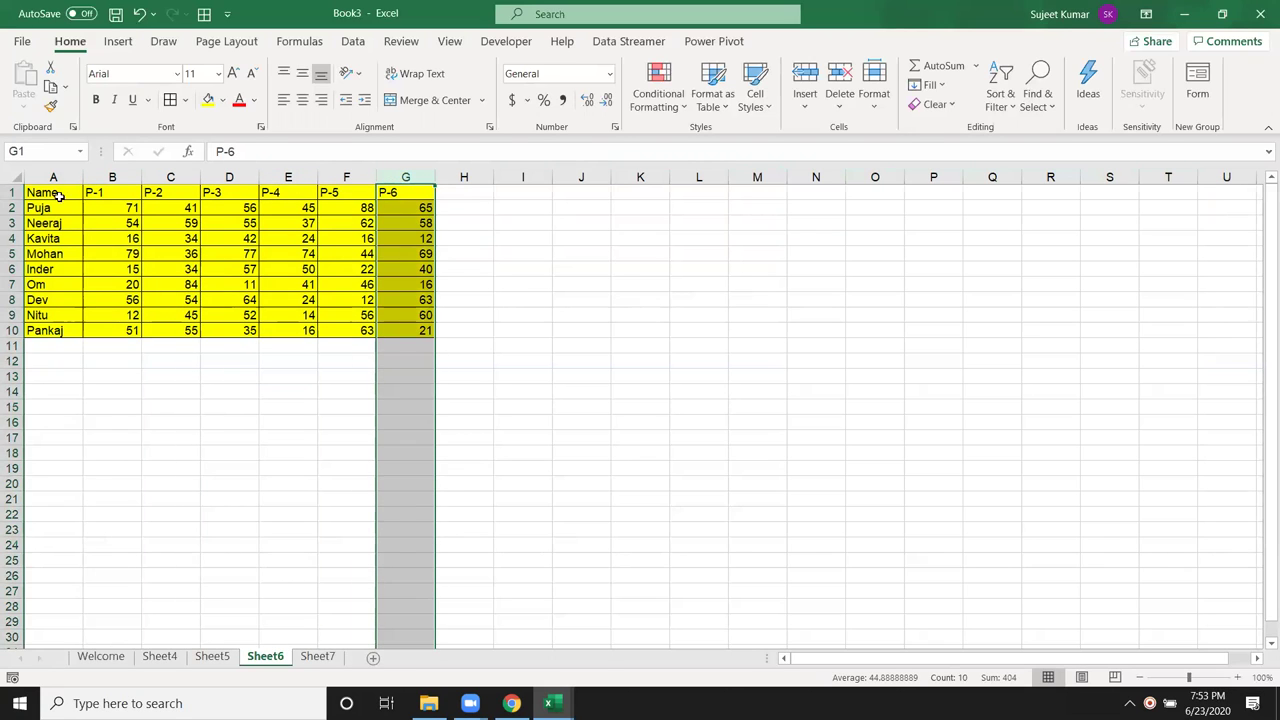
drag(58, 196, 28, 330)
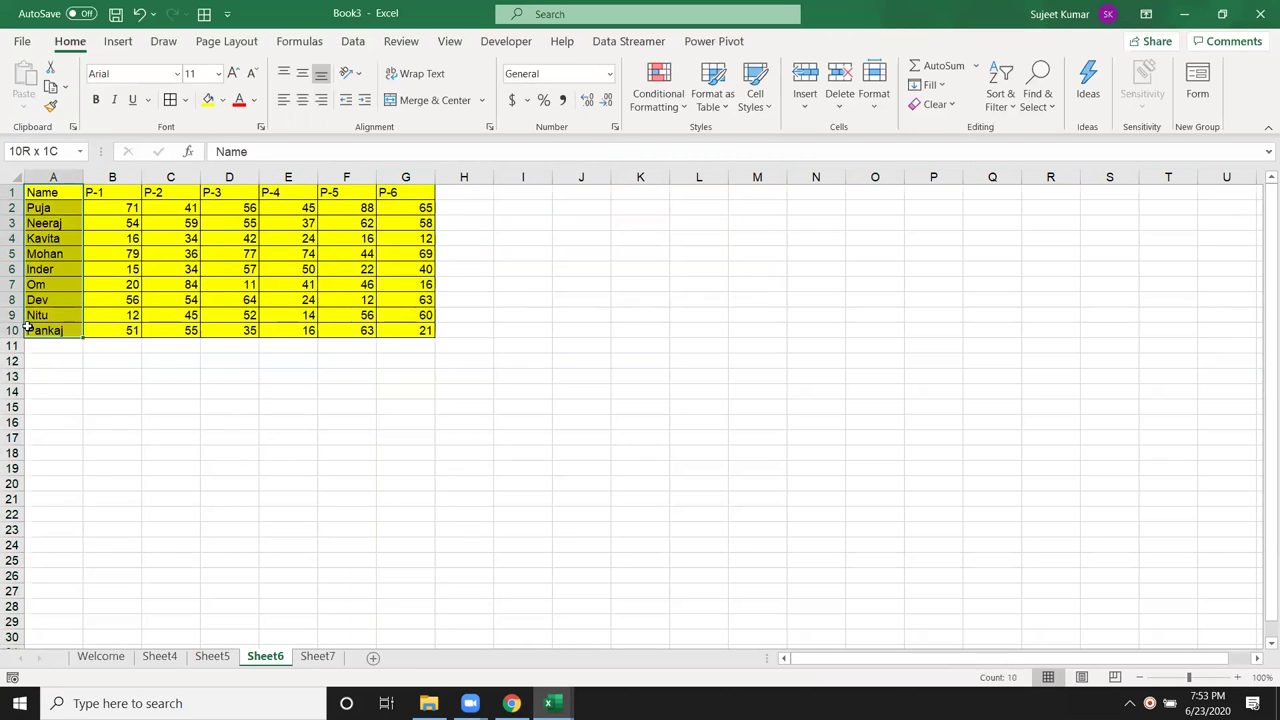
ctrl+drag(113, 192, 112, 330)
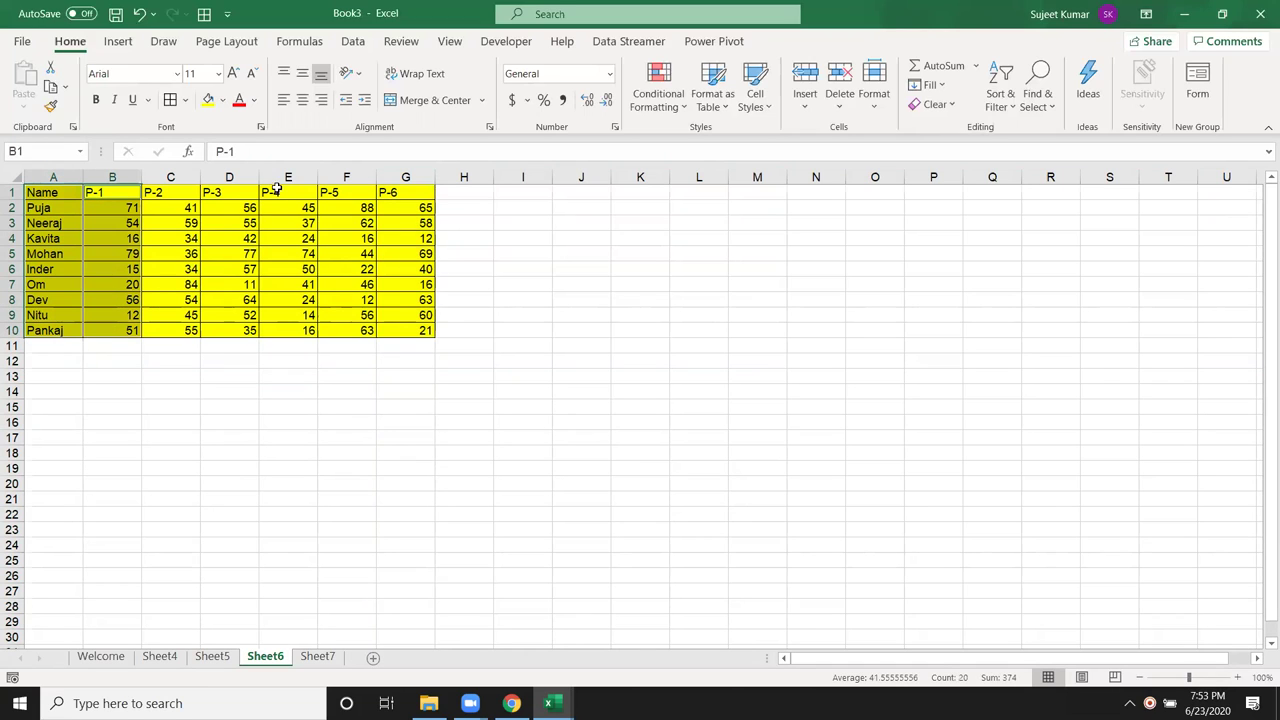
ctrl+drag(277, 189, 291, 328)
ctrl+drag(418, 188, 410, 330)
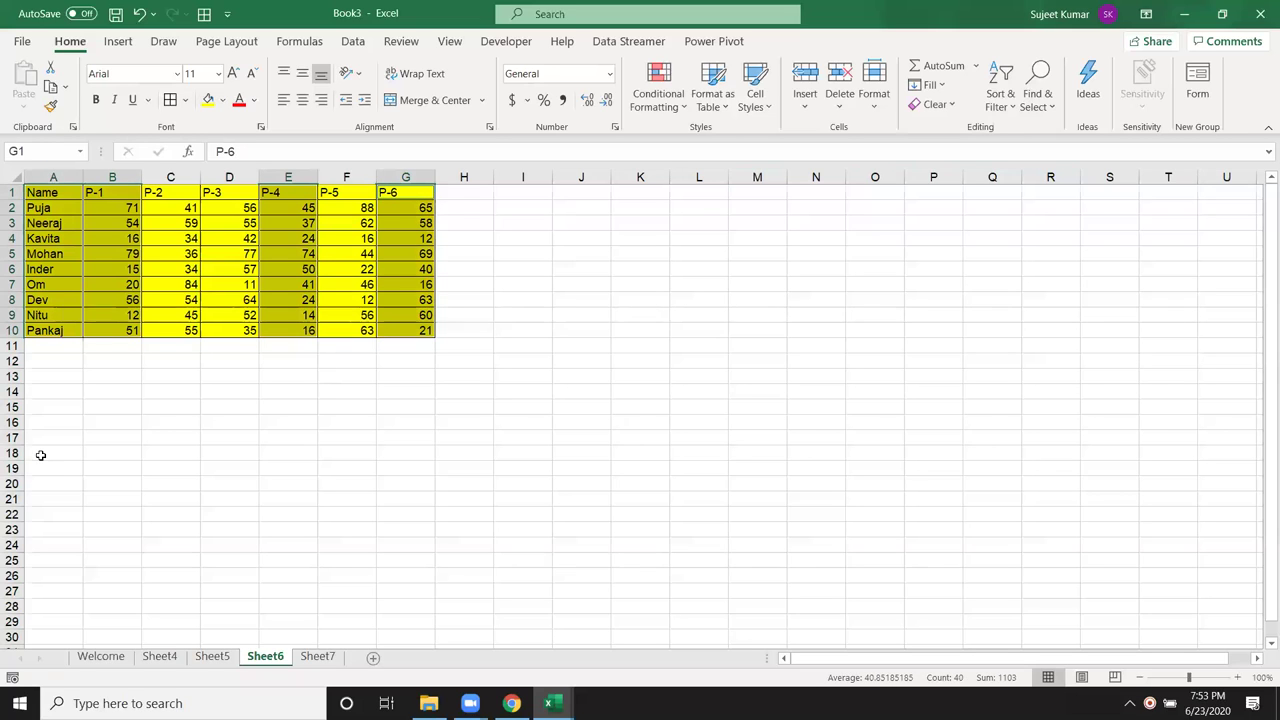
key(ctrl+c)
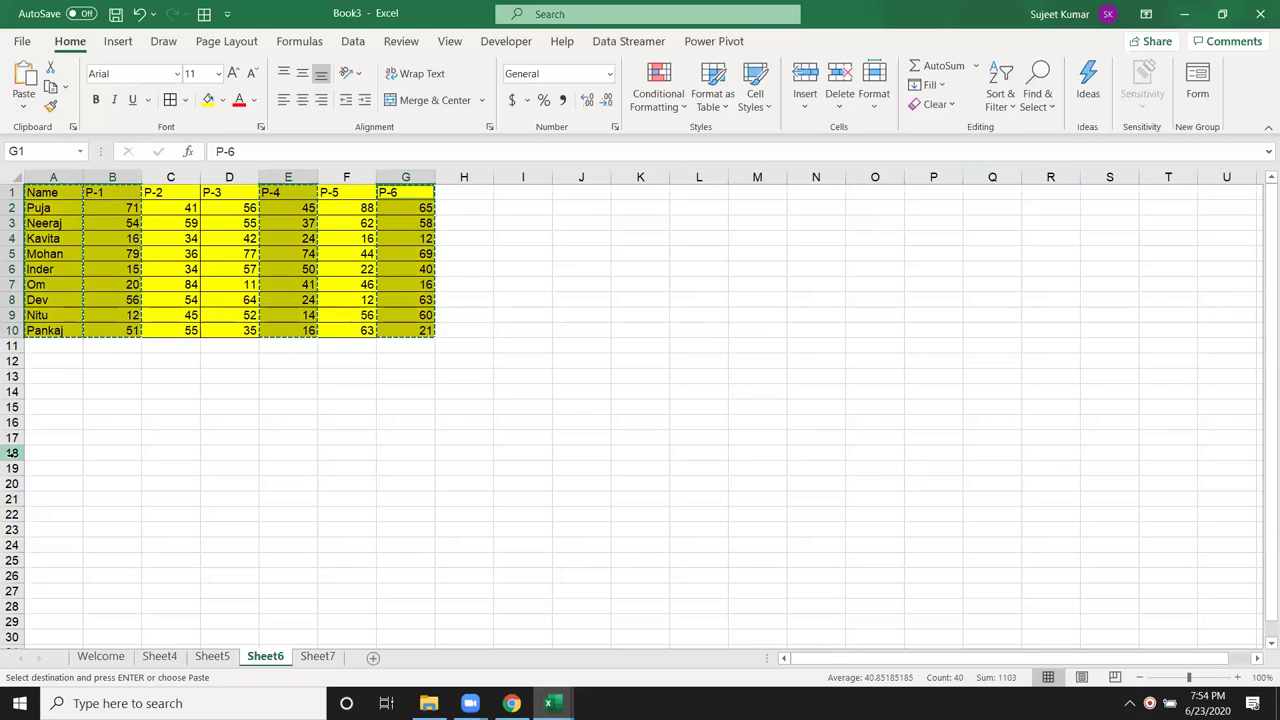
- Paste Link the copied columns at K1 so K1:N10 stays linked
click(634, 198)
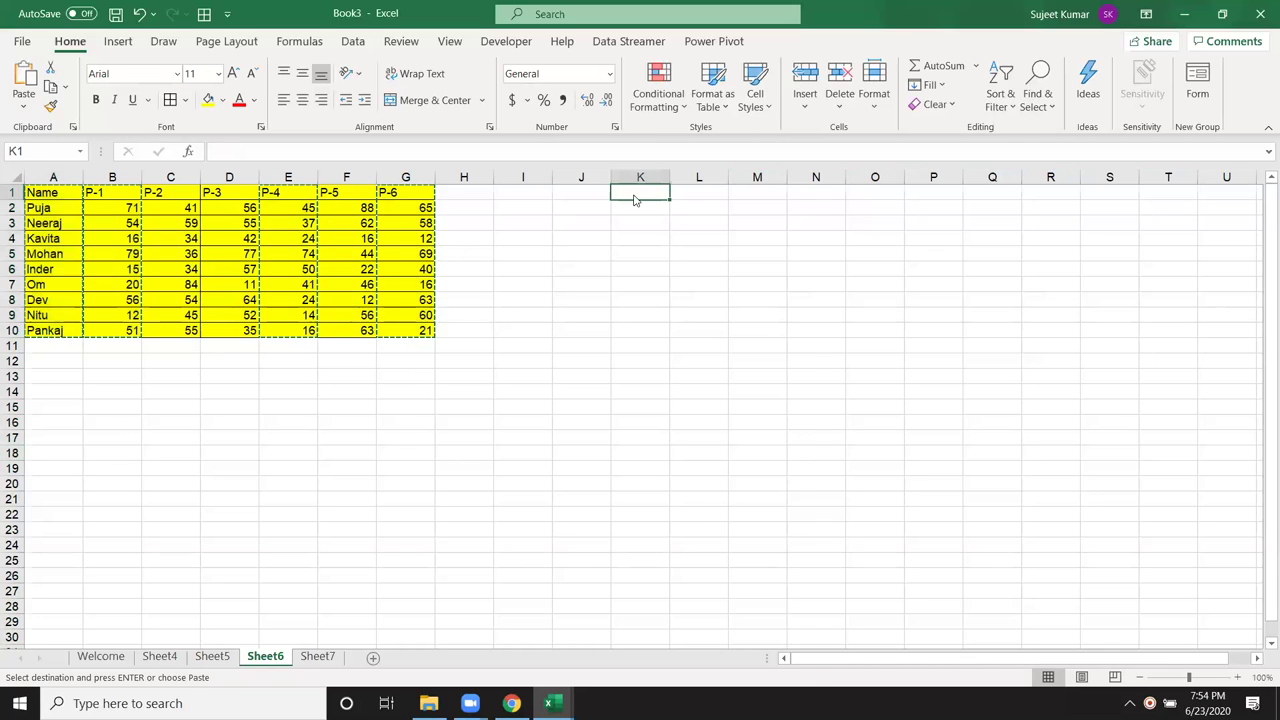
right_click(634, 198)
click(697, 312)
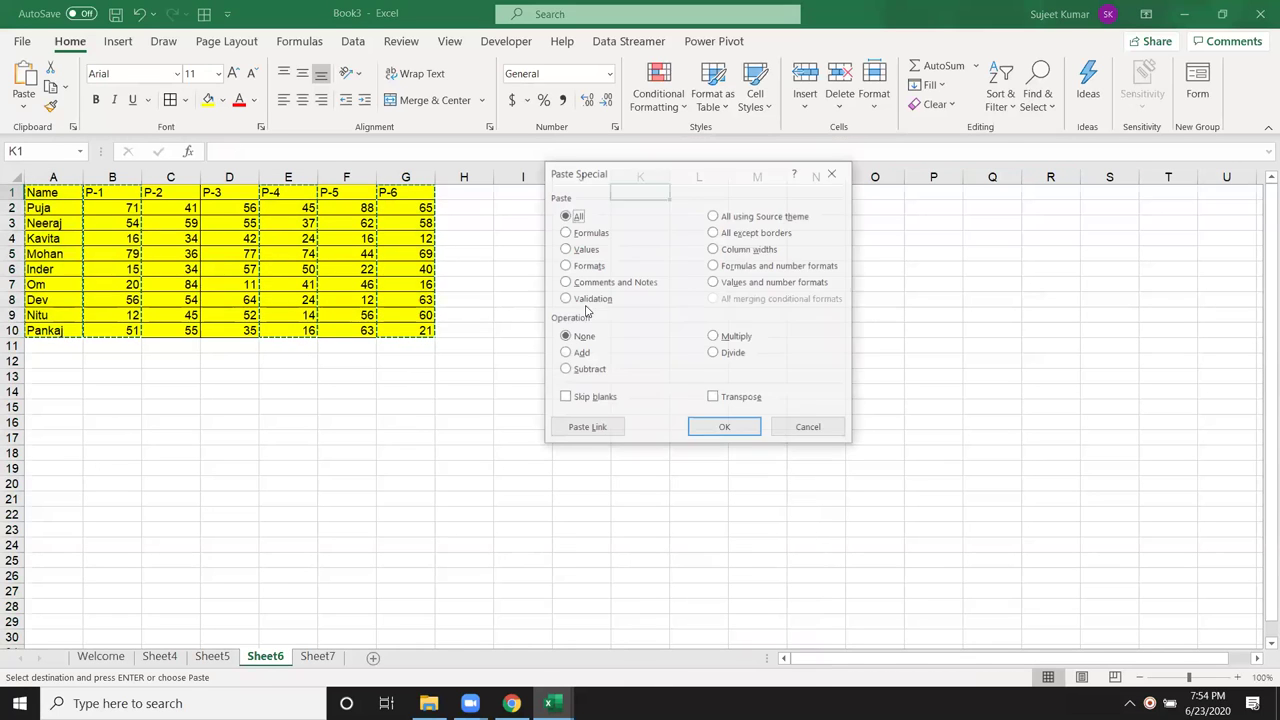
click(602, 431)
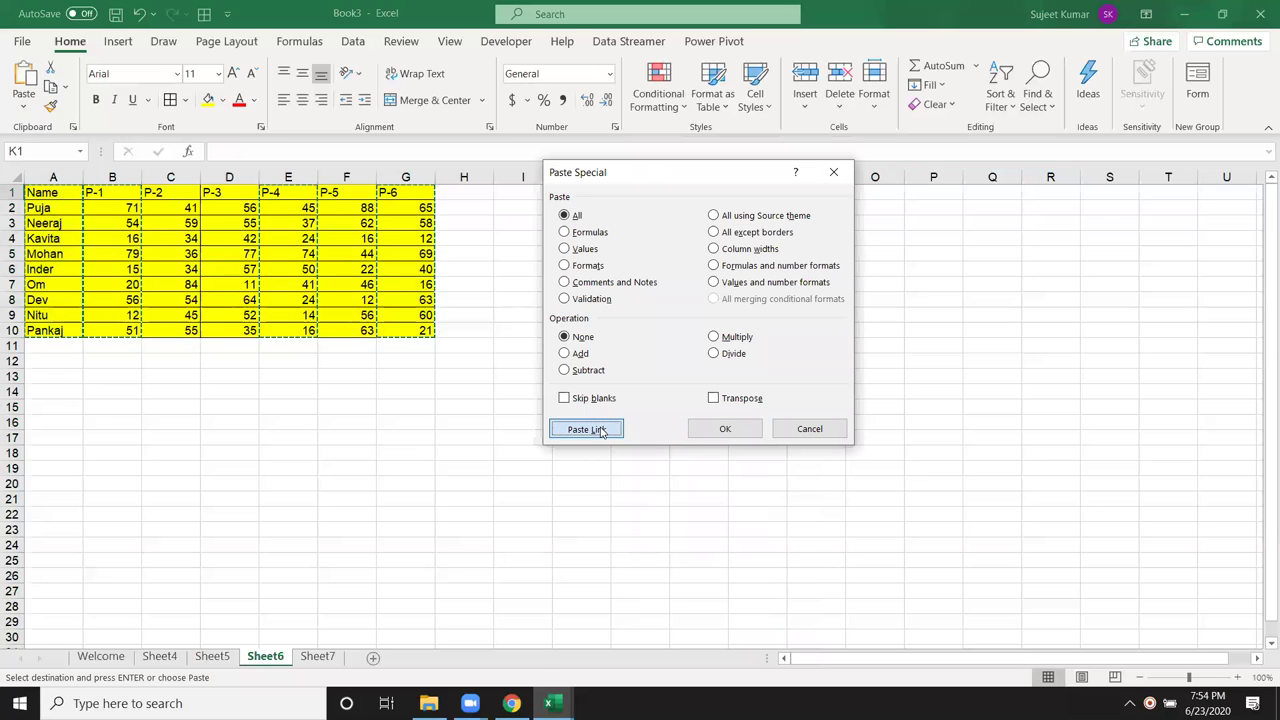
click(602, 431)
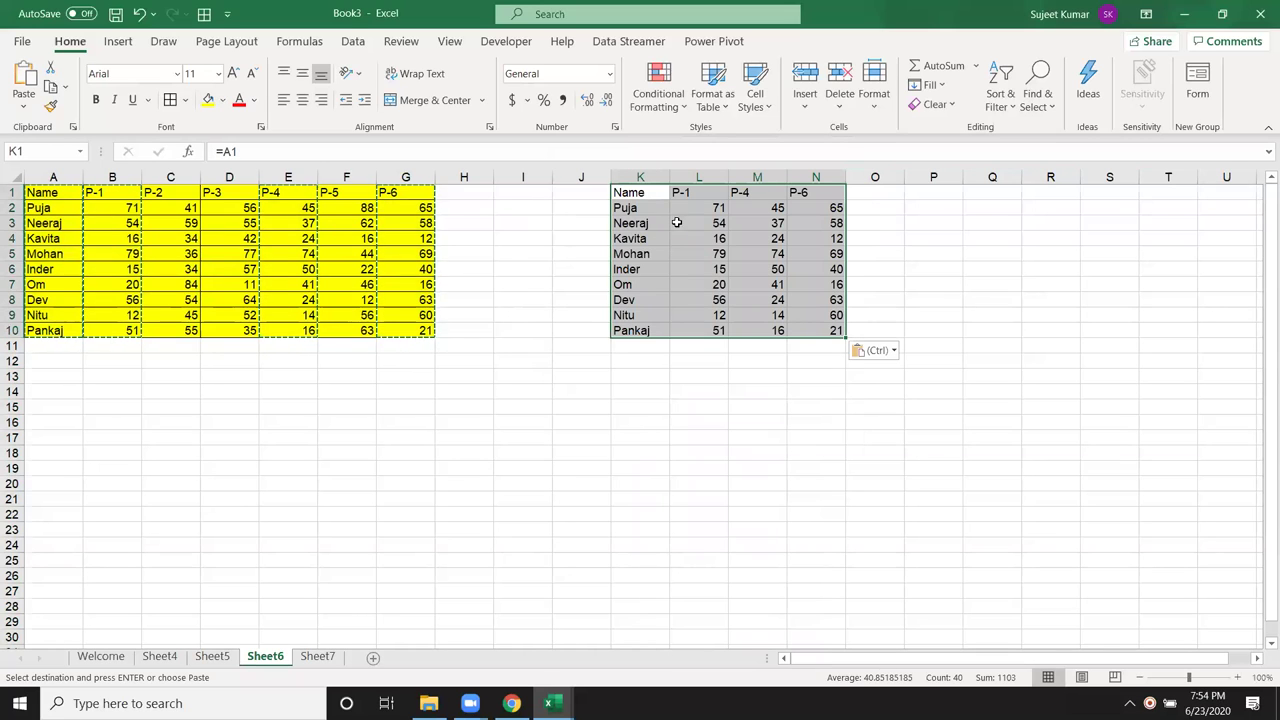
- Enter 80 as Puja's P-1 score in cell B2
click(113, 207)
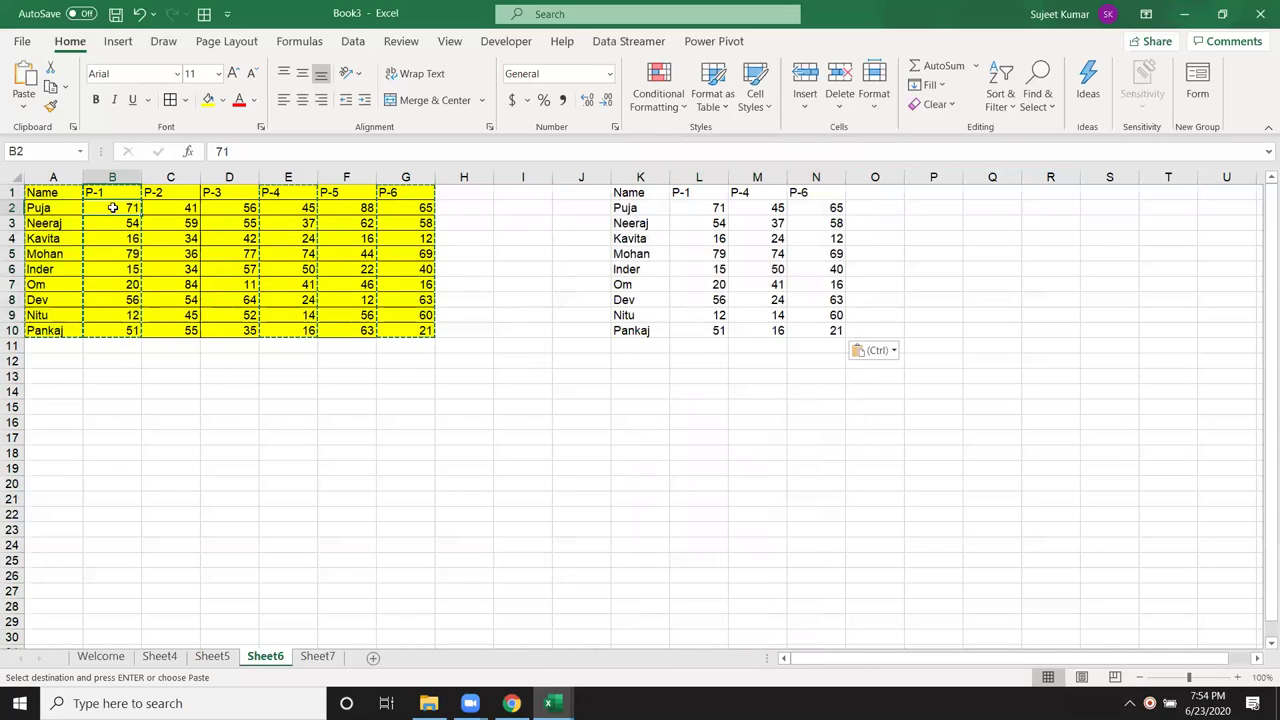
text(80)
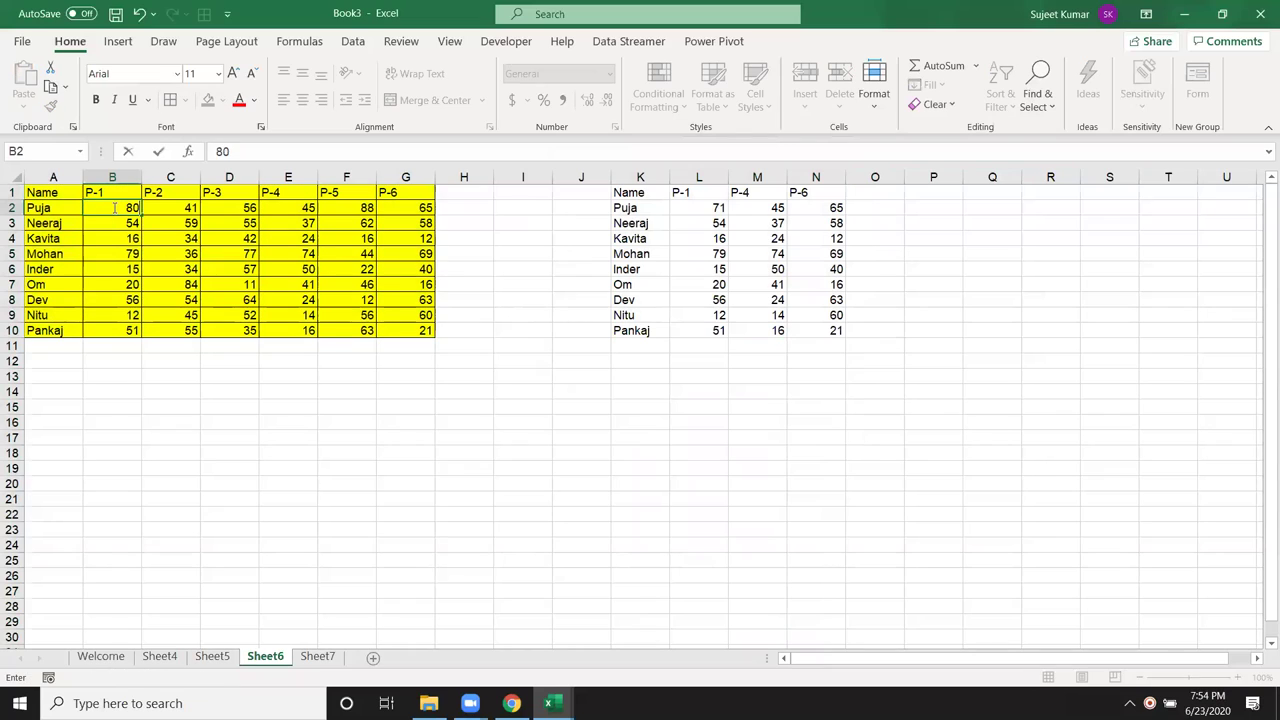
key(Return)
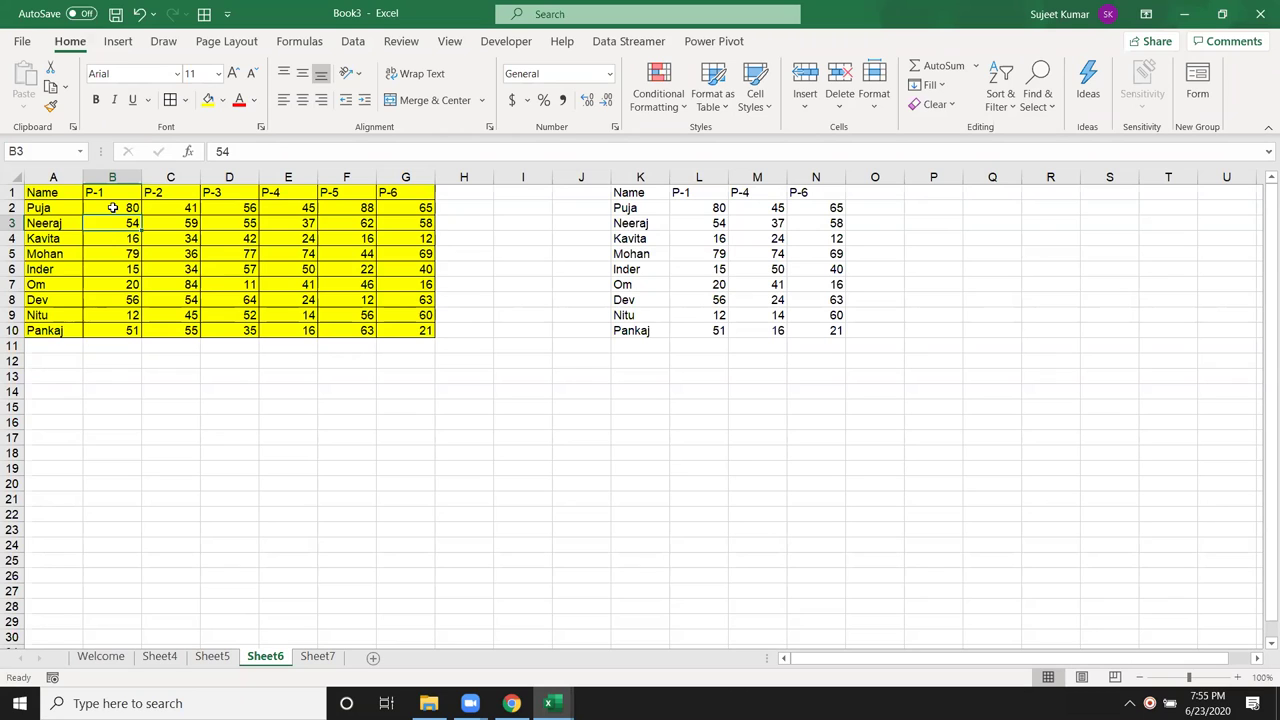
- Clear the linked copy from columns K through N
drag(640, 177, 820, 176)
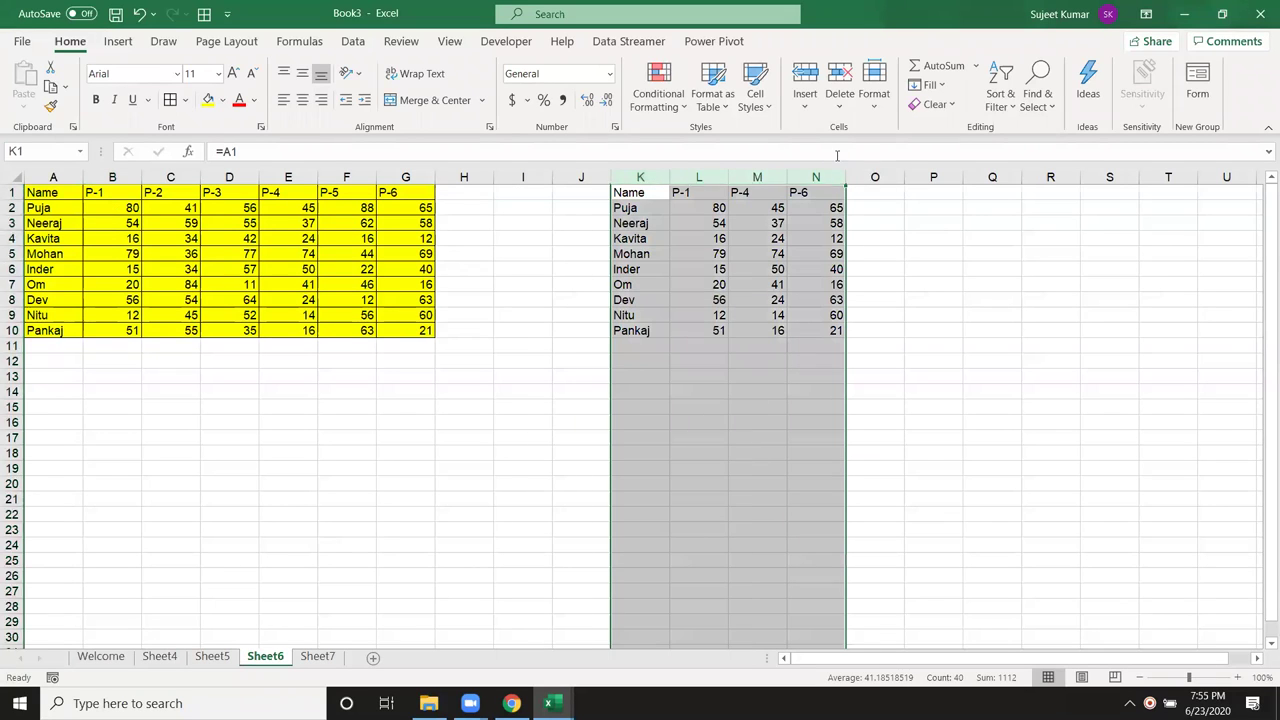
key(Delete)
click(569, 268)
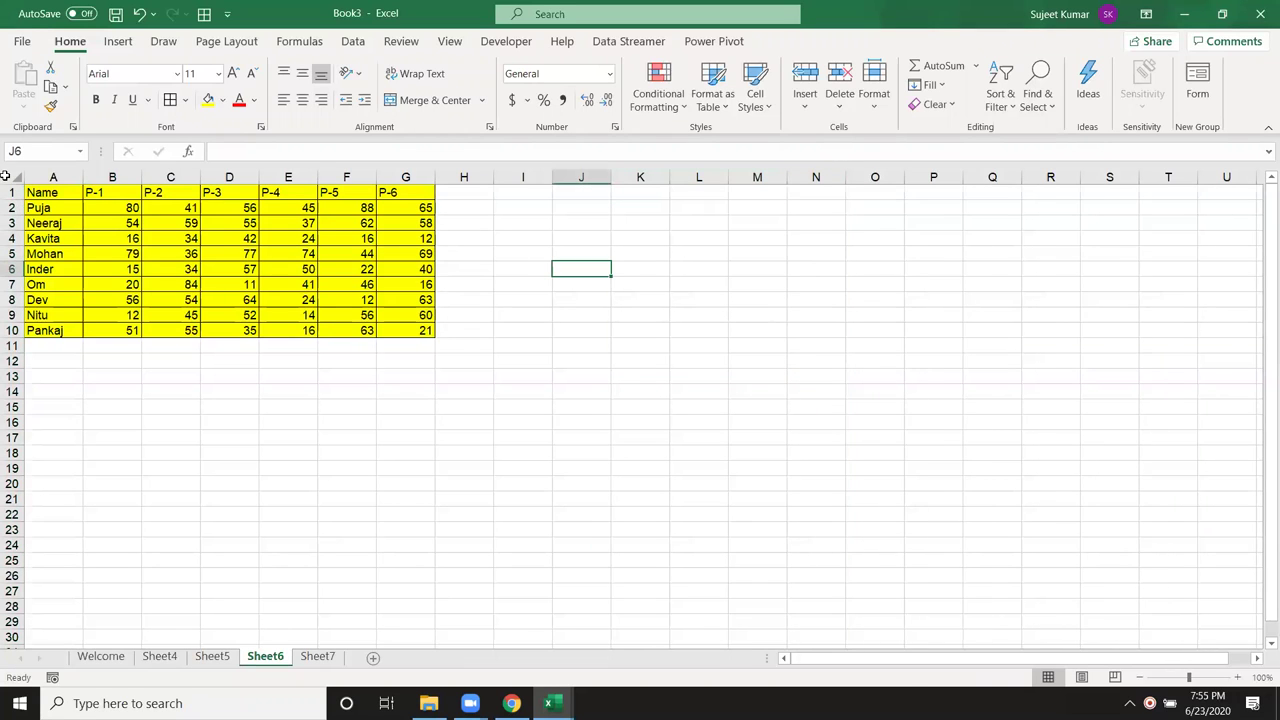
- AutoFit the widths of columns A through G to their contents
click(12, 176)
double_click(258, 177)
click(327, 248)
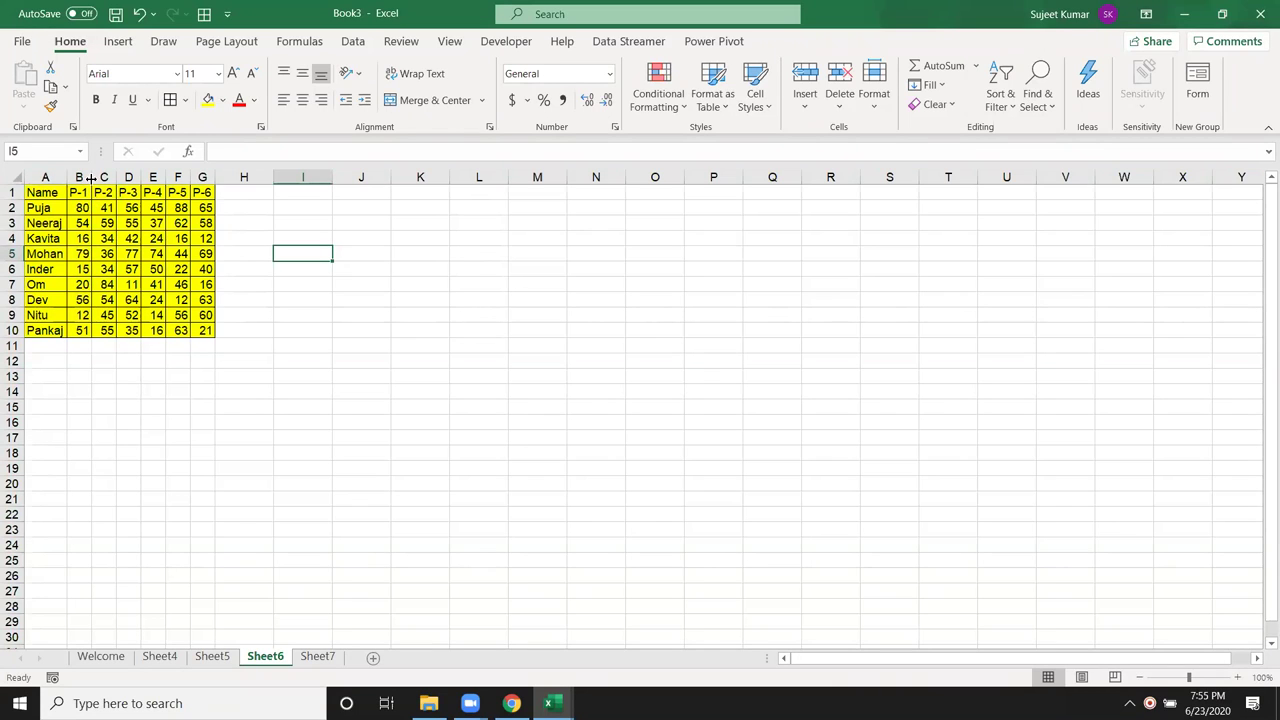
key(ctrl+z)
click(201, 232)
drag(53, 177, 437, 177)
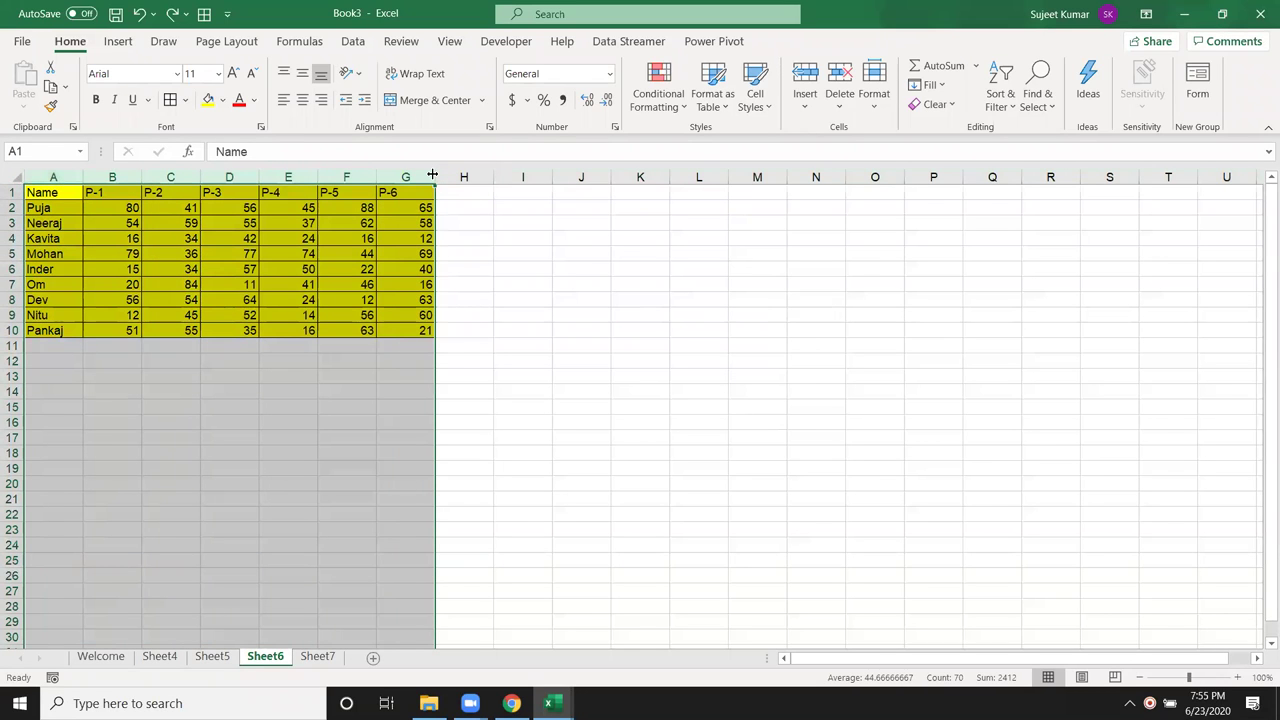
double_click(377, 176)
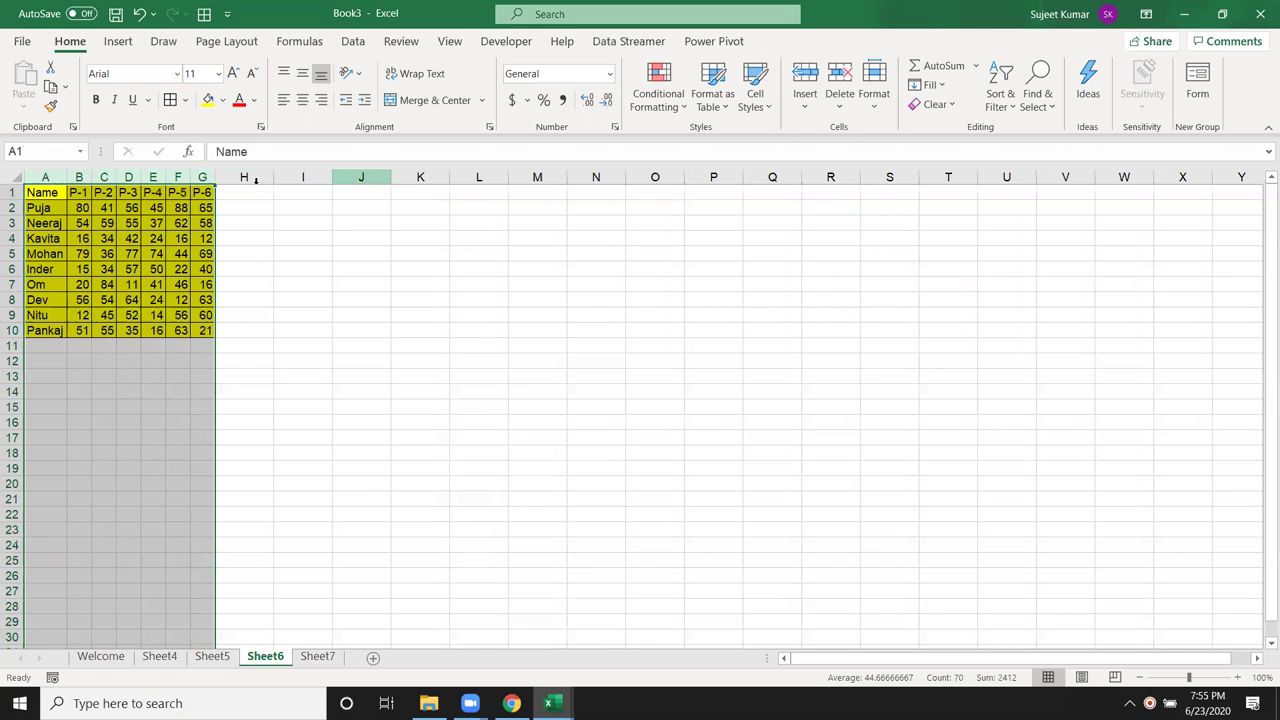
click(84, 212)
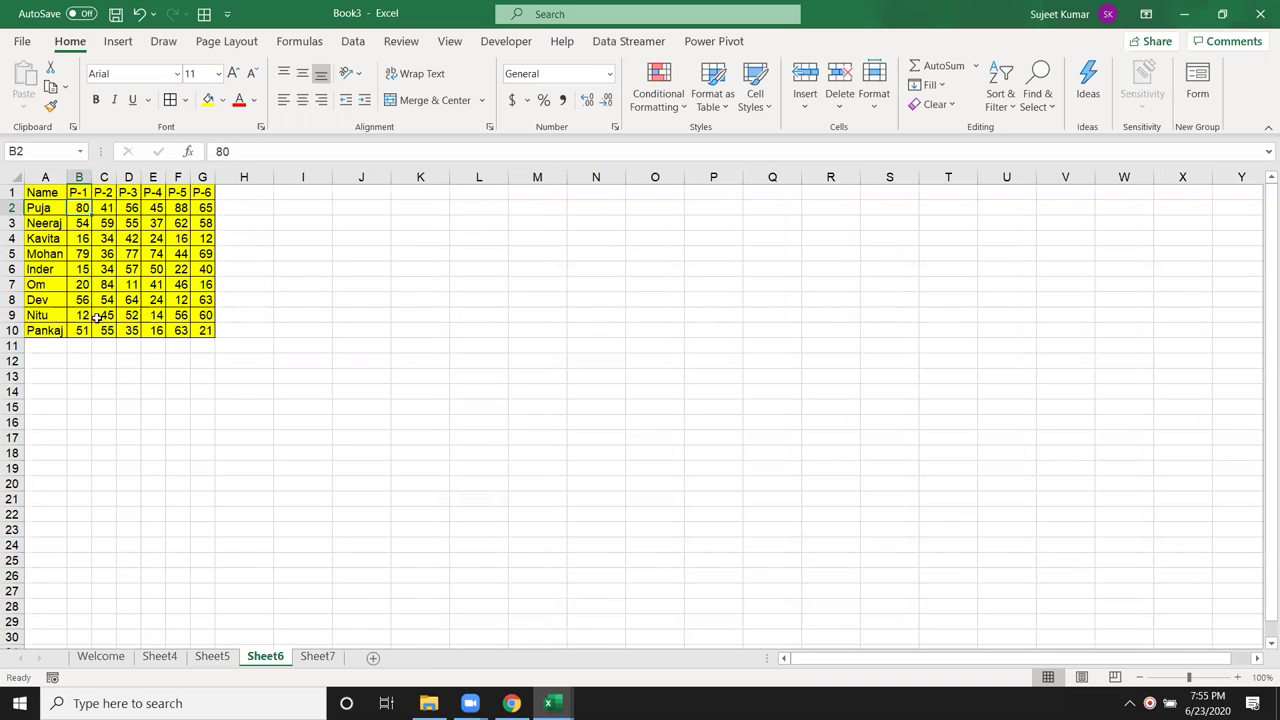
- Select the whole score table A1:G10
drag(83, 455, 318, 478)
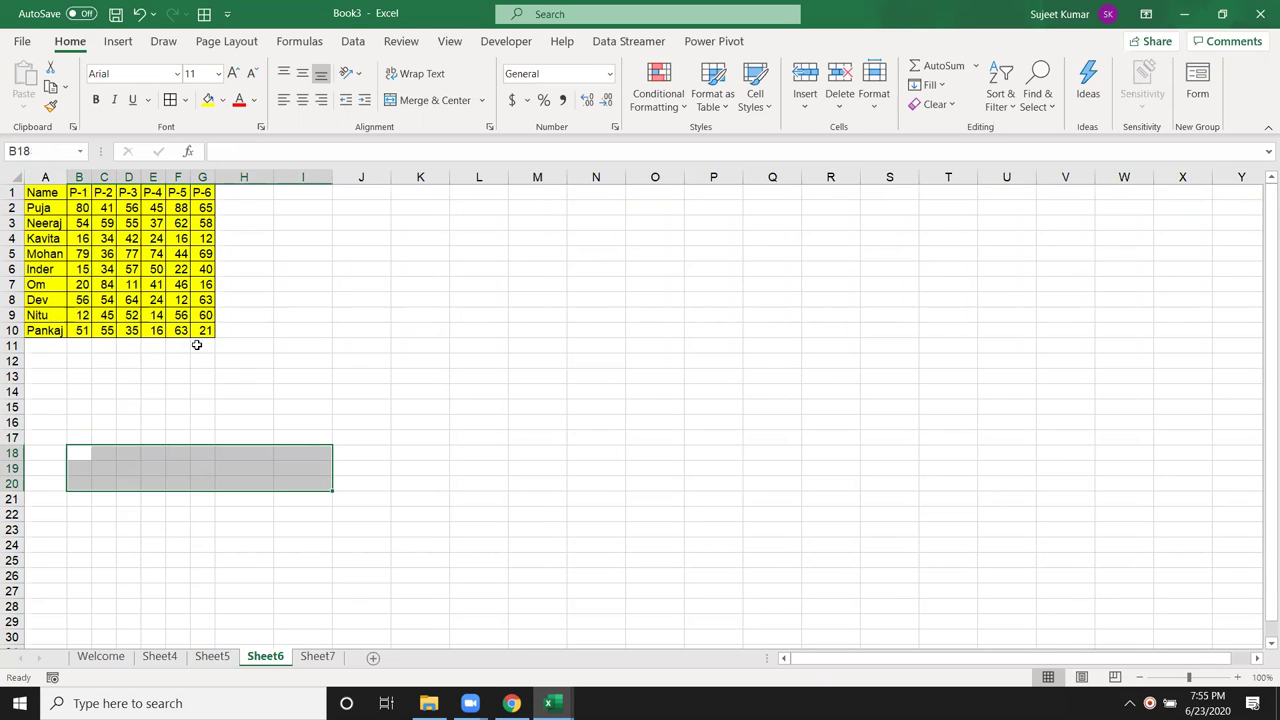
click(128, 360)
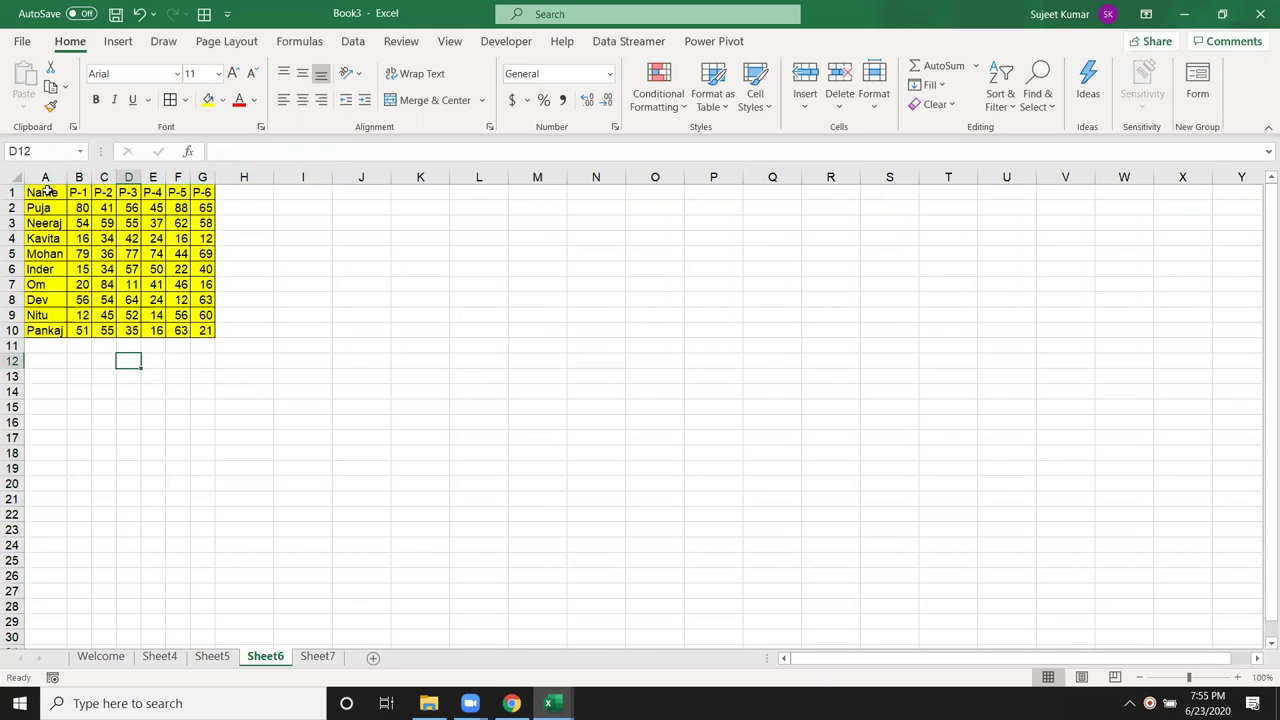
drag(47, 188, 211, 327)
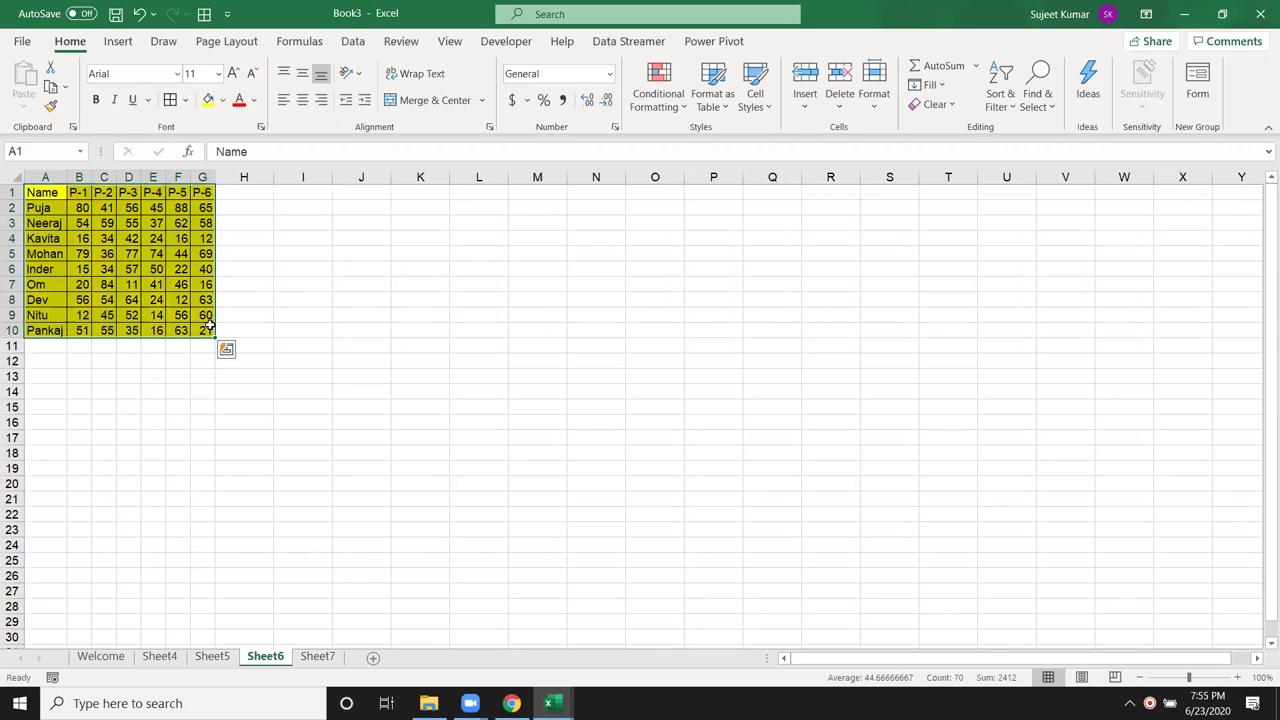
- Copy A1:G10 and paste it at K1 as a picture
key(ctrl+c)
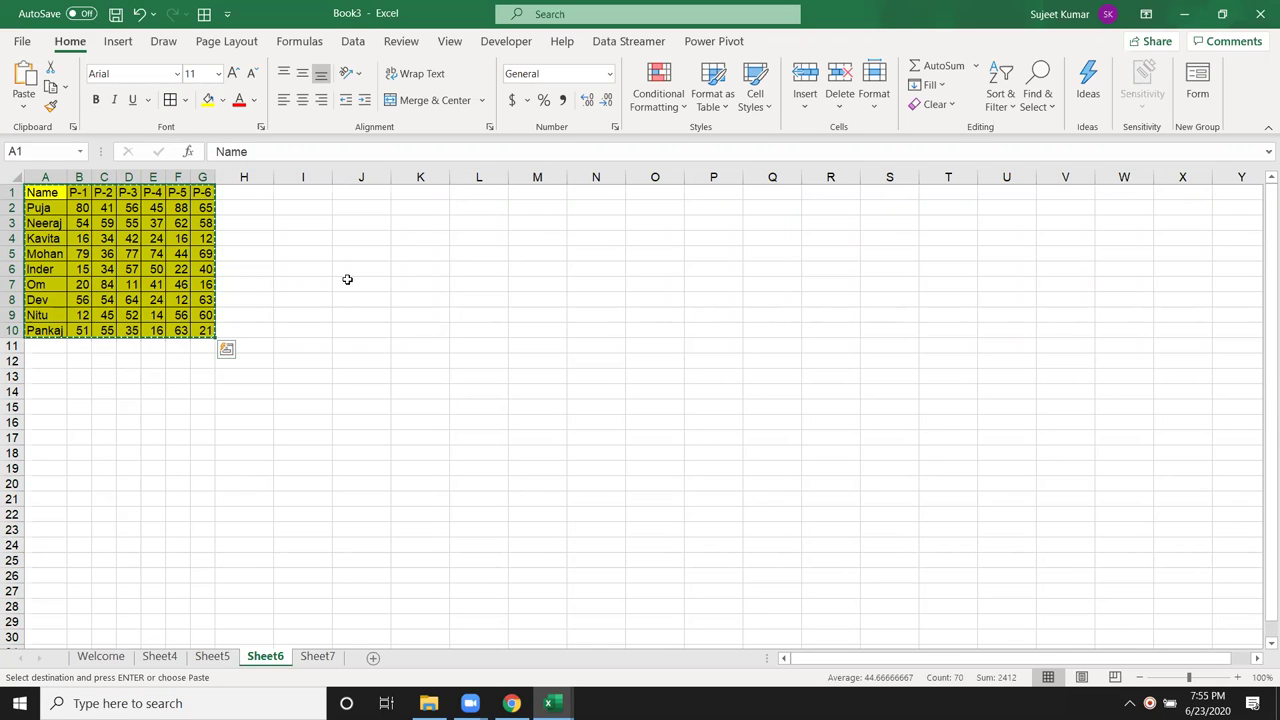
click(432, 199)
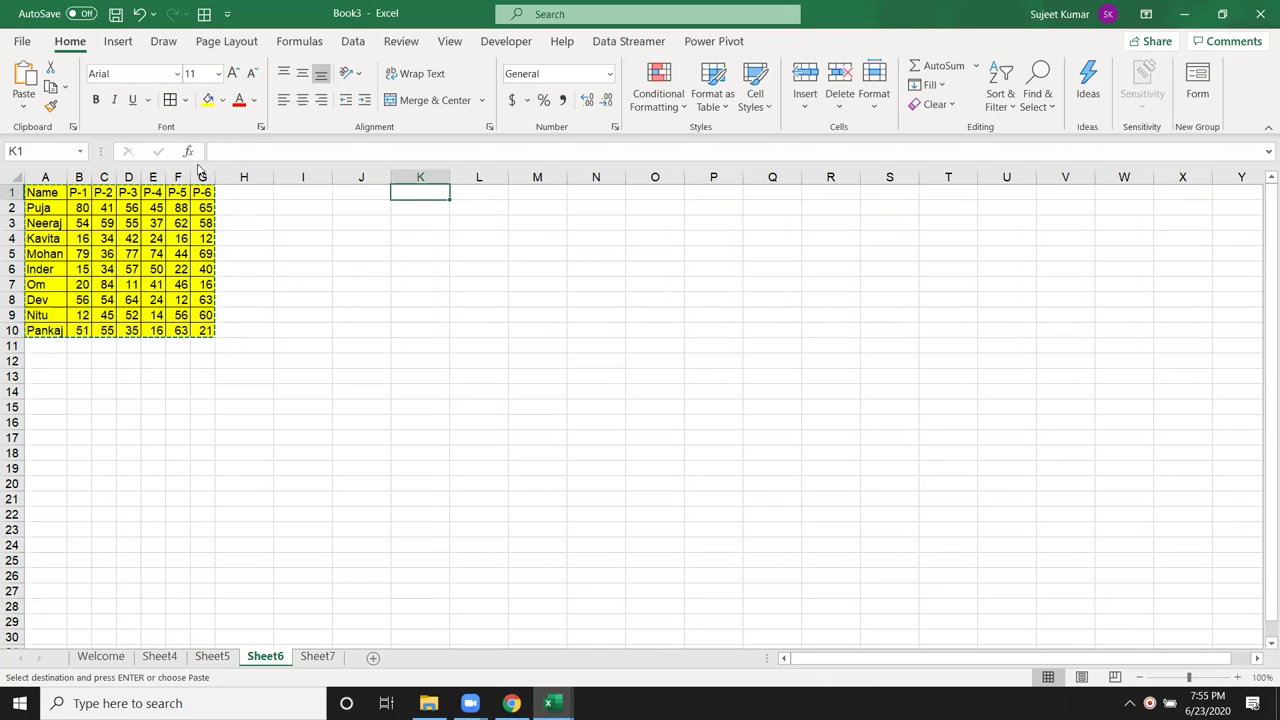
click(23, 108)
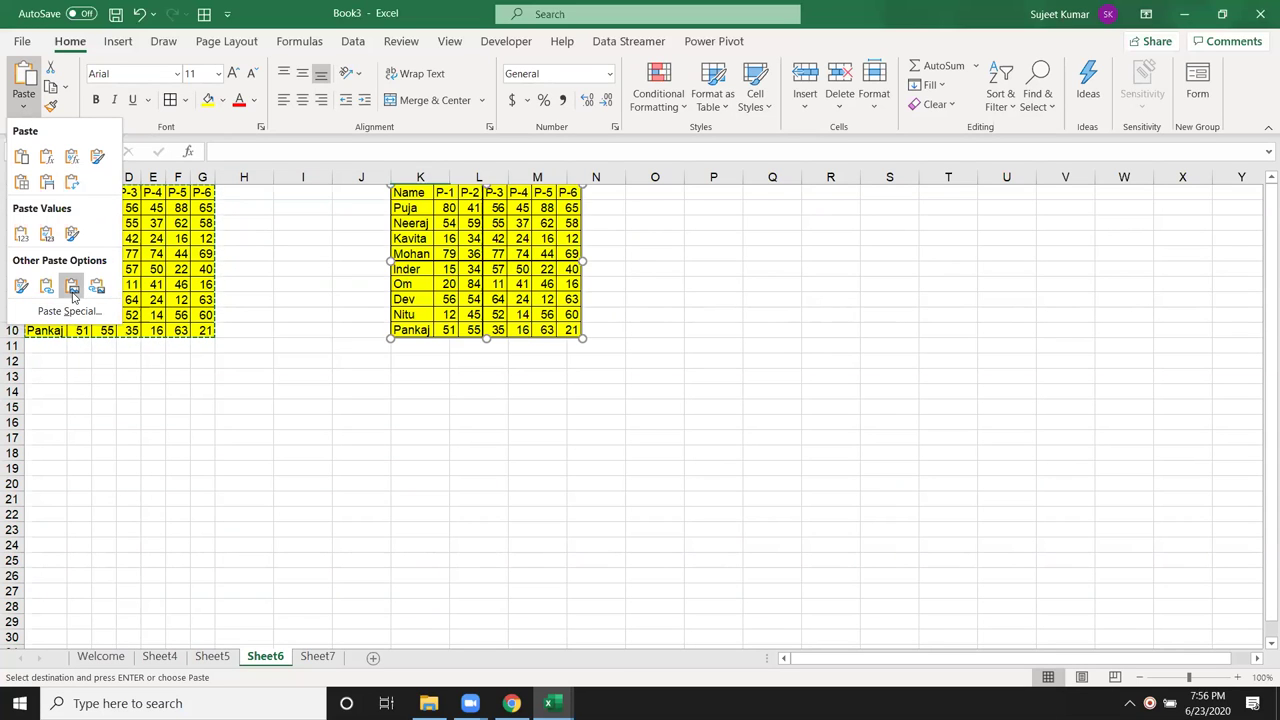
click(72, 287)
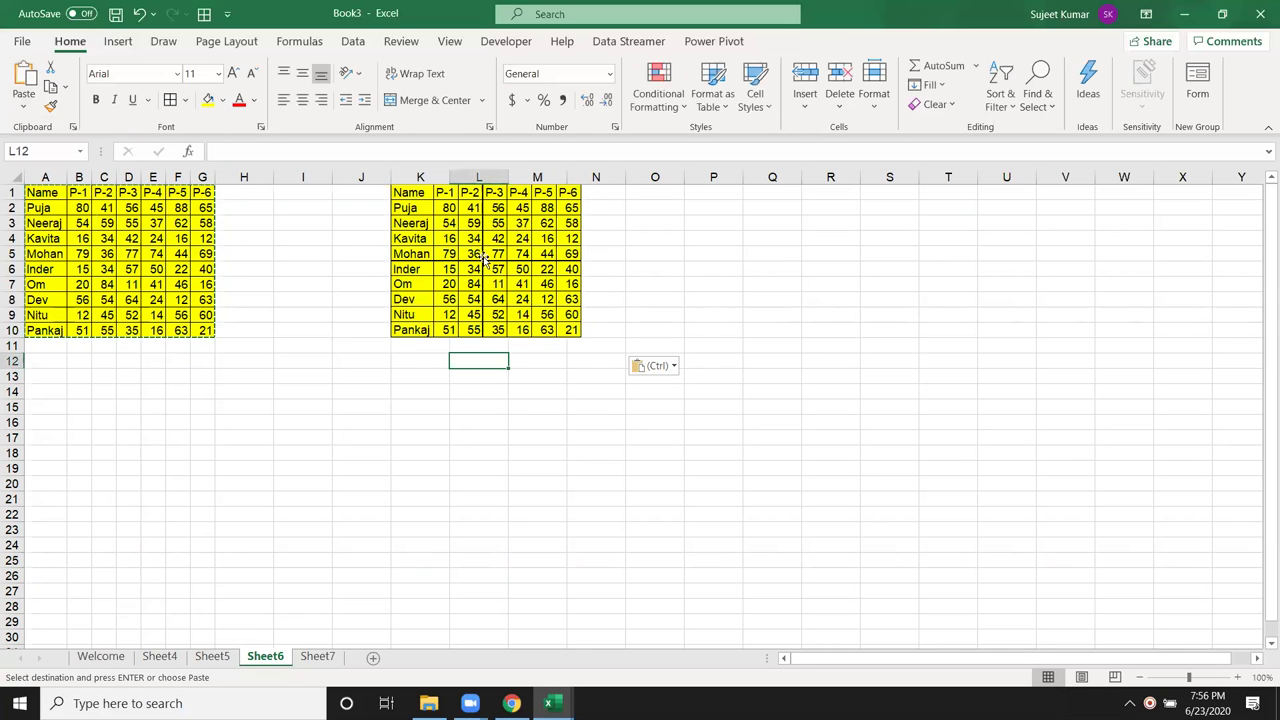
- Reposition the table picture and rotate it about 45 degrees
drag(483, 259, 491, 342)
drag(590, 424, 757, 556)
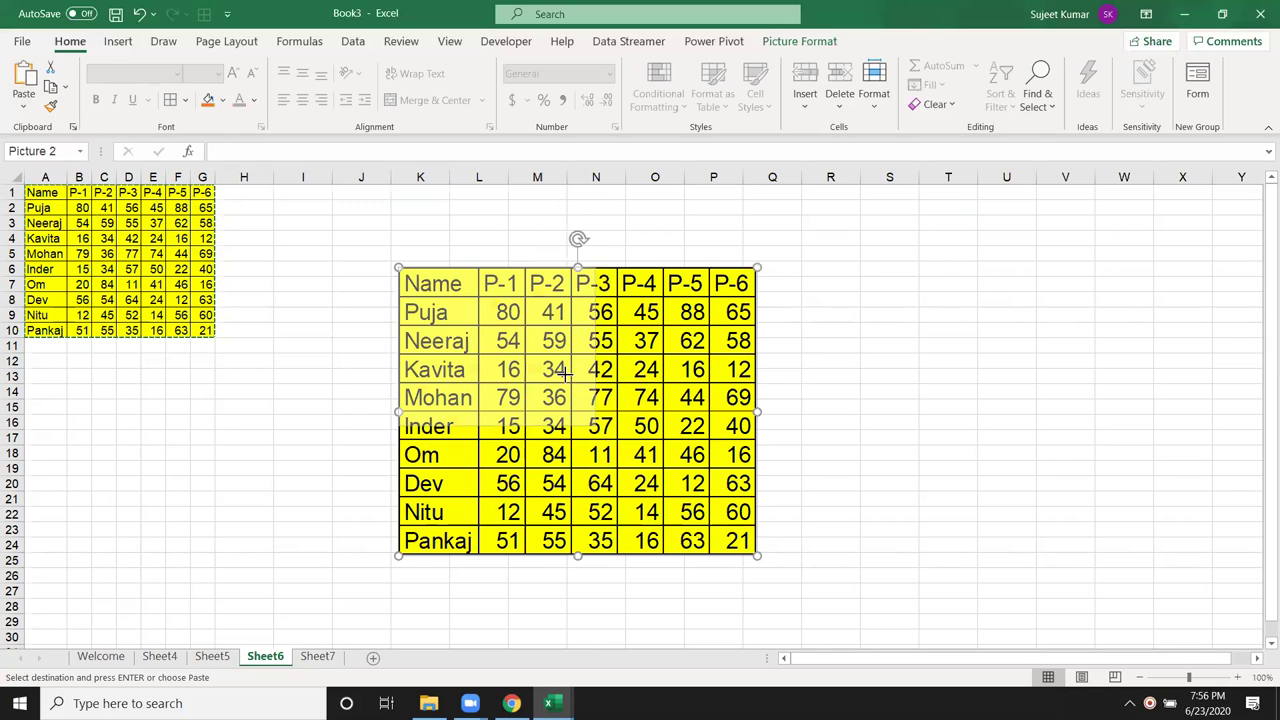
key(ctrl+z)
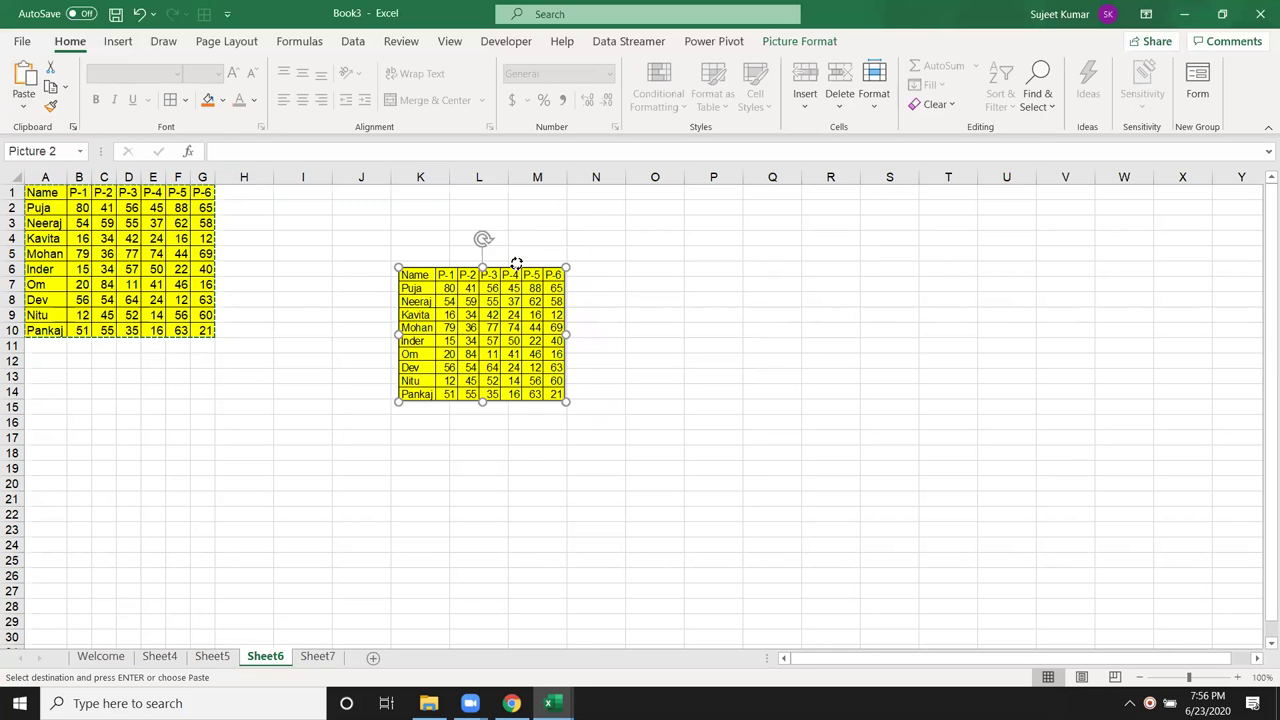
drag(483, 239, 545, 275)
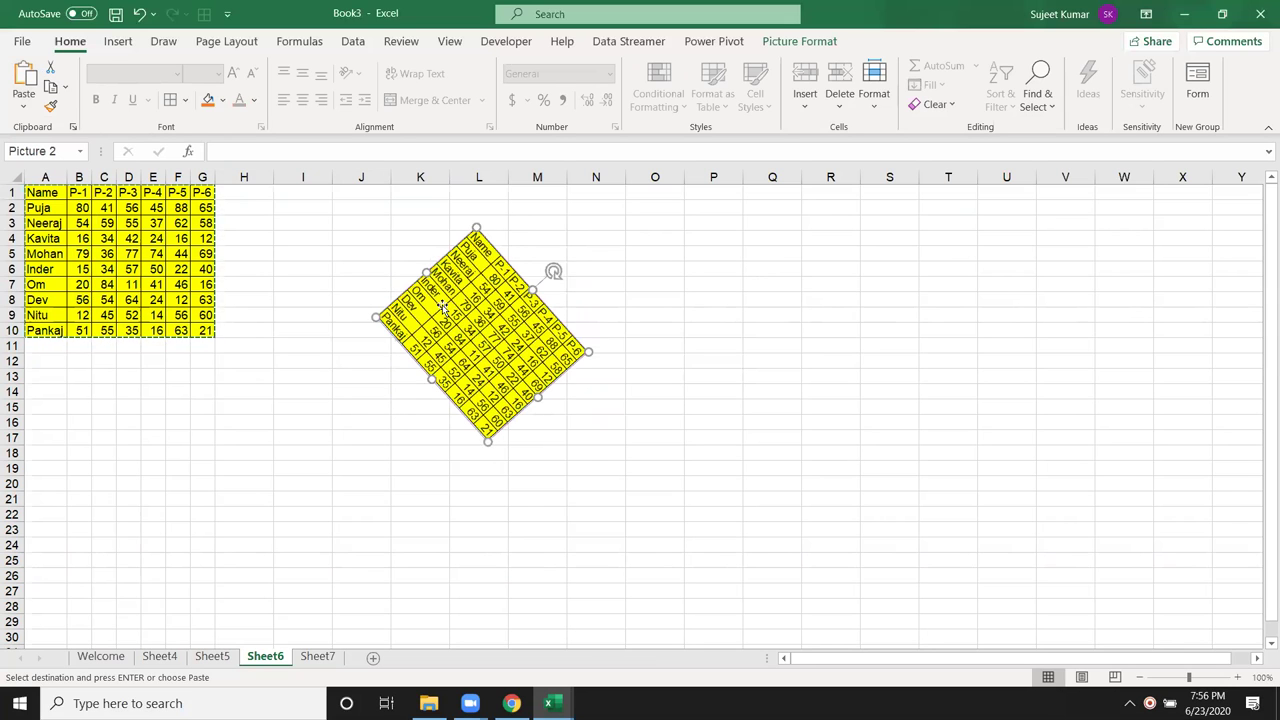
drag(444, 310, 335, 266)
- Cut the rotated picture from Sheet6 and switch to Sheet7
click(197, 239)
click(372, 287)
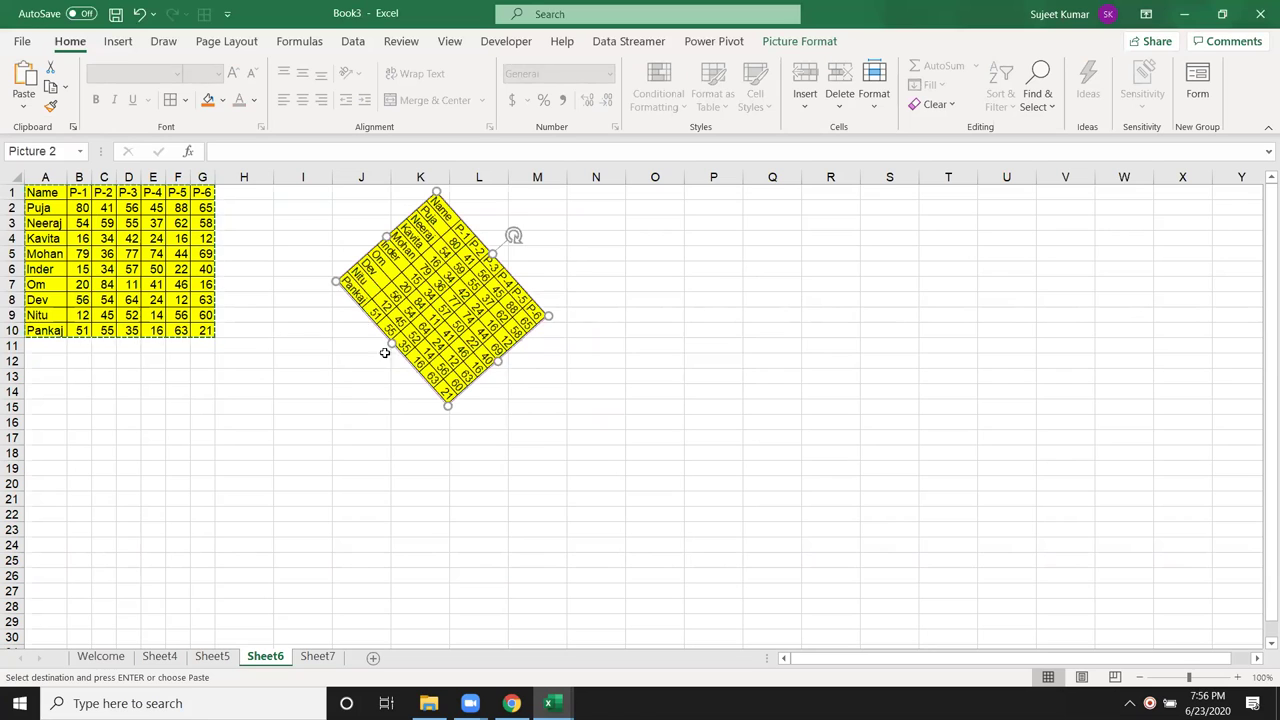
key(Delete)
click(317, 656)
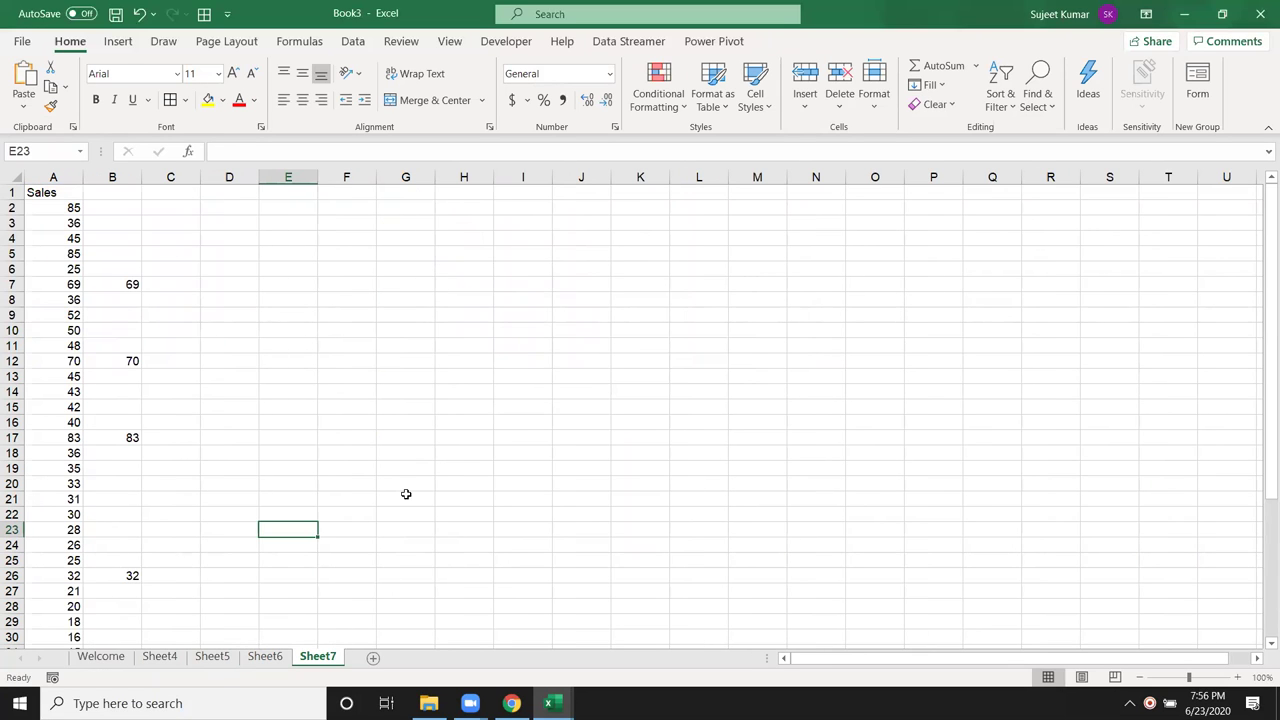
- Move the picture to Sheet7 and back onto Sheet6, then rotate it nearly upright
key(ctrl+v)
drag(397, 537, 489, 353)
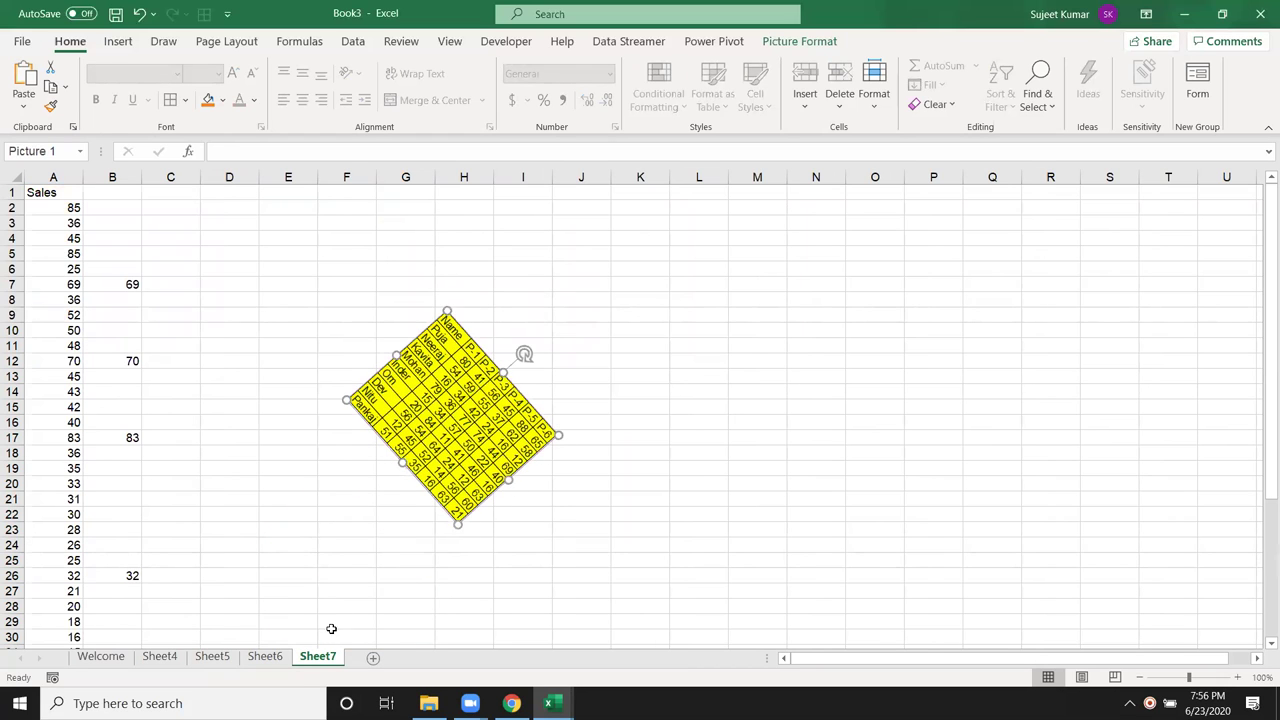
click(266, 656)
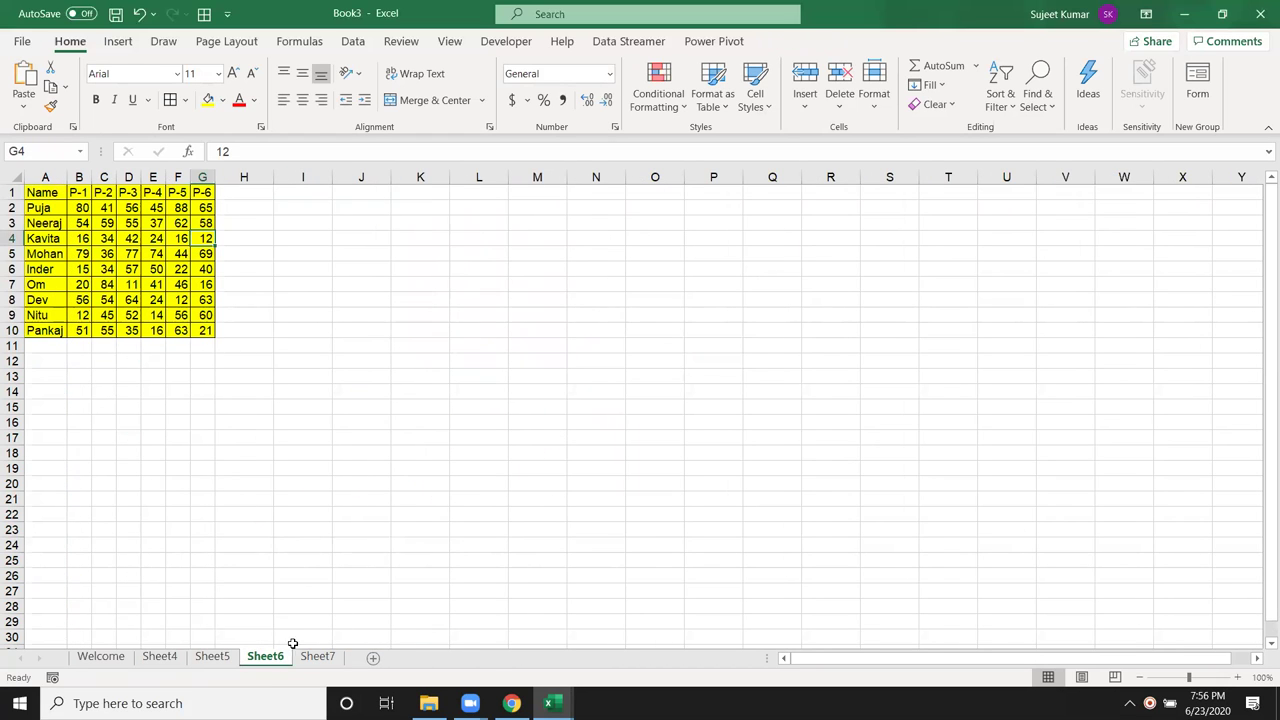
click(310, 657)
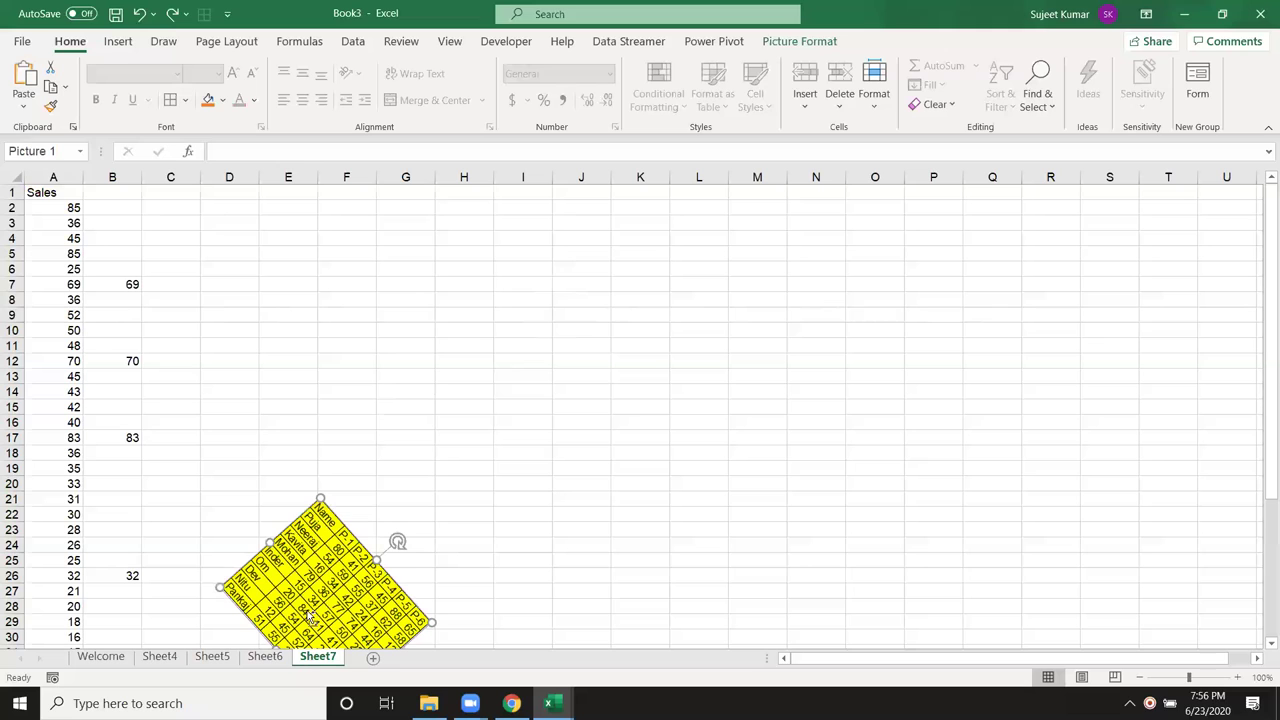
key(Delete)
click(278, 656)
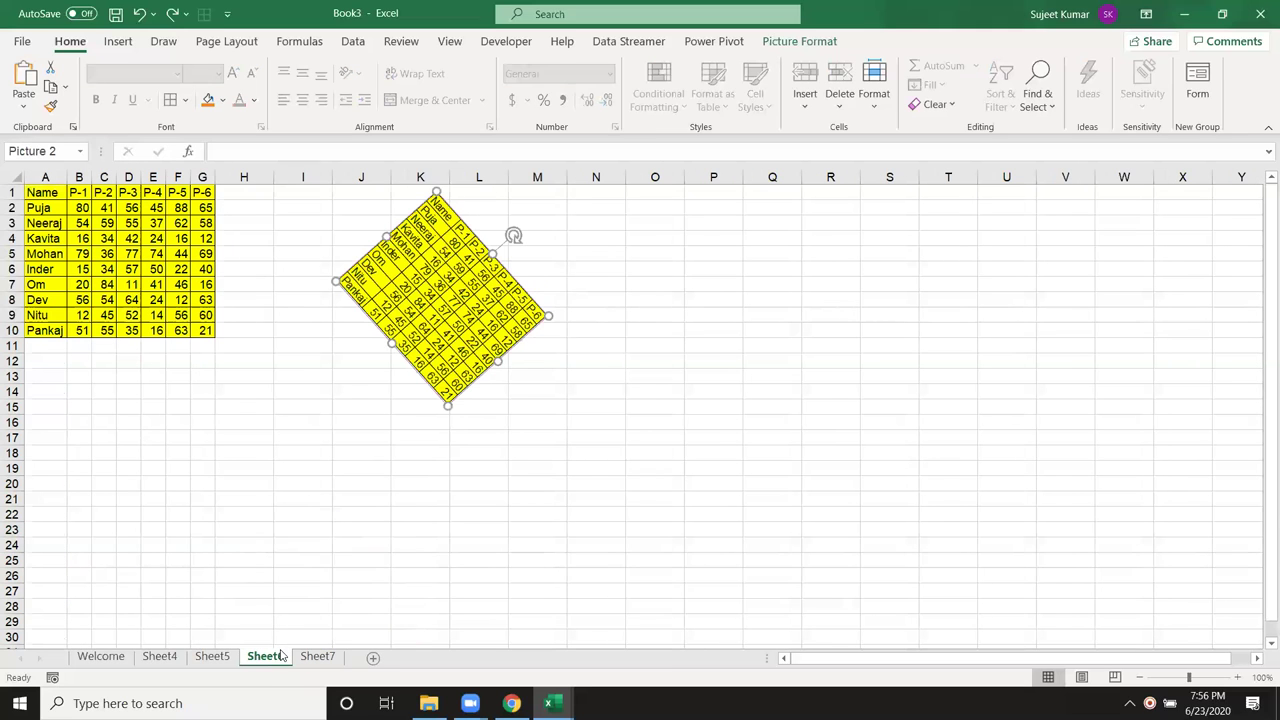
drag(431, 299, 456, 370)
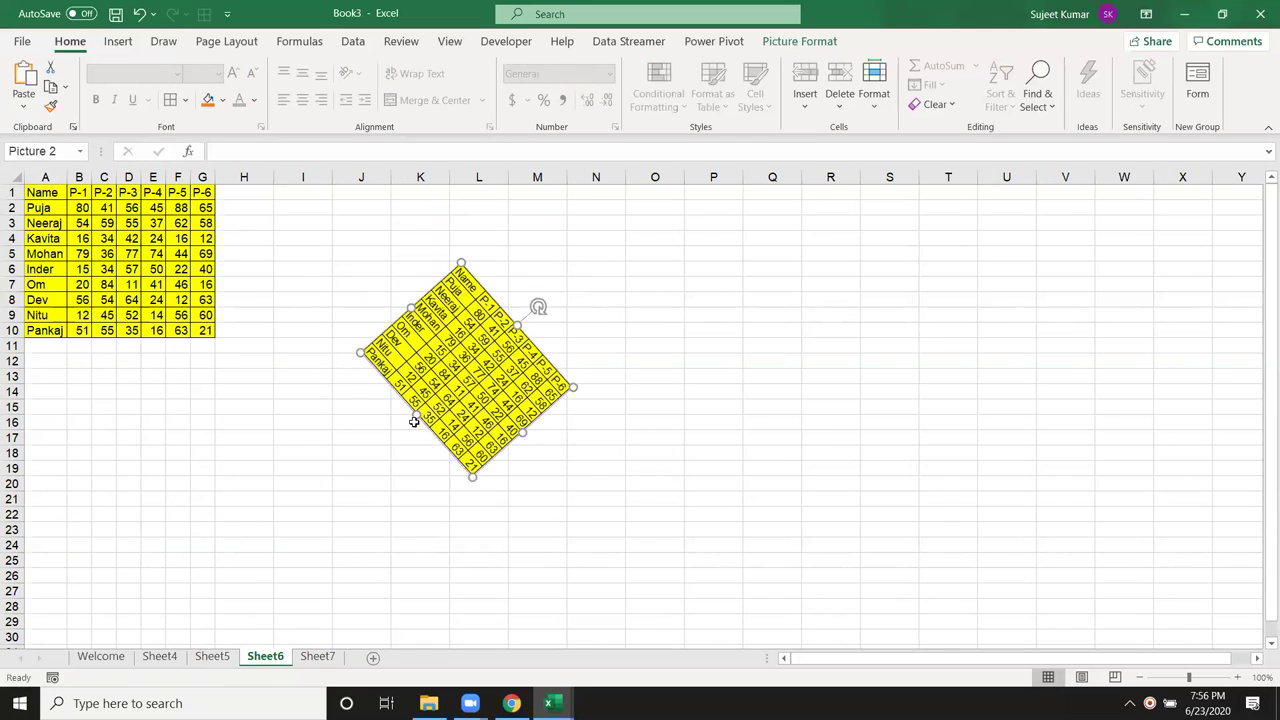
drag(537, 306, 460, 274)
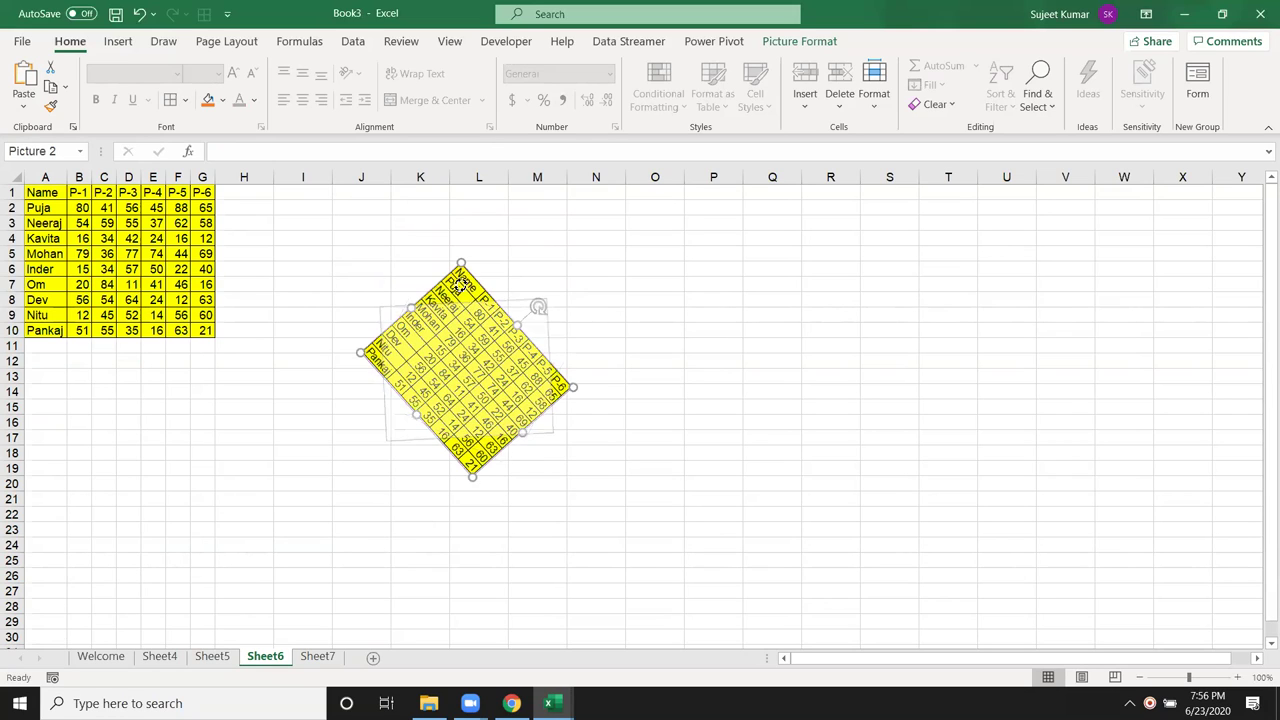
- Change Puja's P-1 score in B2 to 70 and select the table picture
click(80, 208)
text(70)
key(Return)
click(410, 332)
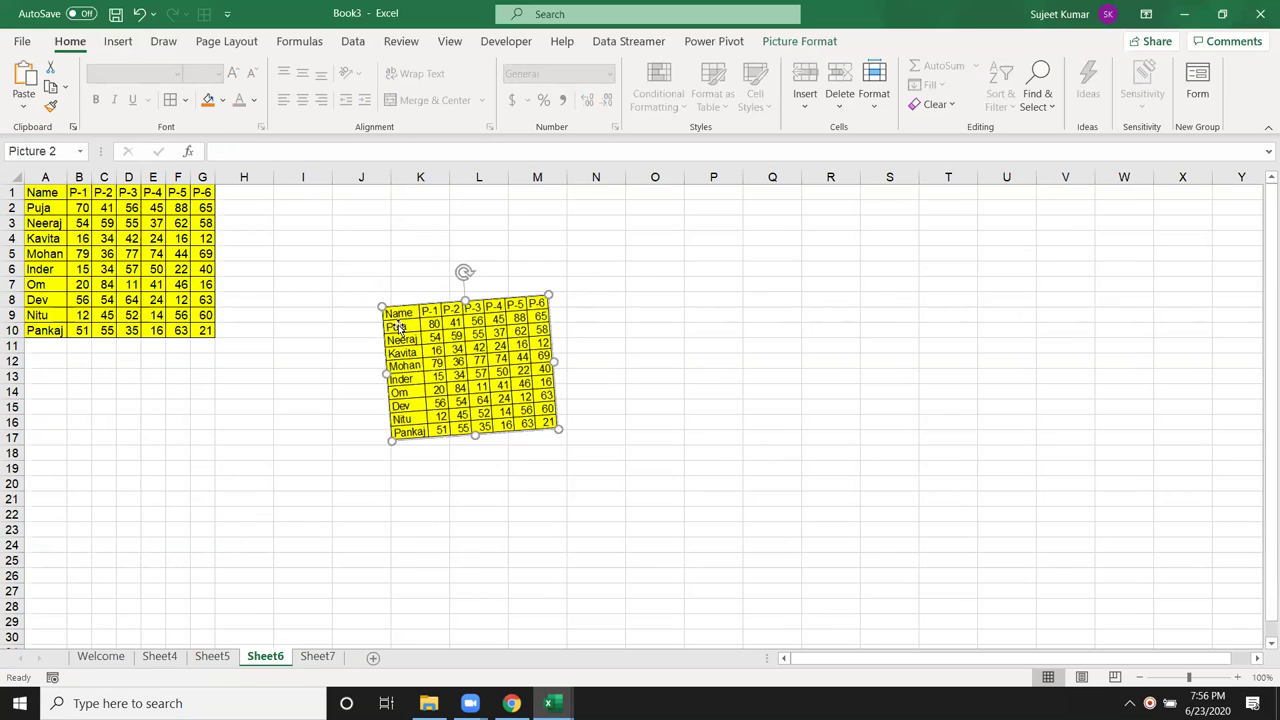
- Replace the static picture with a linked picture of A1:G10 placed around K7
key(Delete)
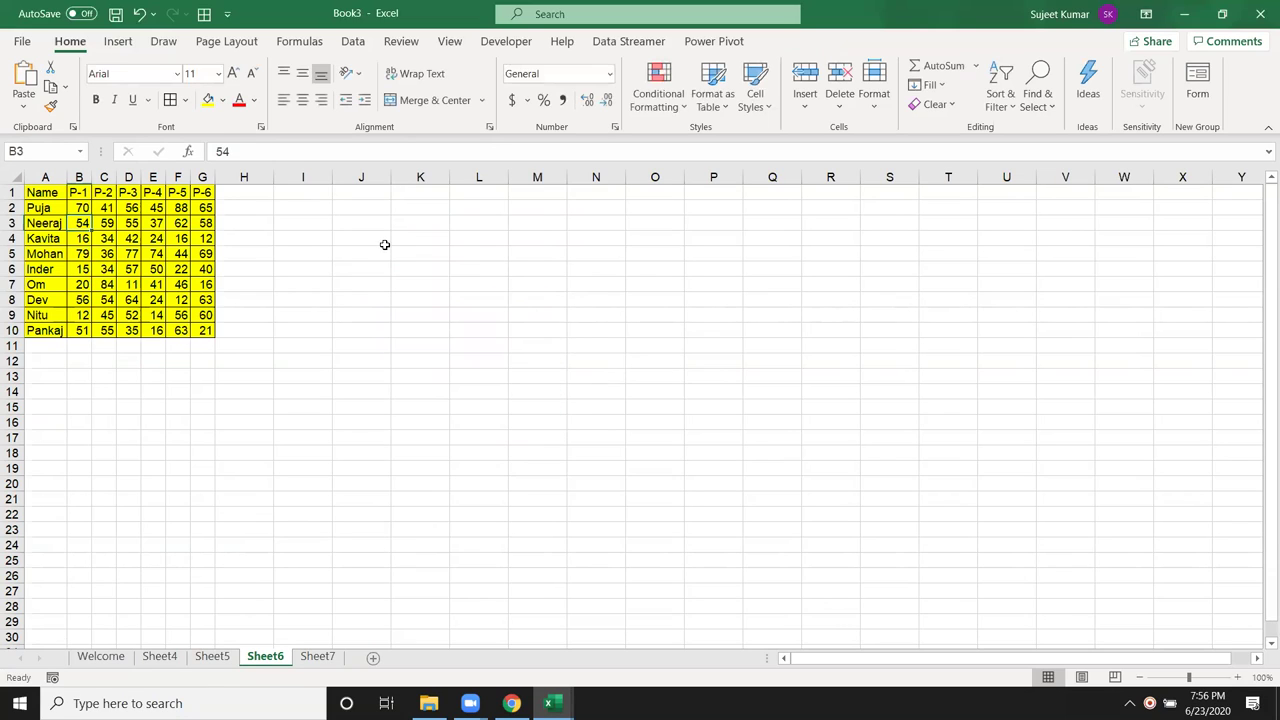
click(57, 194)
drag(57, 194, 202, 329)
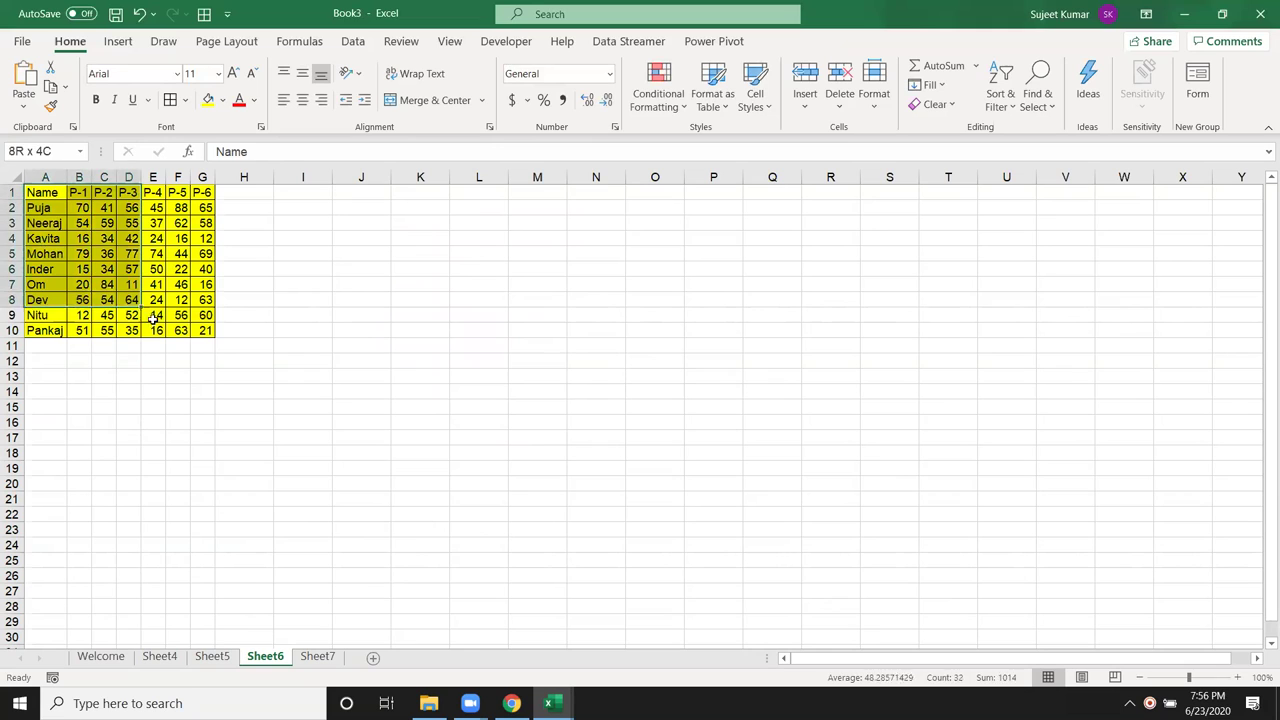
key(ctrl+c)
click(364, 191)
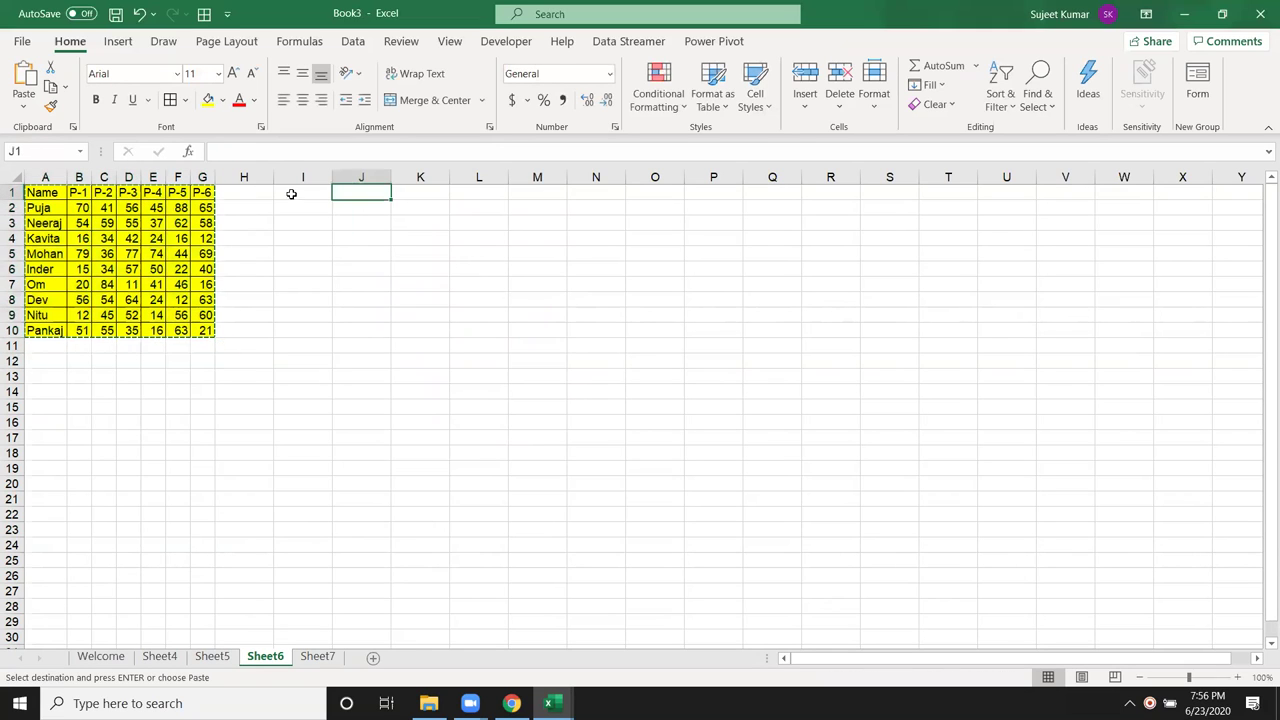
click(22, 112)
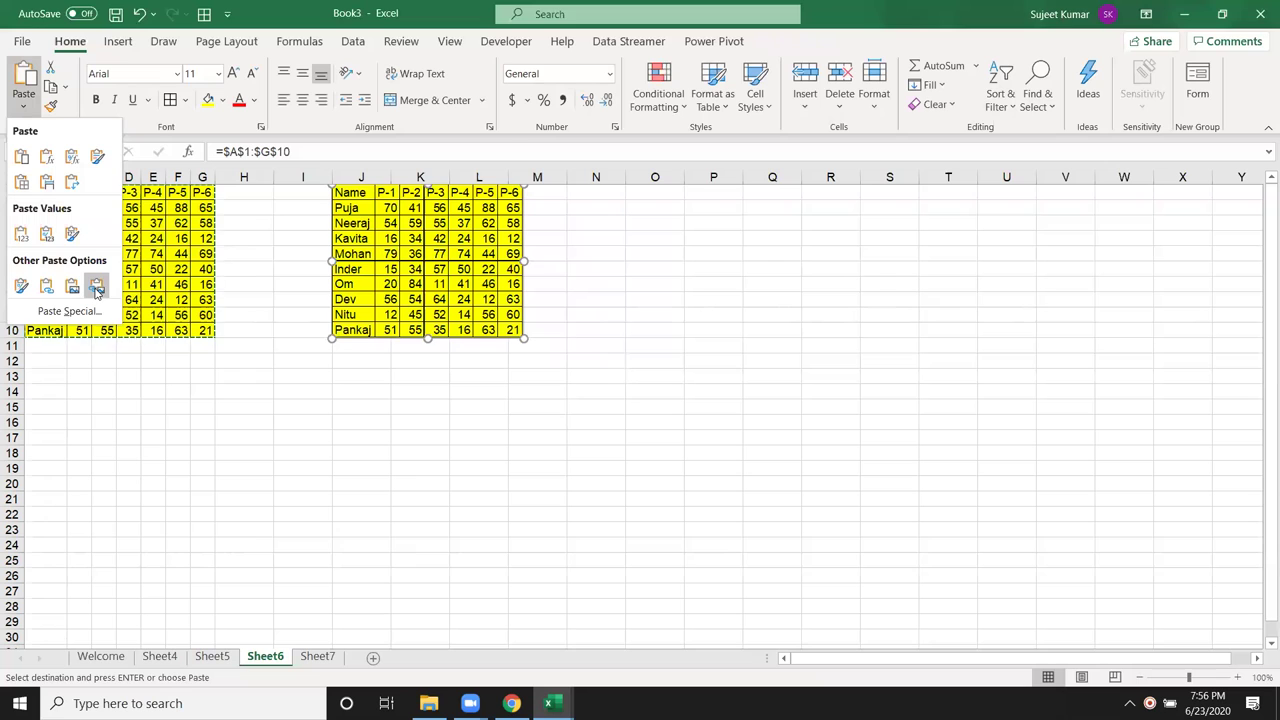
click(97, 289)
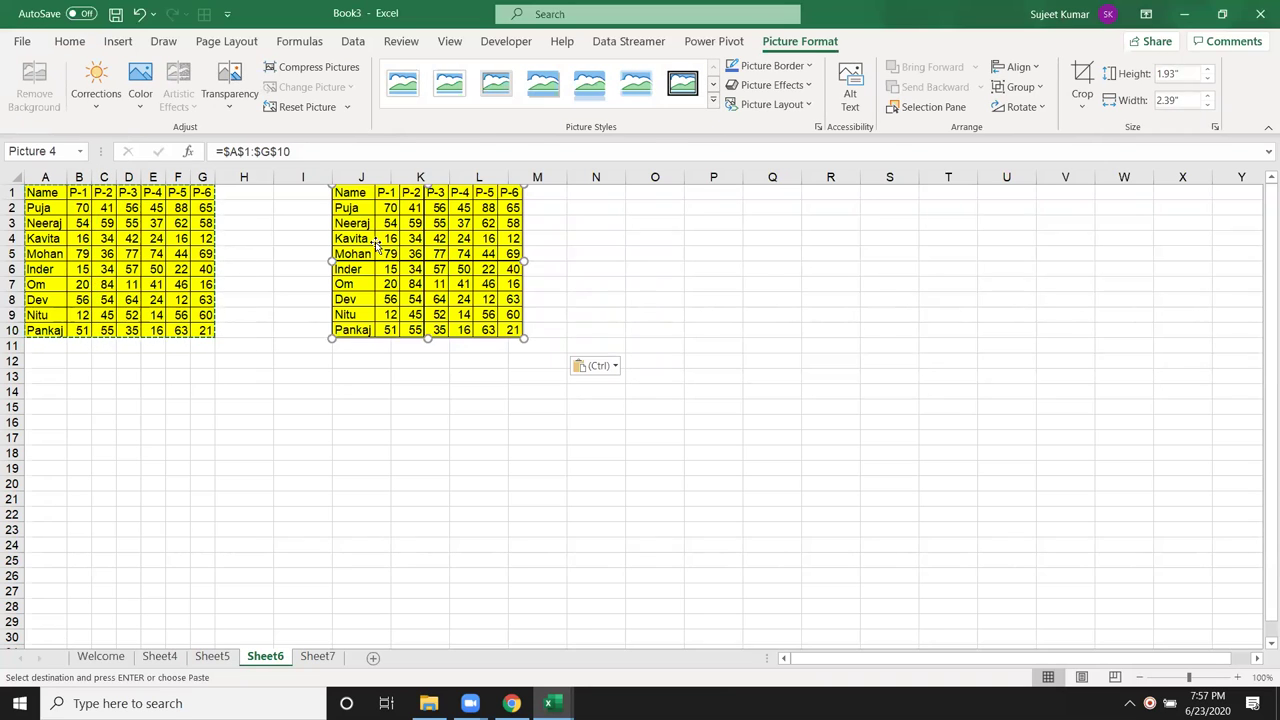
drag(381, 240, 374, 320)
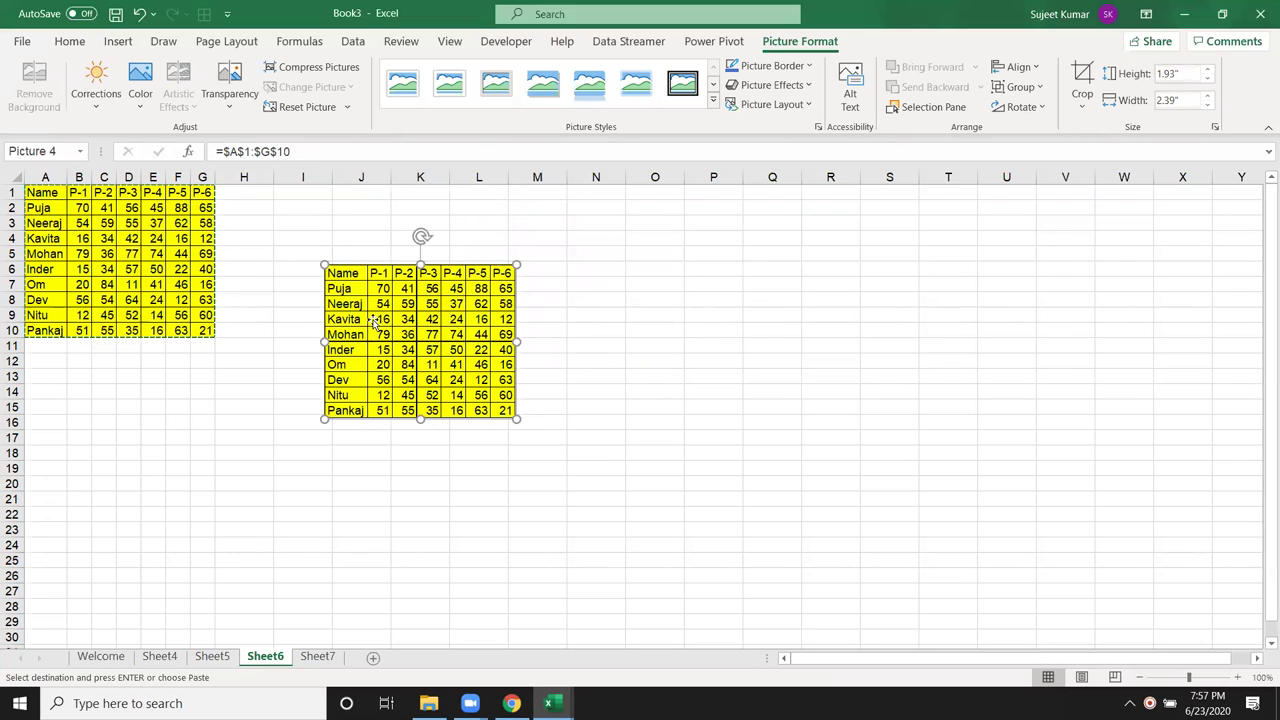
drag(378, 318, 452, 334)
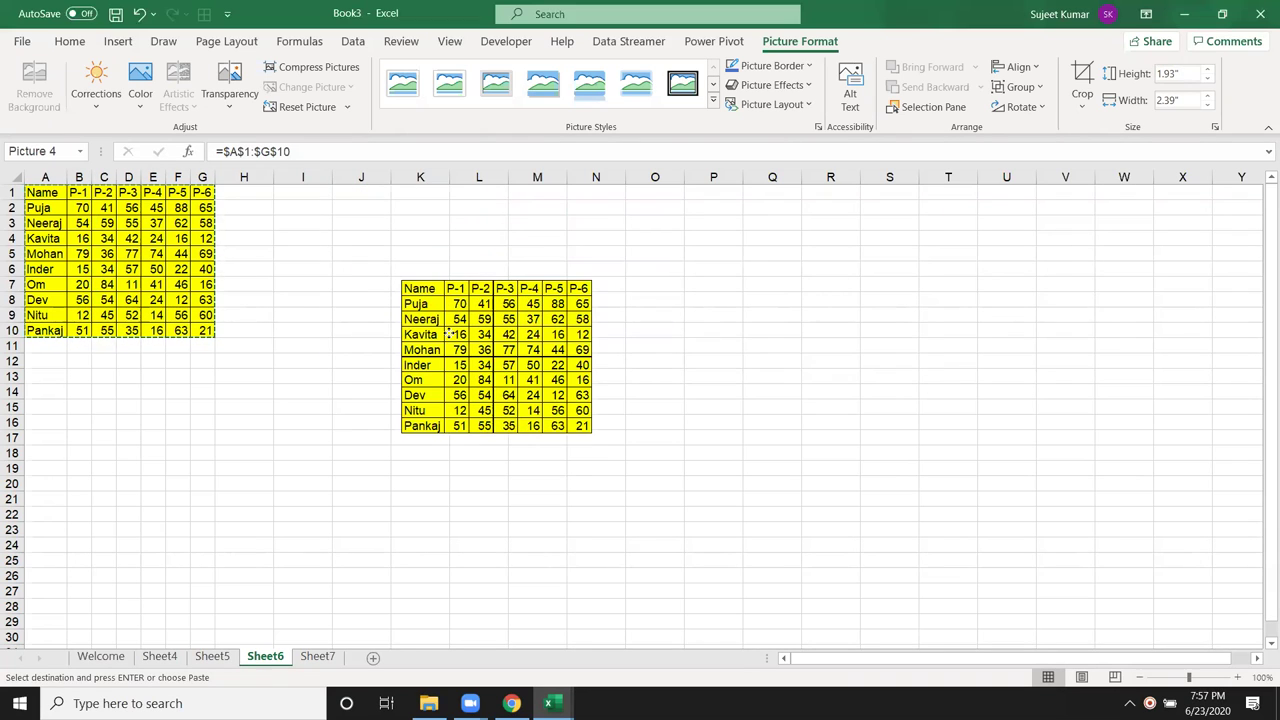
- Set B2 back to 80 so the linked picture updates
click(86, 205)
text(80)
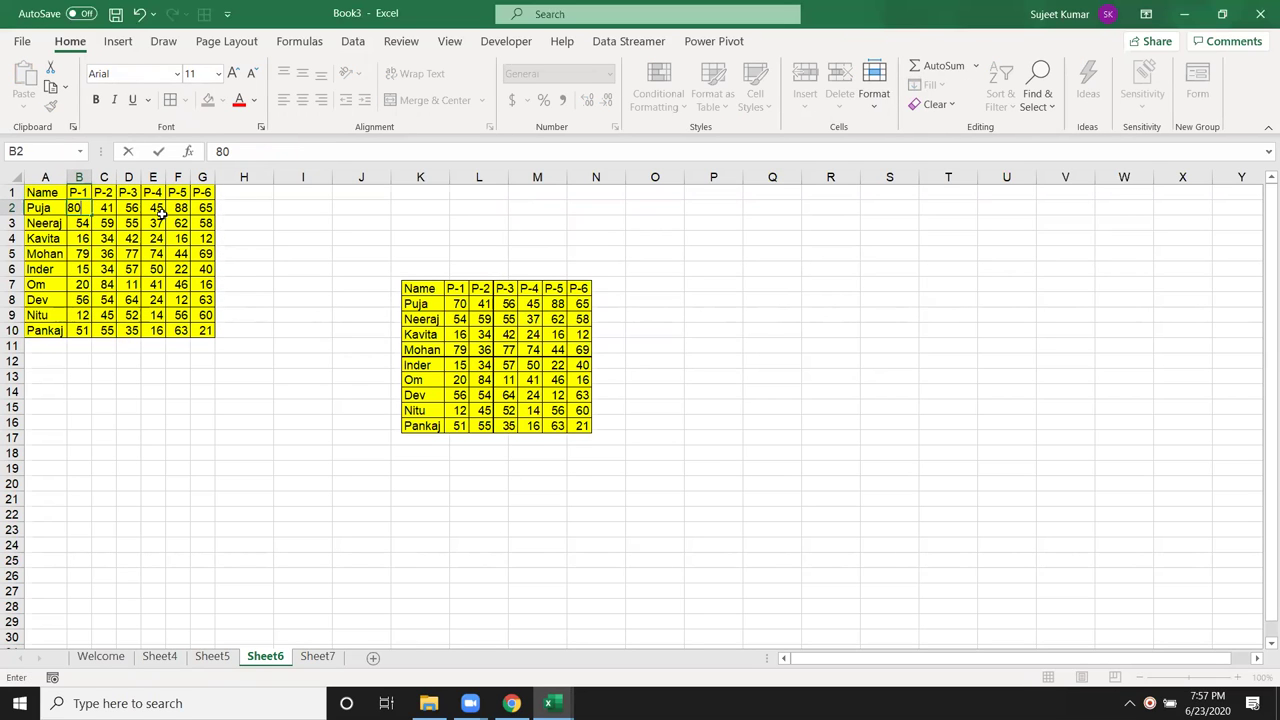
key(Return)
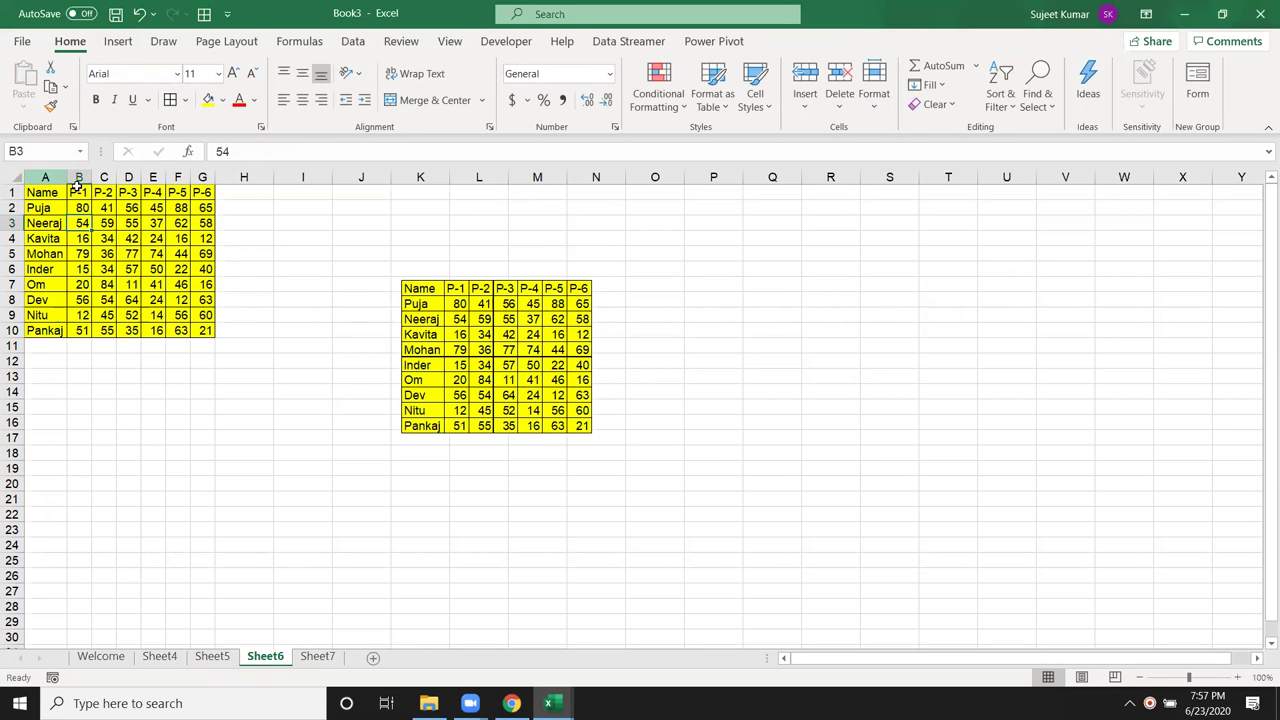
- Fill Puja's scores B2:D2 green, then delete the linked table picture
drag(85, 207, 130, 207)
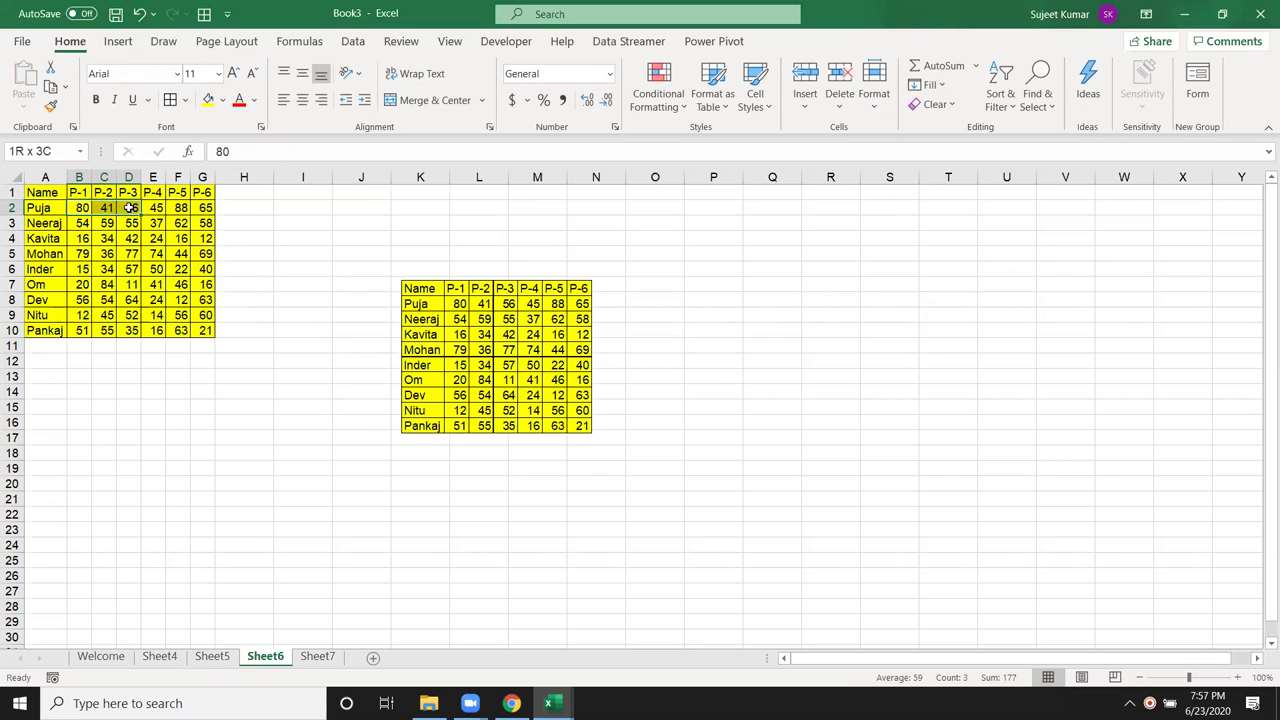
click(222, 104)
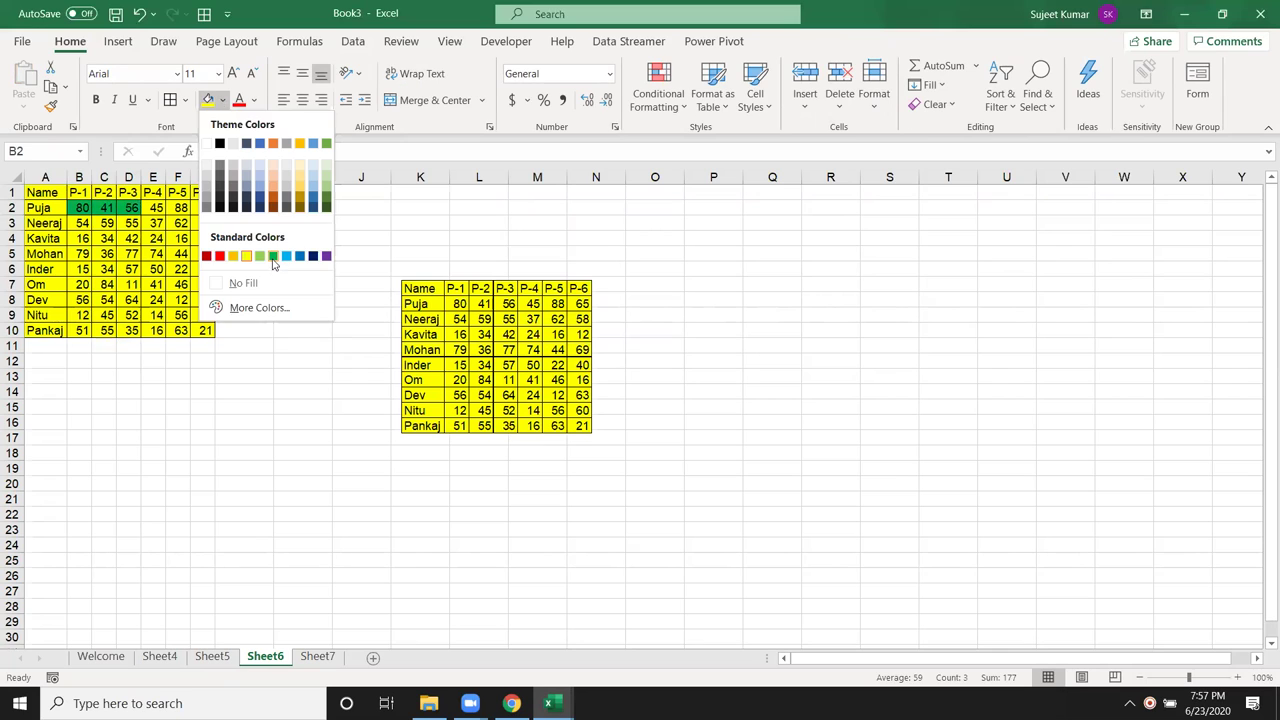
click(270, 258)
drag(445, 324, 430, 250)
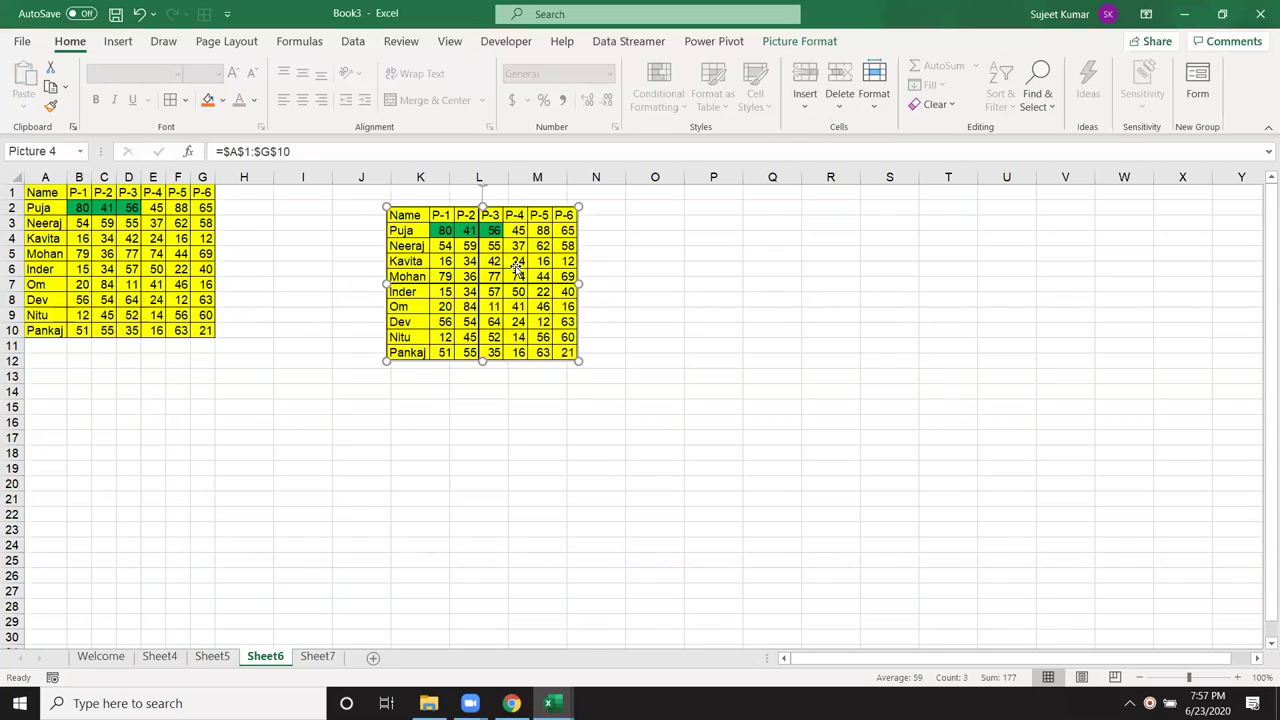
key(Delete)
- Select the yellow score table A1:G10 and copy it with Ctrl+C
click(125, 273)
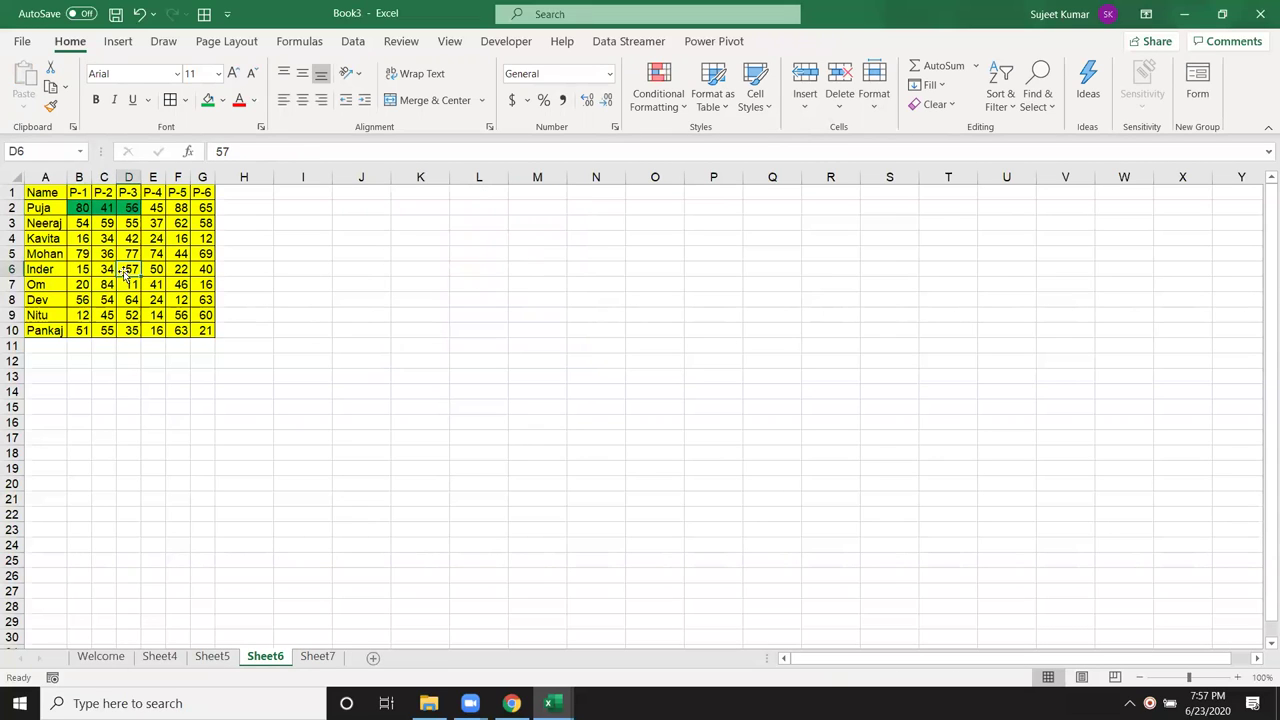
drag(45, 192, 202, 329)
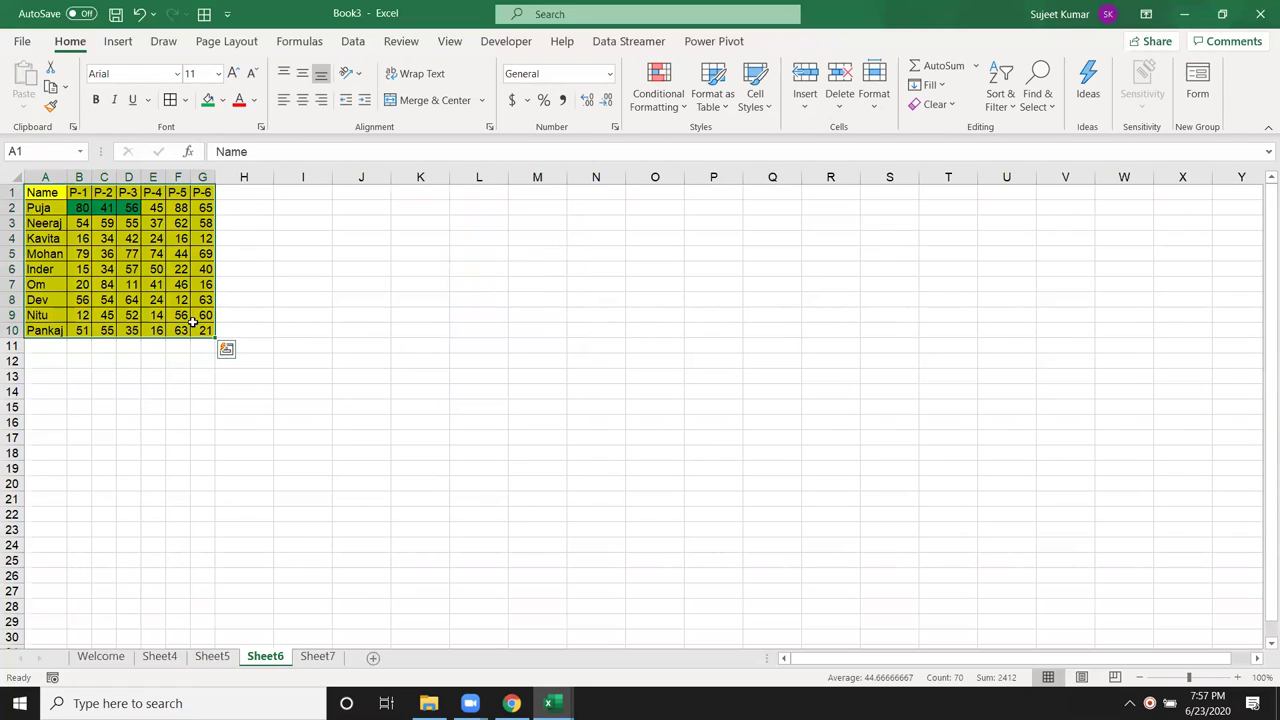
key(ctrl+c)
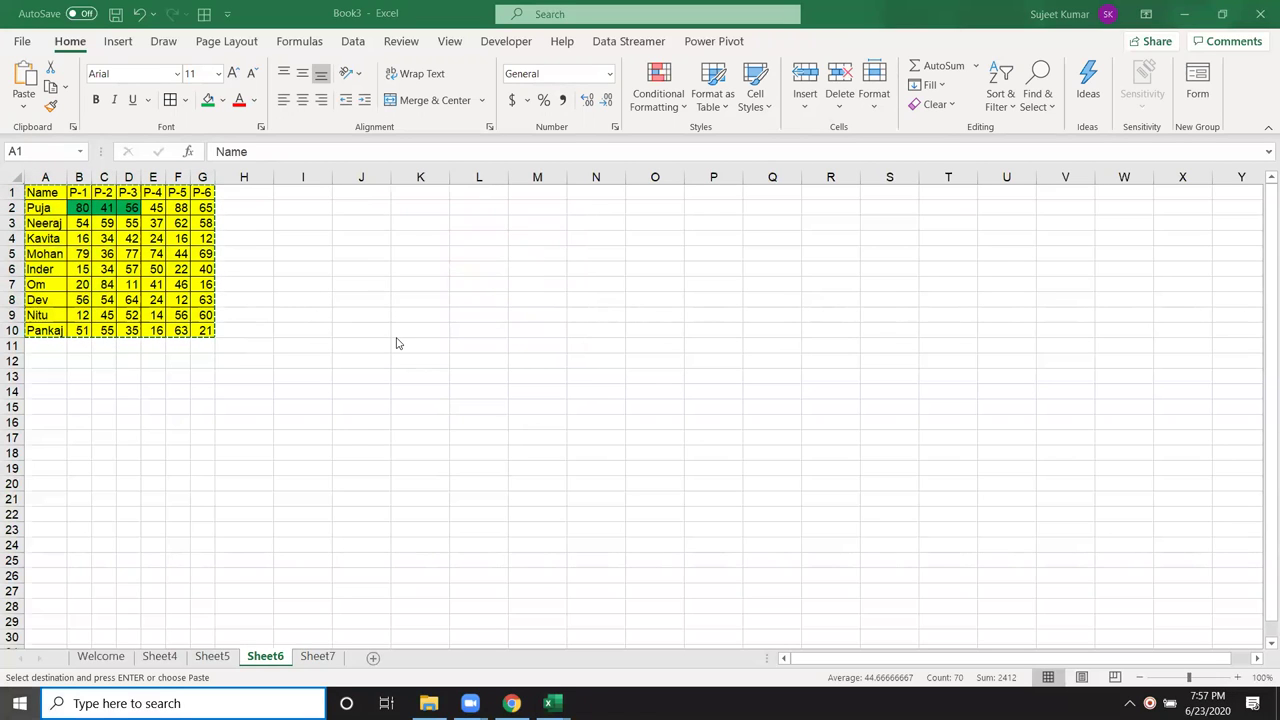
- Search the Start menu for 'ppt' and launch PowerPoint from Best match
text(ppt)
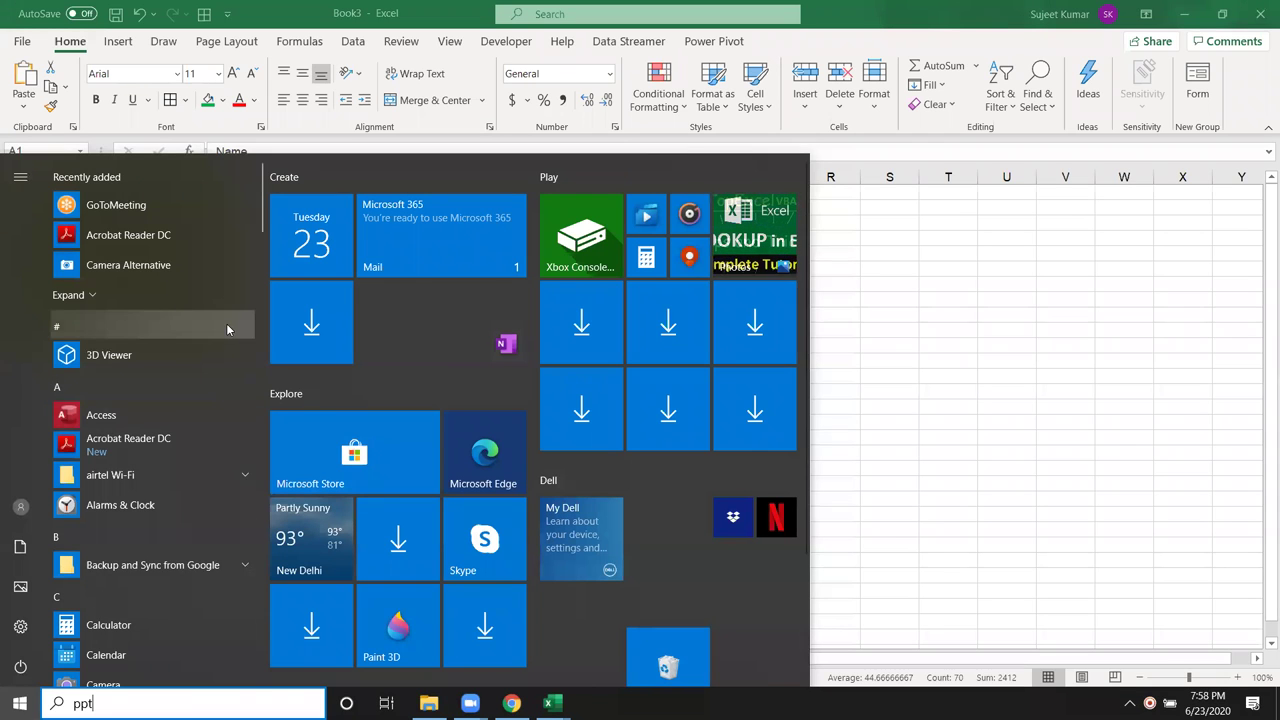
scroll(240, 318, down, 3)
scroll(251, 306, down, 2)
scroll(253, 308, down, 2)
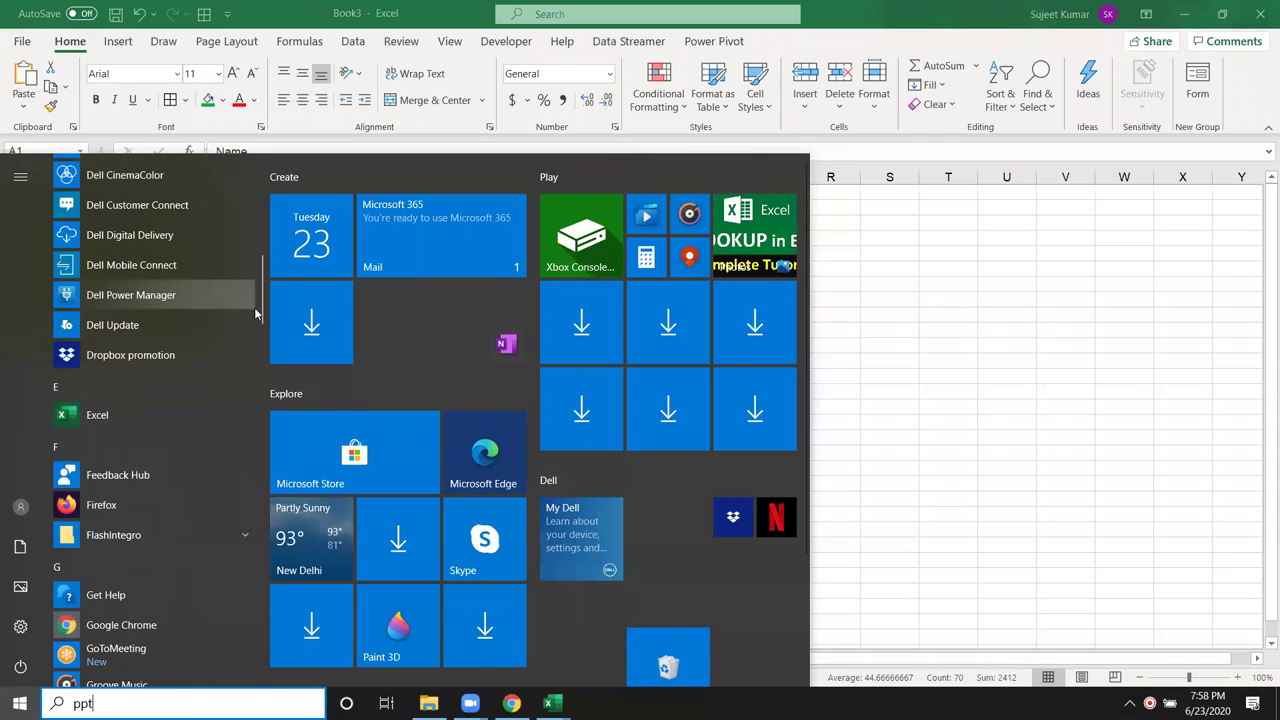
scroll(255, 314, down, 2)
scroll(256, 315, down, 2)
scroll(257, 315, down, 1)
scroll(258, 315, down, 3)
scroll(258, 315, down, 2)
scroll(260, 315, down, 3)
scroll(261, 315, down, 3)
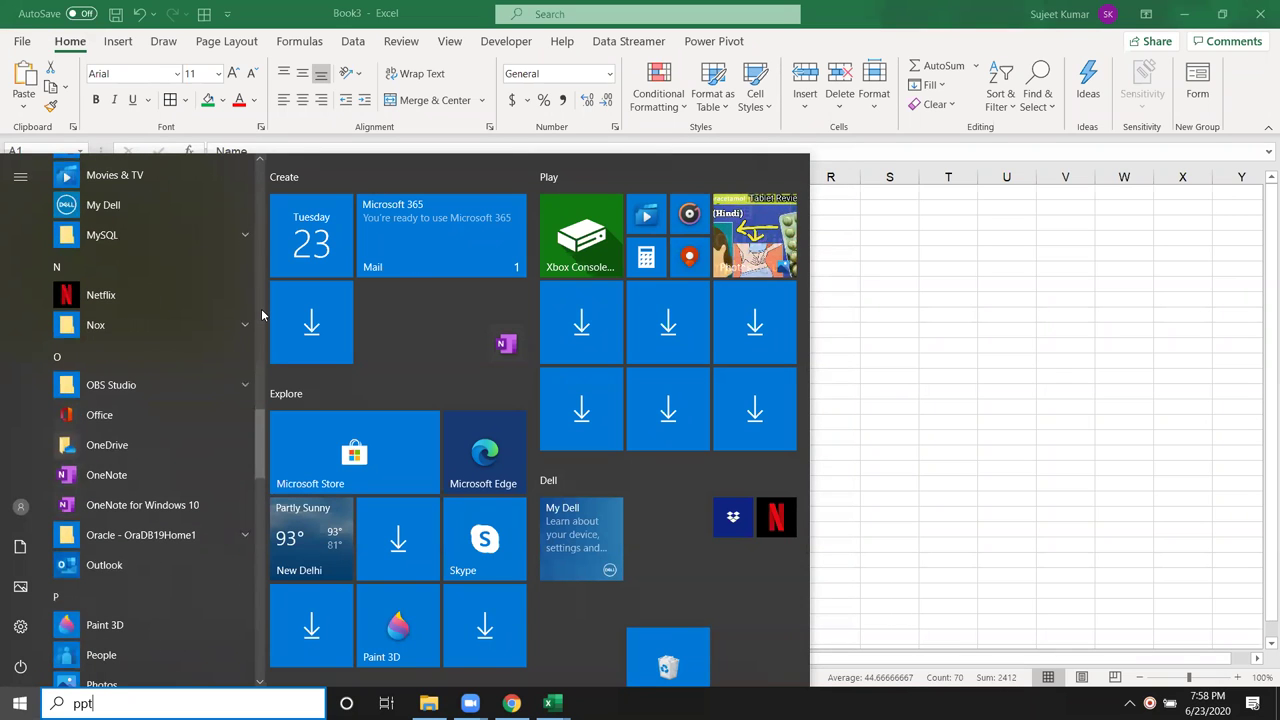
scroll(264, 306, down, 3)
scroll(264, 305, up, 1)
scroll(266, 306, up, 4)
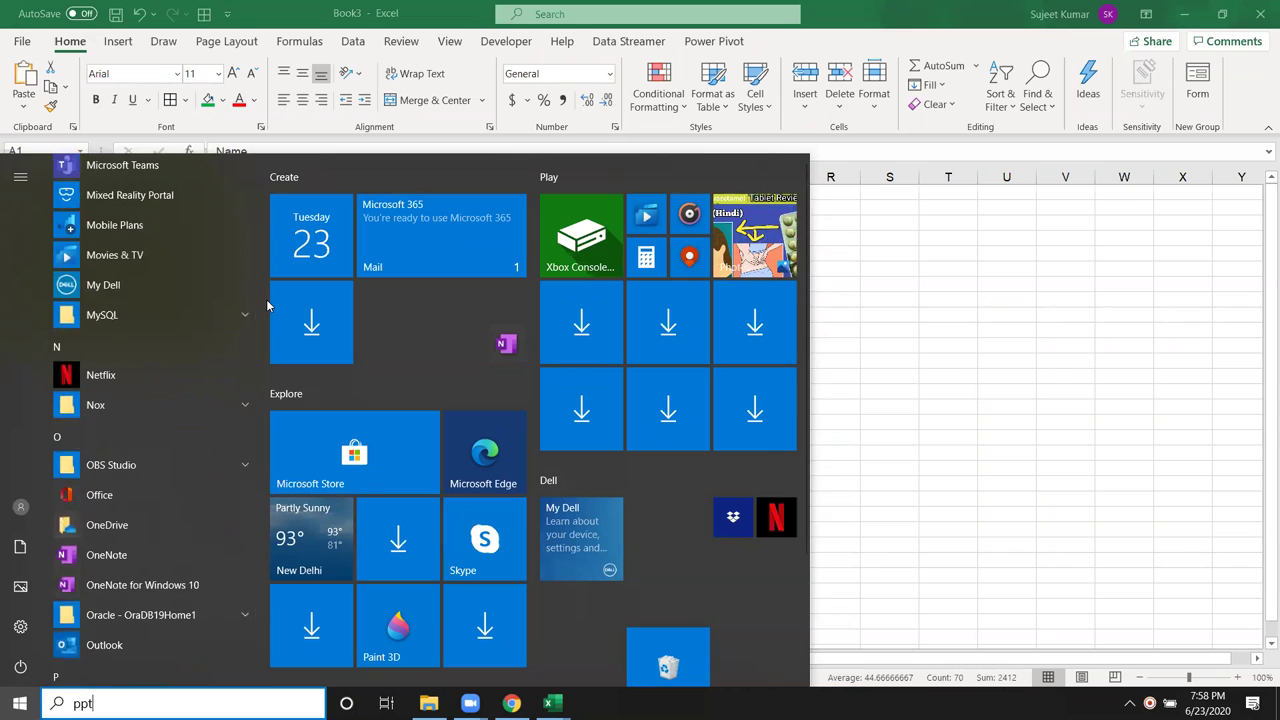
scroll(249, 228, up, 3)
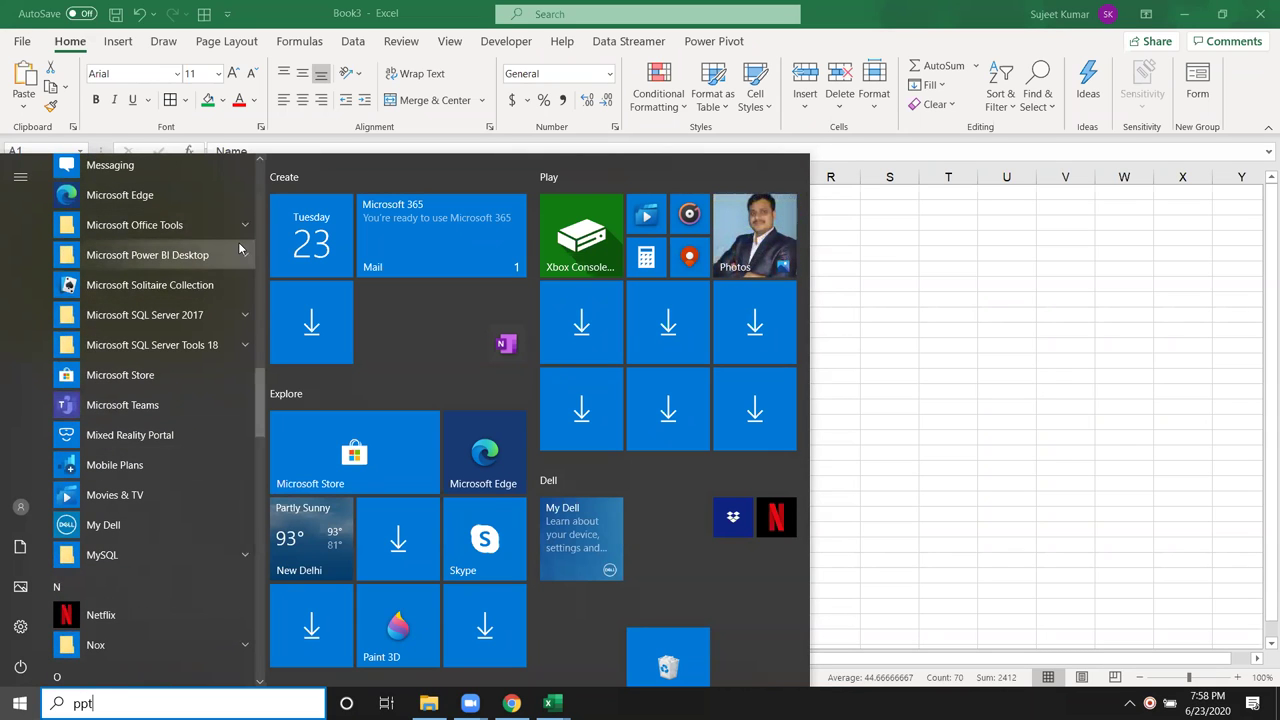
scroll(237, 257, up, 1)
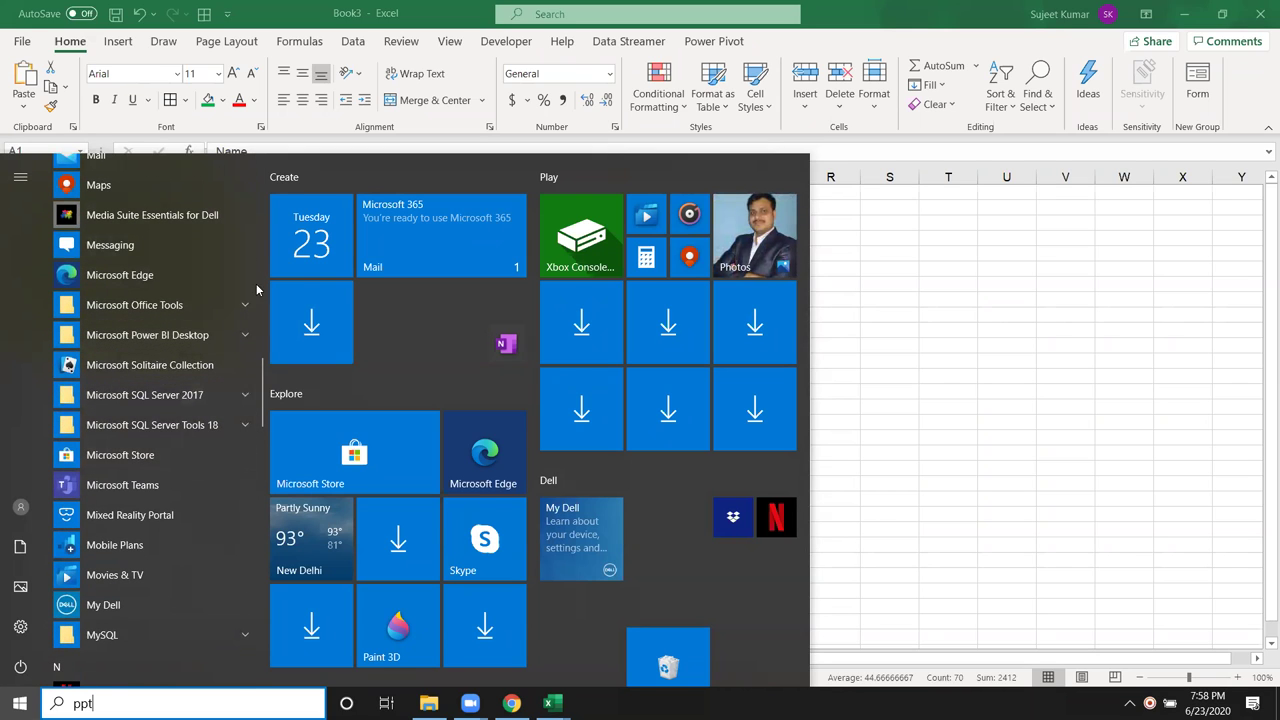
scroll(236, 300, up, 2)
scroll(234, 291, up, 3)
scroll(234, 291, up, 3)
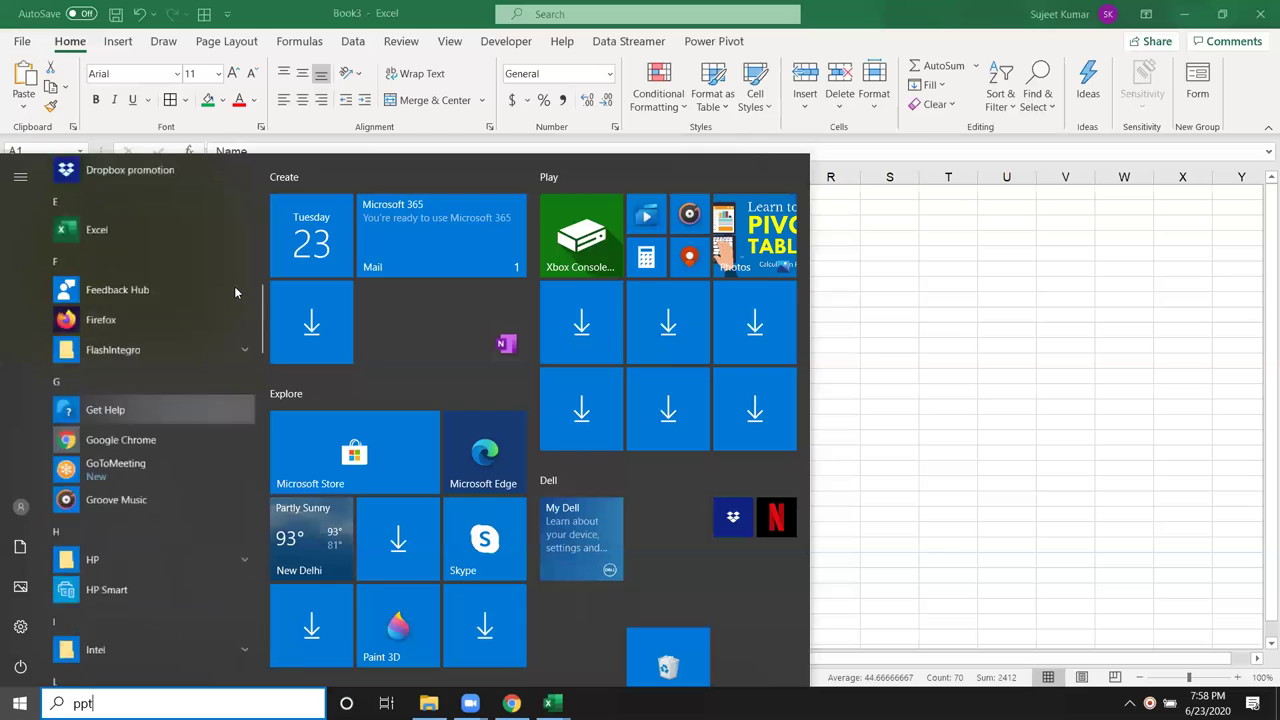
scroll(234, 291, up, 3)
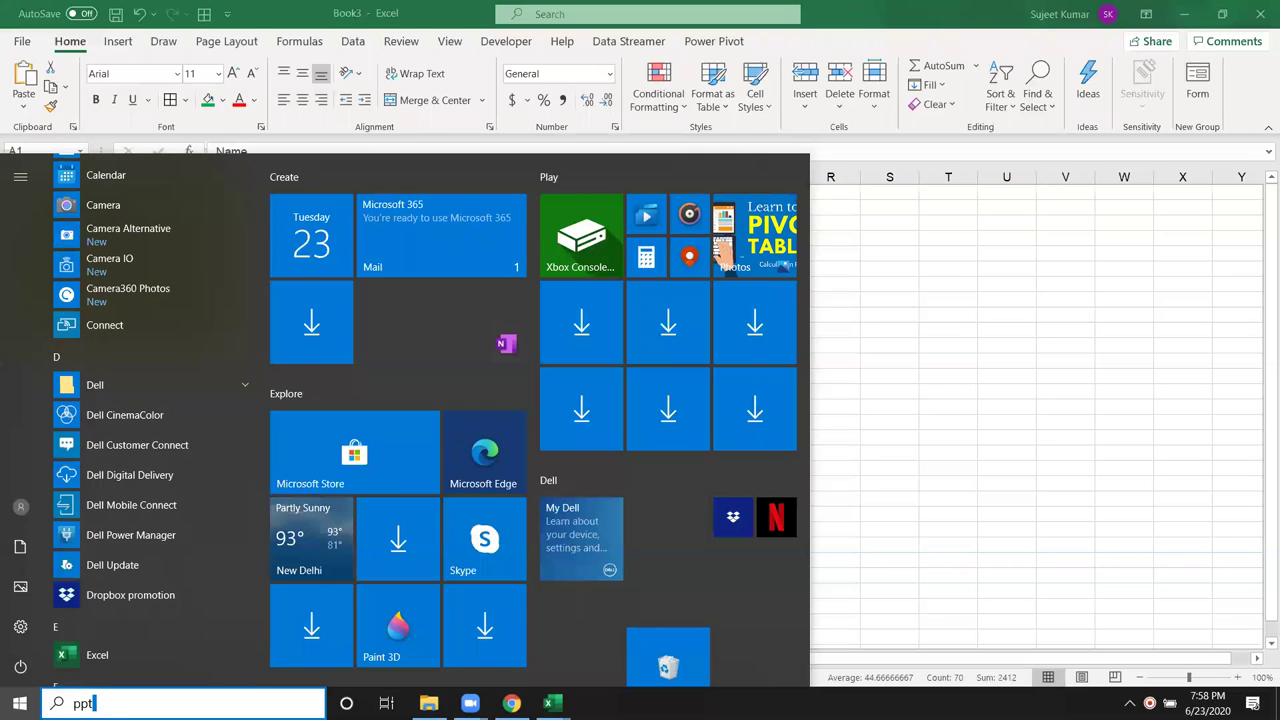
key(BackSpace)
key(BackSpace)
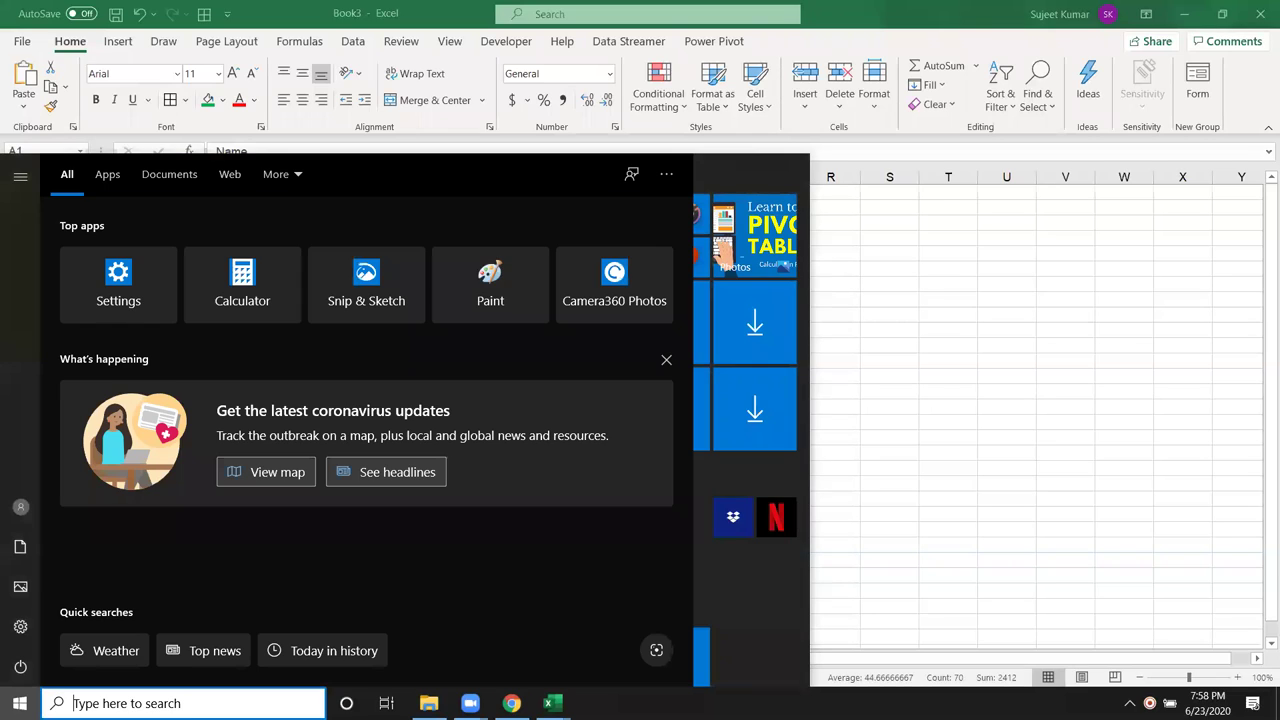
text(ppt)
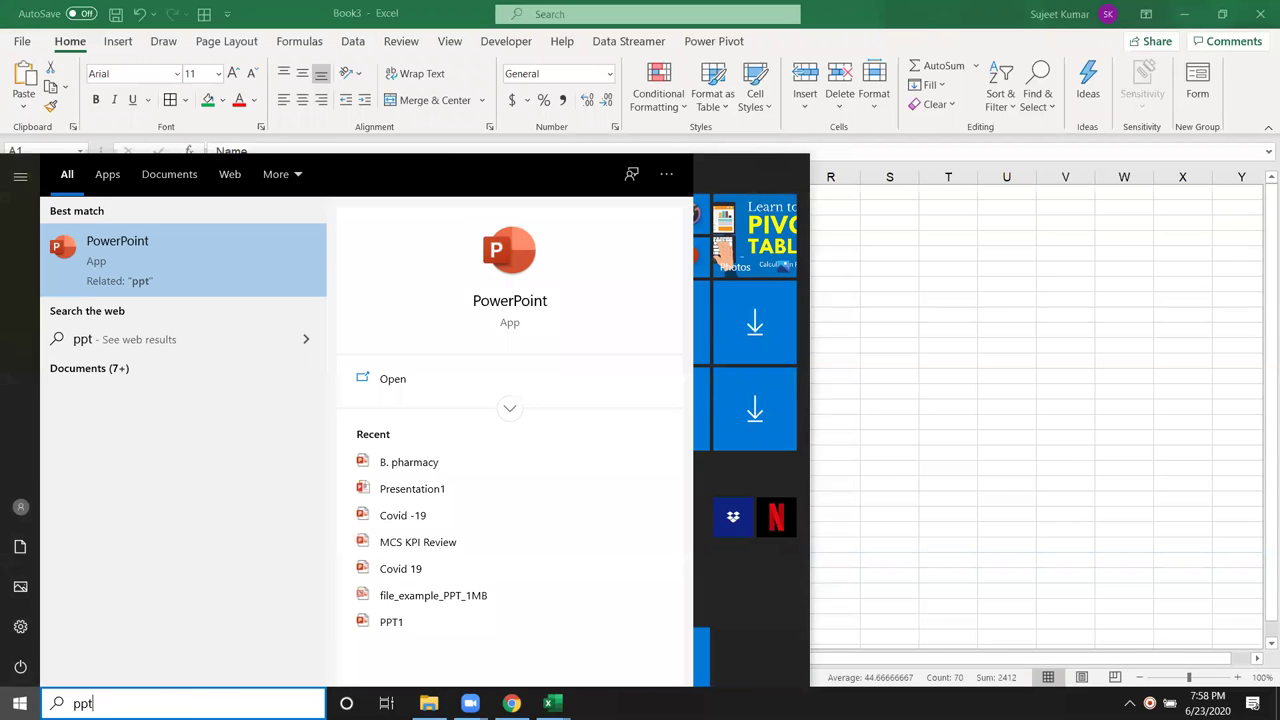
click(492, 311)
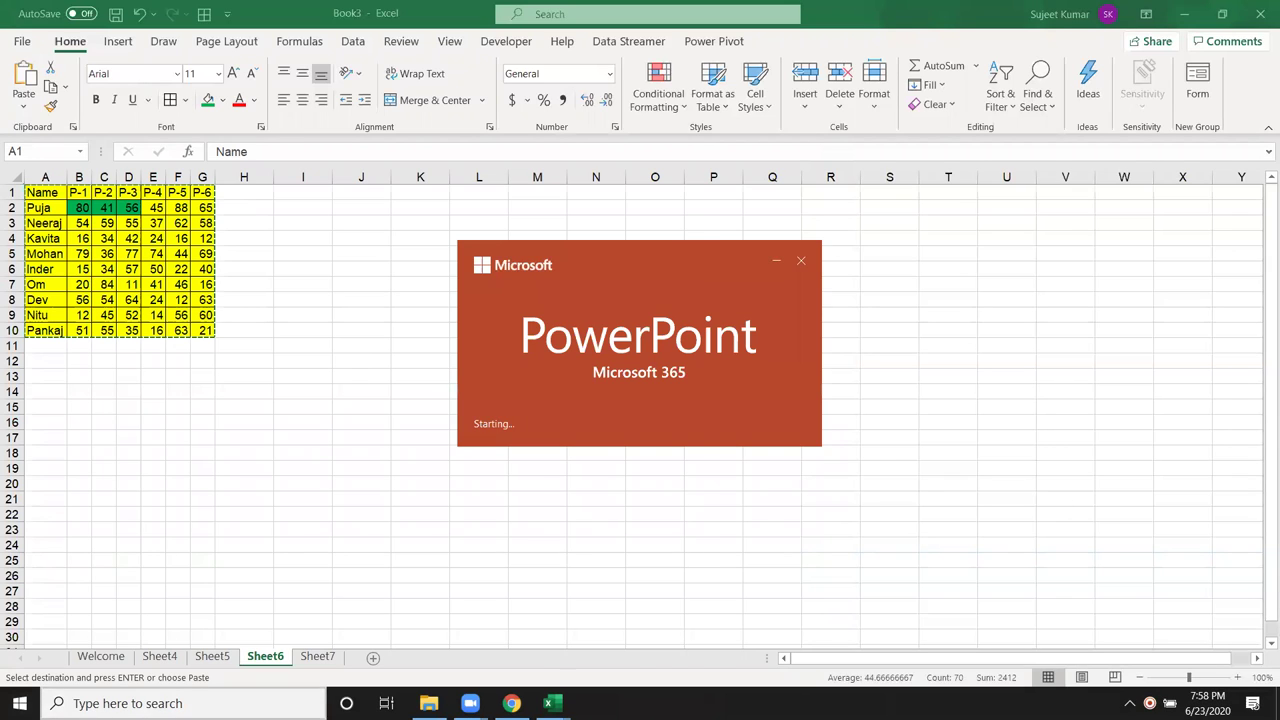
- Maximize the PowerPoint start window and create a new Blank Presentation
click(180, 703)
text(o)
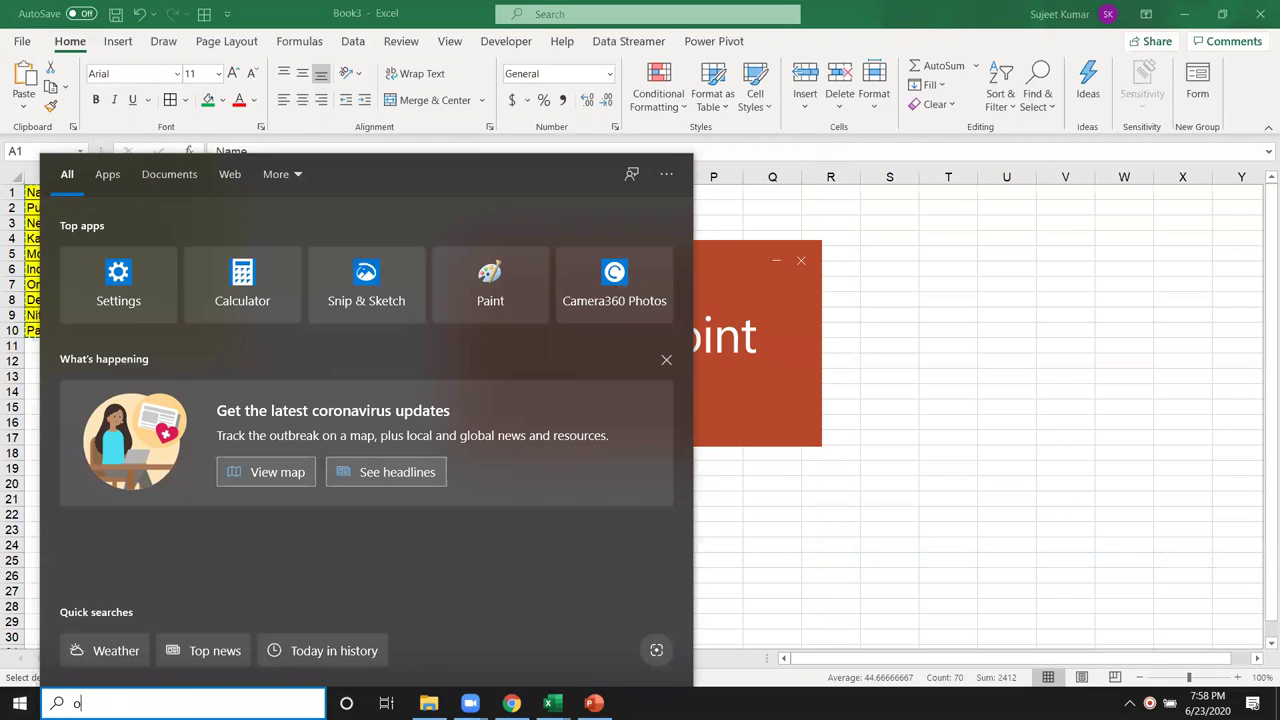
text(u)
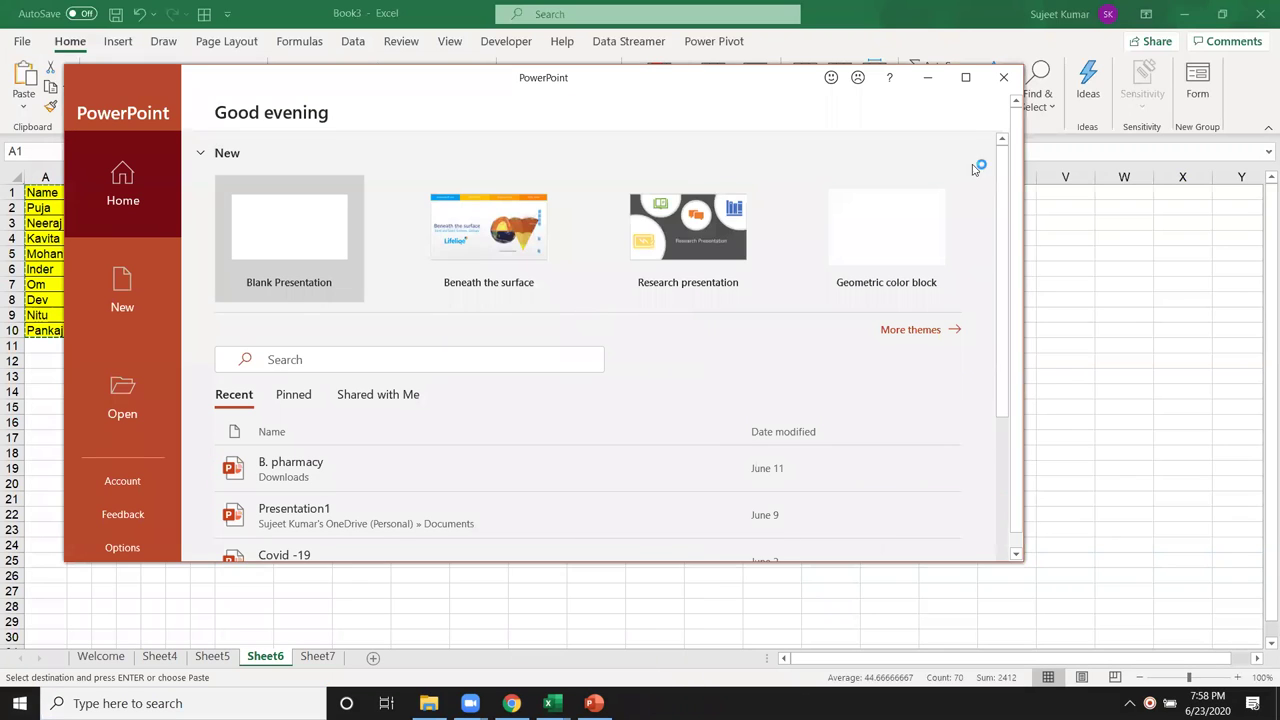
click(966, 78)
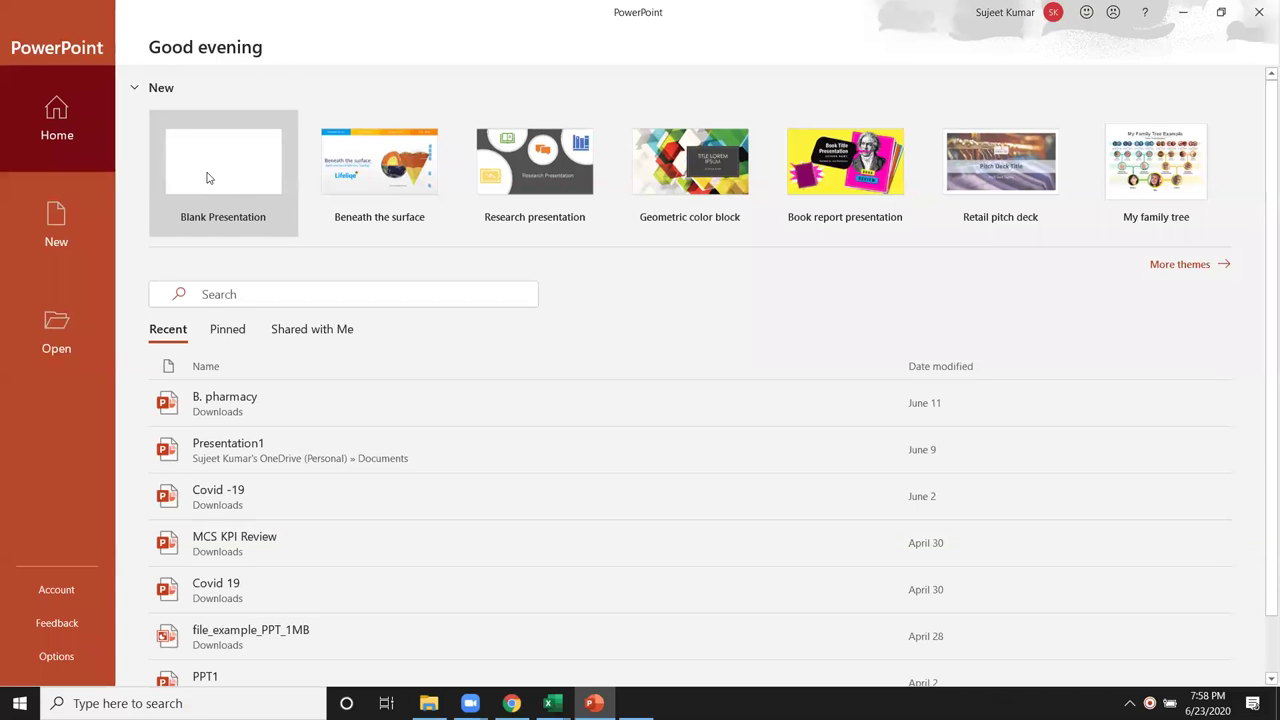
click(236, 232)
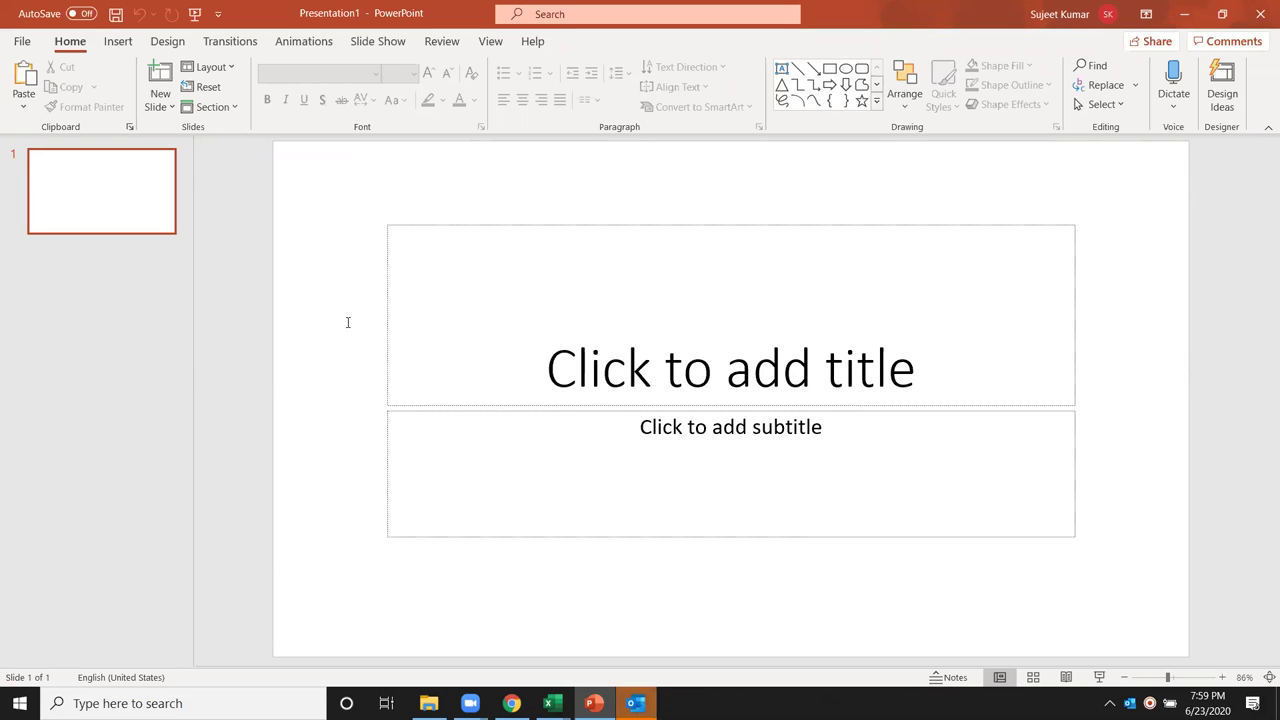
- Delete the slide's placeholders, Paste Special the score table as a link, and move it up-left
key(ctrl+a)
key(Delete)
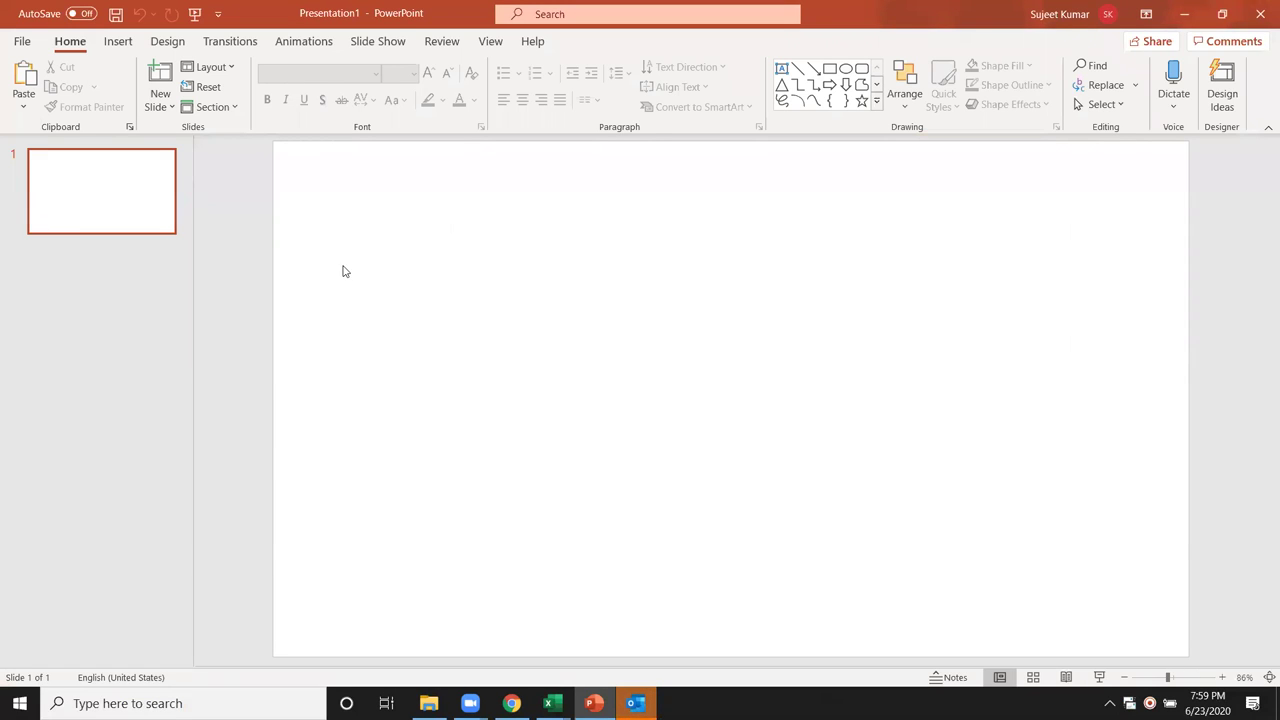
click(23, 107)
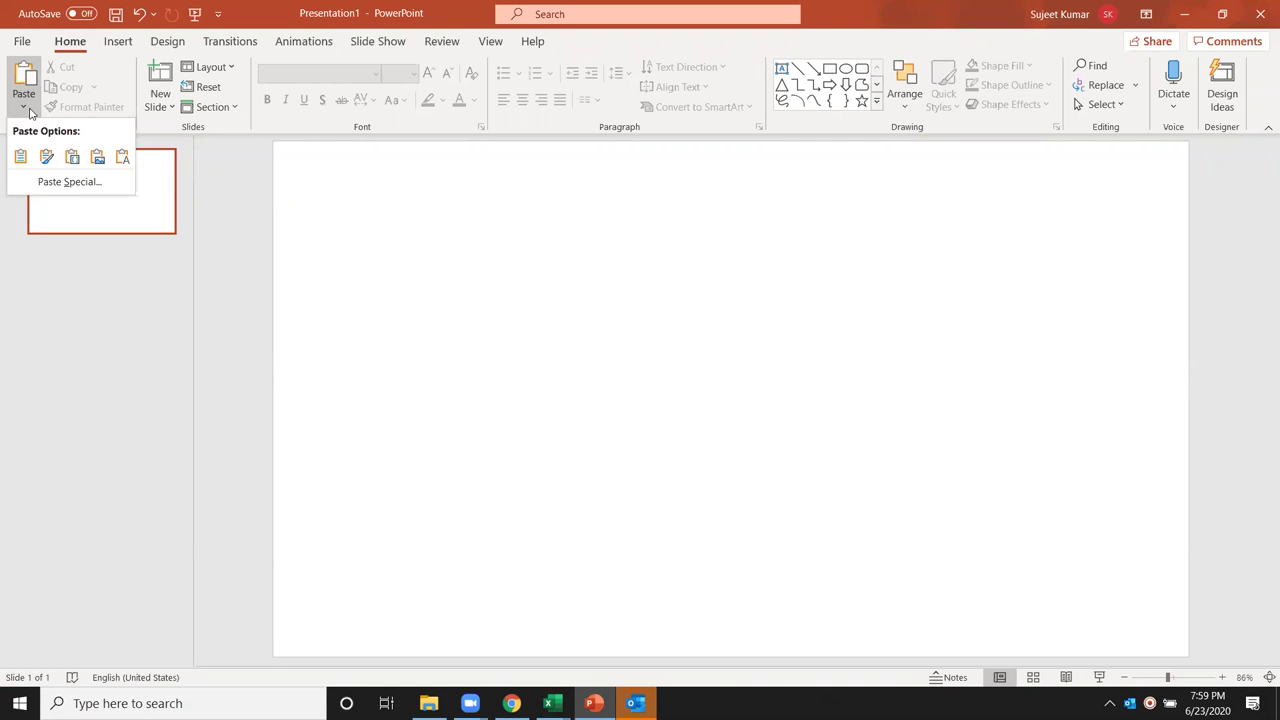
click(74, 189)
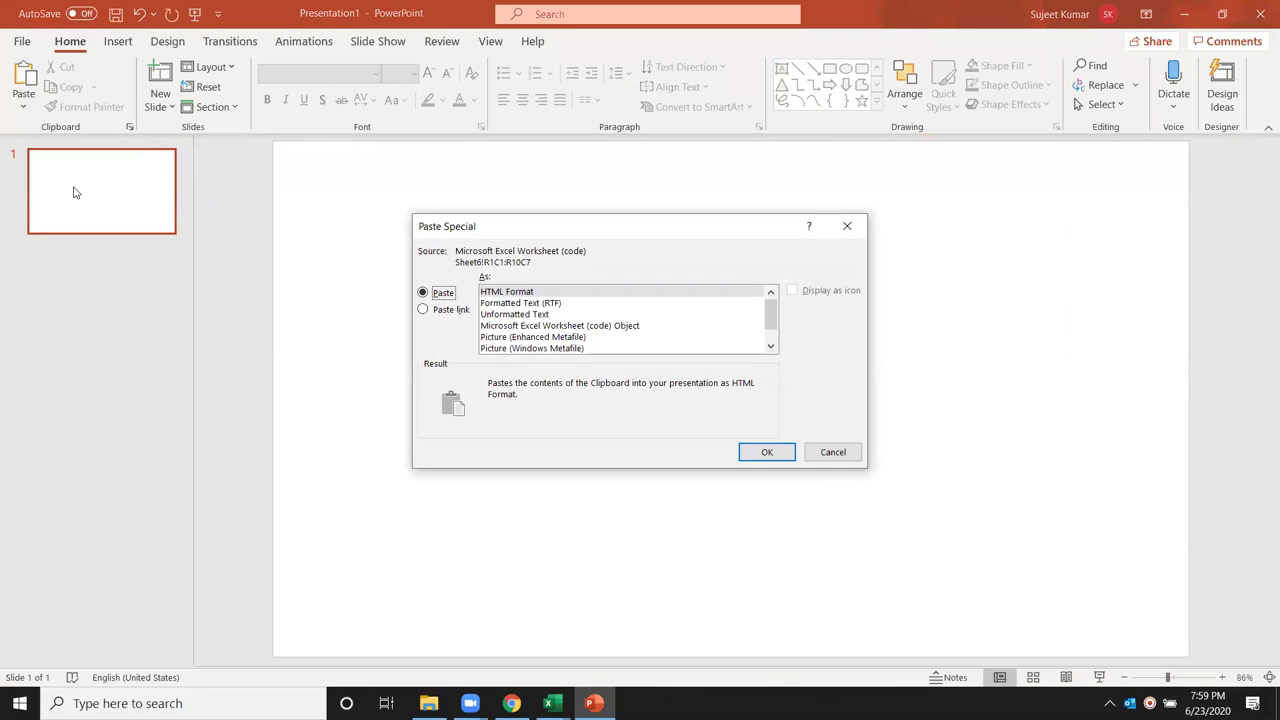
click(432, 315)
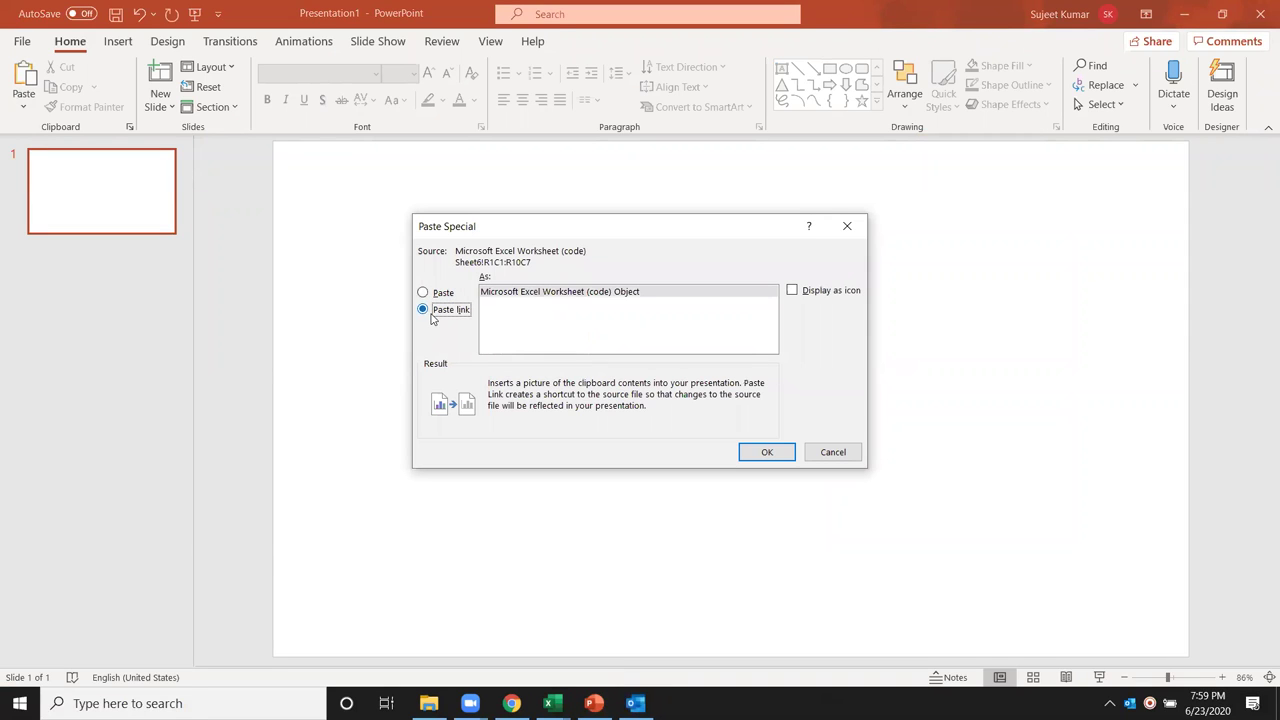
click(762, 454)
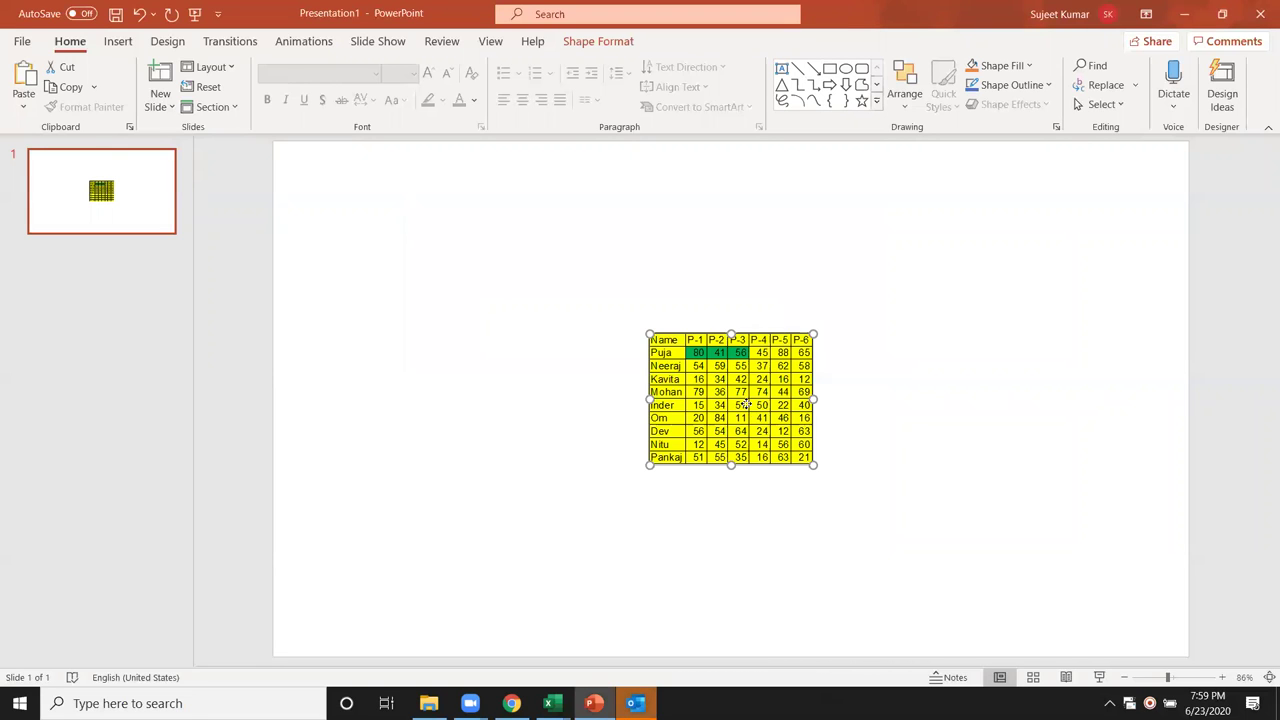
drag(764, 458, 533, 388)
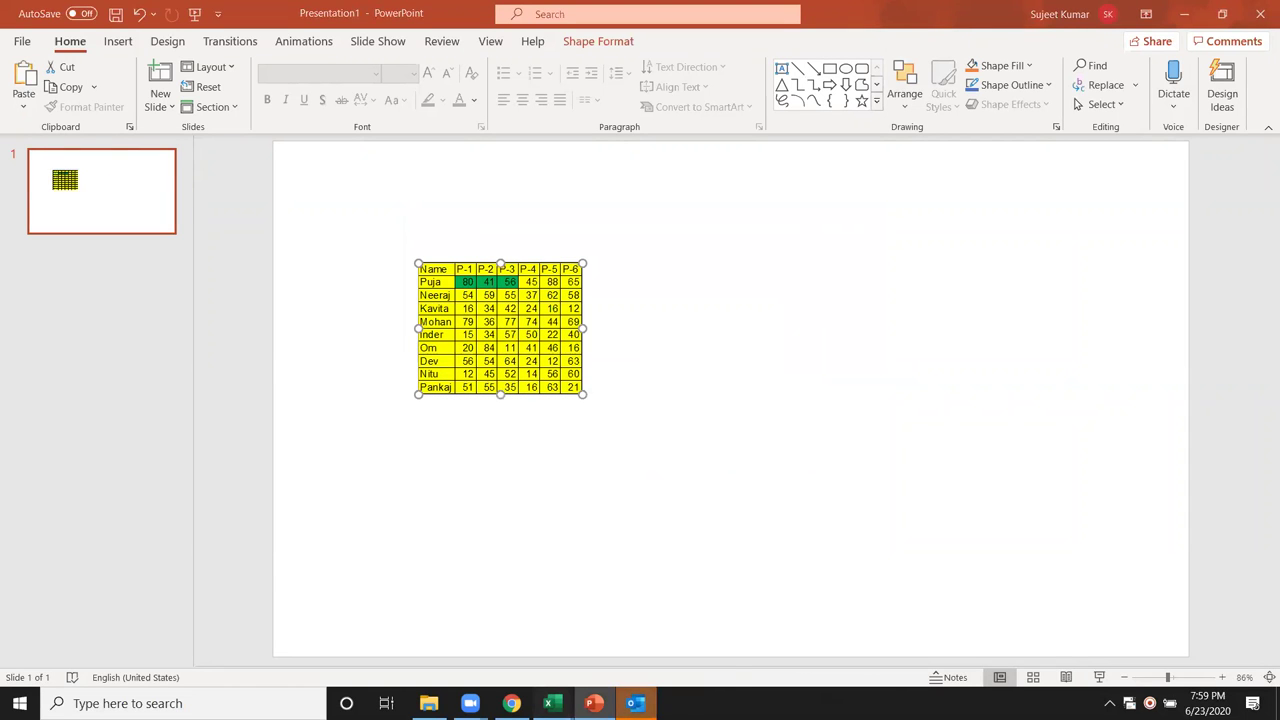
click(527, 652)
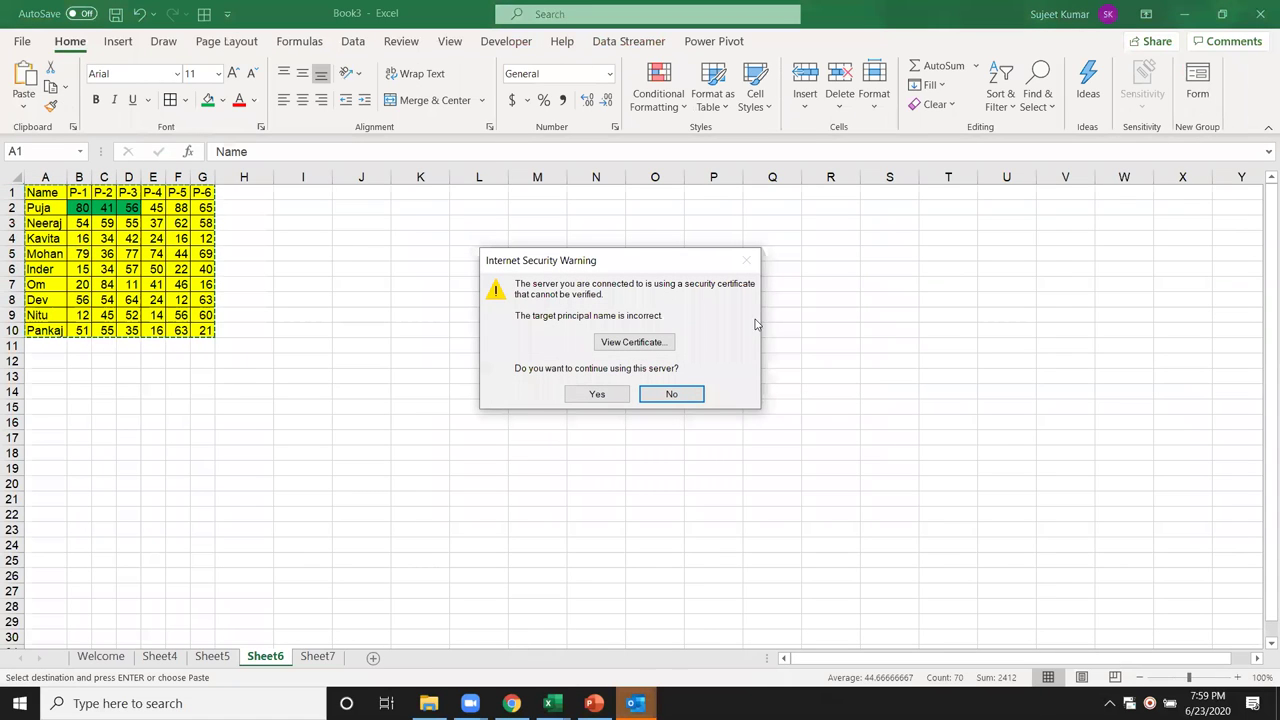
- Accept the security warning and fill cells B5:E6 with dark blue
click(598, 396)
click(203, 240)
click(80, 251)
drag(80, 251, 155, 269)
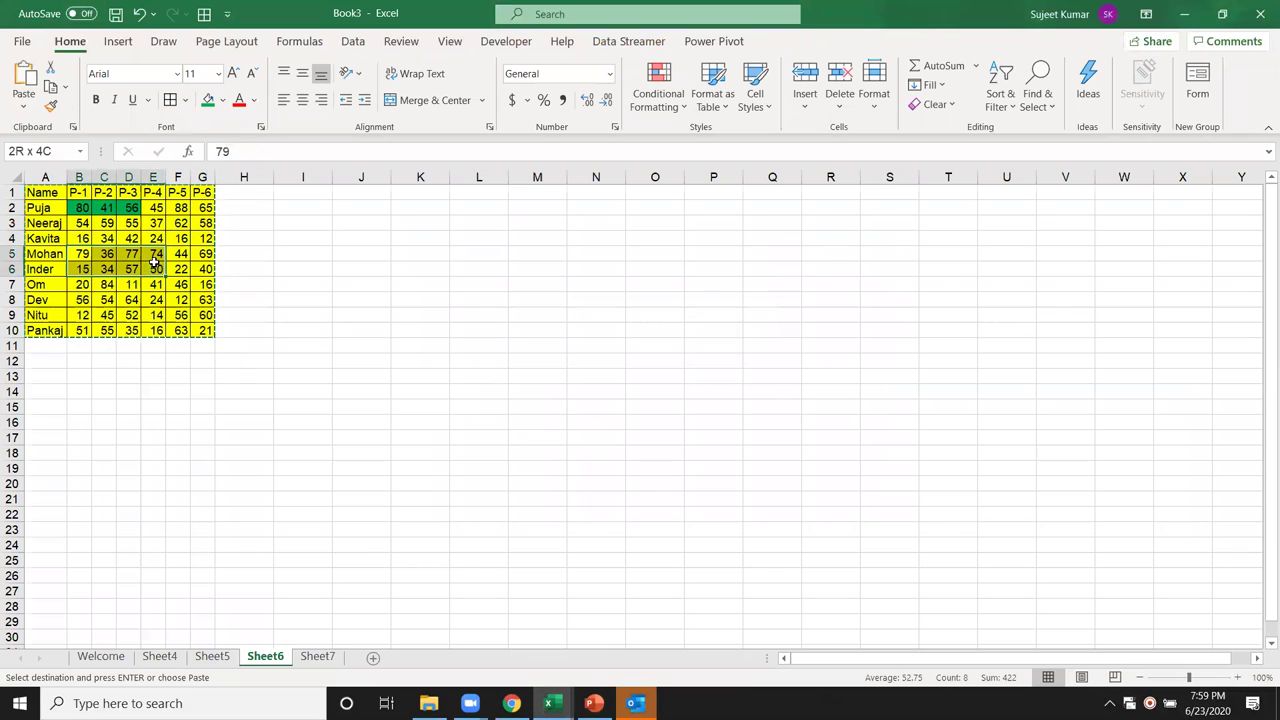
click(223, 104)
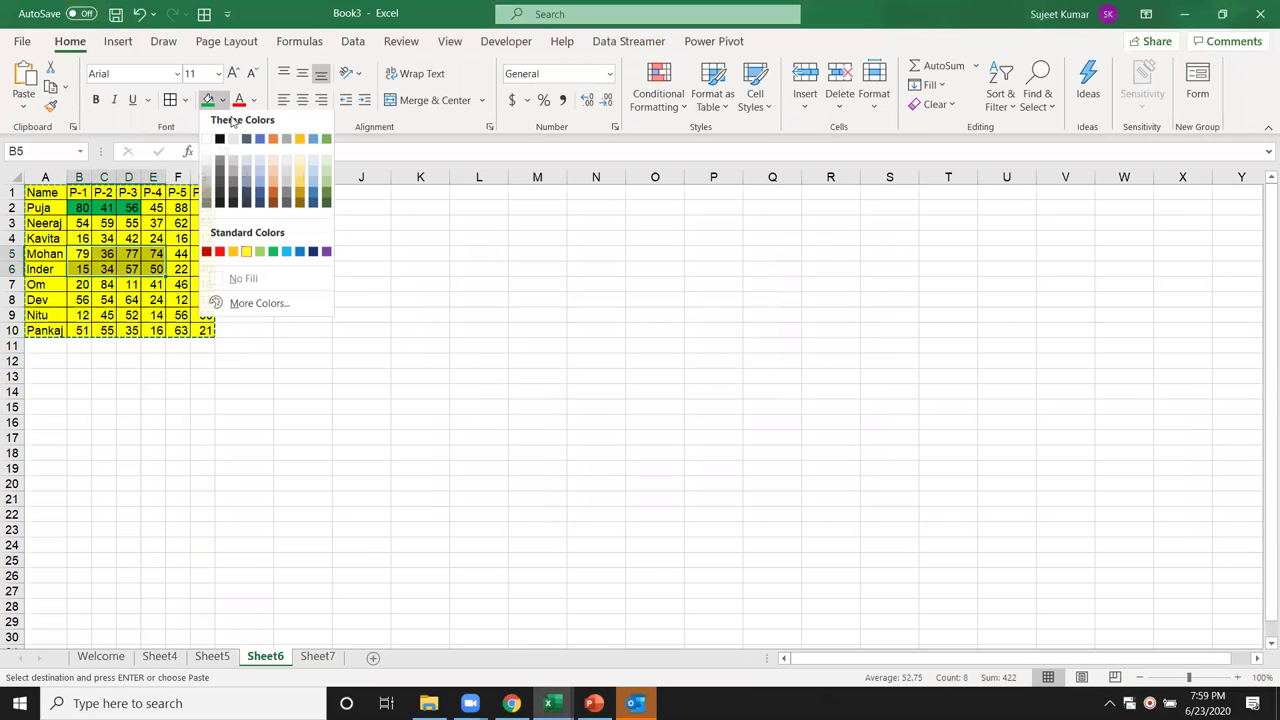
click(316, 261)
click(318, 299)
click(594, 703)
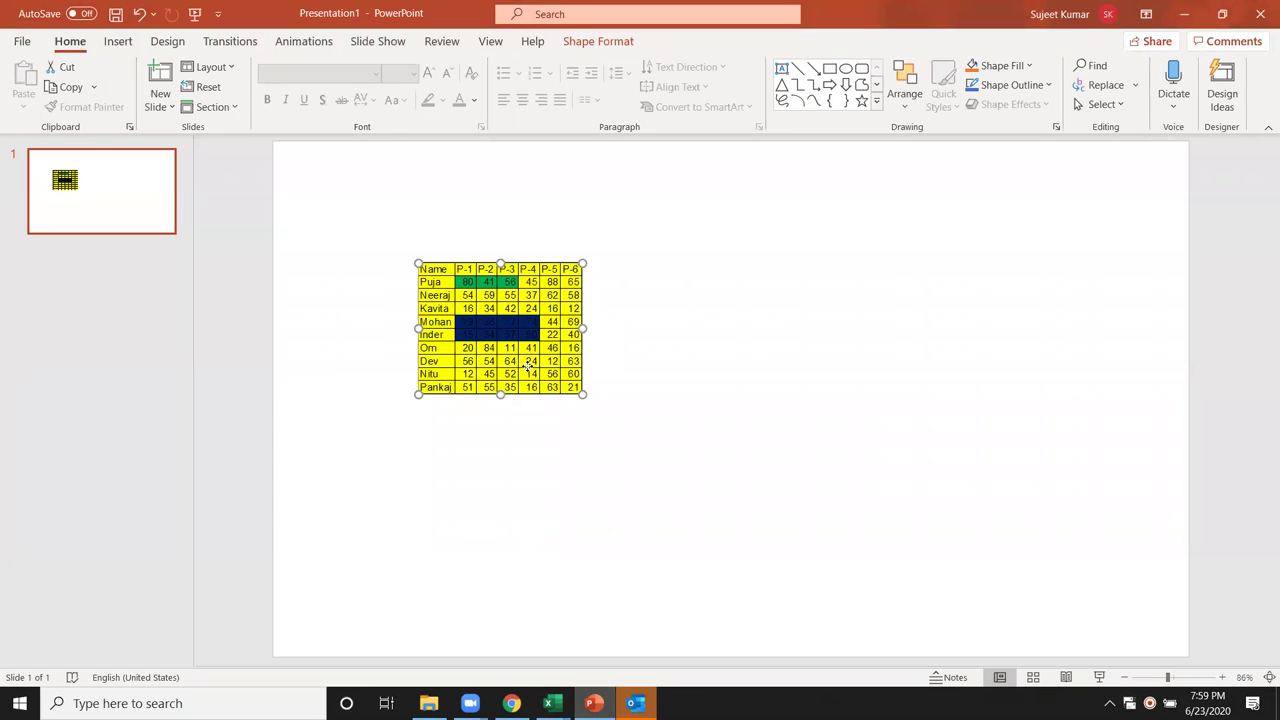
- Update the linked table's link, drag it larger on the slide, then close PowerPoint
right_click(514, 321)
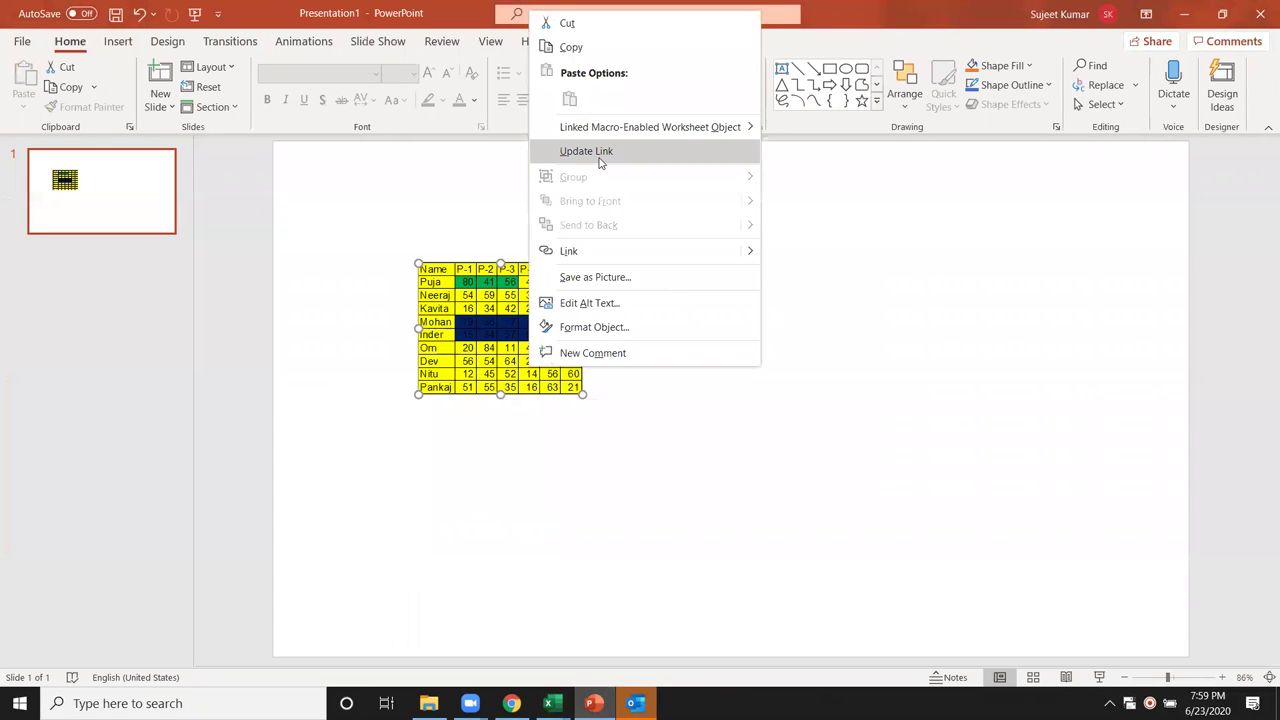
click(720, 538)
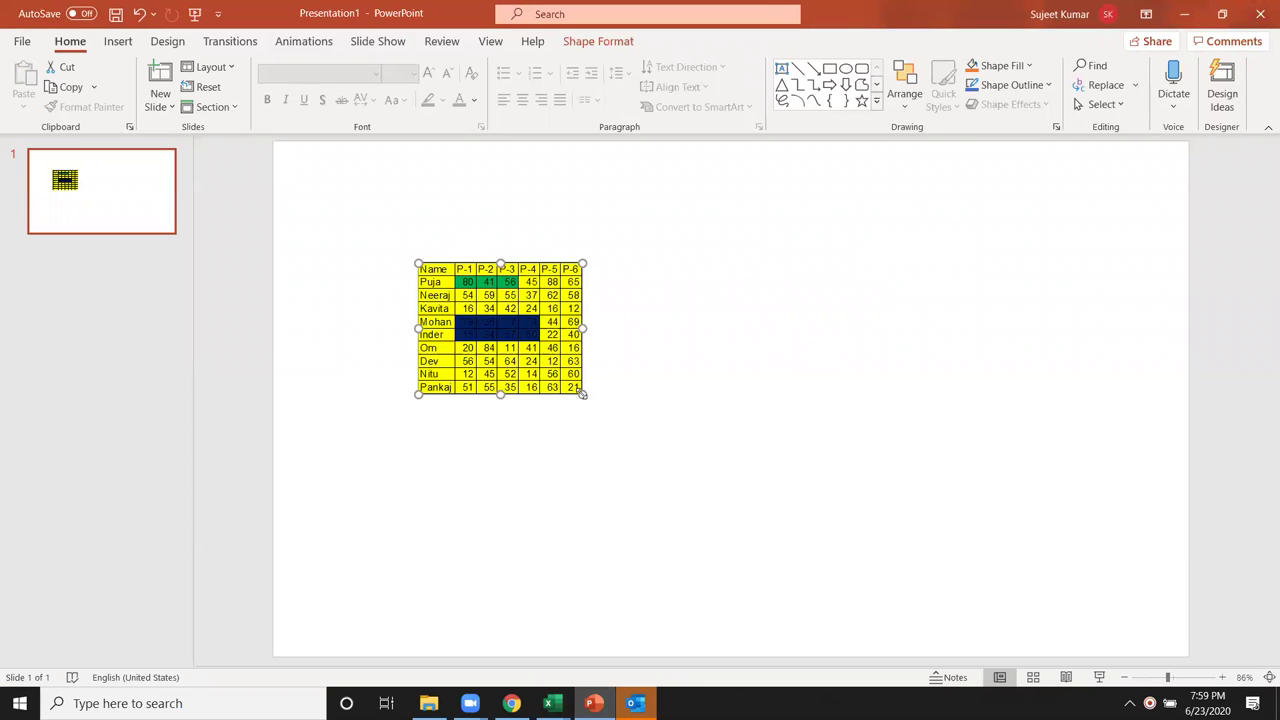
drag(585, 394, 806, 573)
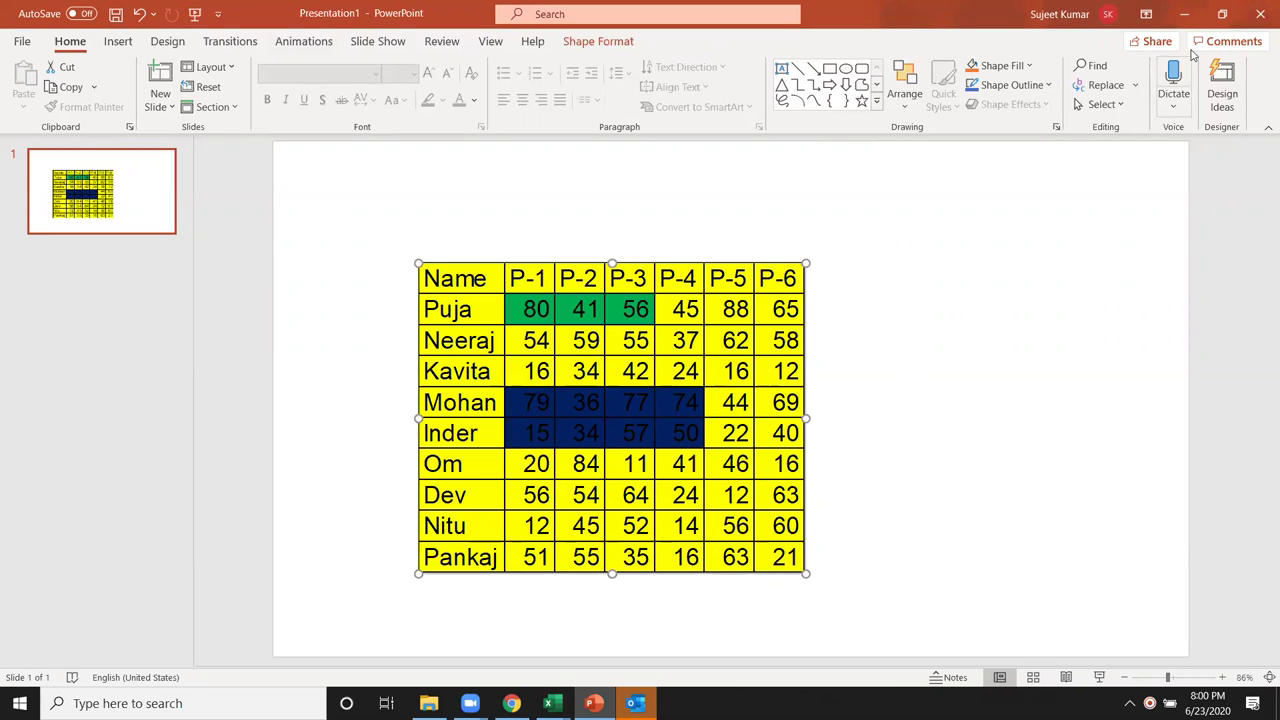
click(1260, 13)
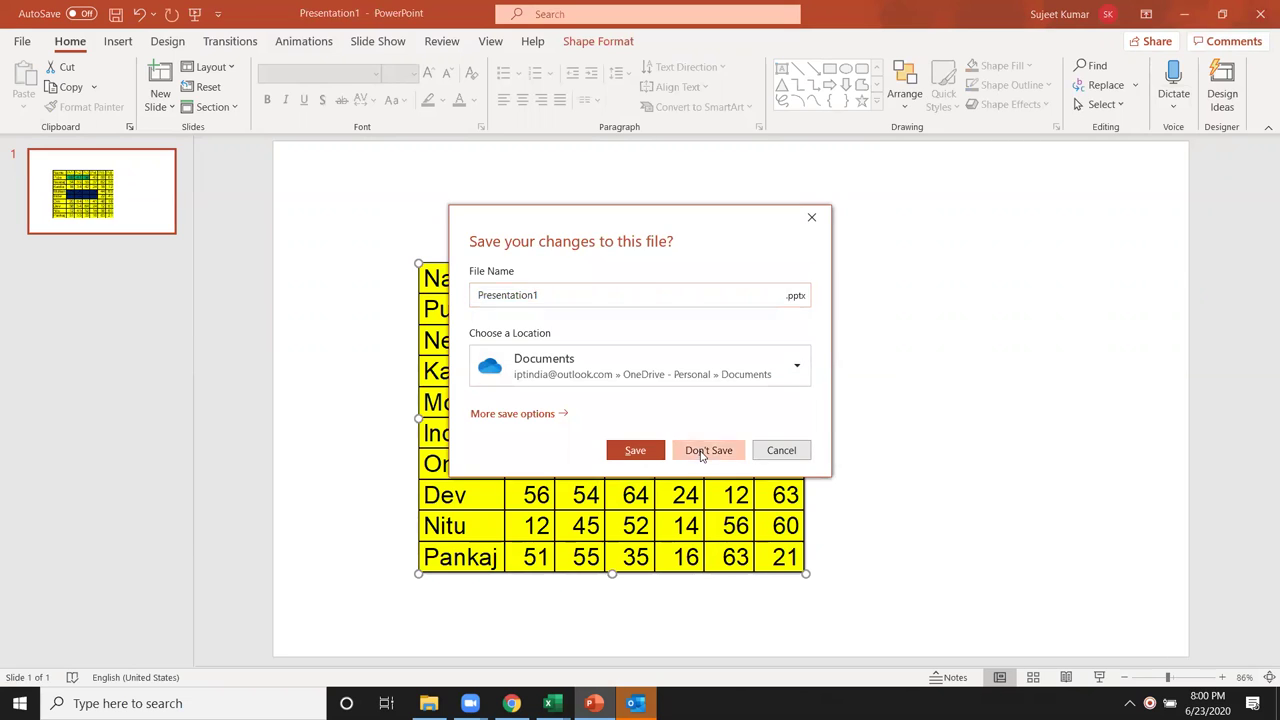
- Close Presentation1 without saving and bring Outlook to the front
click(705, 456)
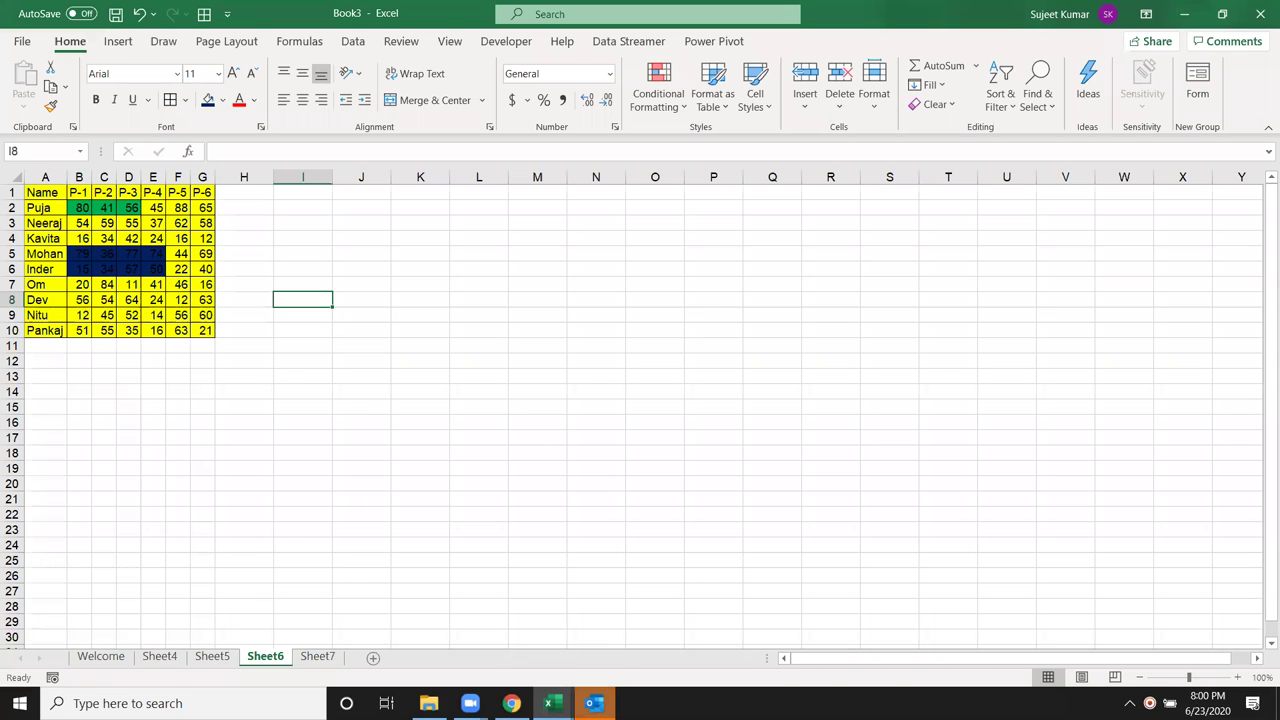
click(594, 703)
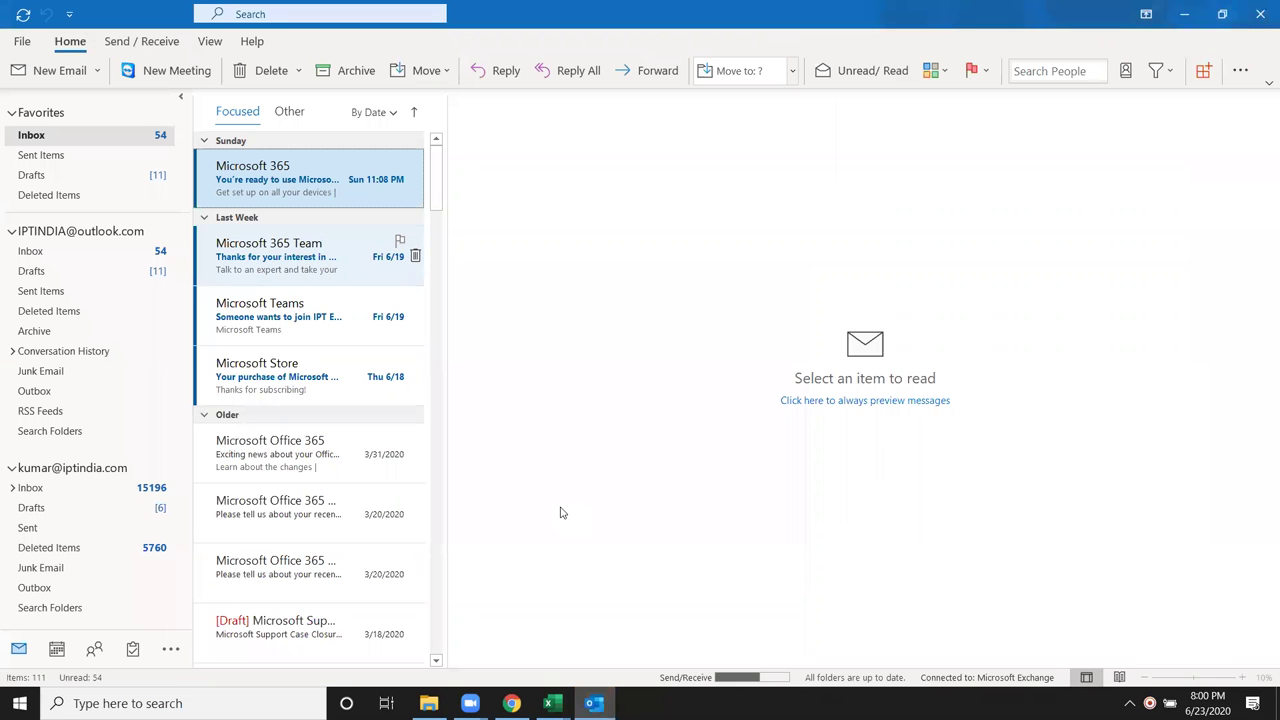
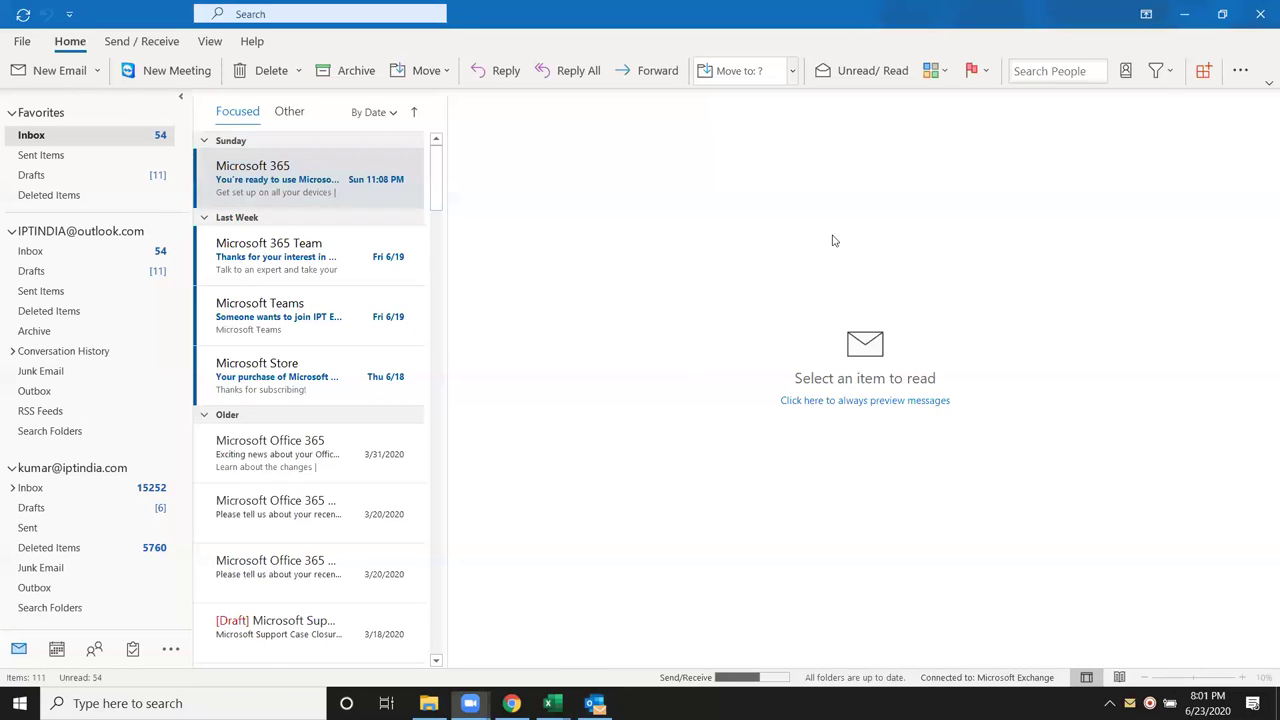
- Start a new email to the suggested 'ipt' recipient, with a Recent People contact in Cc
click(62, 72)
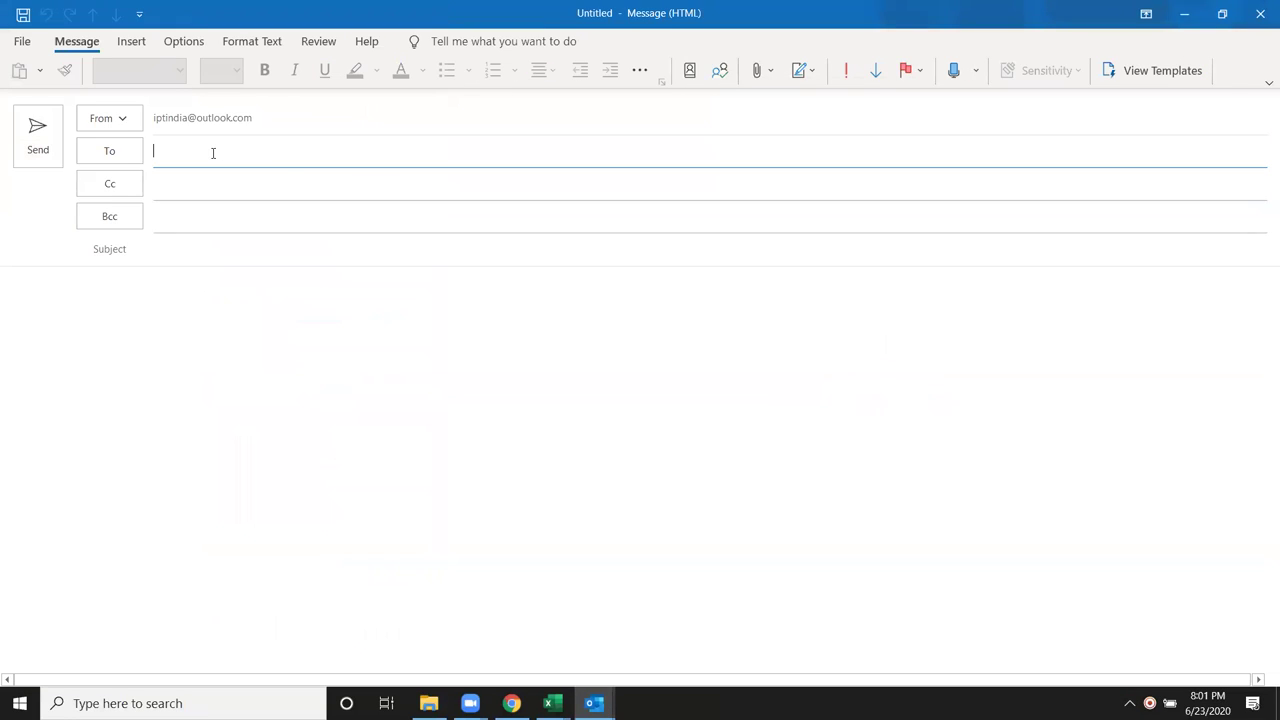
text(ipt)
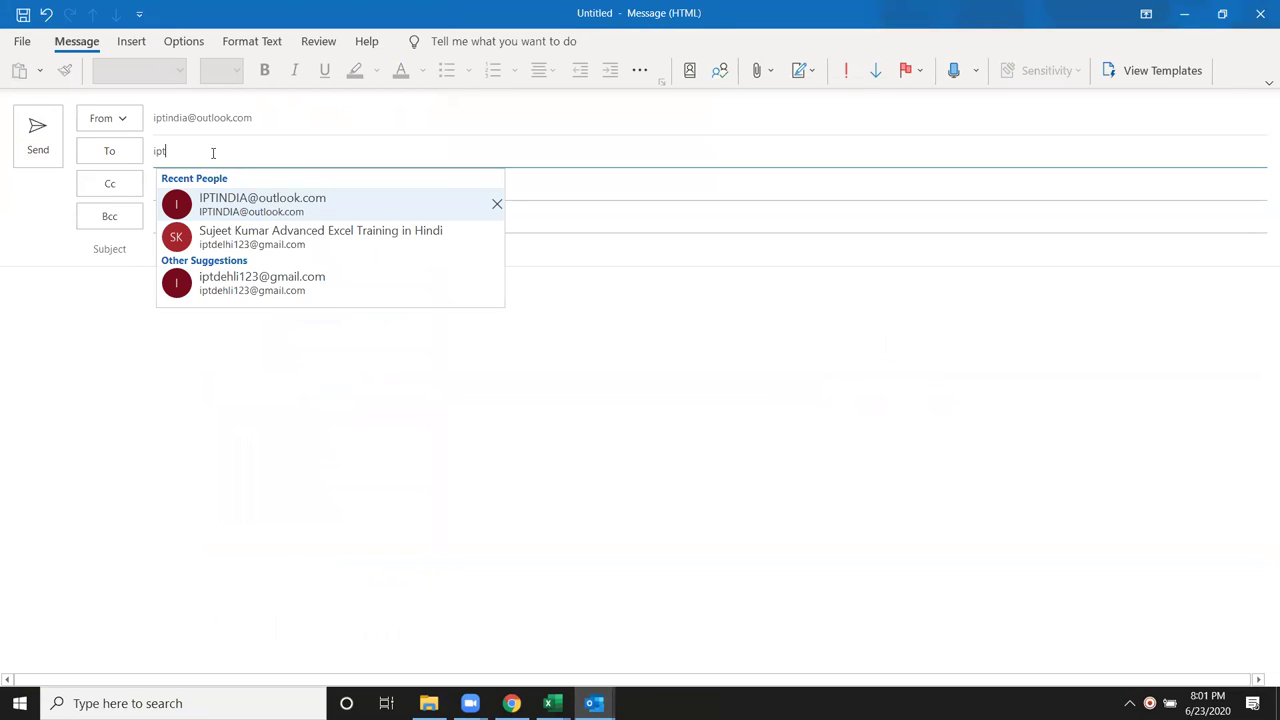
click(256, 192)
click(256, 190)
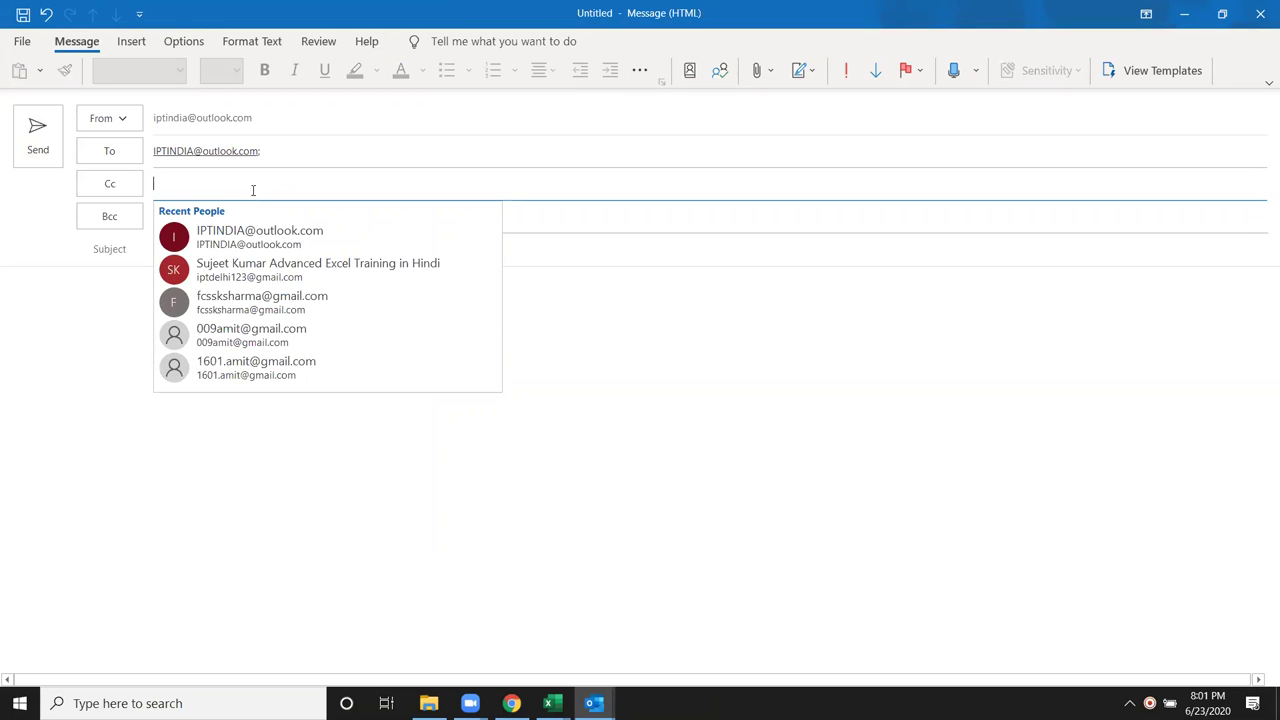
click(275, 285)
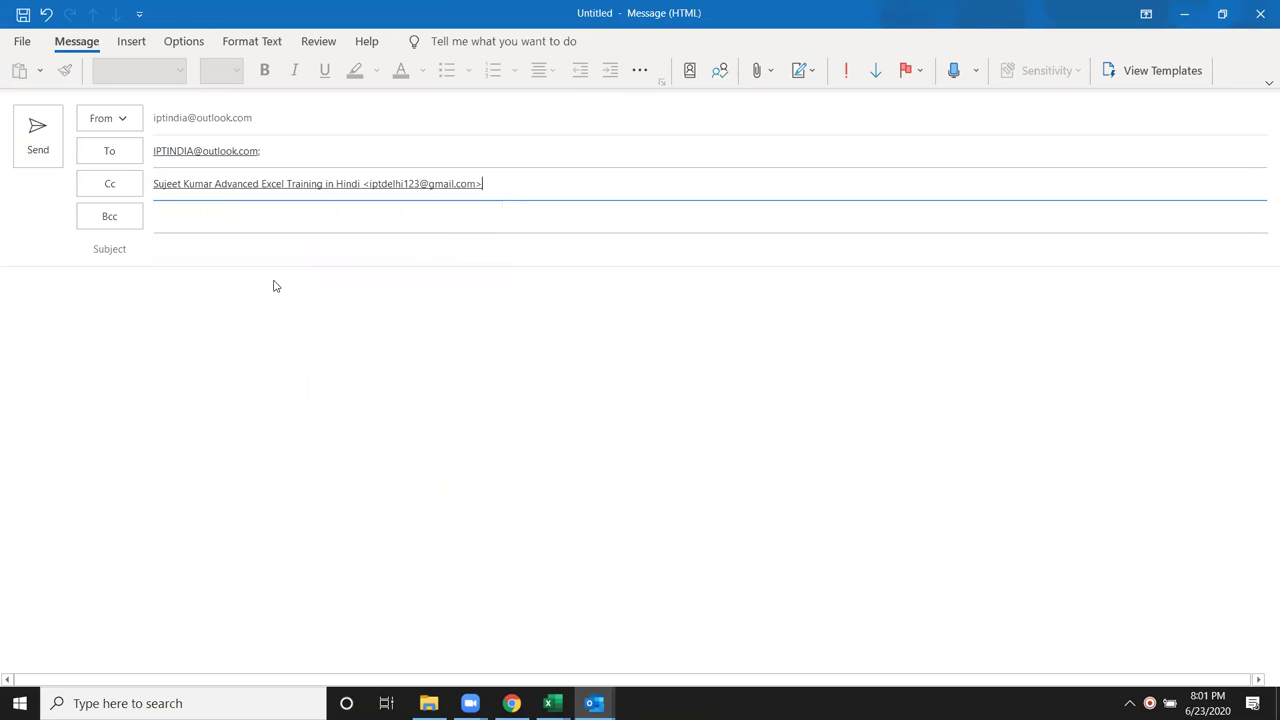
click(210, 249)
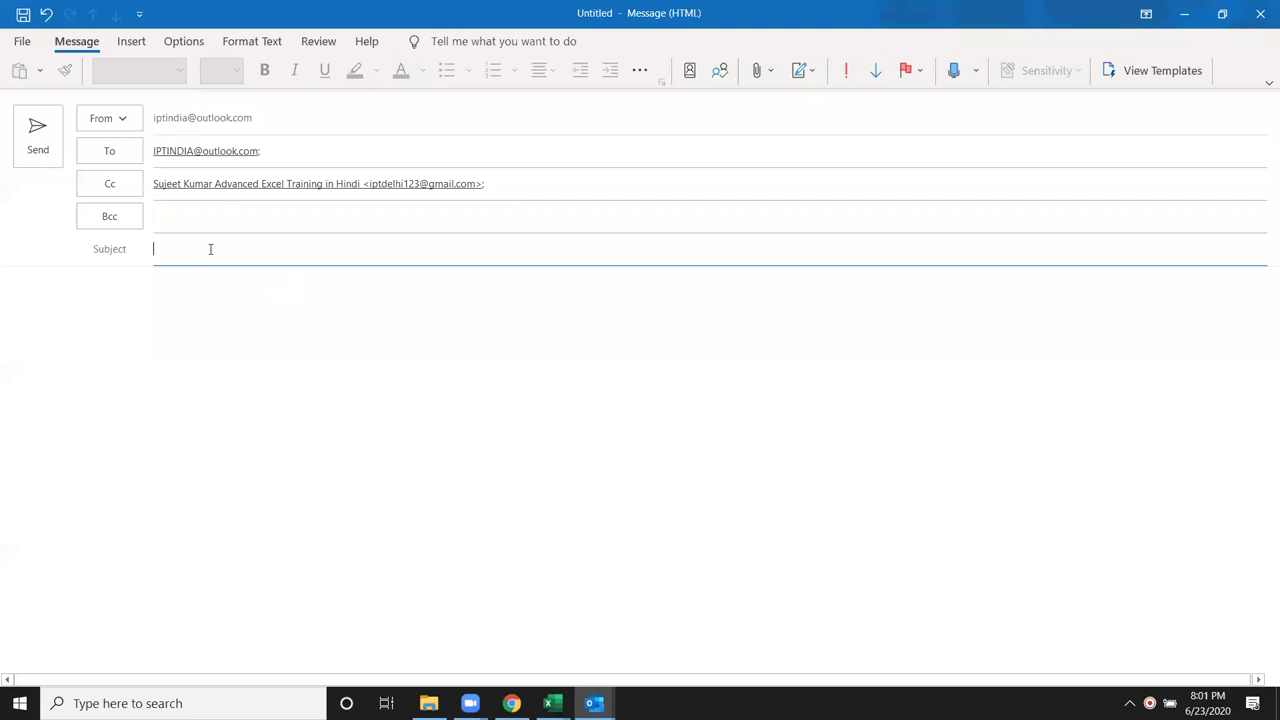
- Enter the subject 'Sales Update'
text(SAles)
key(BackSpace)
key(BackSpace)
key(BackSpace)
text(a)
text(les Update)
- Write 'Dear Sir, Below are Sales Data' with a Regards sign-off and sender name, fixing Bellow
click(191, 314)
text(Dear Sir)
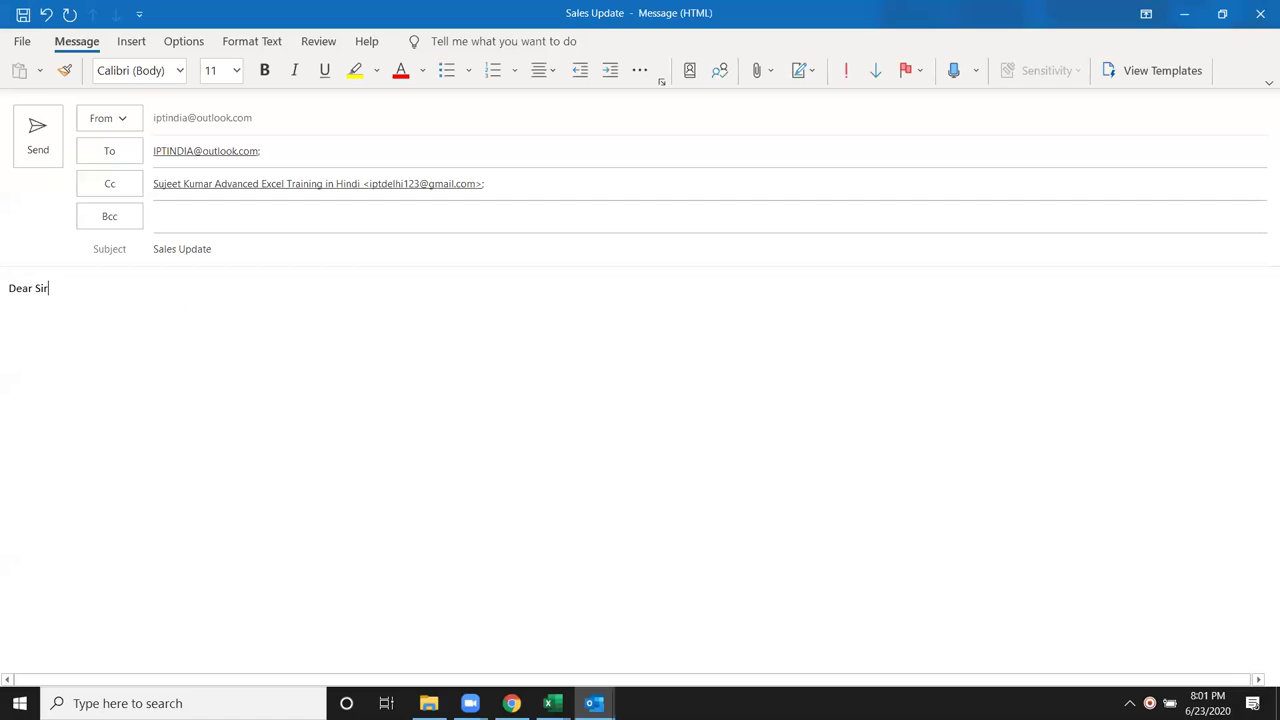
text( B)
text(e)
text(llo)
key(BackSpace)
text(ow are )
text(Sales)
key(BackSpace)
text(es )
text(Data       )
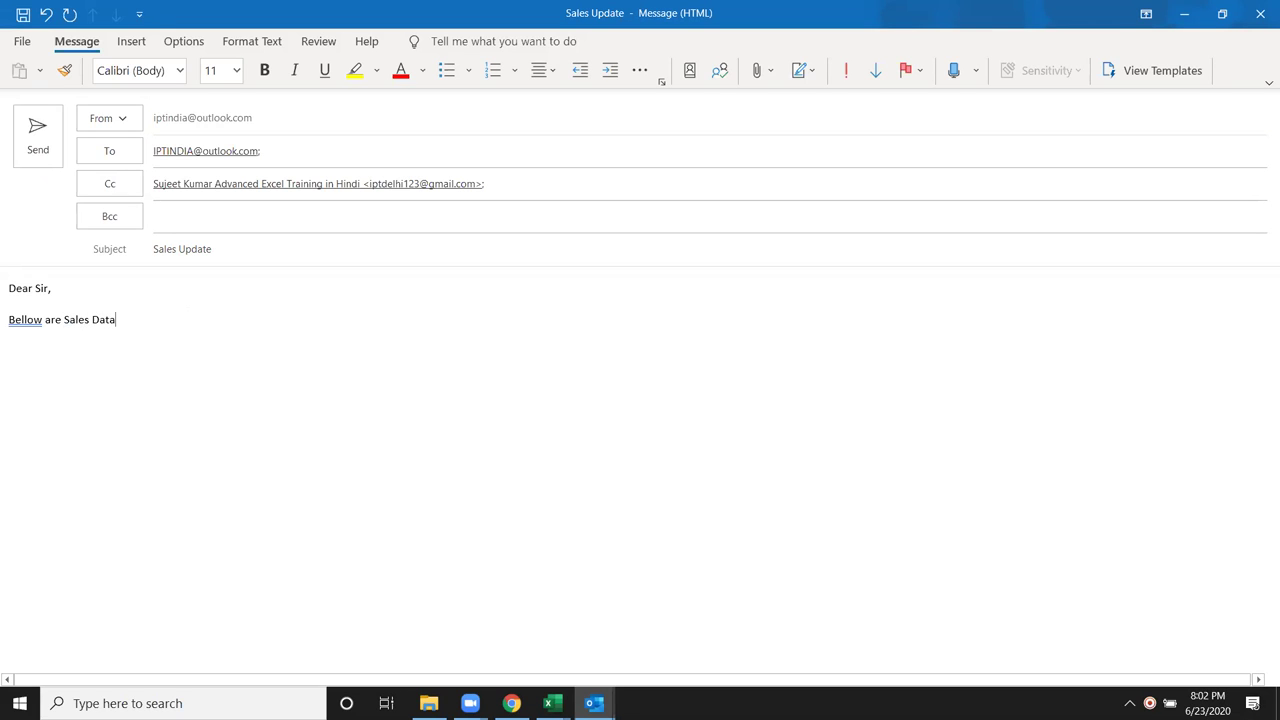
text(Re)
text(gards)
key(Return)
text(Sujeet)
right_click(30, 322)
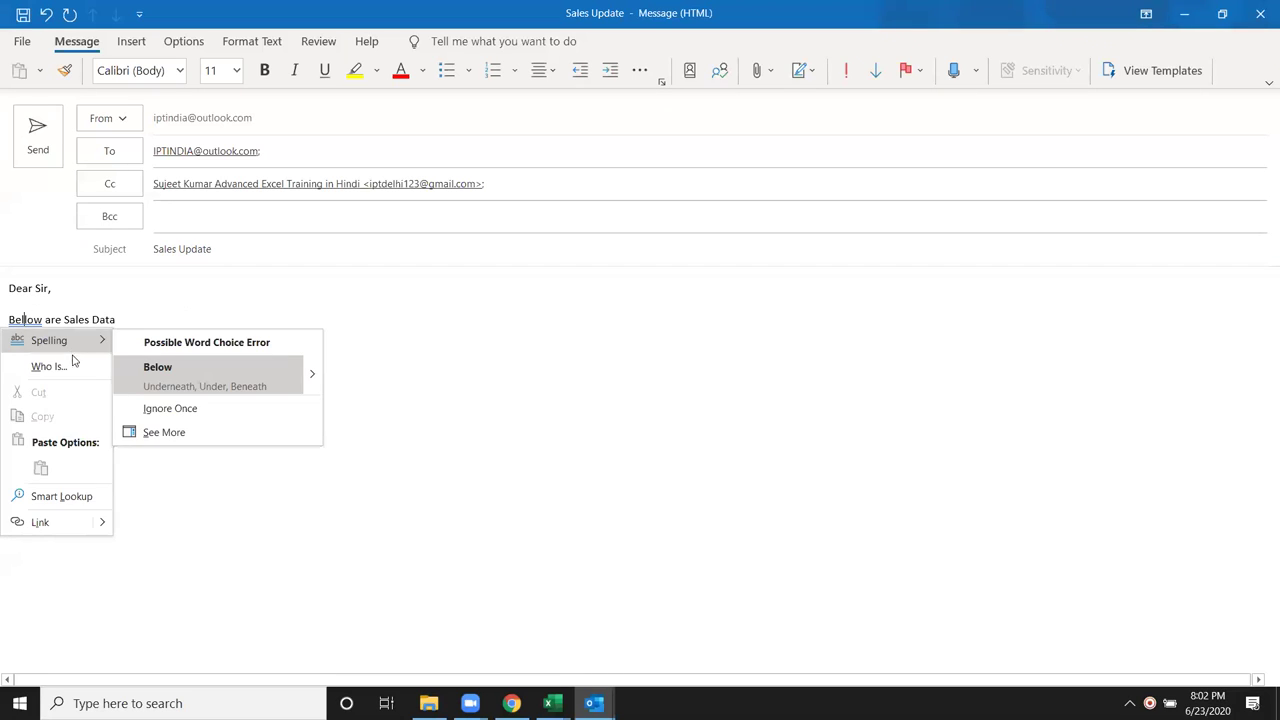
click(170, 389)
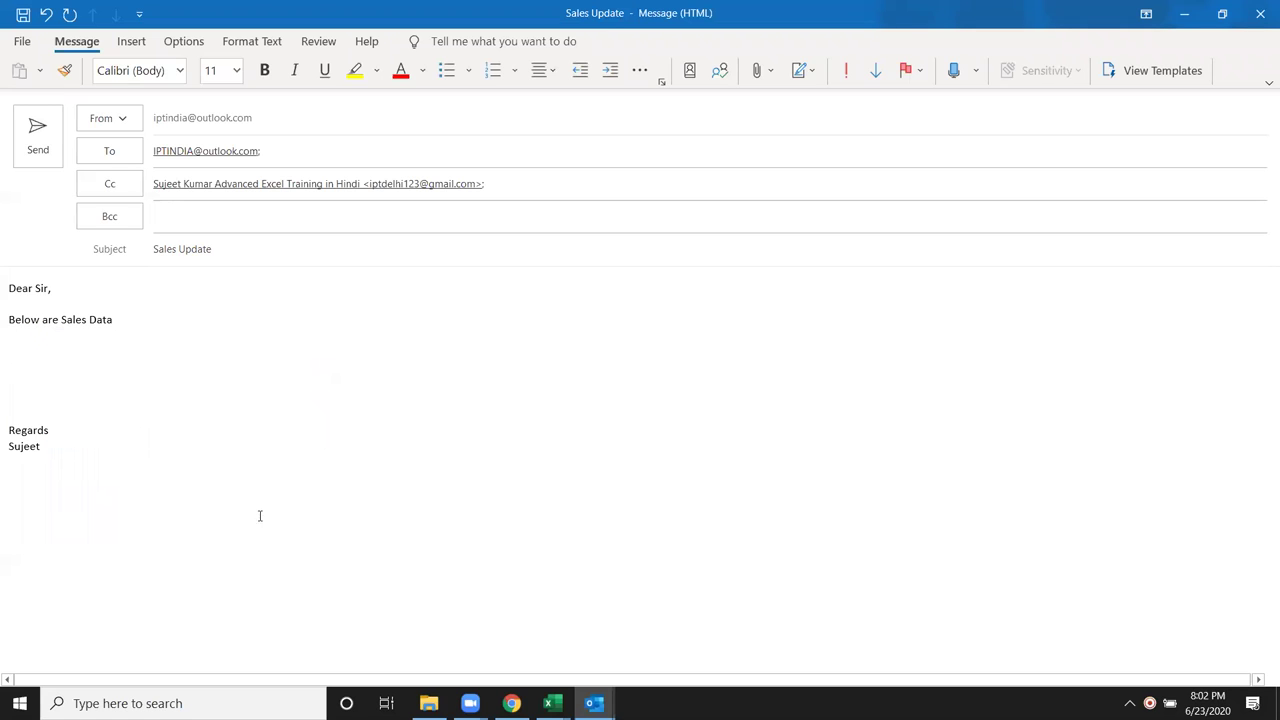
- Copy the sales table A1:G10 from Book3's Sheet6 and return to the email
click(552, 703)
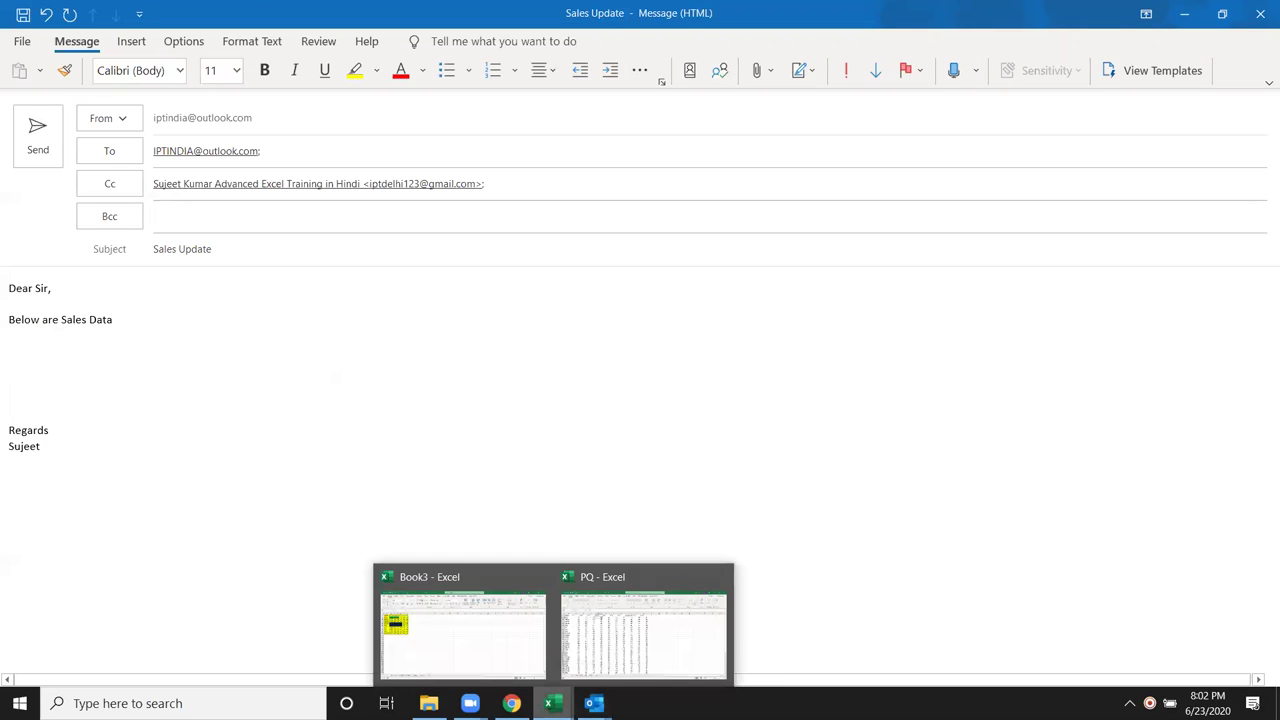
click(523, 643)
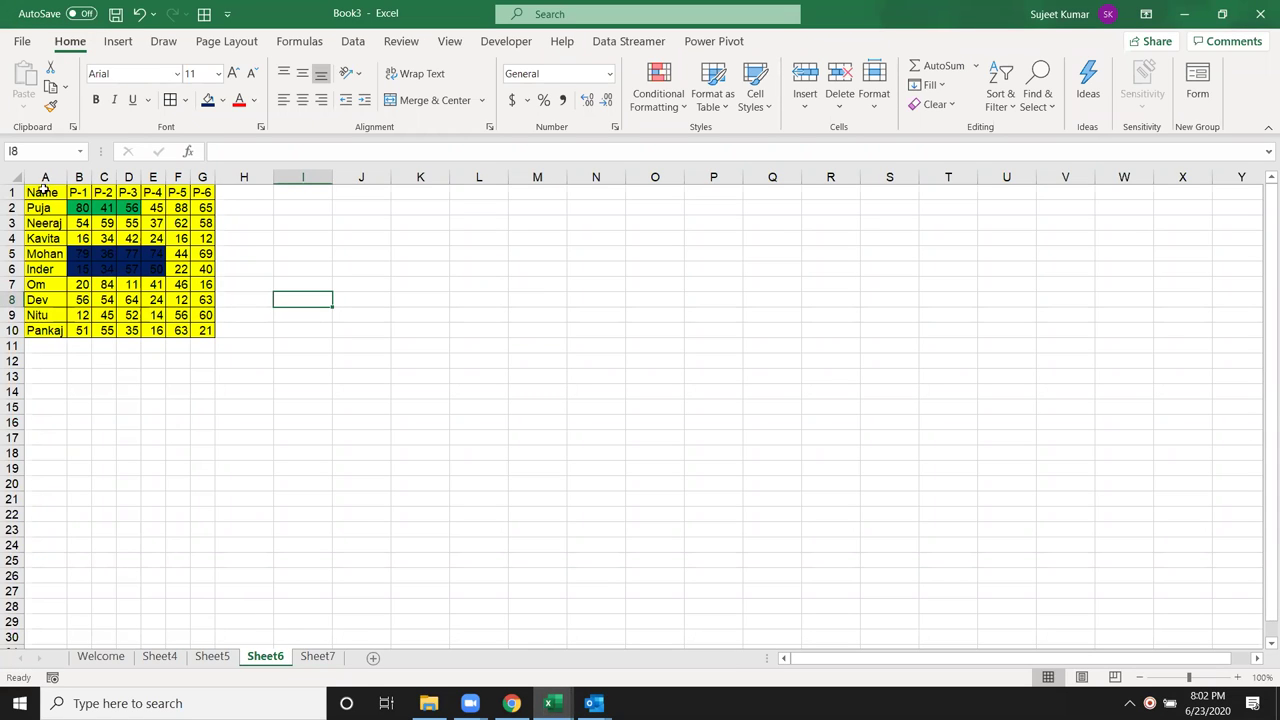
drag(44, 188, 170, 312)
drag(200, 331, 212, 341)
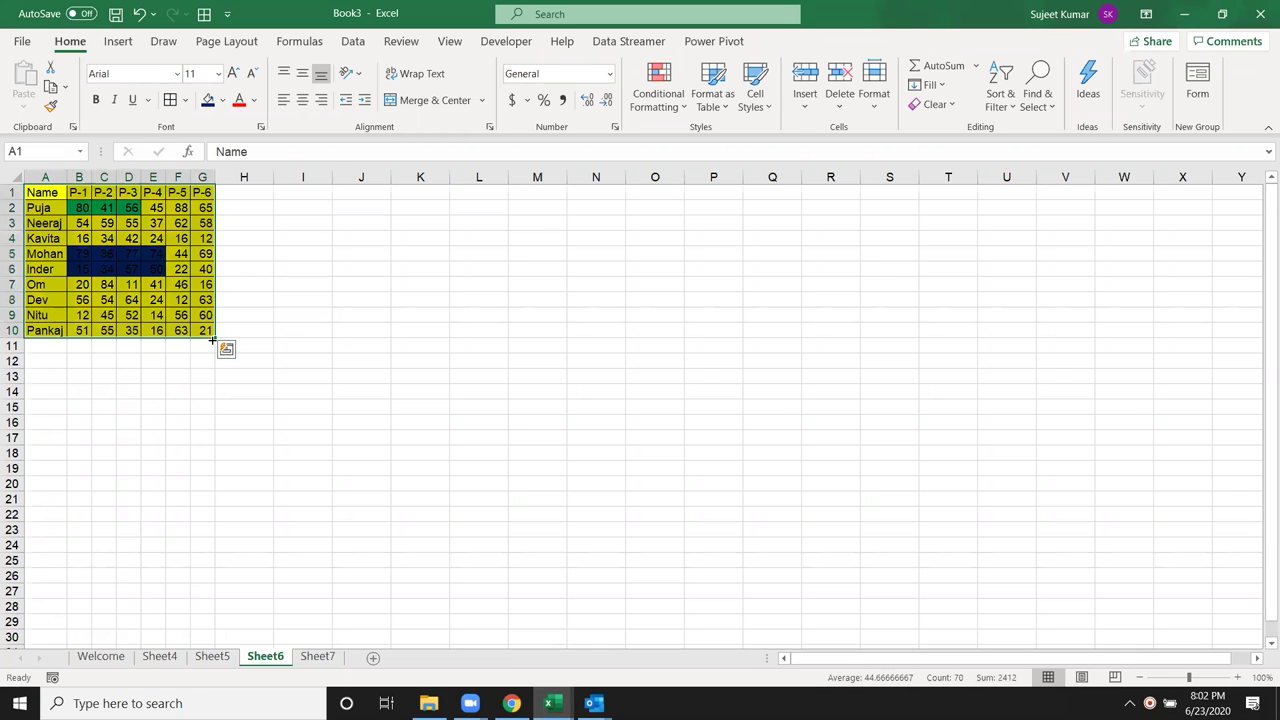
key(ctrl+c)
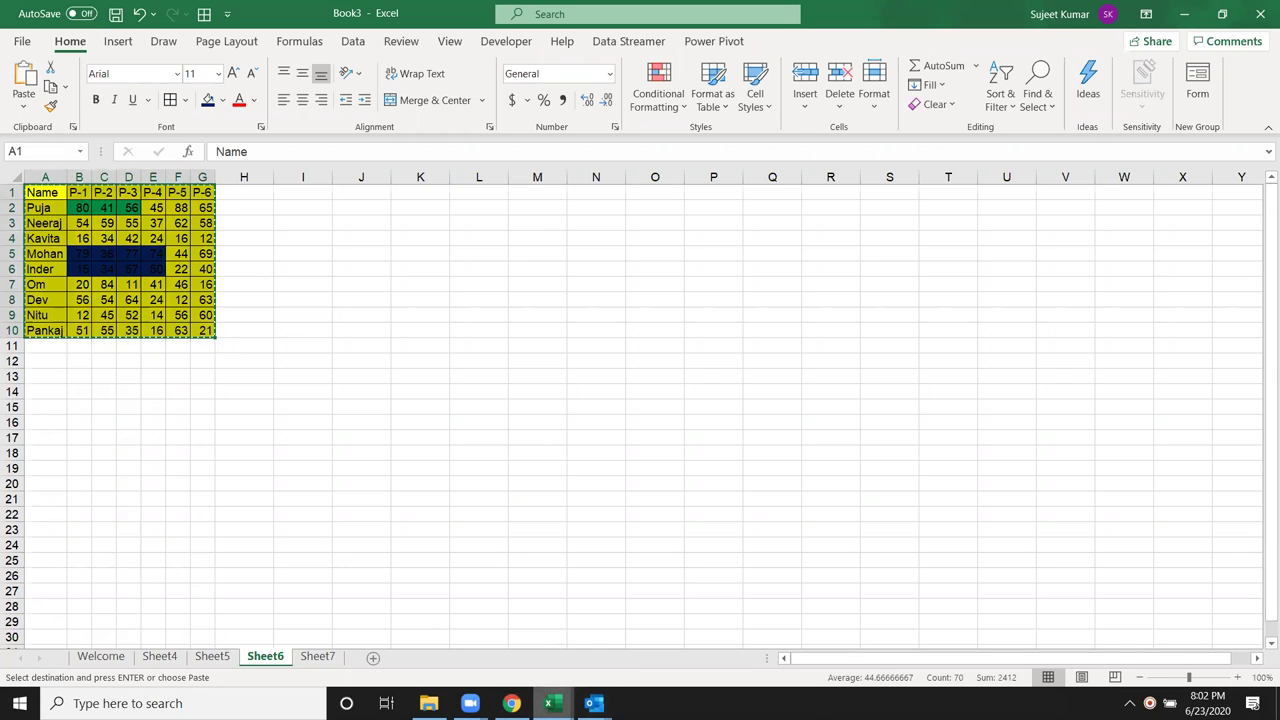
mouse_move(594, 703)
click(628, 664)
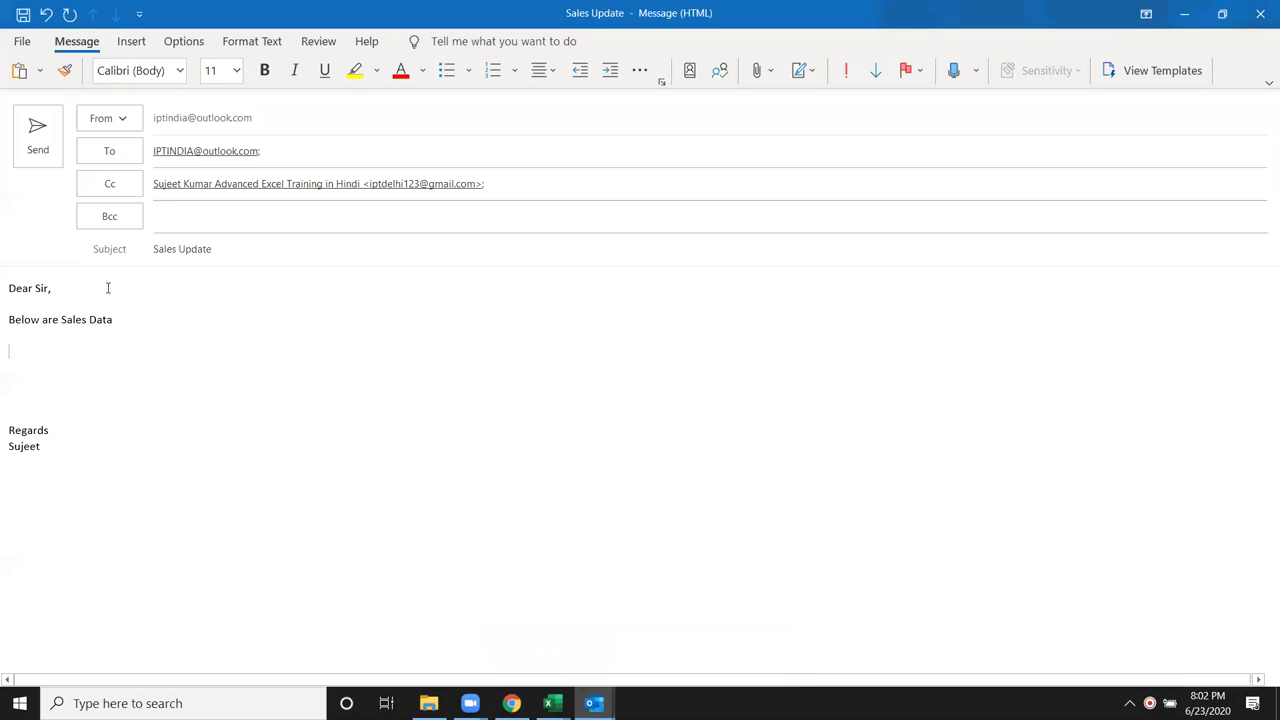
- Paste Special the table into the body as a linked Microsoft Excel Worksheet Object
click(39, 71)
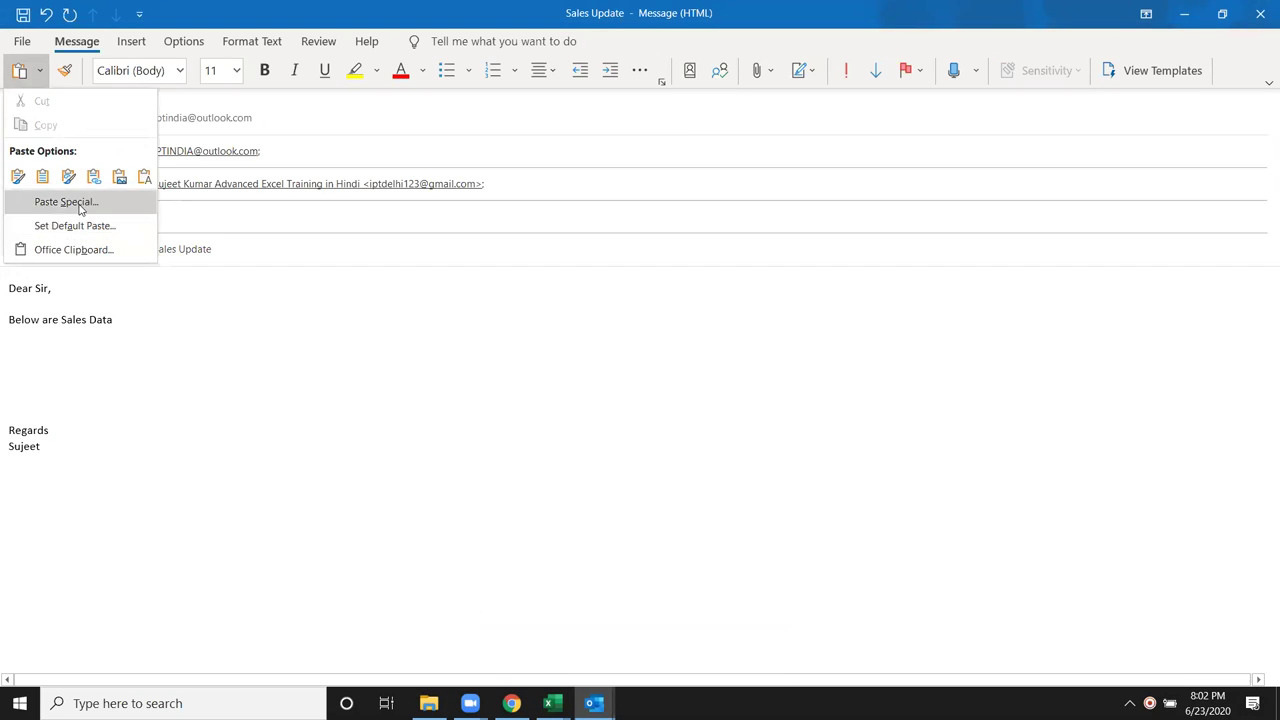
click(82, 204)
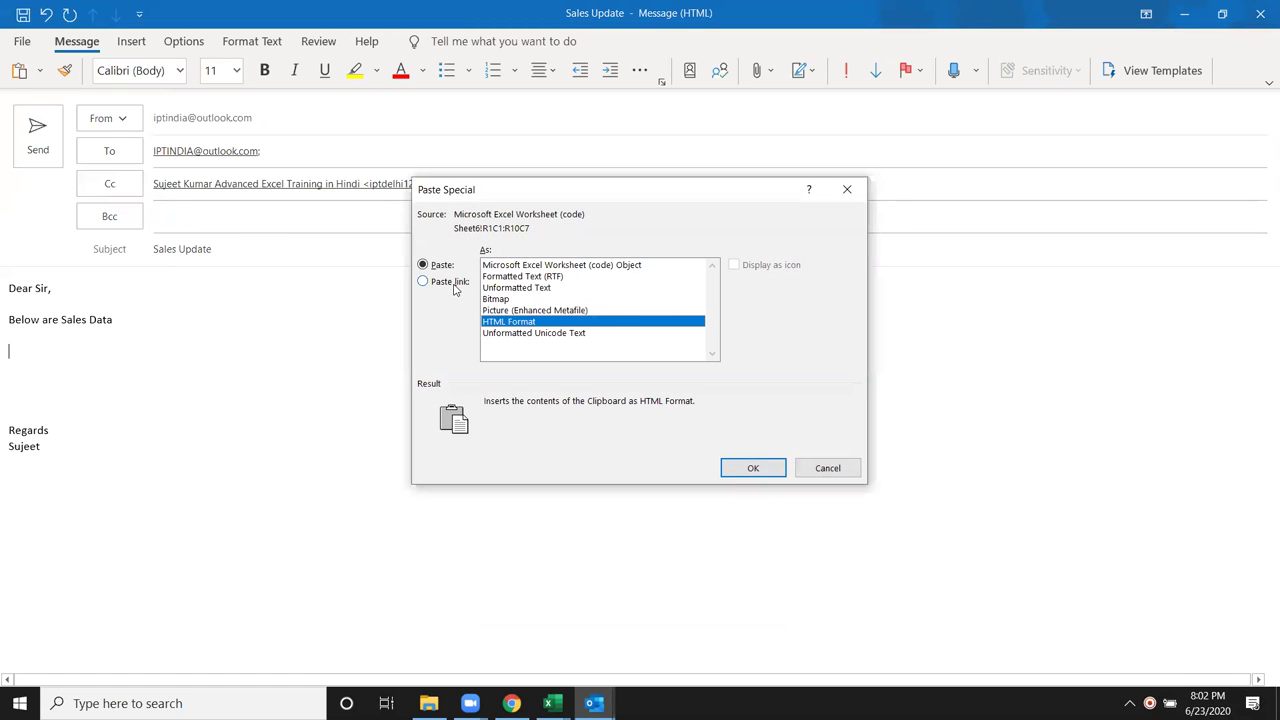
click(455, 284)
click(539, 266)
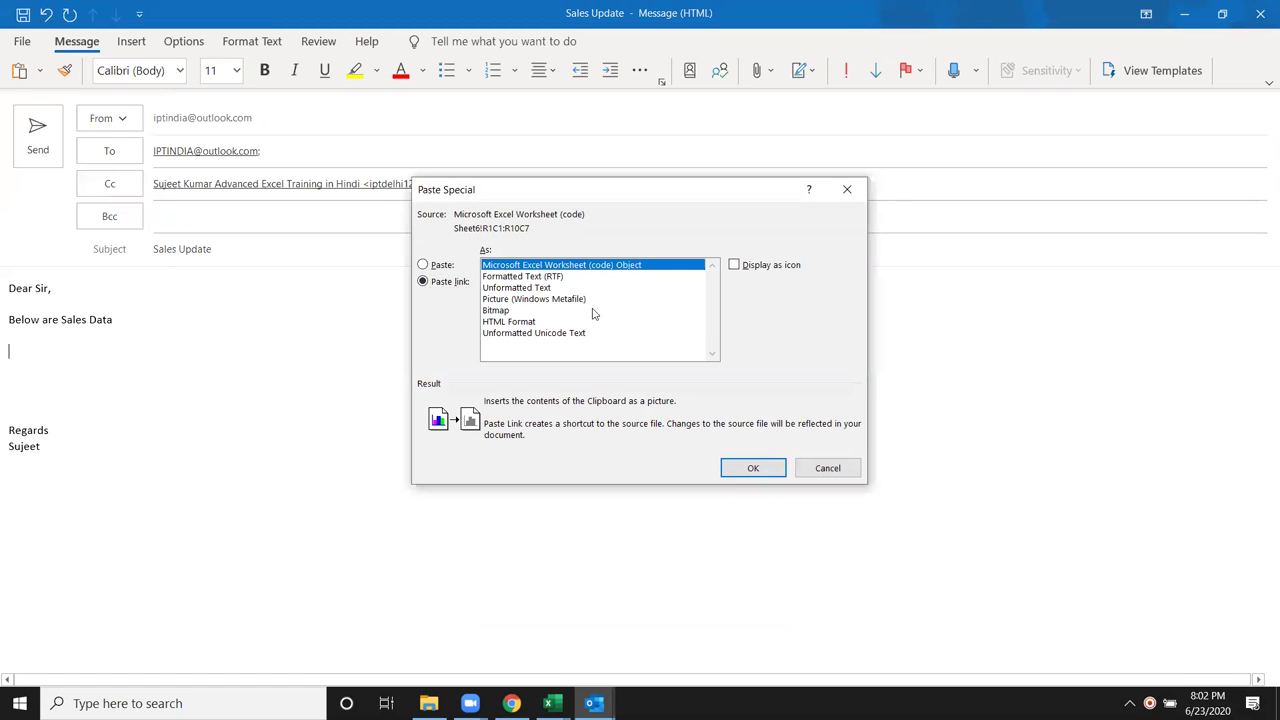
click(740, 466)
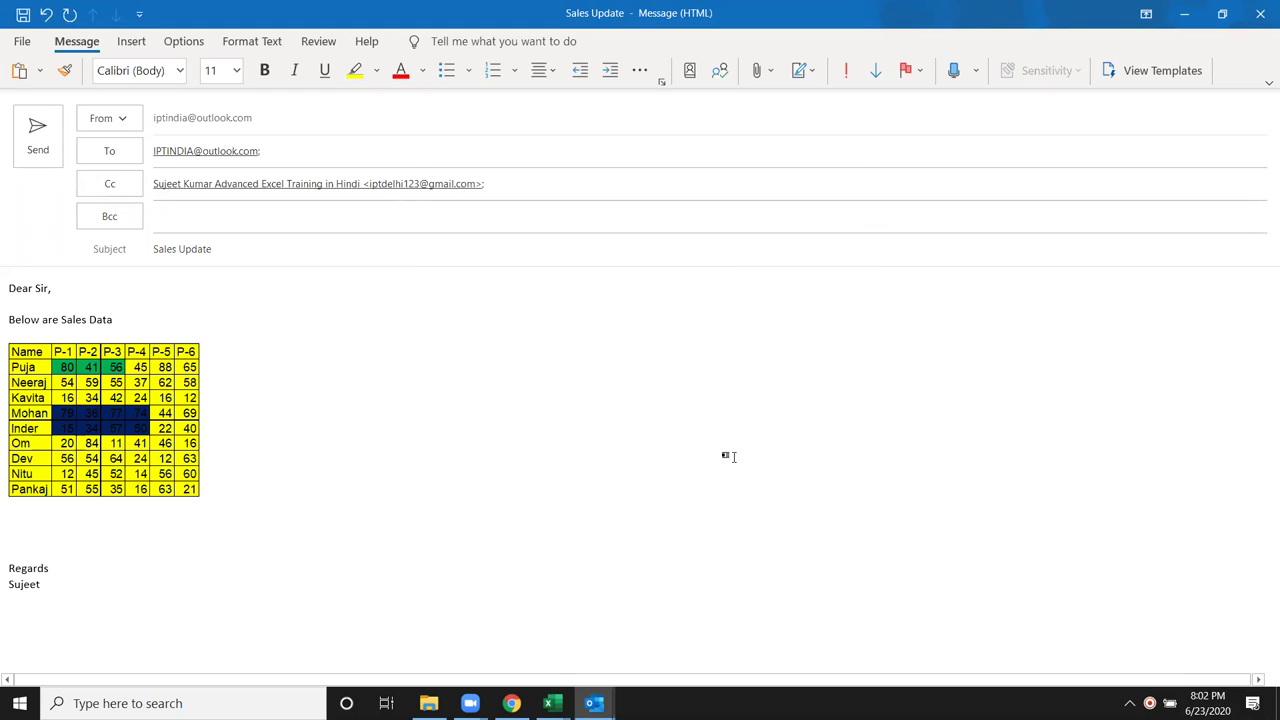
- Save the message to the Desktop as an Outlook Template named Sales Update
click(38, 72)
click(22, 42)
key(Escape)
key(F12)
click(195, 335)
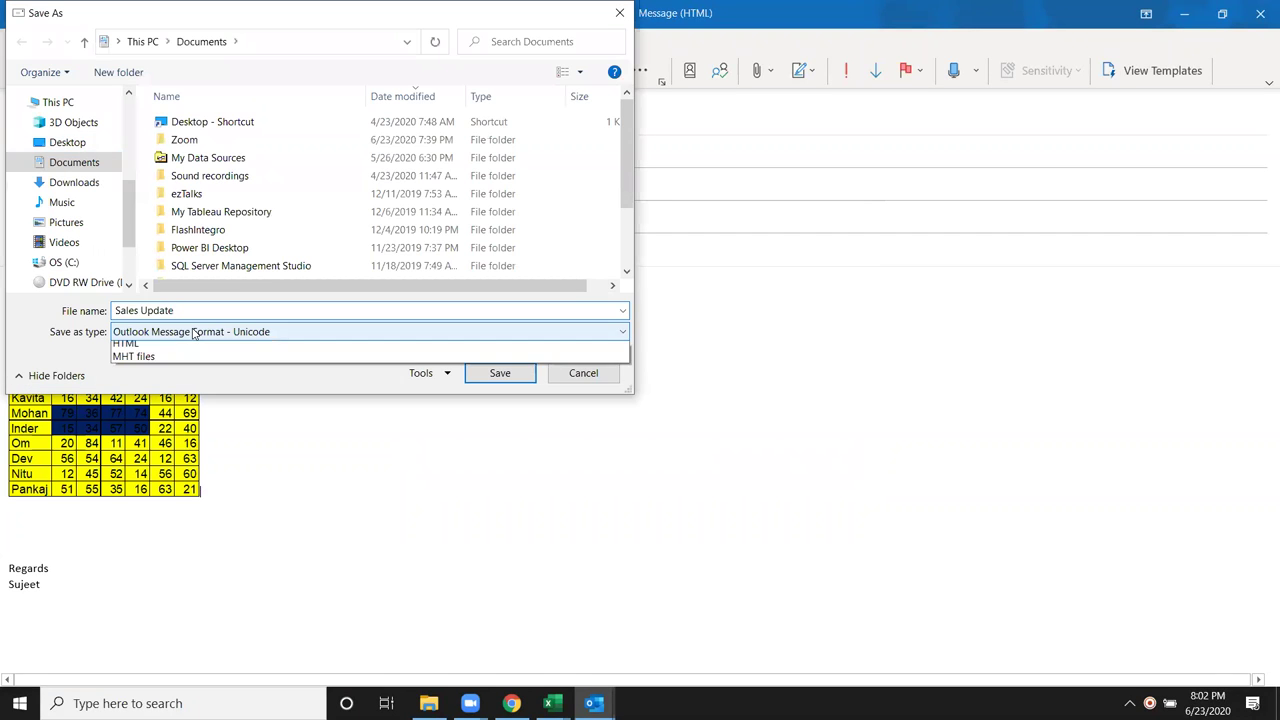
click(183, 361)
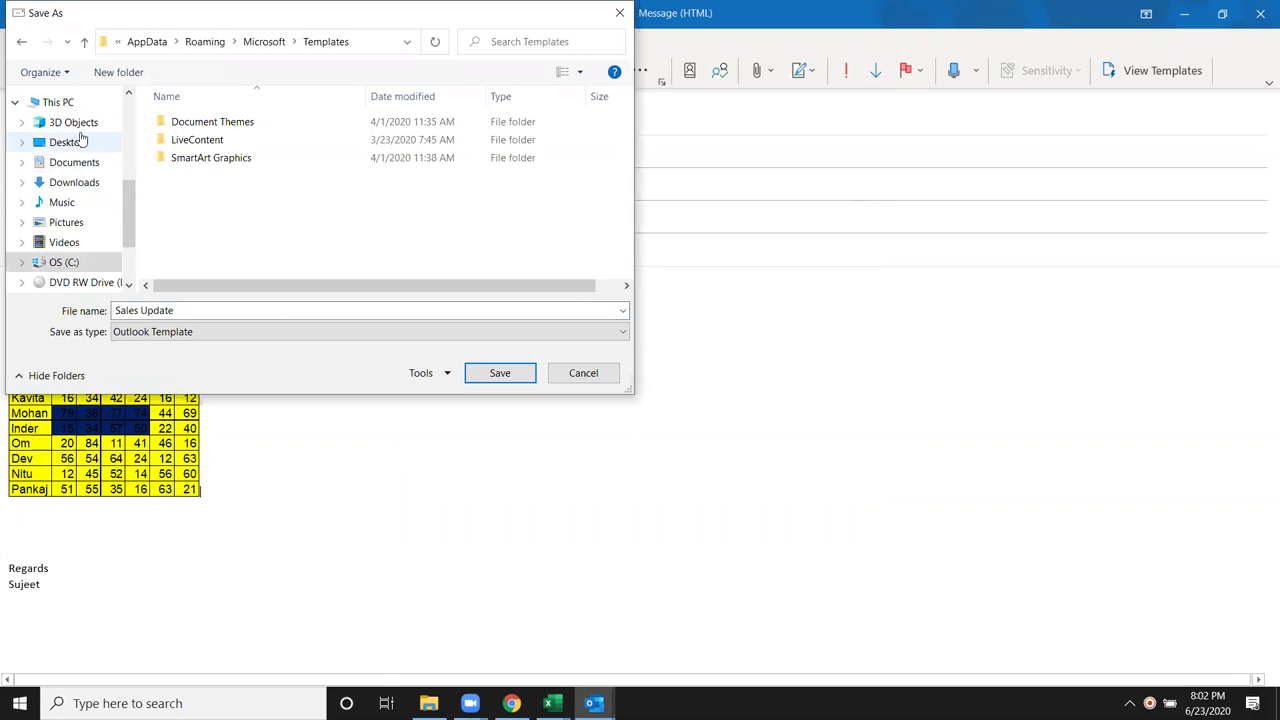
click(70, 143)
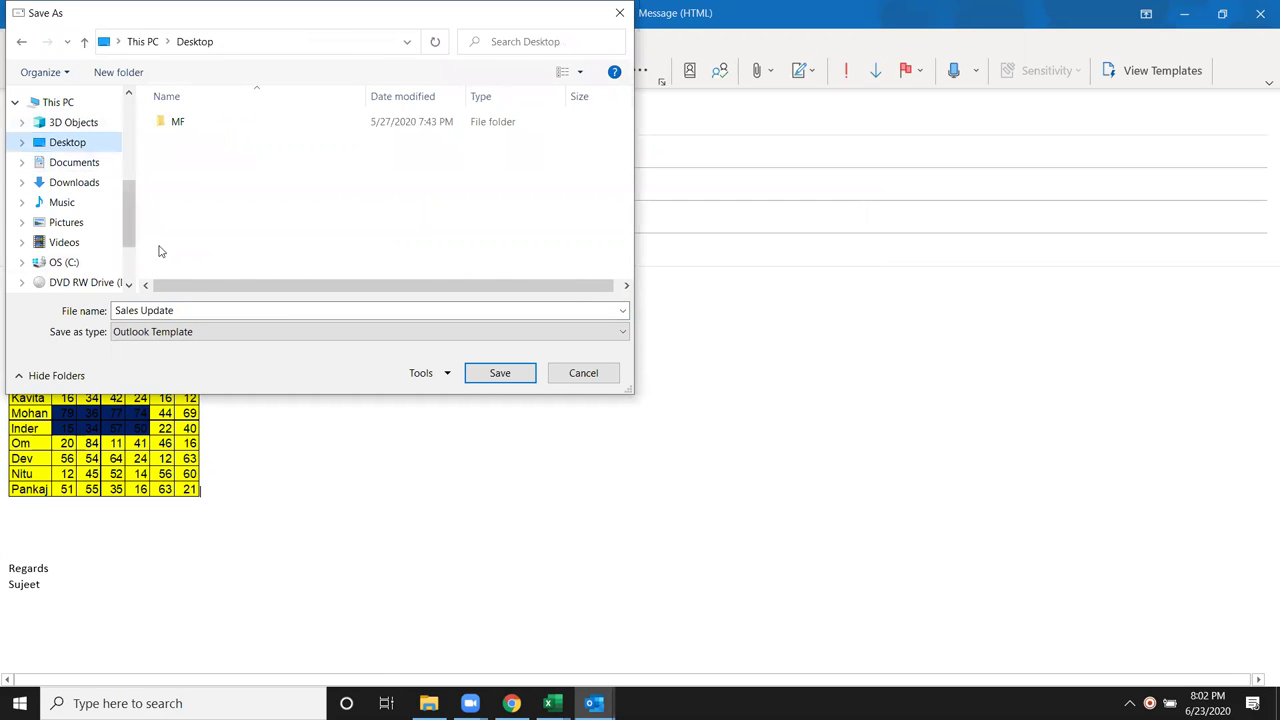
click(497, 374)
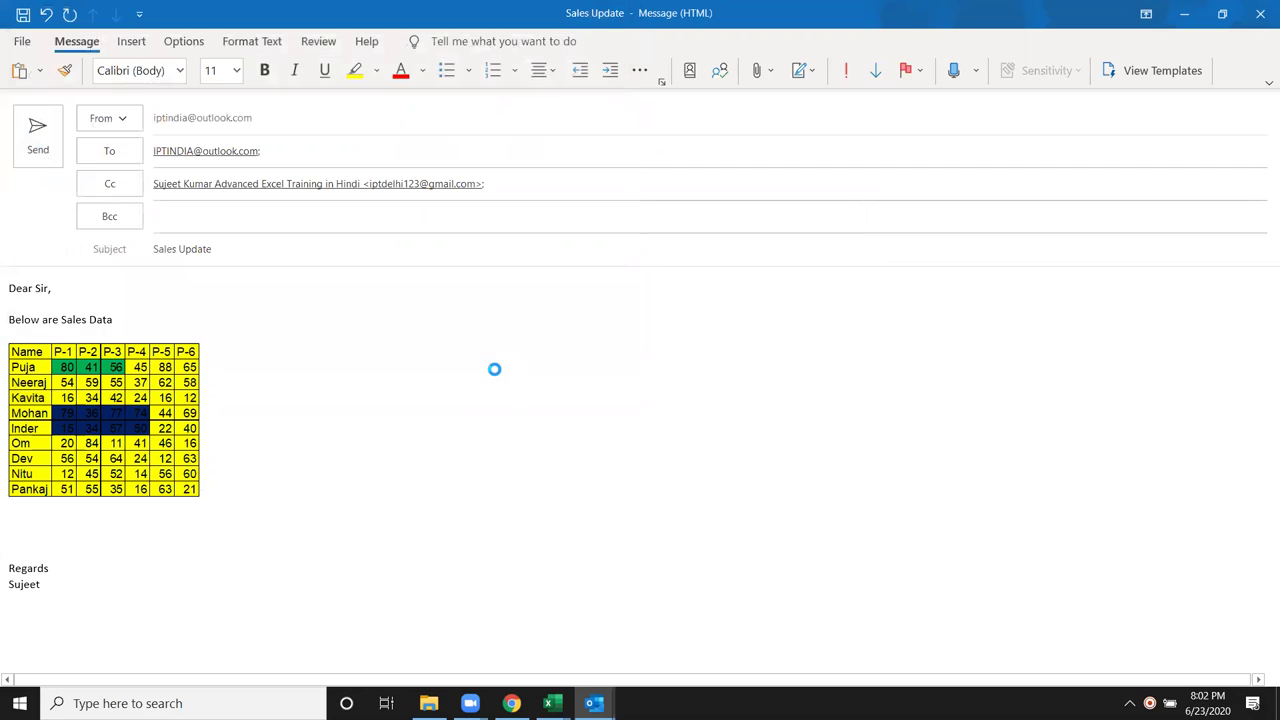
click(42, 145)
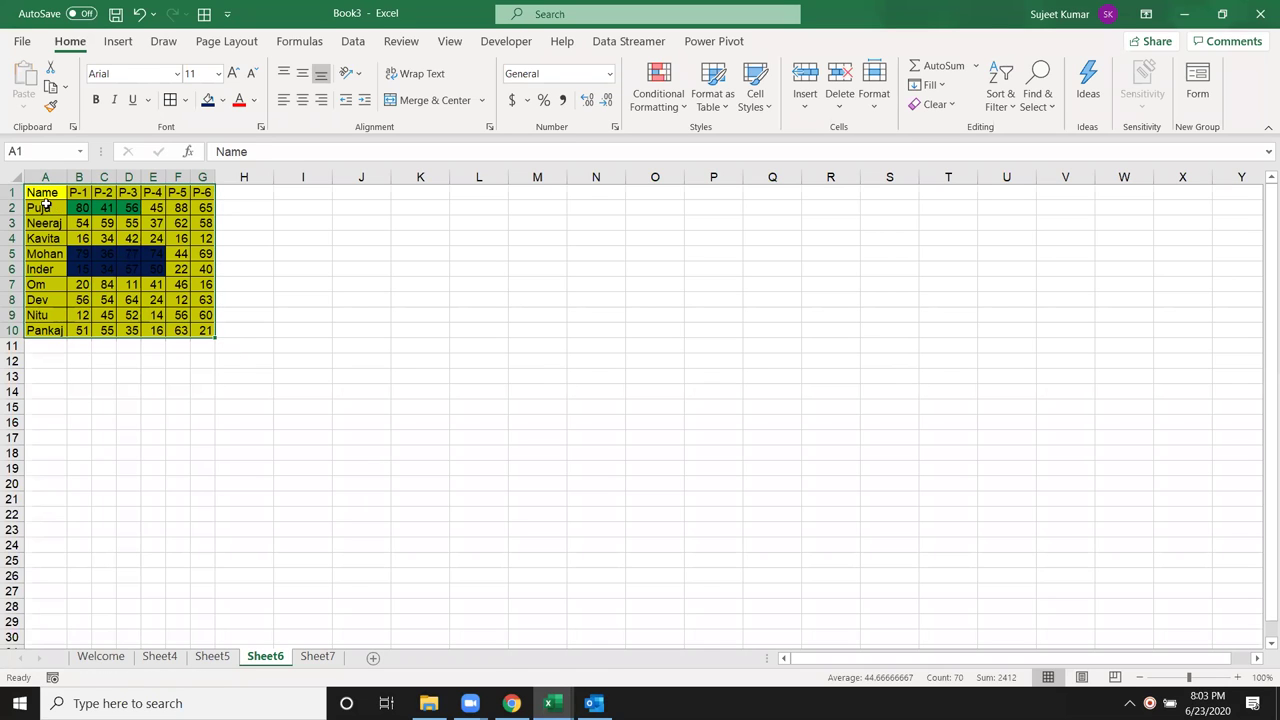
- Fill the Sheet6 table A1:G10 with blue, then show the desktop
drag(42, 192, 205, 330)
click(223, 100)
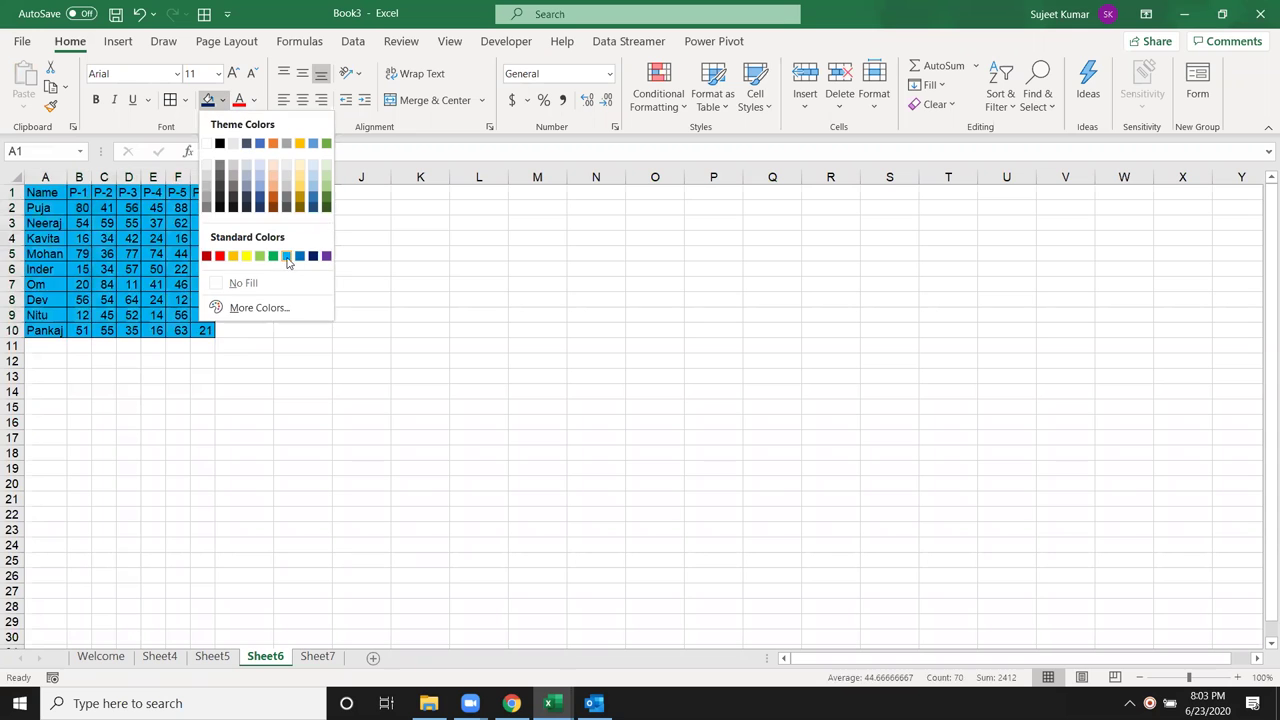
click(287, 259)
click(158, 254)
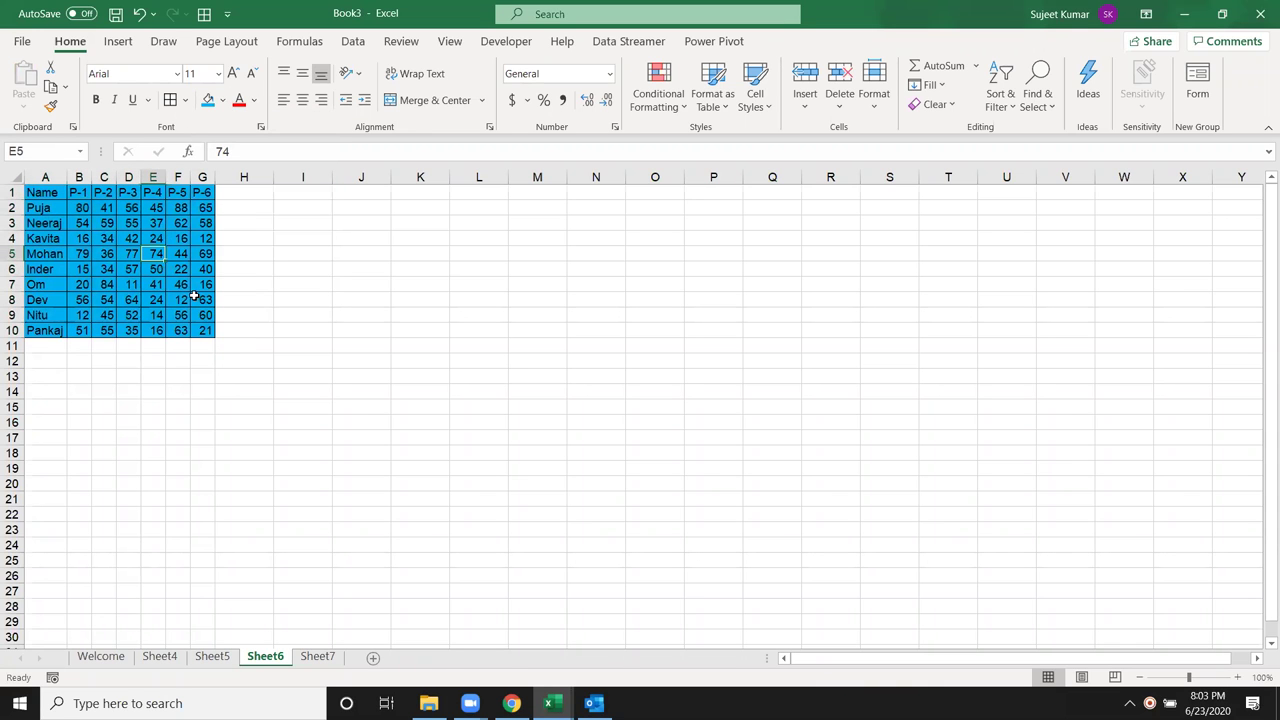
key(super+d)
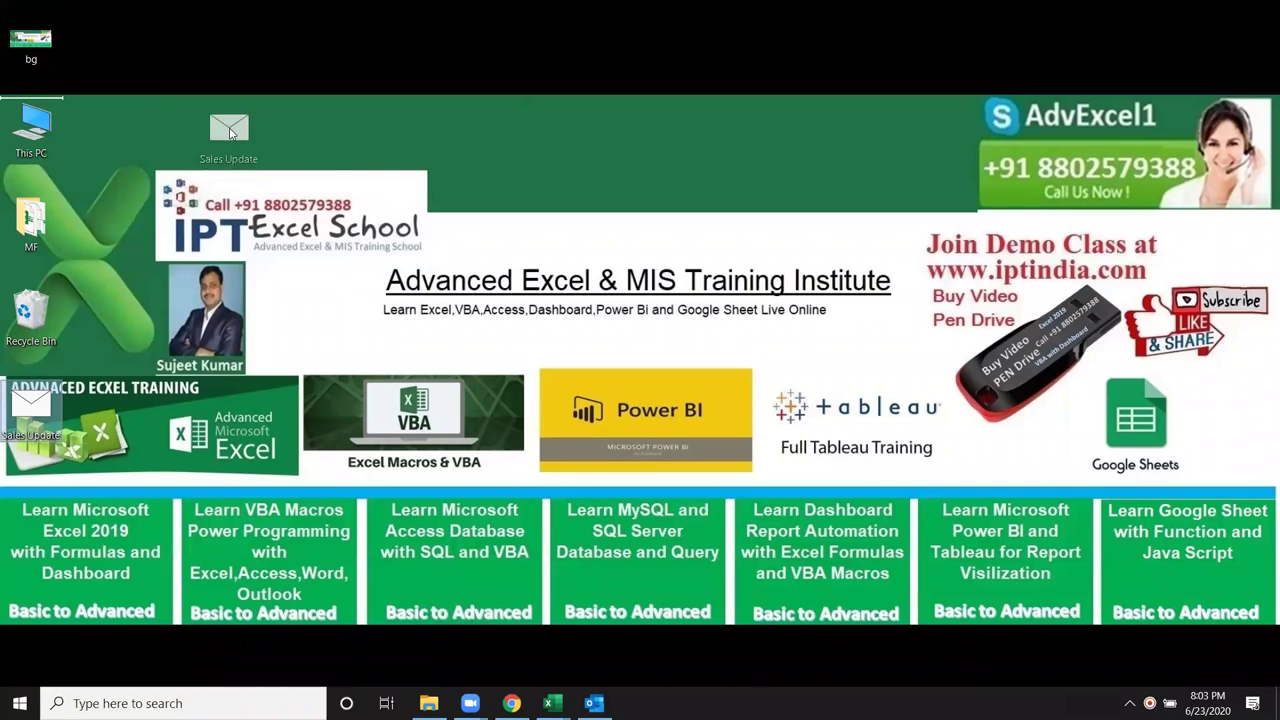
- Open the Sales Update template from the desktop, accept updating links, and send it
double_click(31, 125)
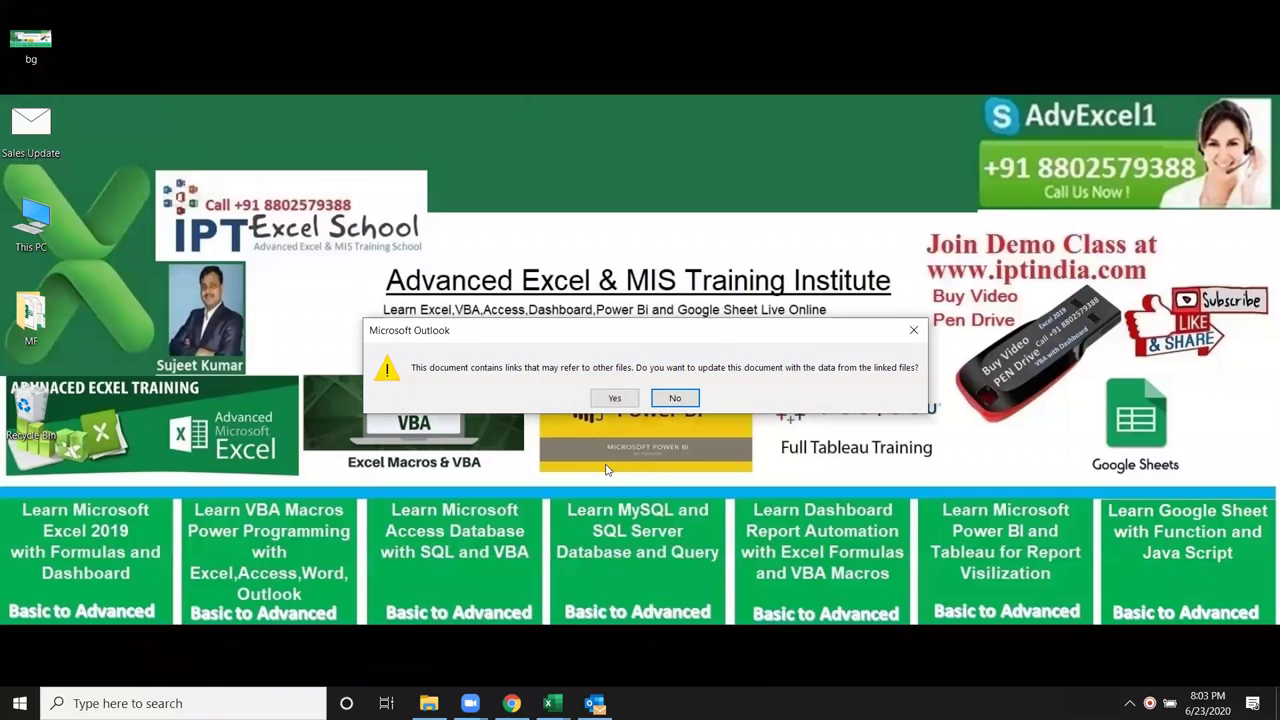
click(615, 399)
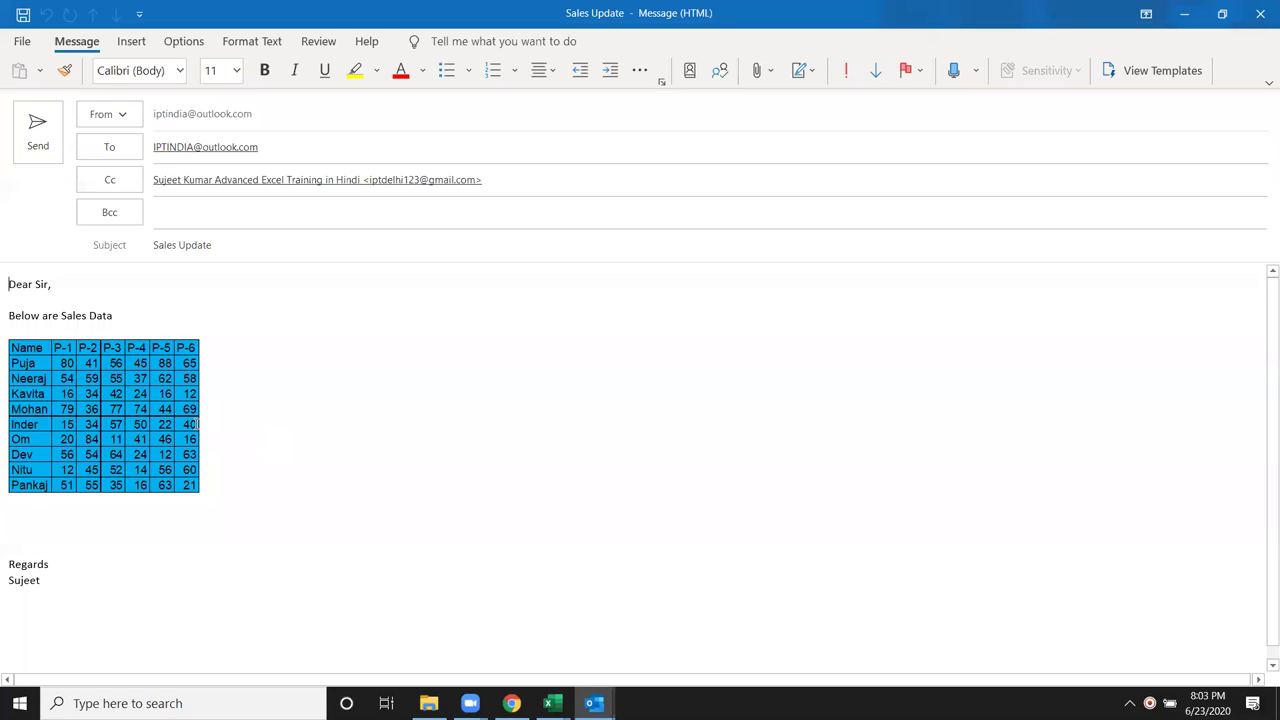
drag(12, 318, 80, 424)
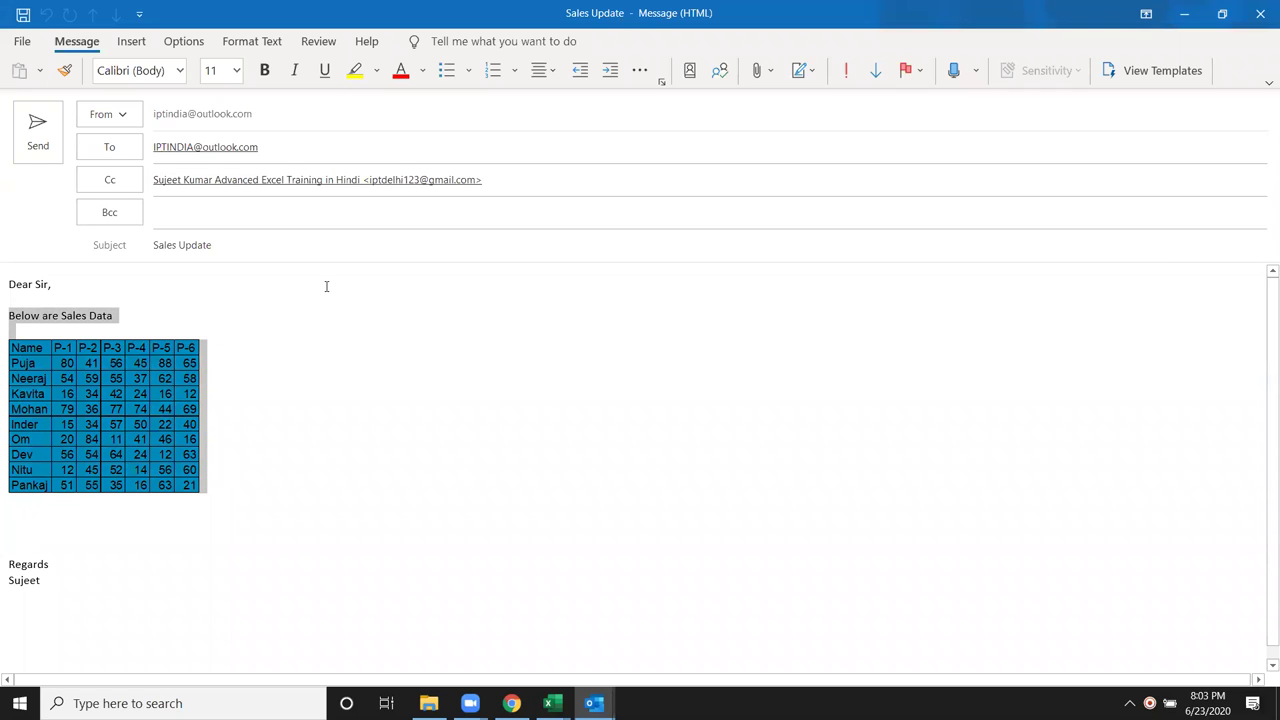
click(40, 155)
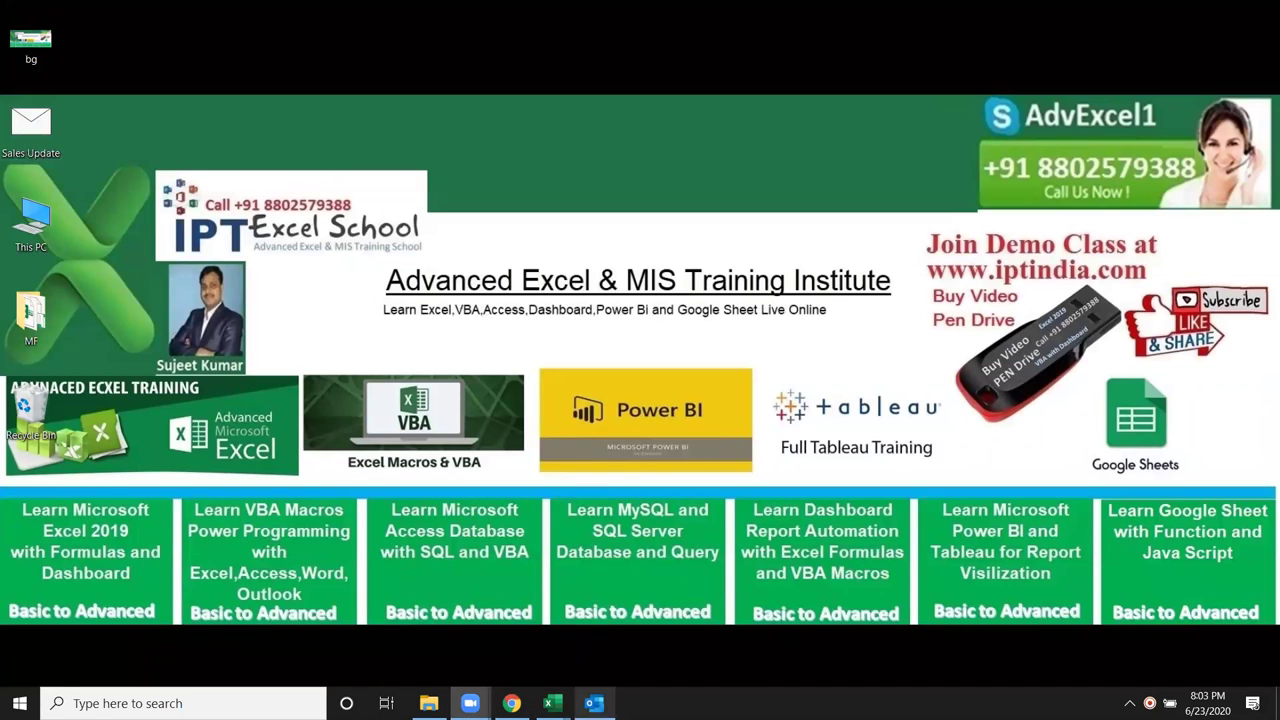
- Change Book3's A1:G10 table fill from blue to yellow, then return to Outlook
click(655, 635)
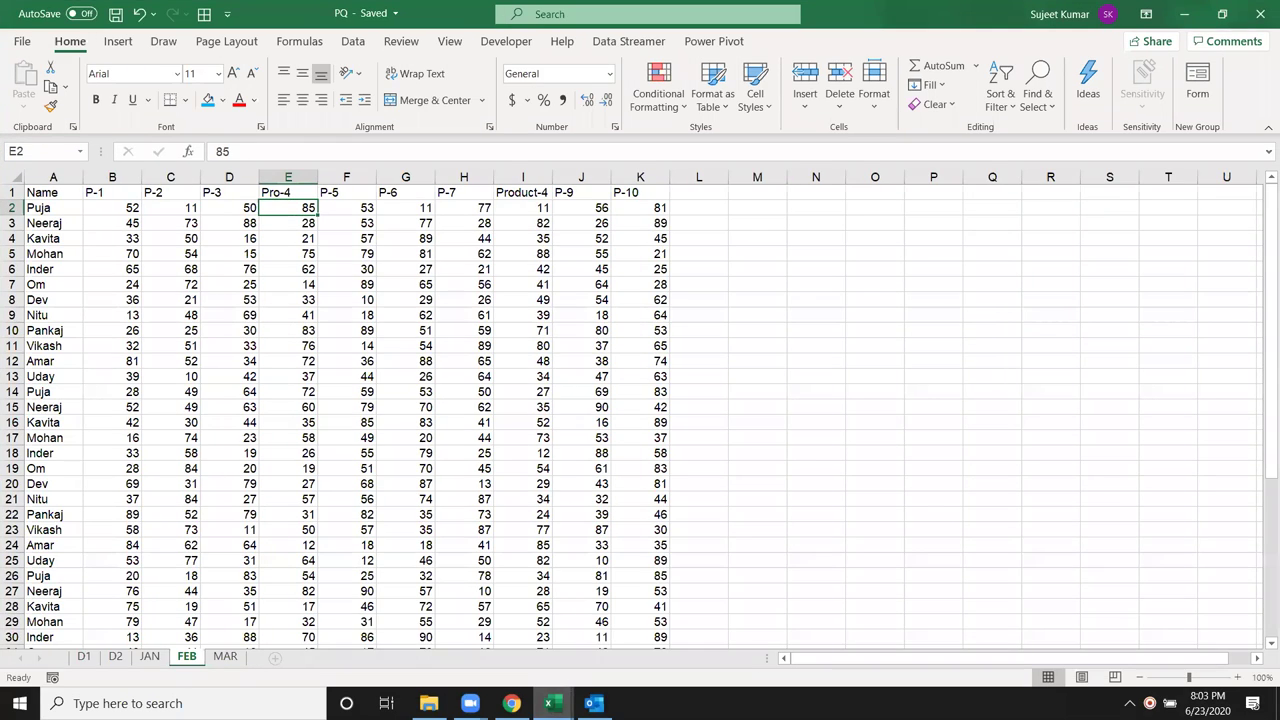
mouse_move(548, 703)
click(457, 614)
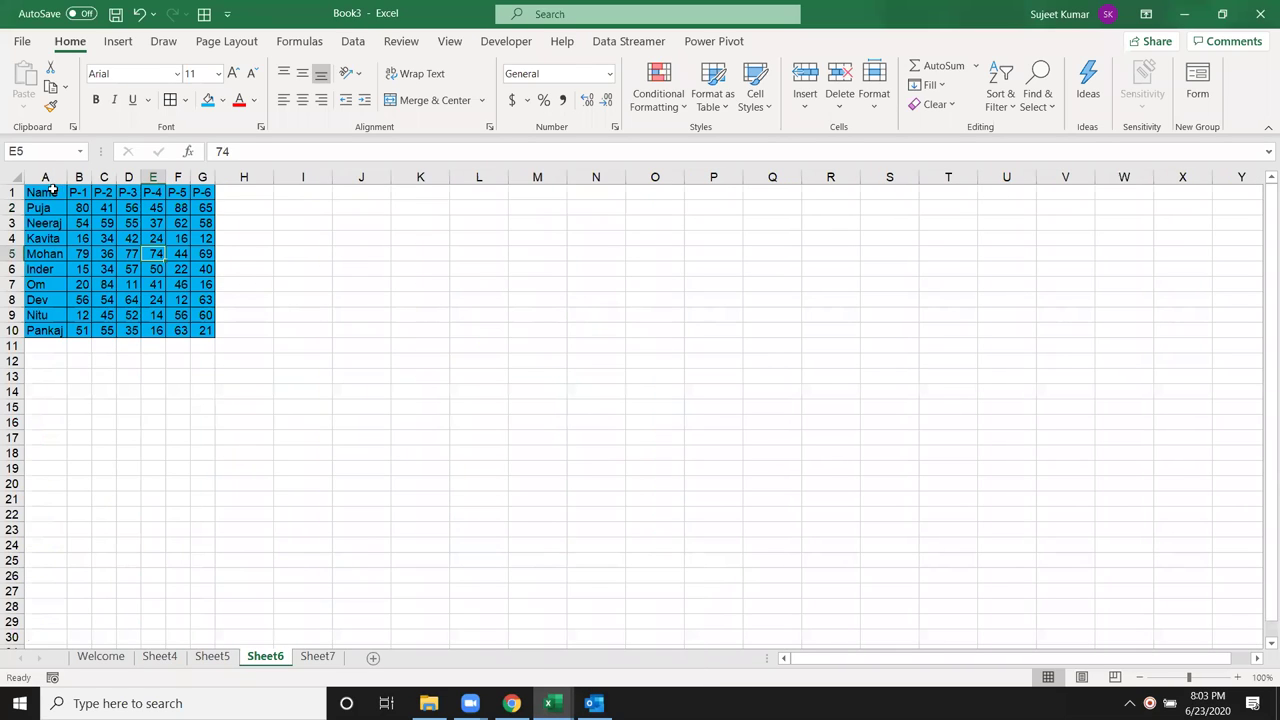
drag(52, 190, 207, 332)
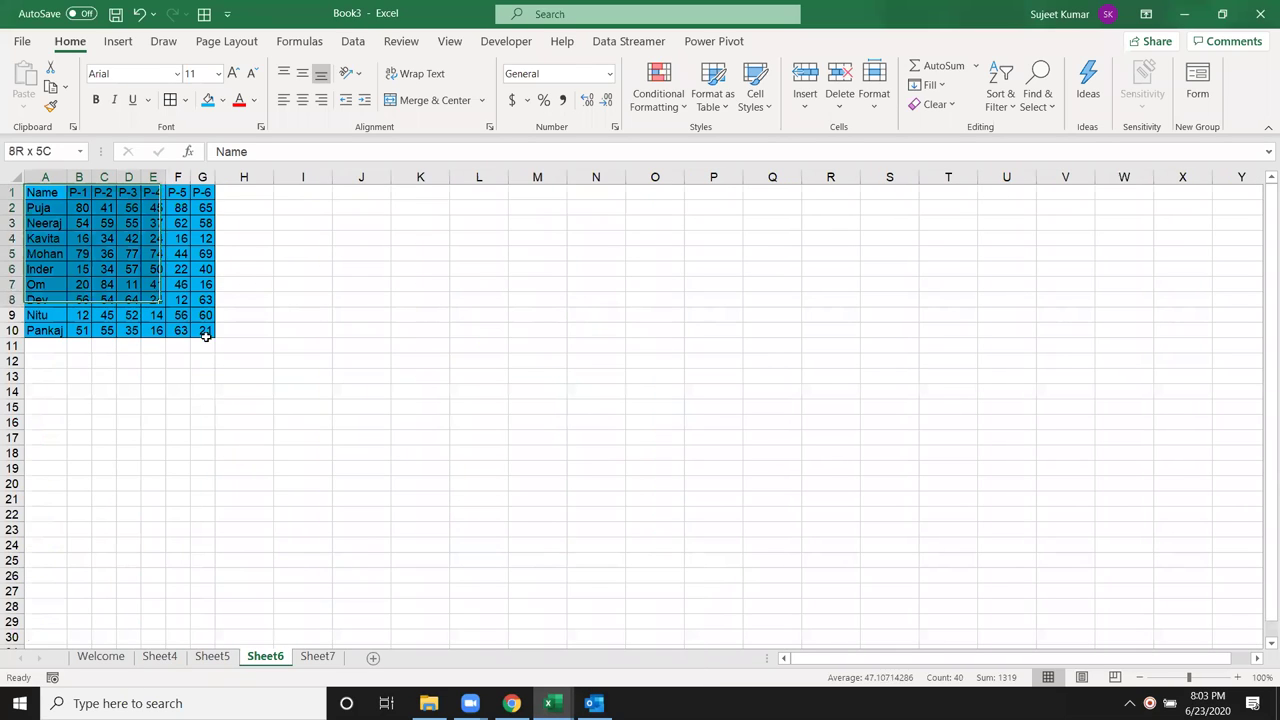
click(223, 101)
click(246, 256)
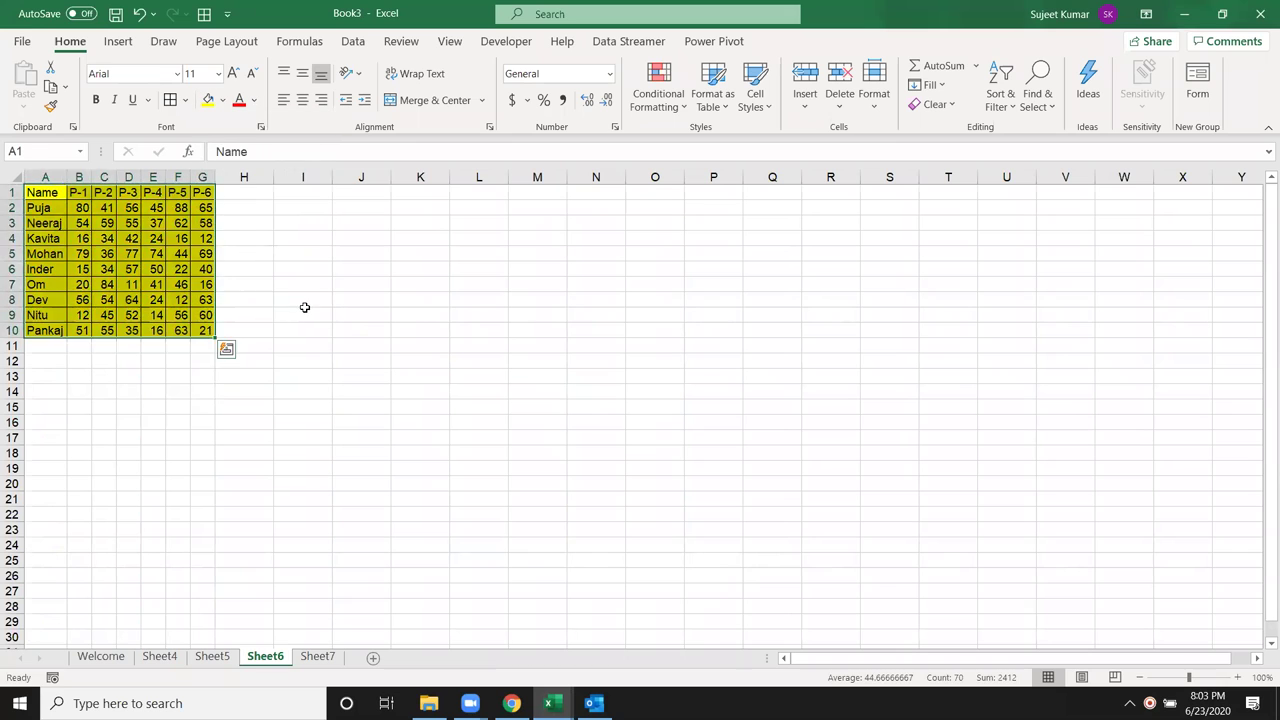
click(305, 309)
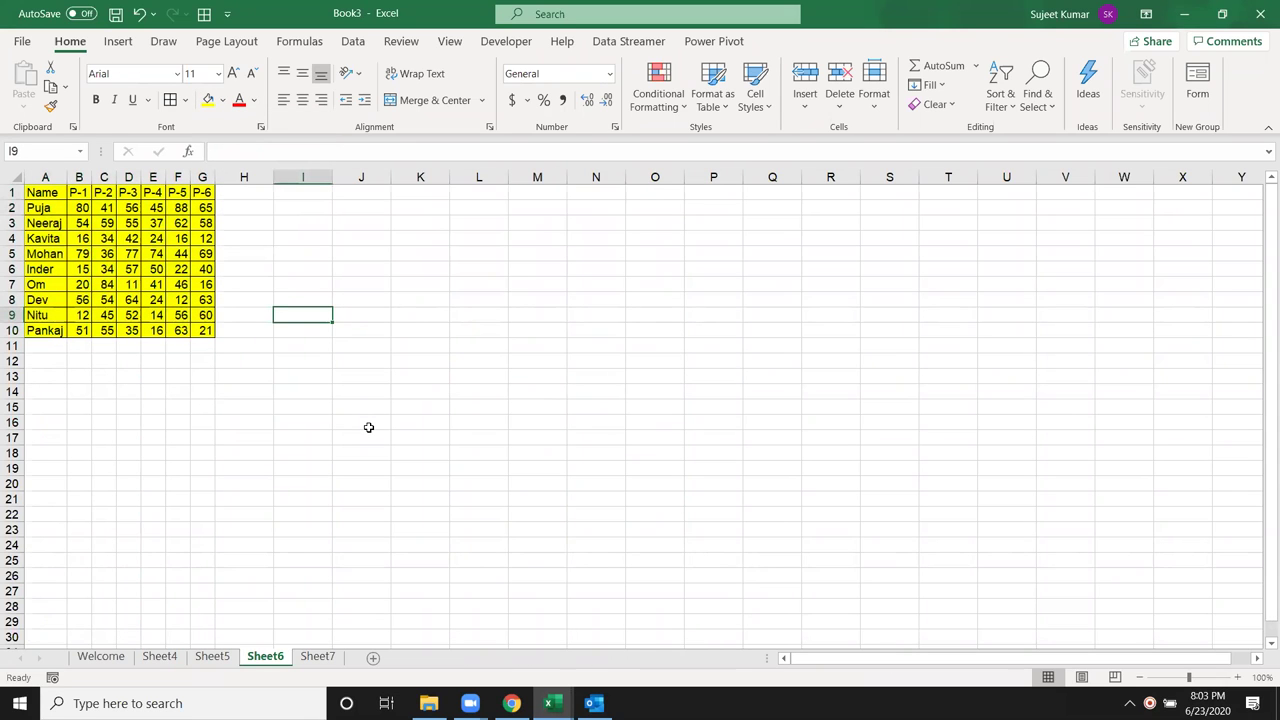
click(594, 705)
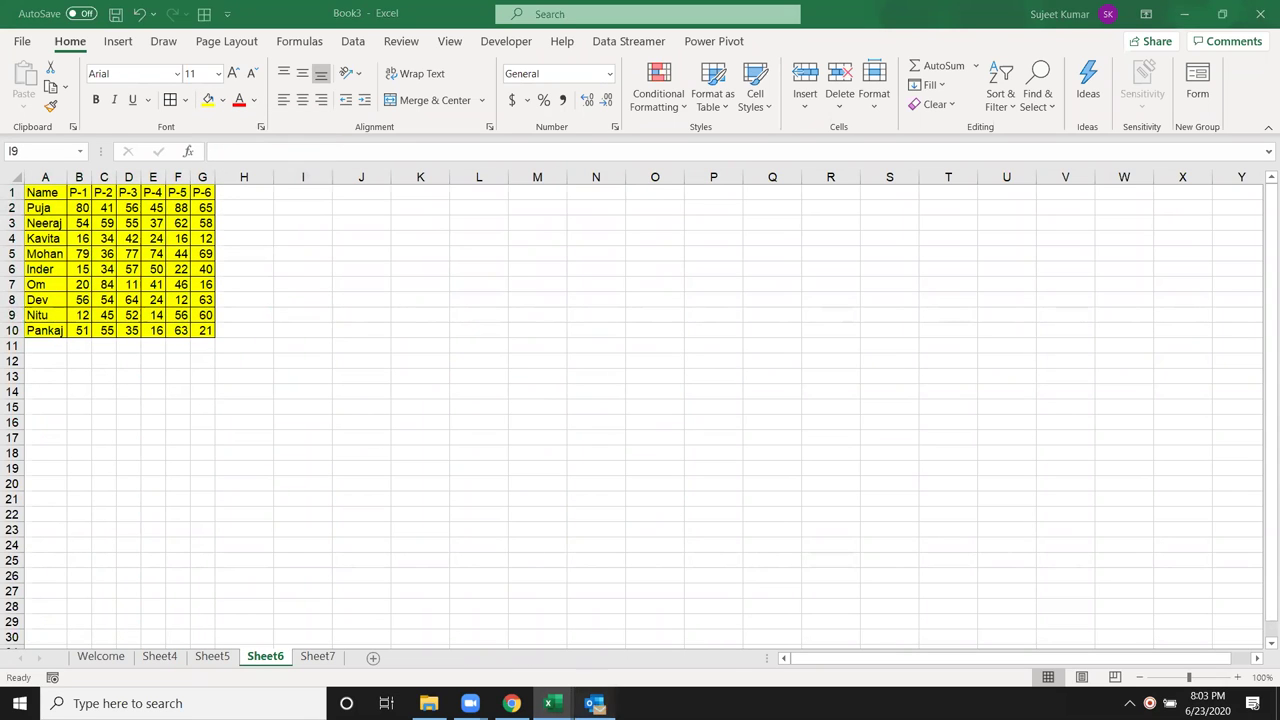
- Open the latest received Sales Update message in its own window and select its blue table
click(50, 70)
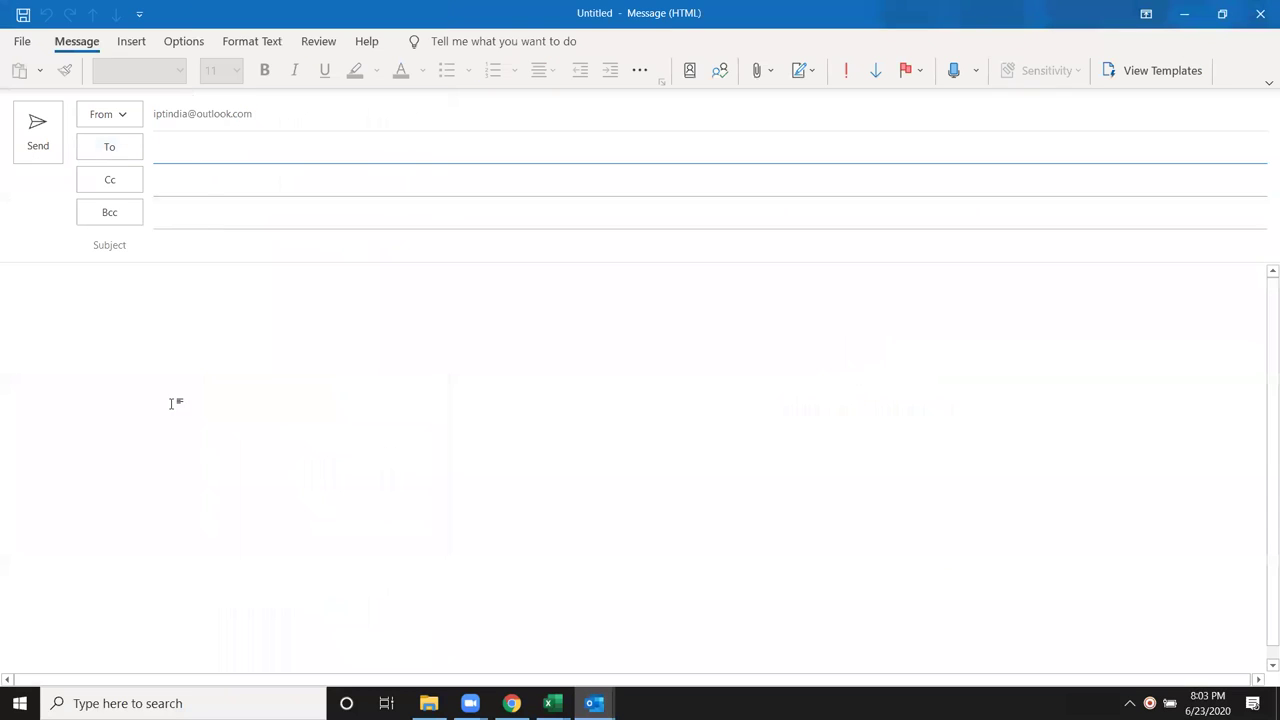
click(22, 41)
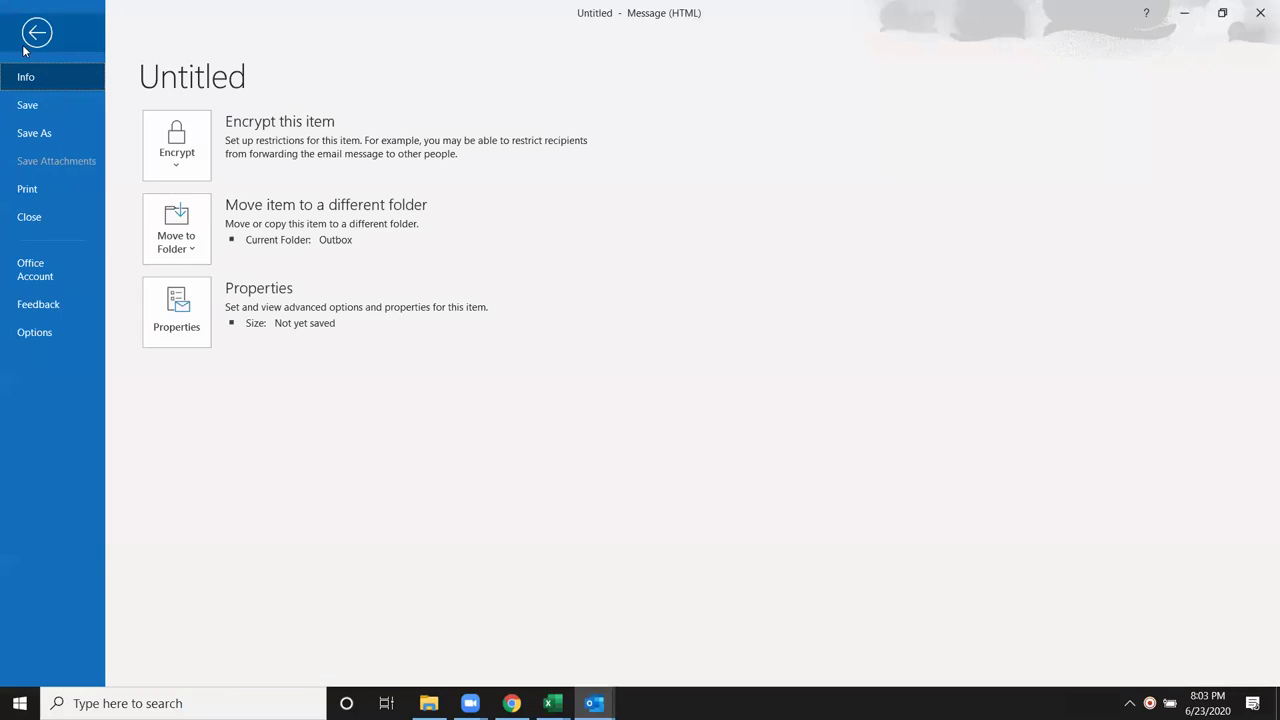
key(Escape)
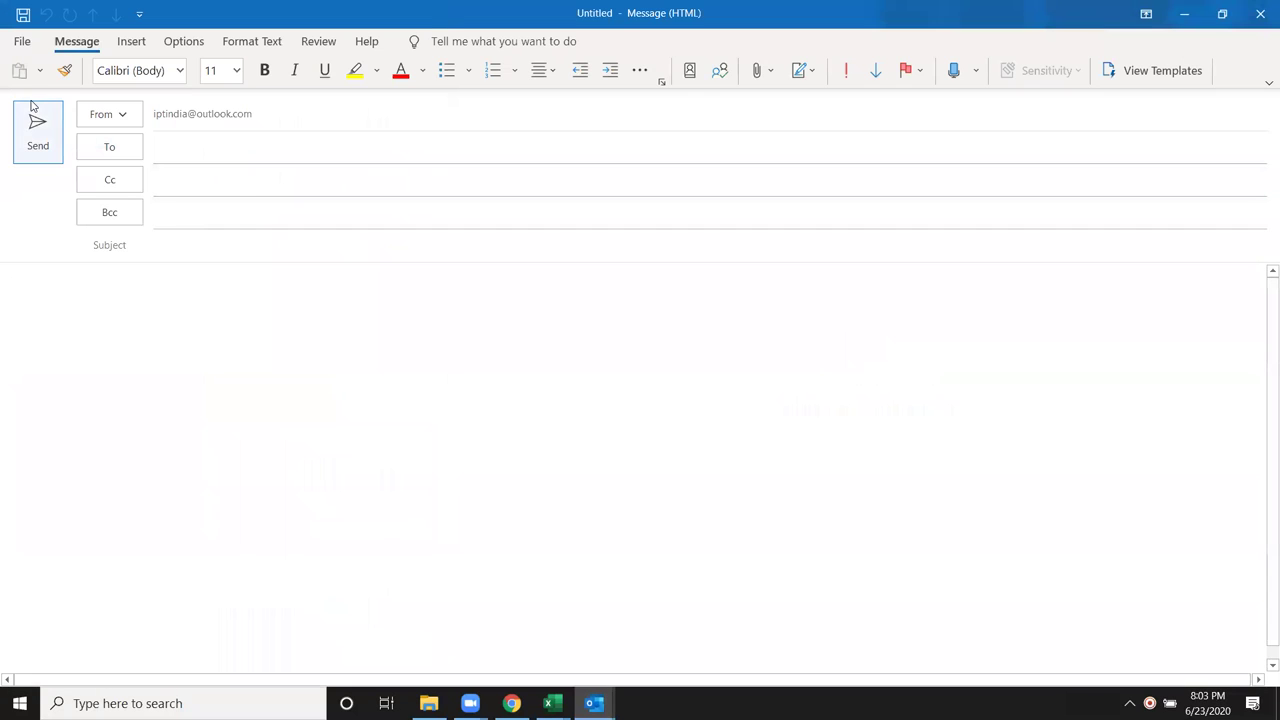
click(37, 130)
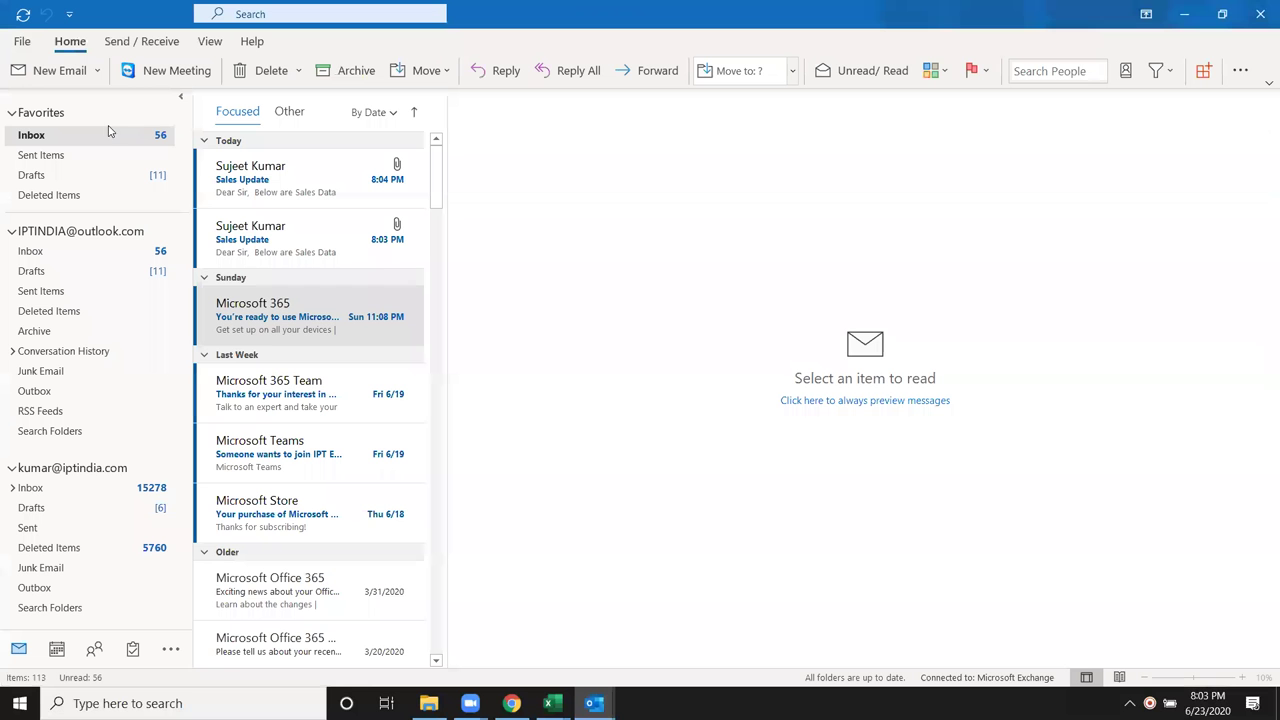
click(251, 180)
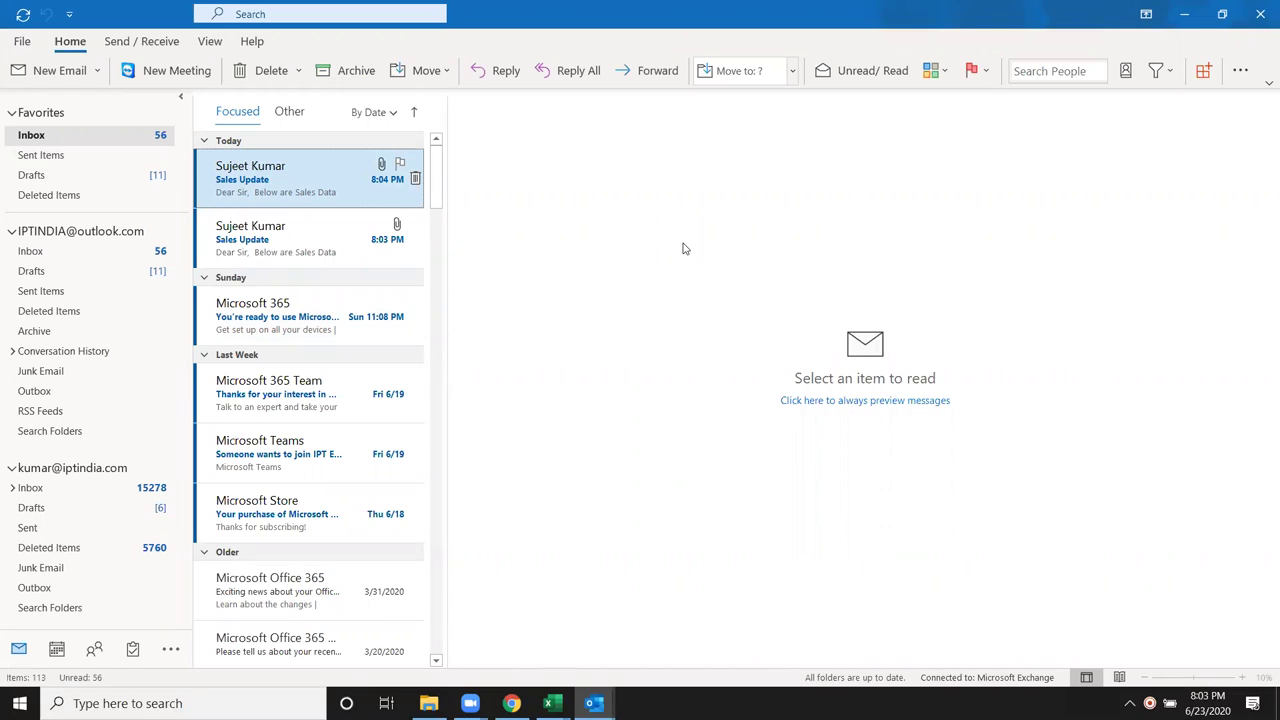
double_click(250, 178)
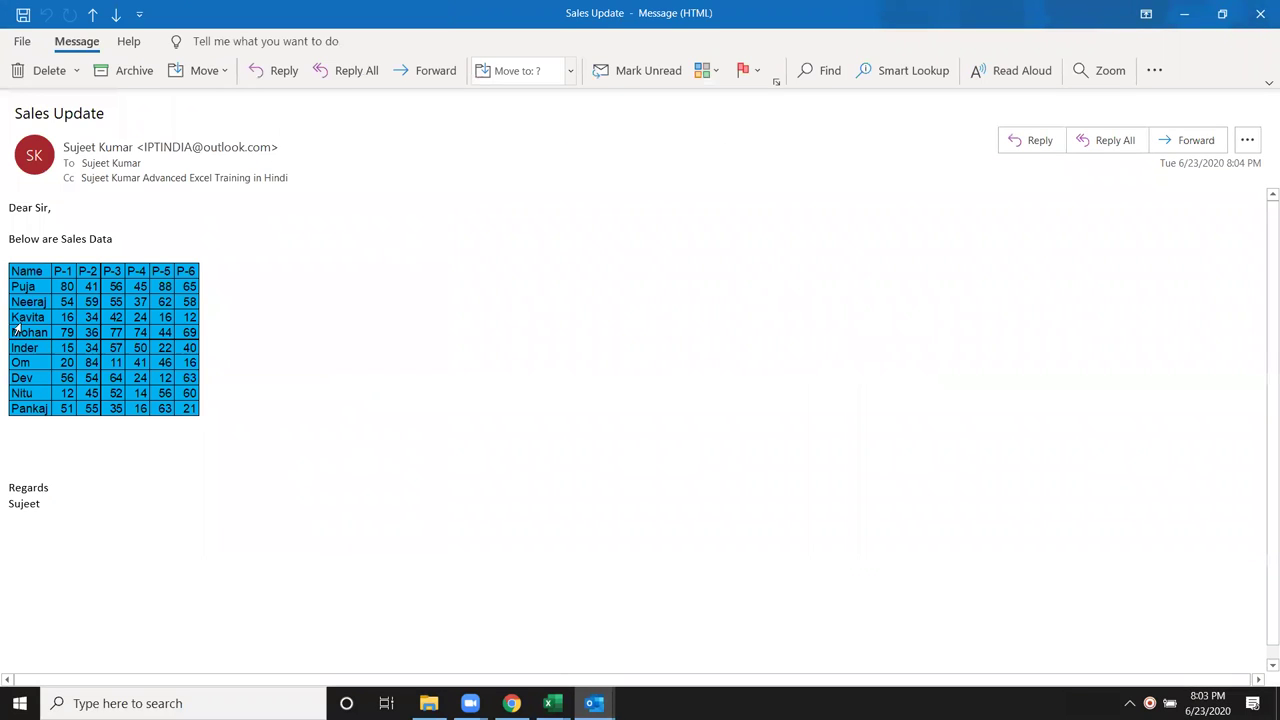
drag(21, 273, 205, 396)
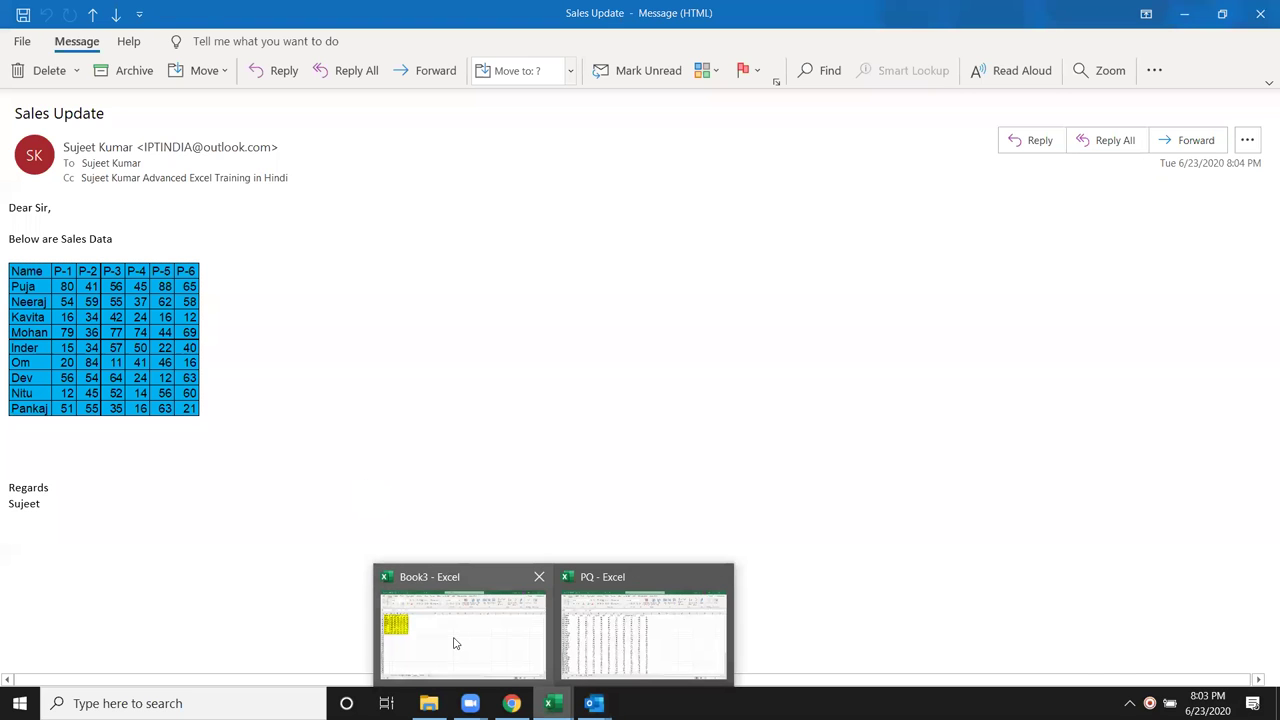
- Copy the yellow A1:G10 table in Book3 and switch to the blank Untitled message
mouse_move(552, 703)
click(442, 624)
drag(40, 192, 200, 326)
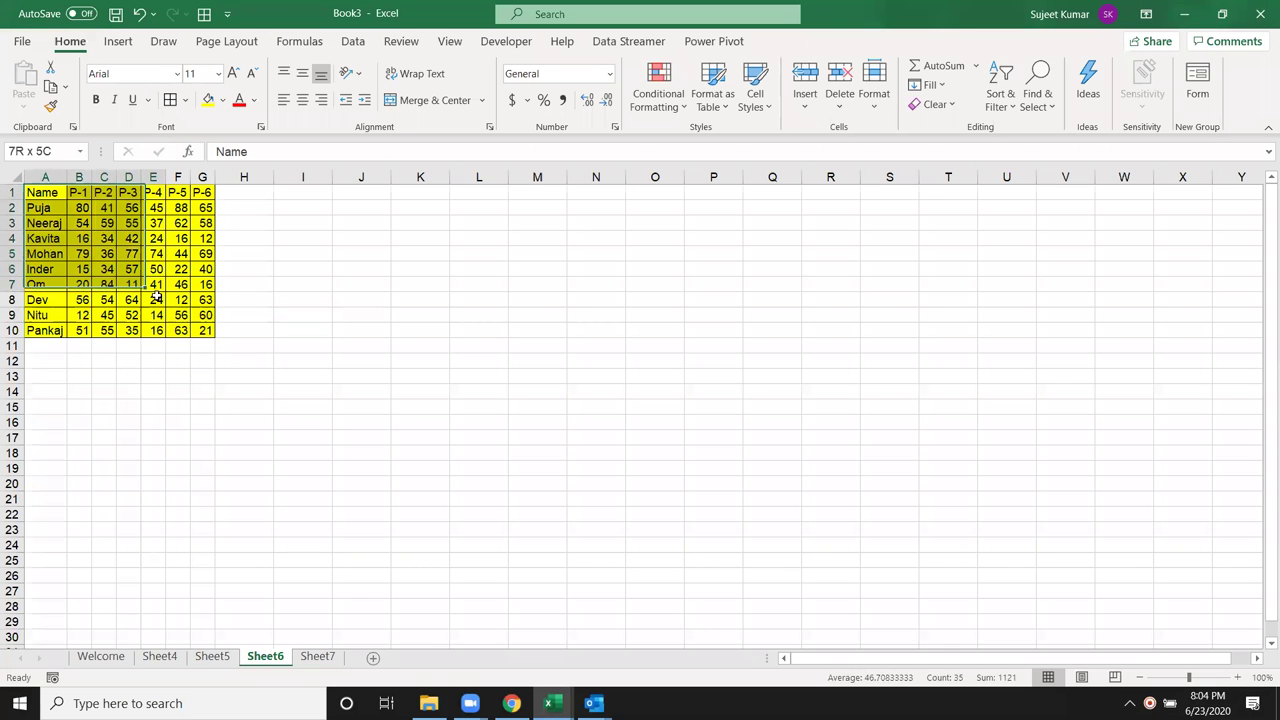
key(ctrl+c)
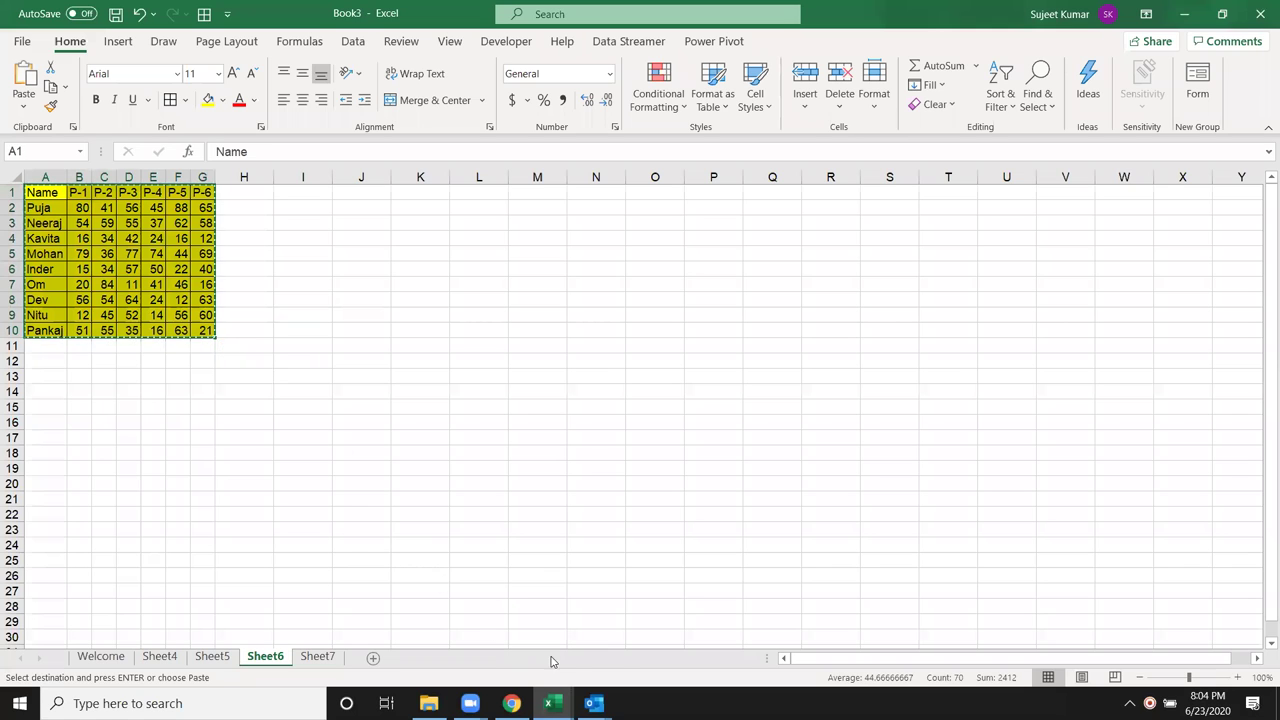
click(655, 652)
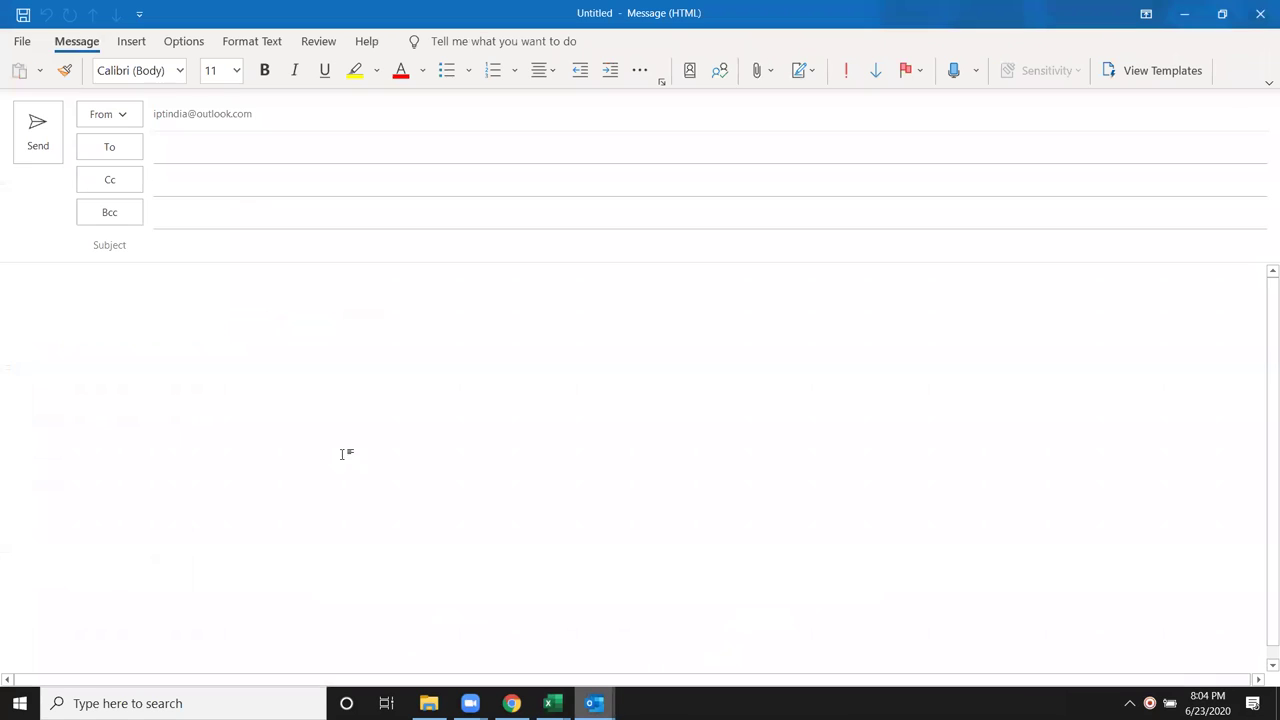
- Paste Special the copied sales table into the message as a linked Excel worksheet object
click(40, 74)
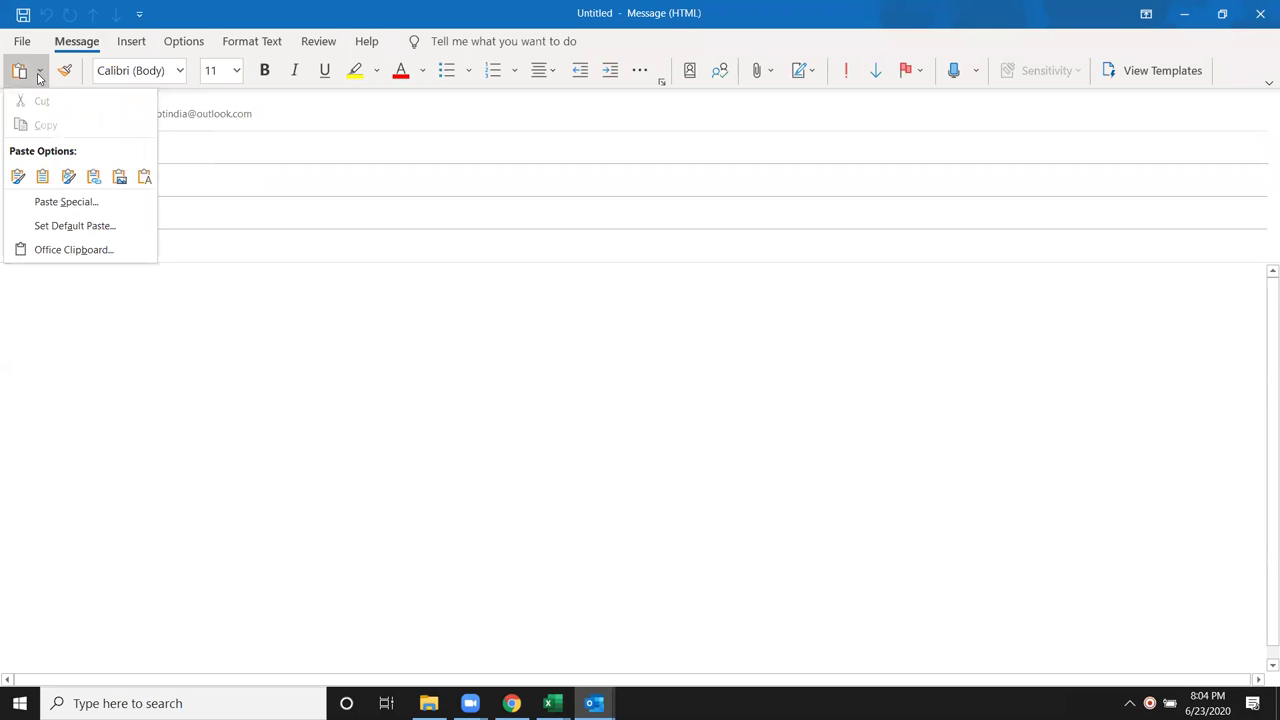
click(60, 200)
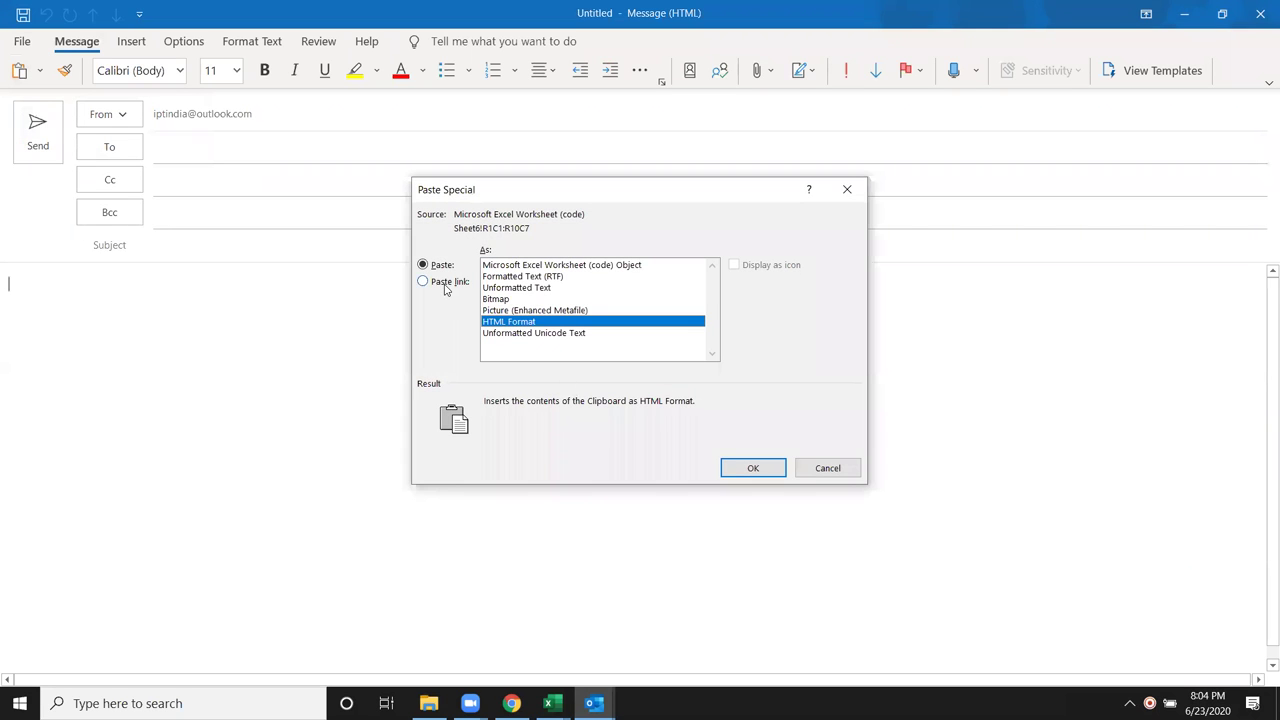
click(445, 284)
click(516, 276)
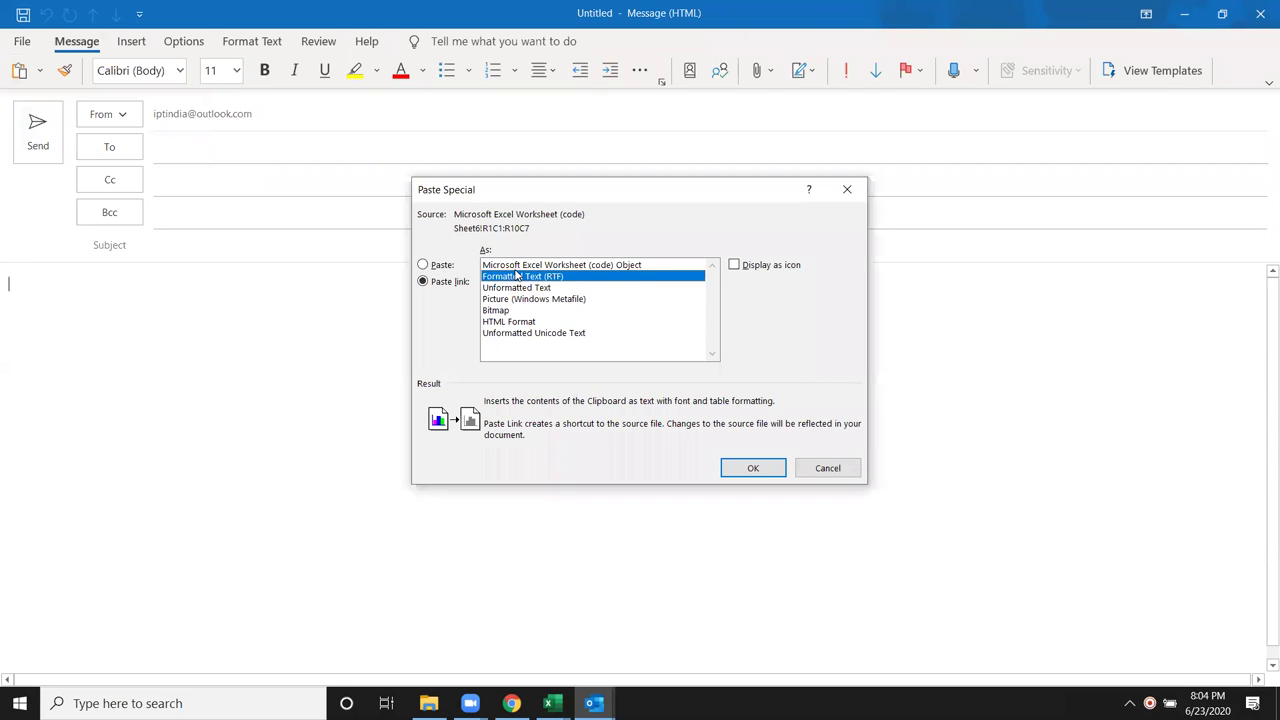
click(516, 265)
click(745, 465)
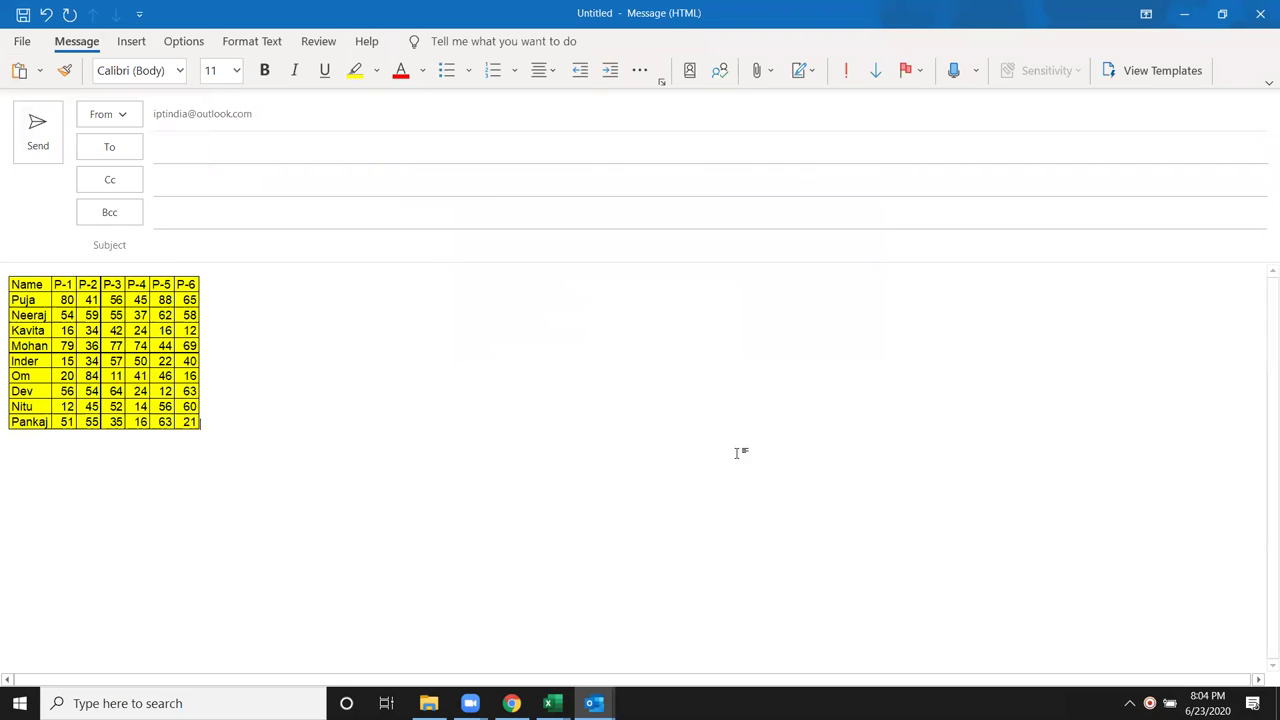
- Save the message as an Outlook Template, then close the message window
click(22, 43)
click(60, 136)
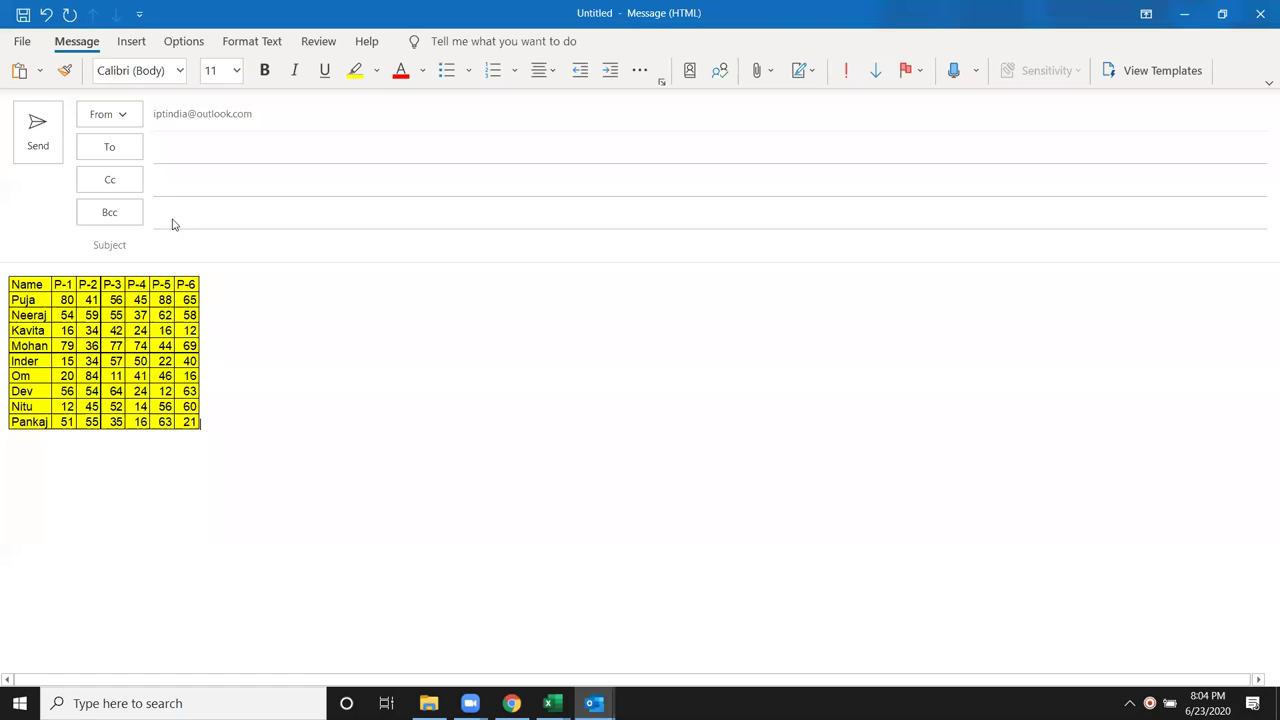
click(200, 332)
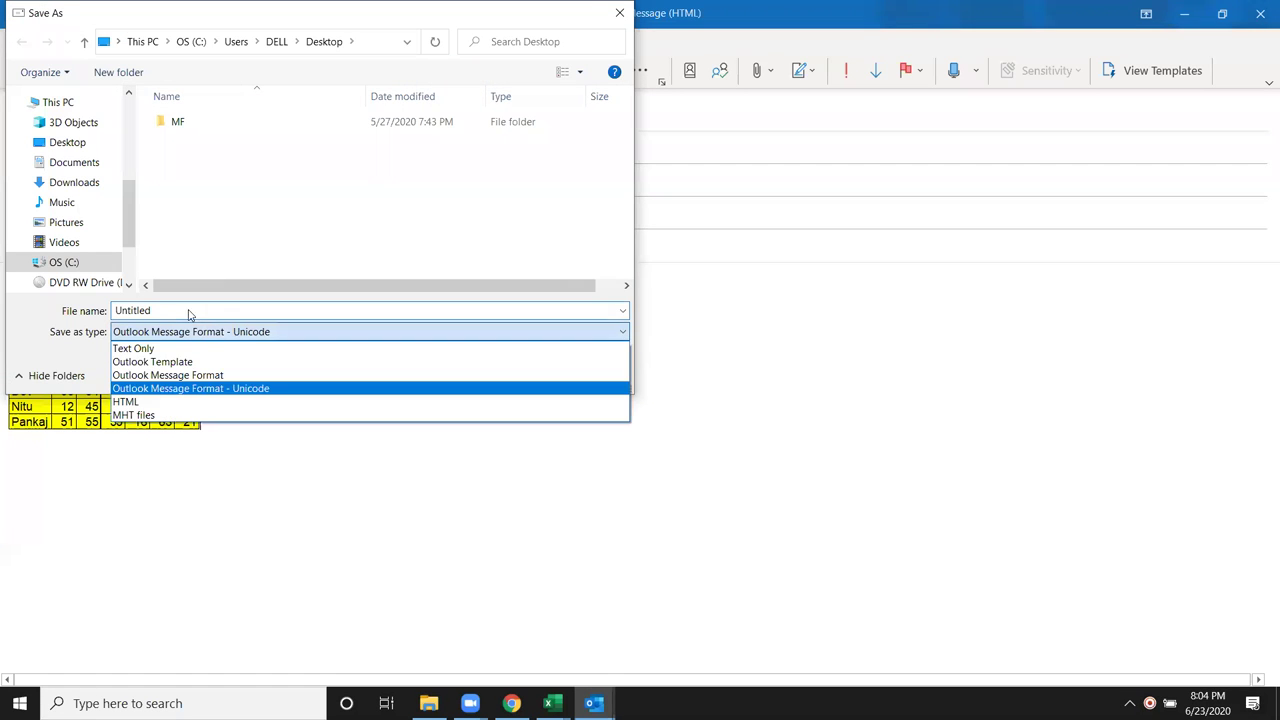
click(174, 366)
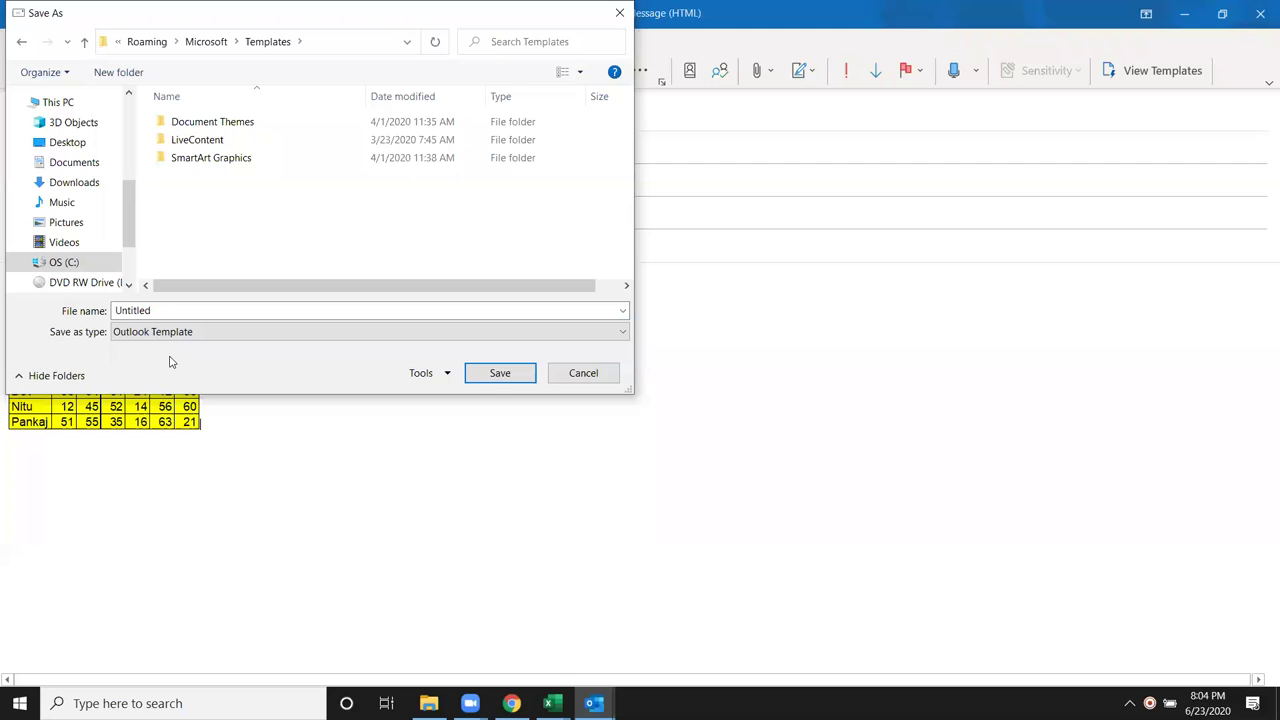
key(Return)
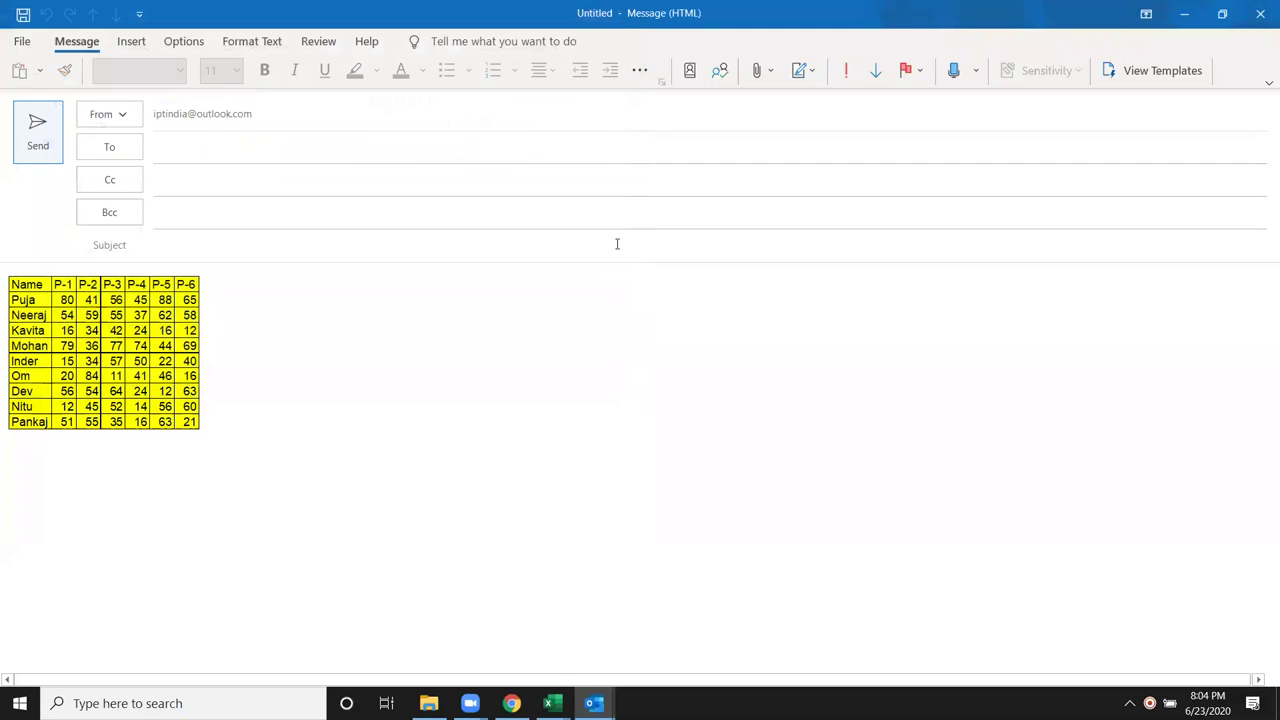
click(1260, 14)
- Close the message without saving, cancel the copy, and format-paint D7's yellow style onto L7
click(646, 400)
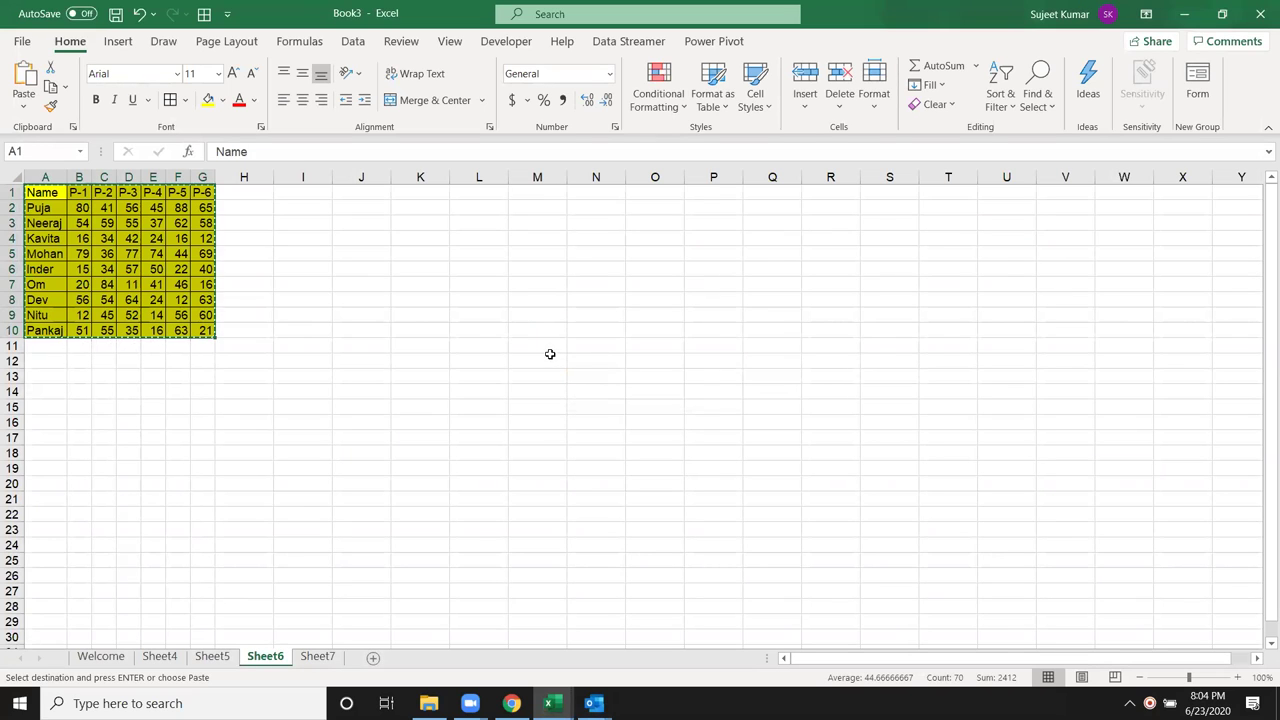
key(Escape)
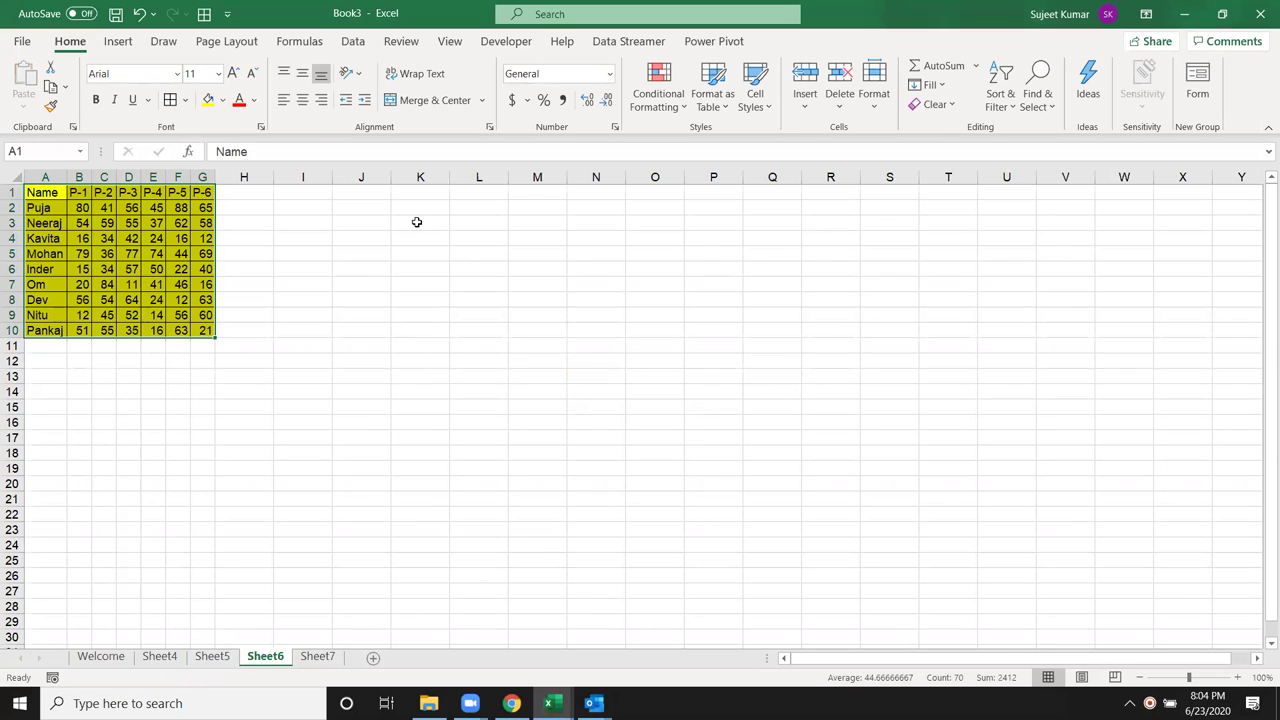
click(417, 222)
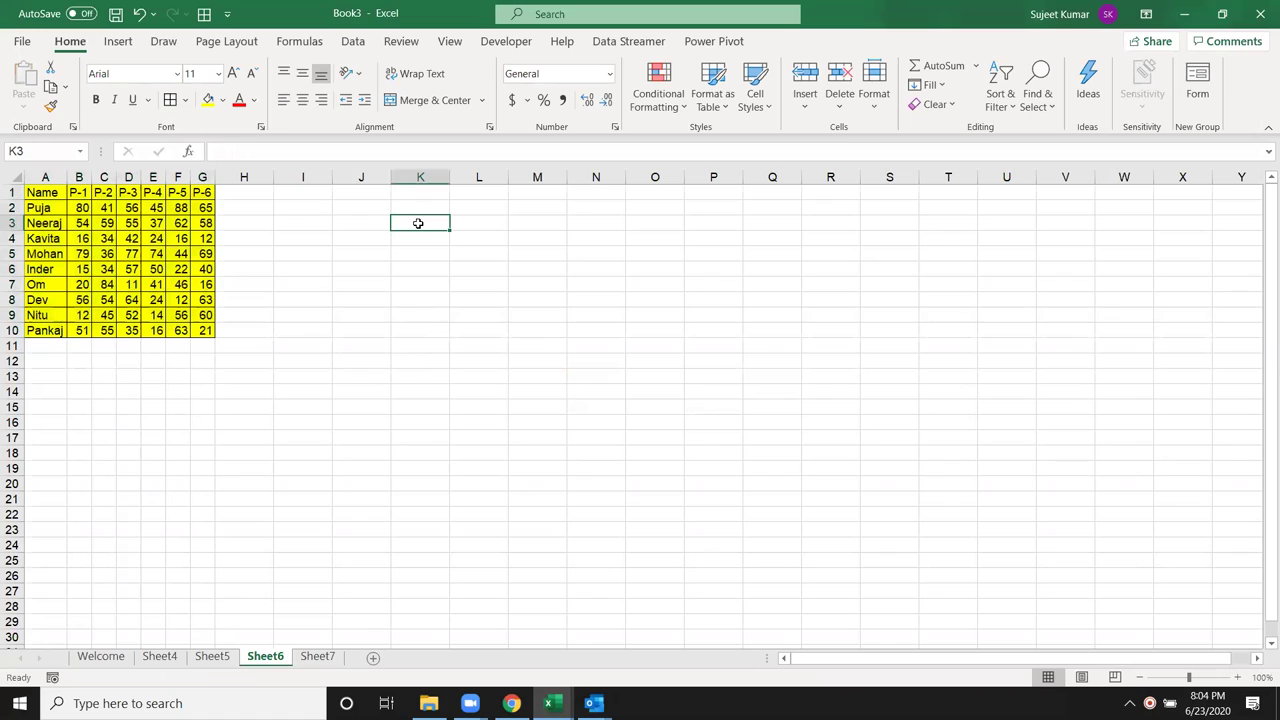
click(43, 195)
click(134, 284)
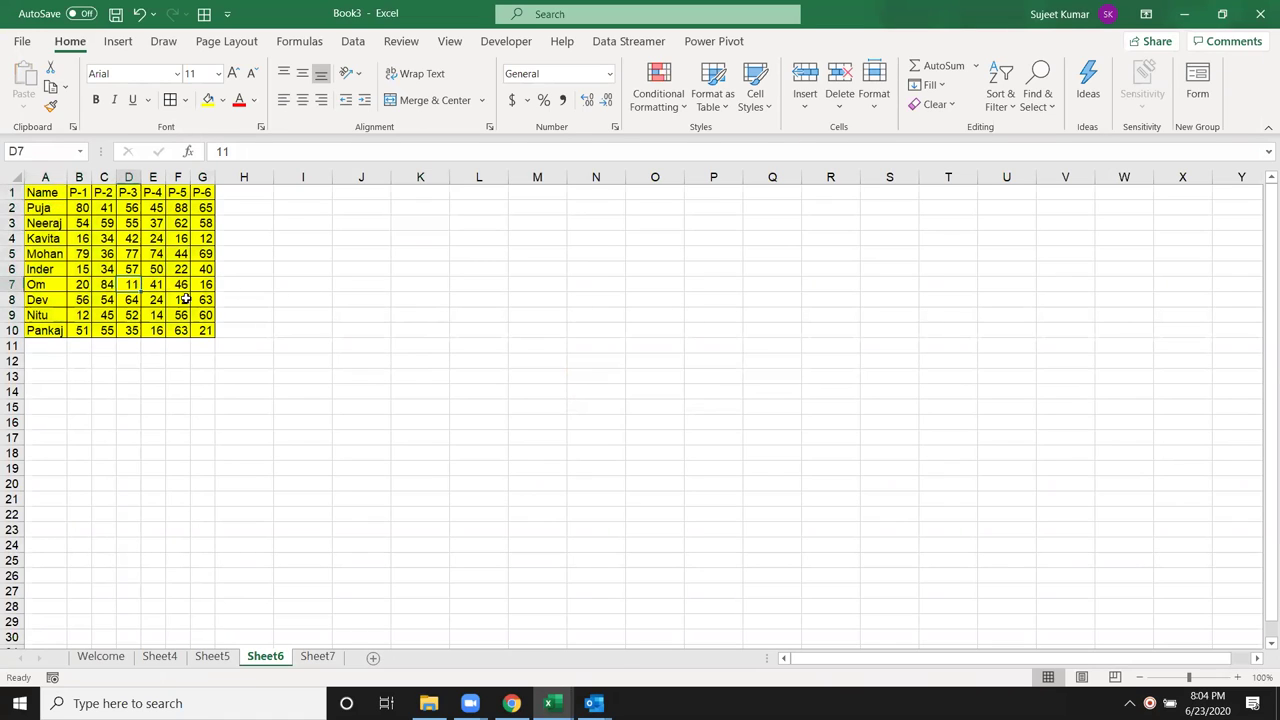
click(52, 107)
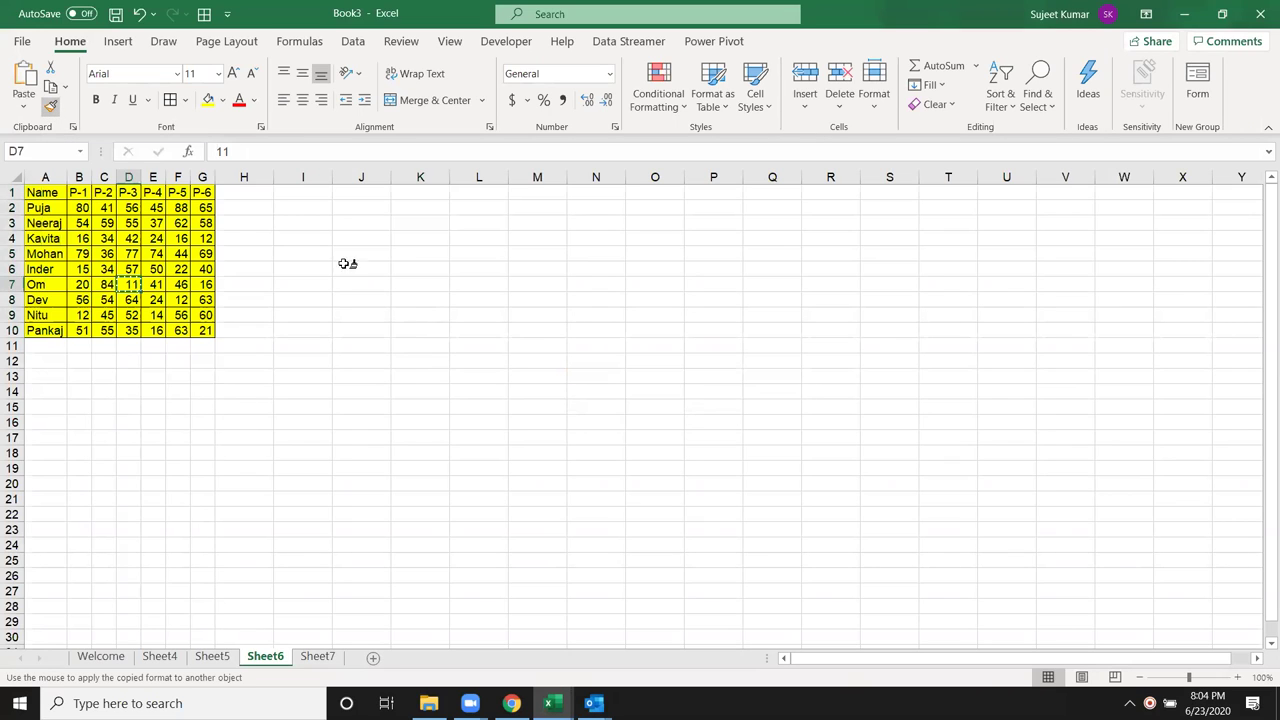
click(479, 284)
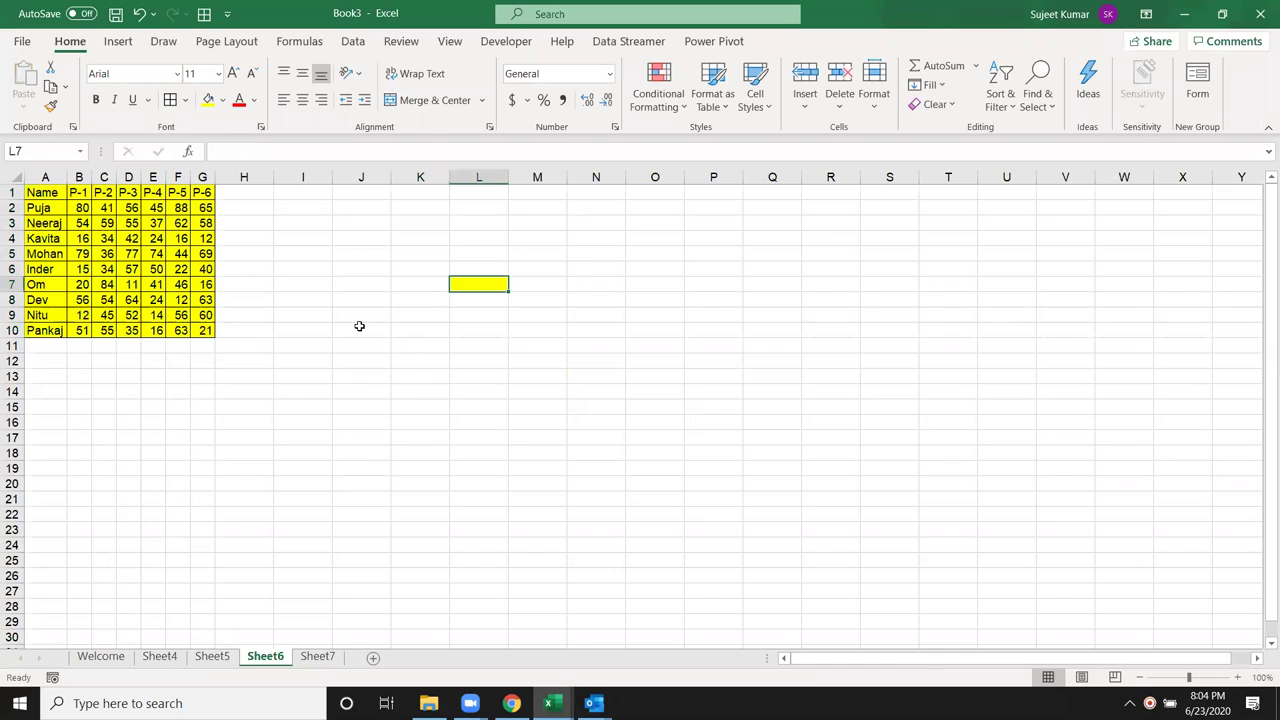
- Repeatedly apply the yellow bordered format to J9, J13, L12, L14, M9, N6, L4, I3, I9:I10, I15, I18
click(52, 107)
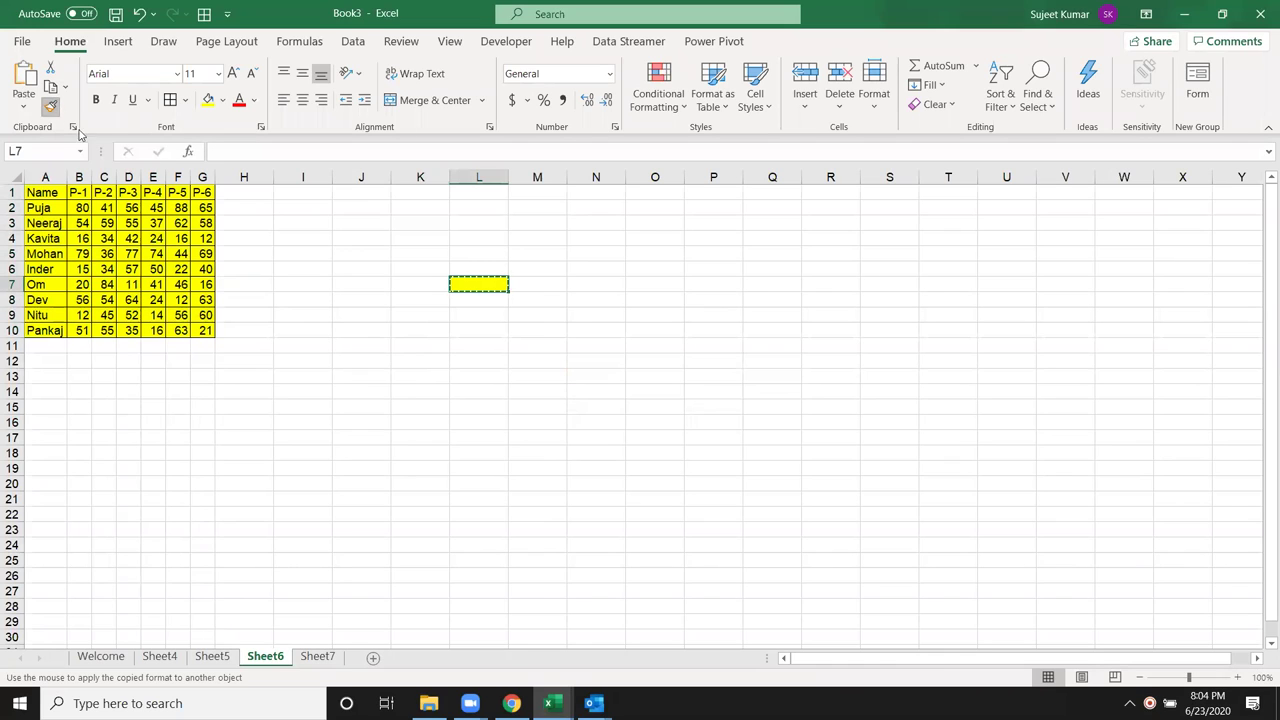
click(361, 315)
click(361, 376)
click(479, 391)
click(479, 361)
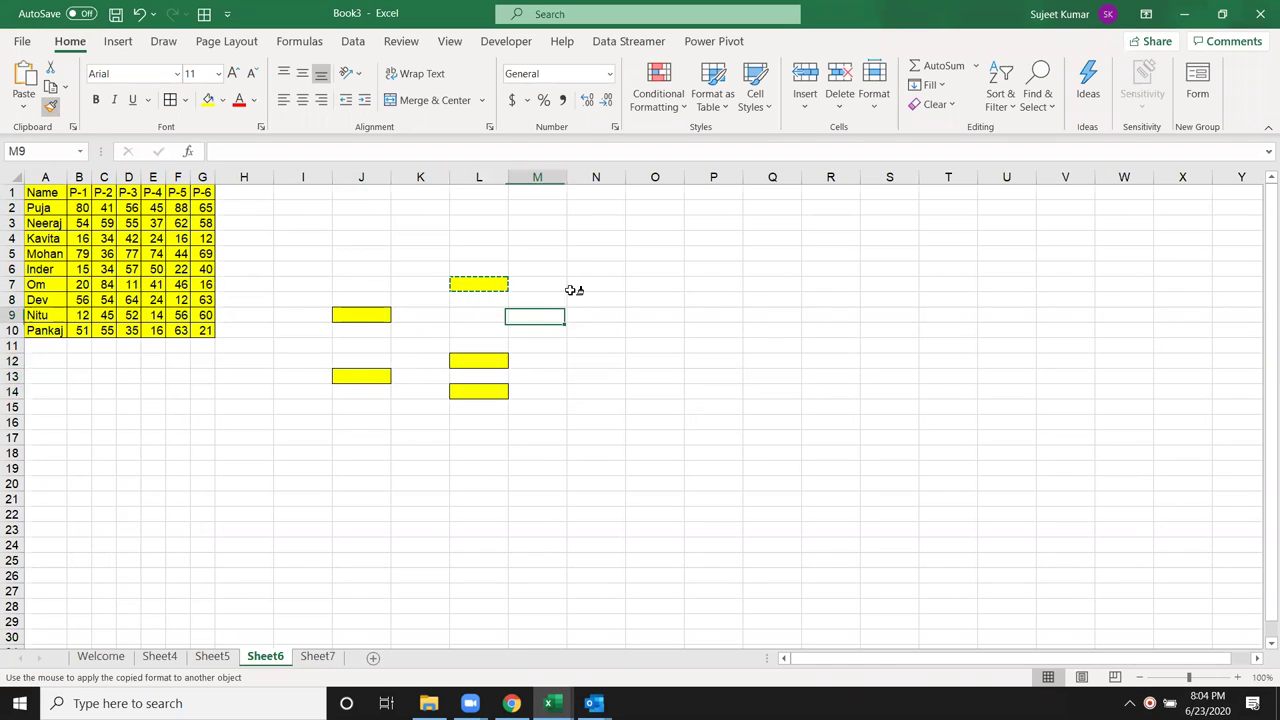
click(596, 269)
click(479, 238)
click(303, 223)
click(303, 315)
click(303, 330)
click(303, 406)
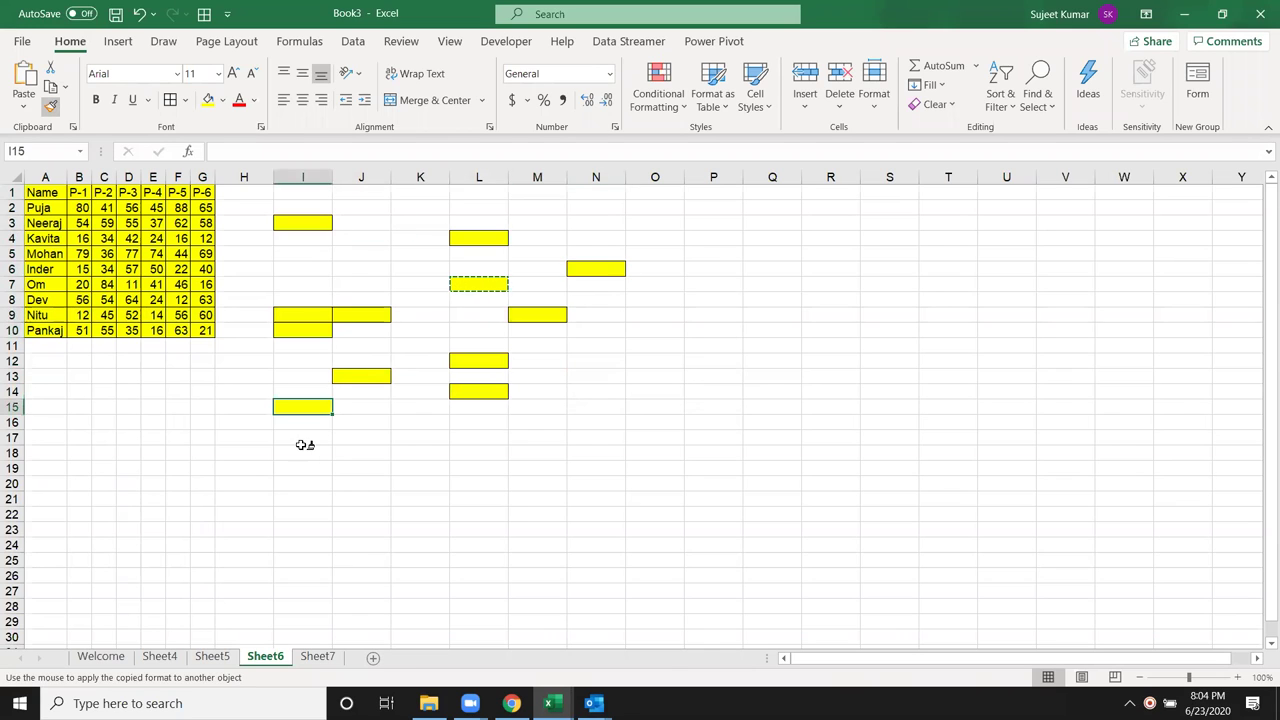
click(303, 452)
- Format L20, M17:N17, N11, O9, Q5:Q6, R7:R8, R13, Q16:Q17, P18, O21, N22 yellow, then stop Format Painter
click(479, 483)
drag(537, 437, 596, 437)
click(655, 315)
drag(772, 253, 772, 268)
drag(830, 284, 830, 299)
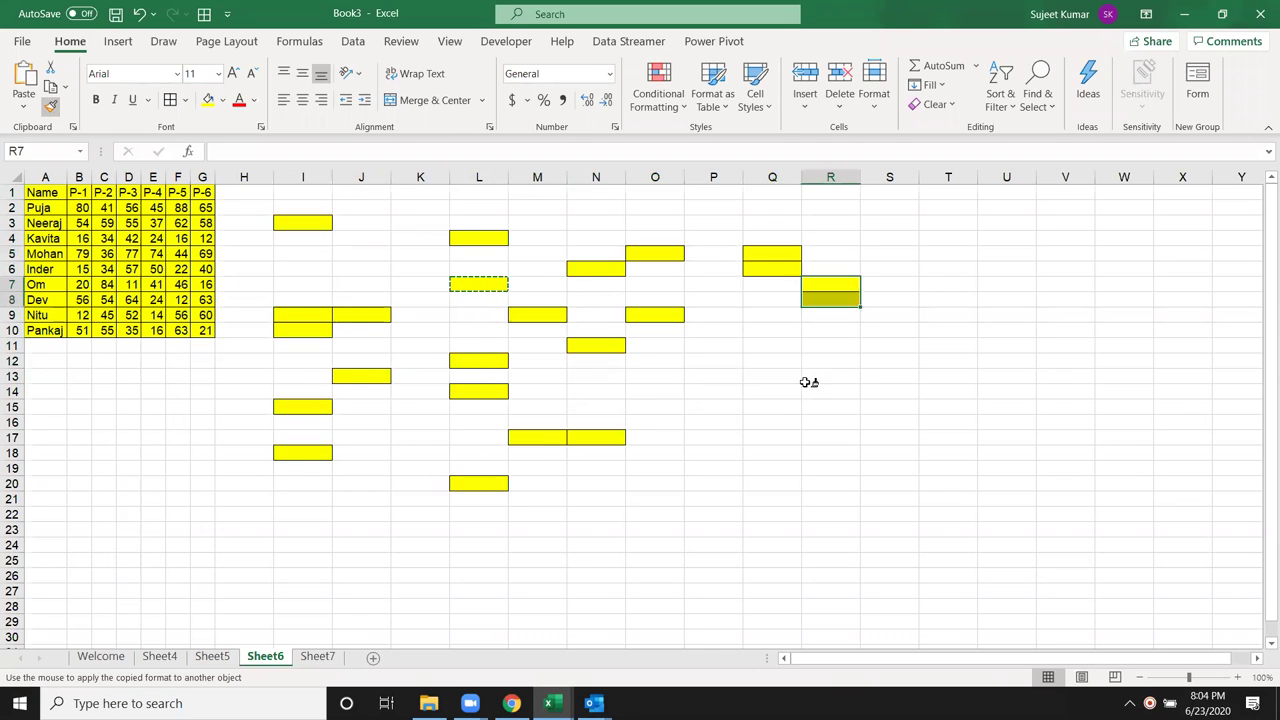
click(830, 376)
drag(772, 422, 772, 437)
click(713, 452)
click(655, 498)
click(596, 514)
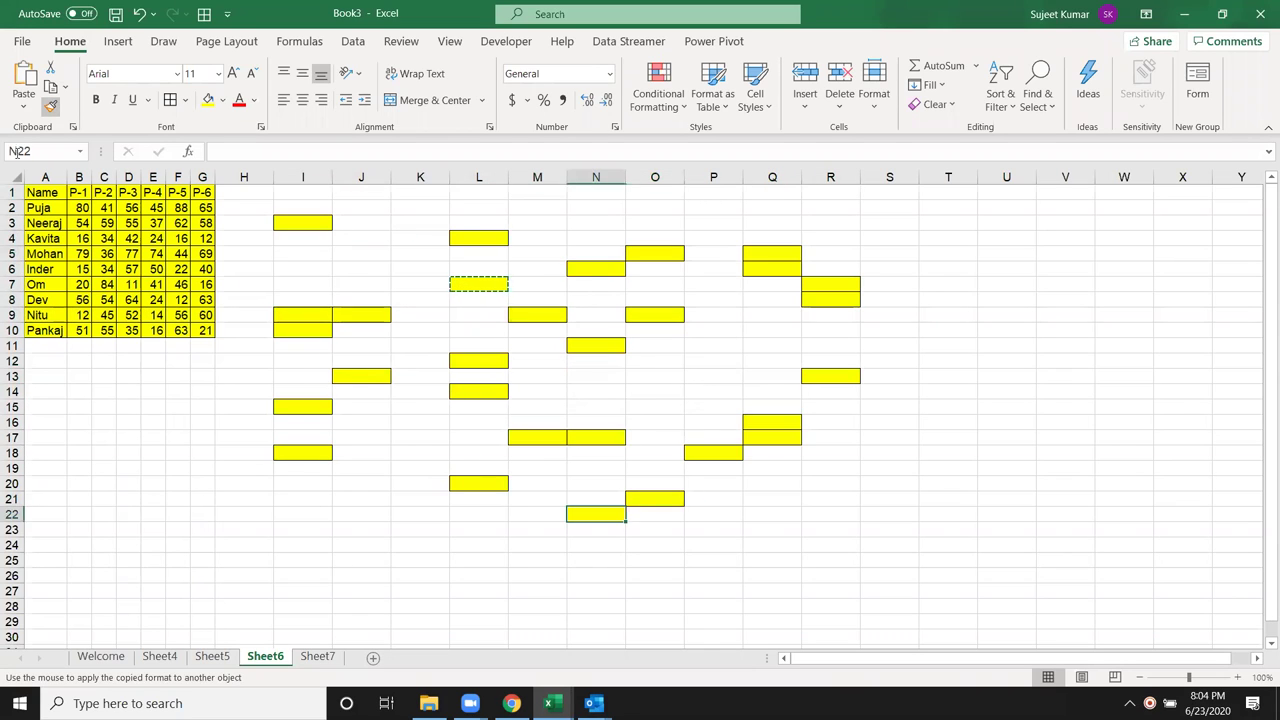
click(49, 110)
click(243, 282)
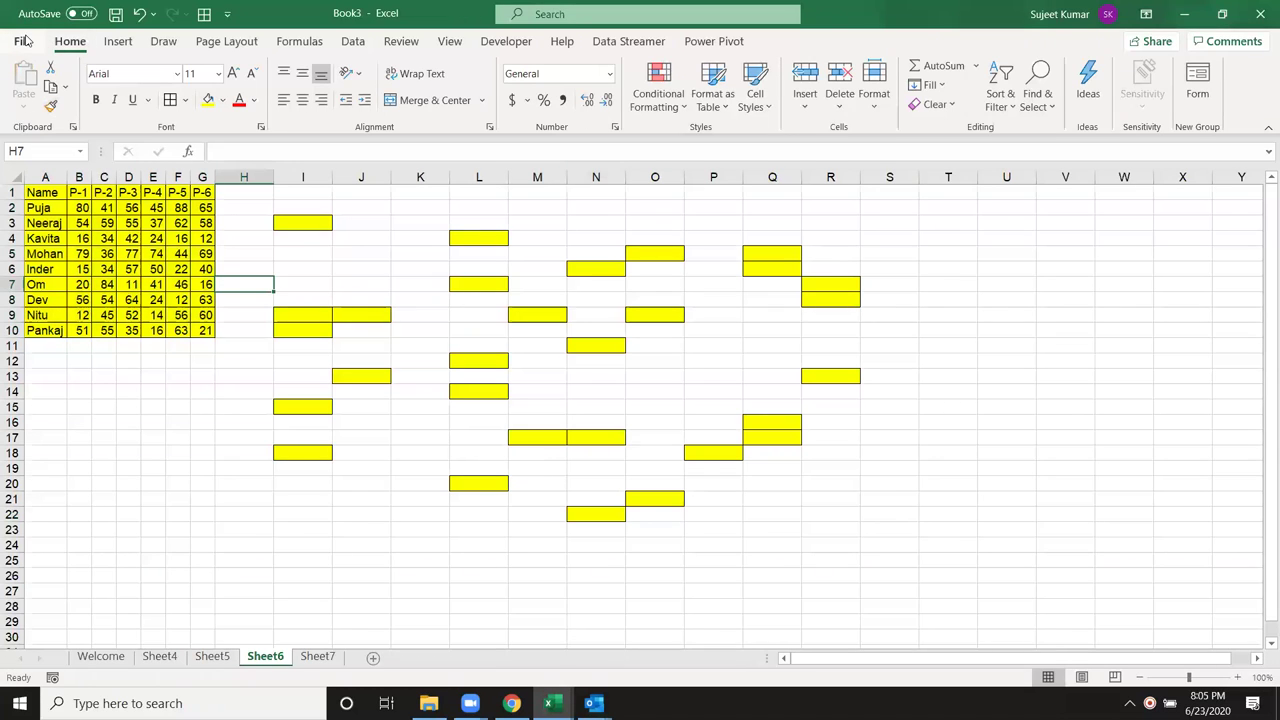
click(27, 40)
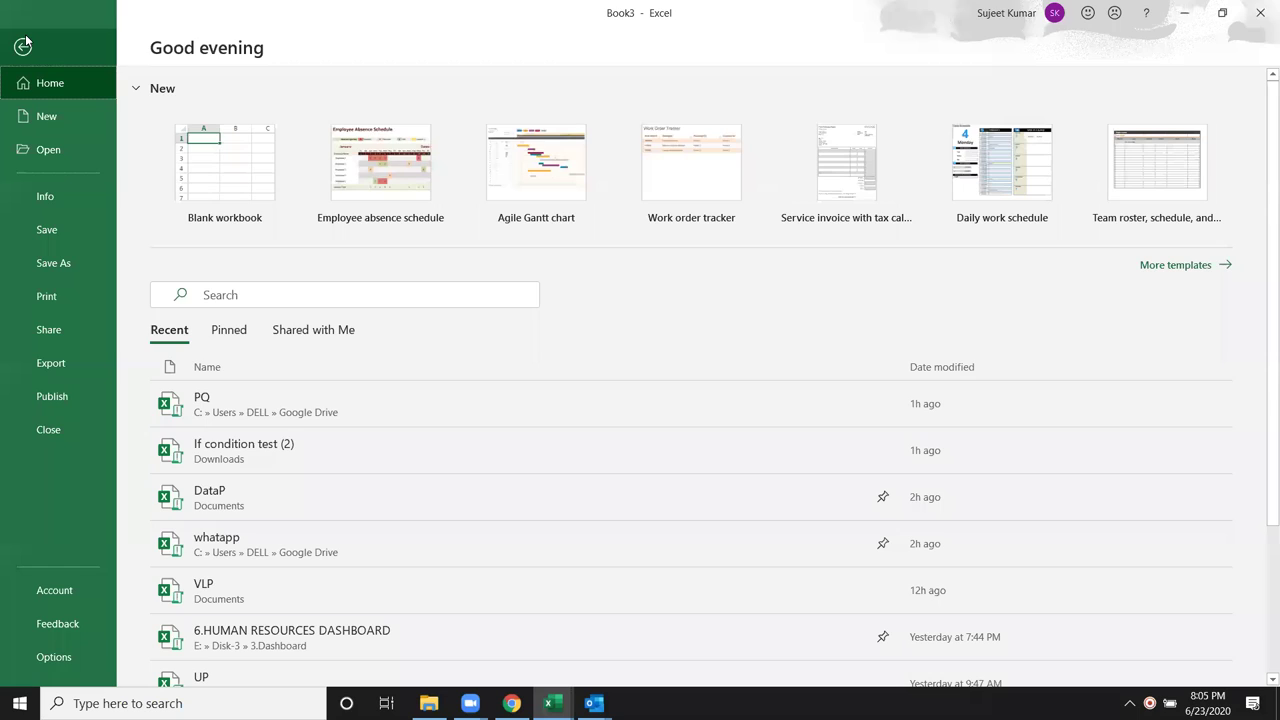
key(Escape)
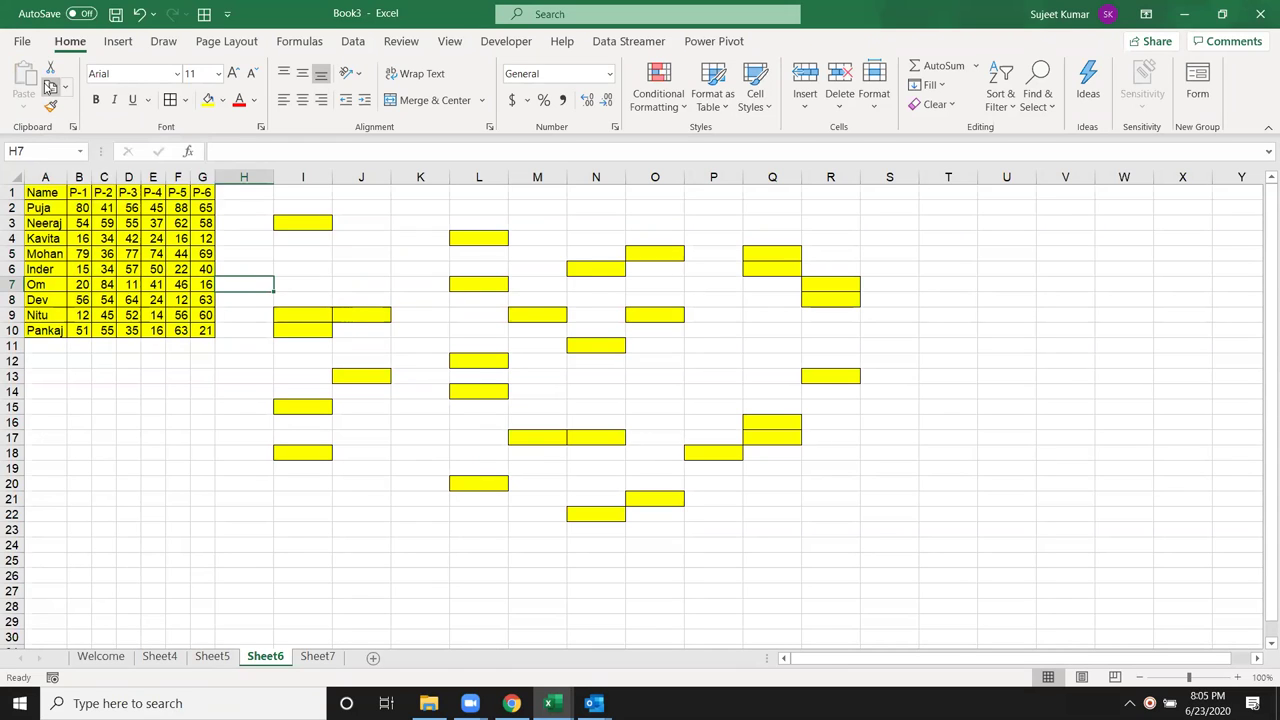
click(400, 229)
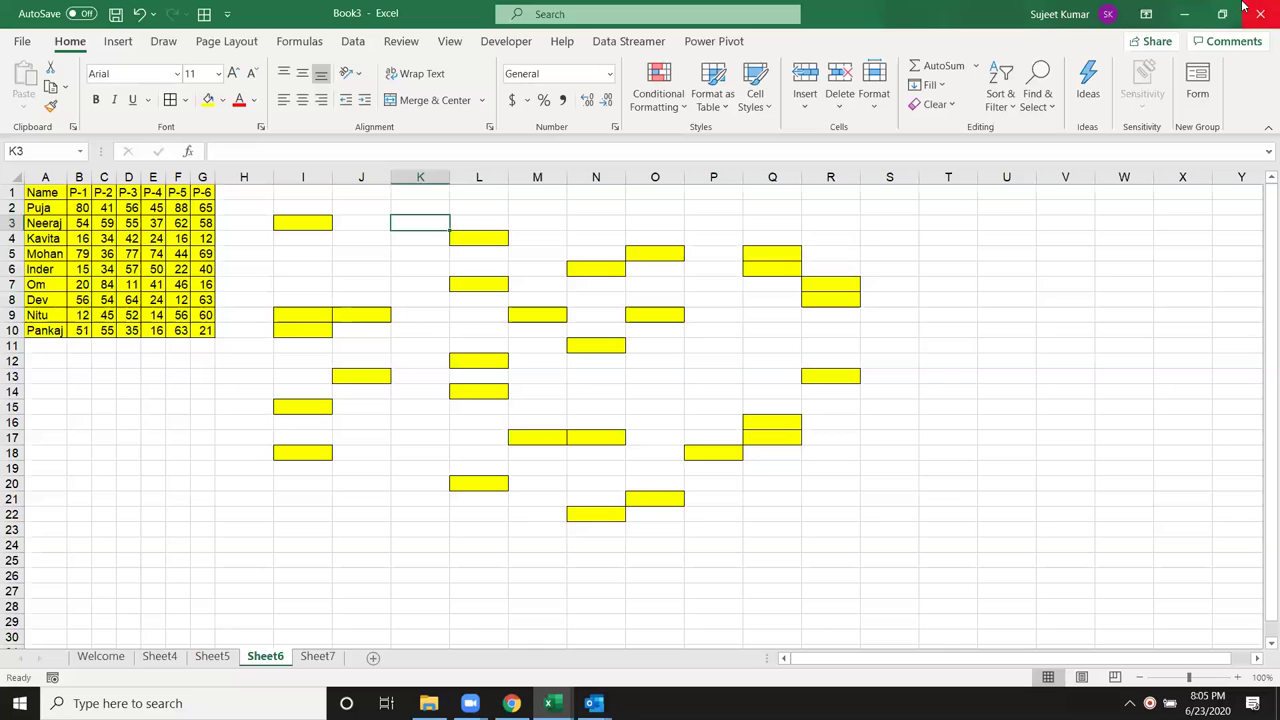
- Minimize Excel, the Sales Update message, Outlook and the PQ workbook, then refresh the desktop
click(1190, 14)
click(1188, 14)
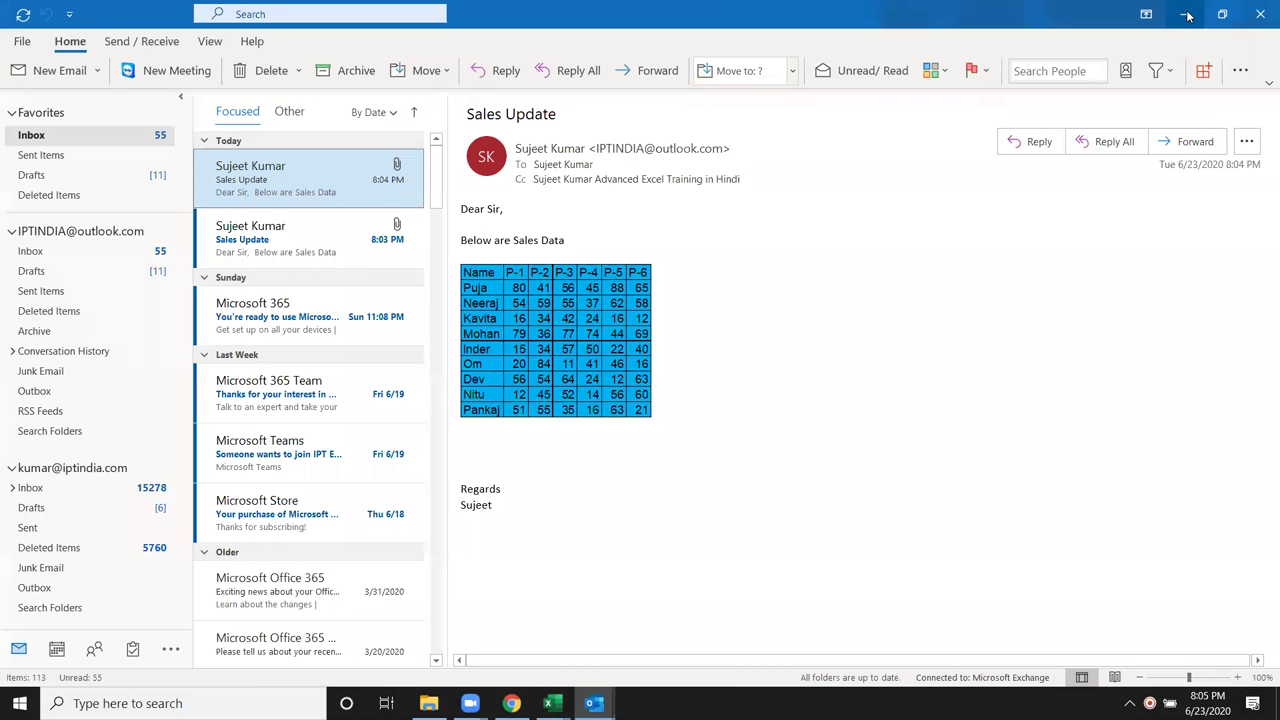
click(1188, 14)
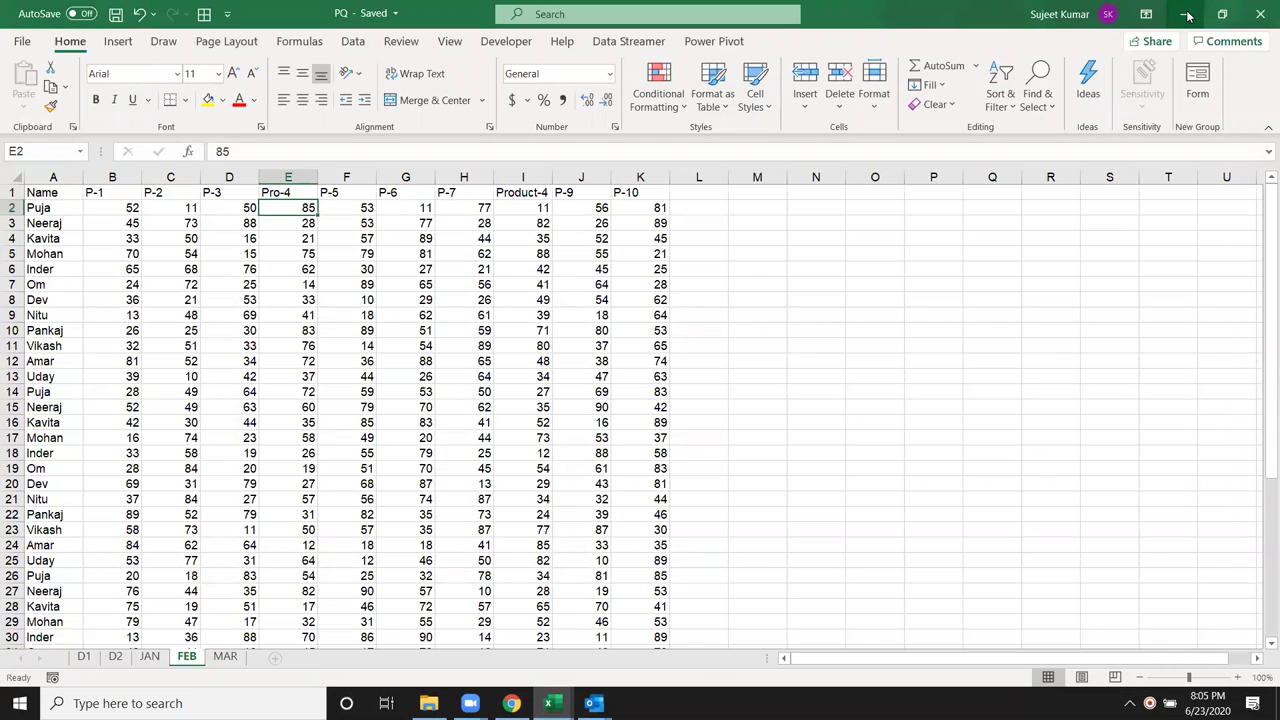
click(1188, 14)
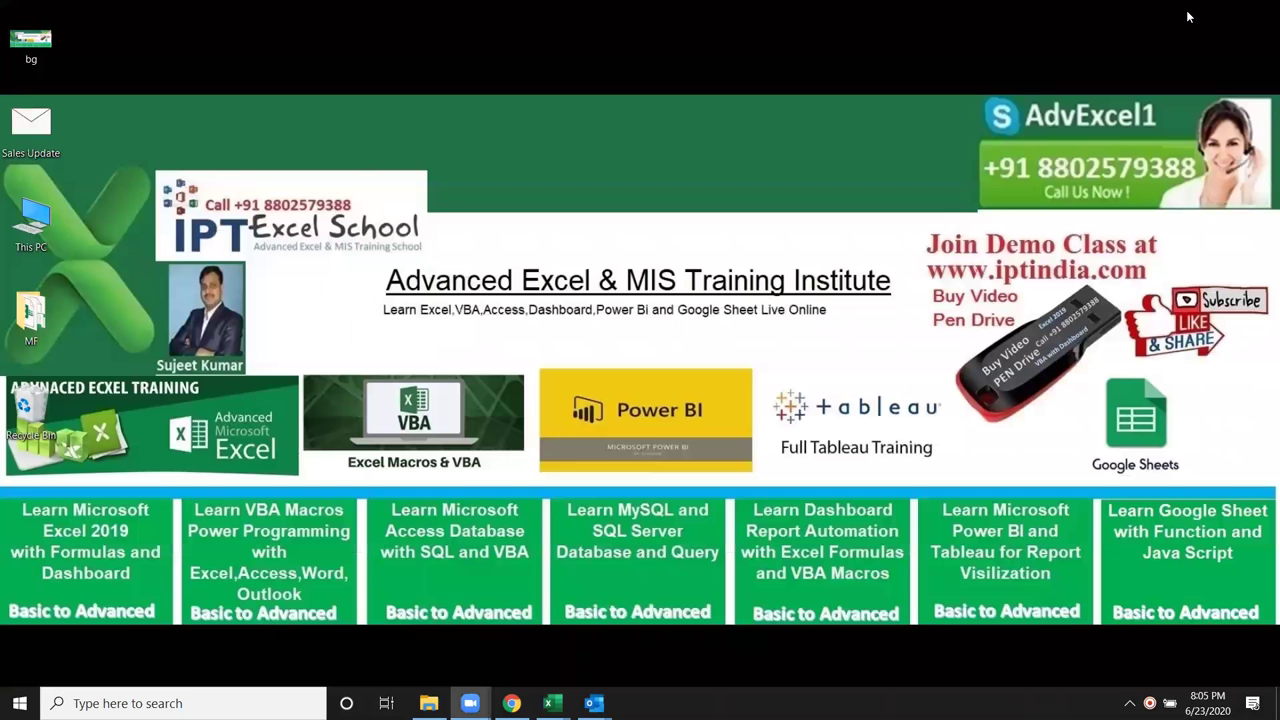
right_click(803, 87)
click(854, 140)
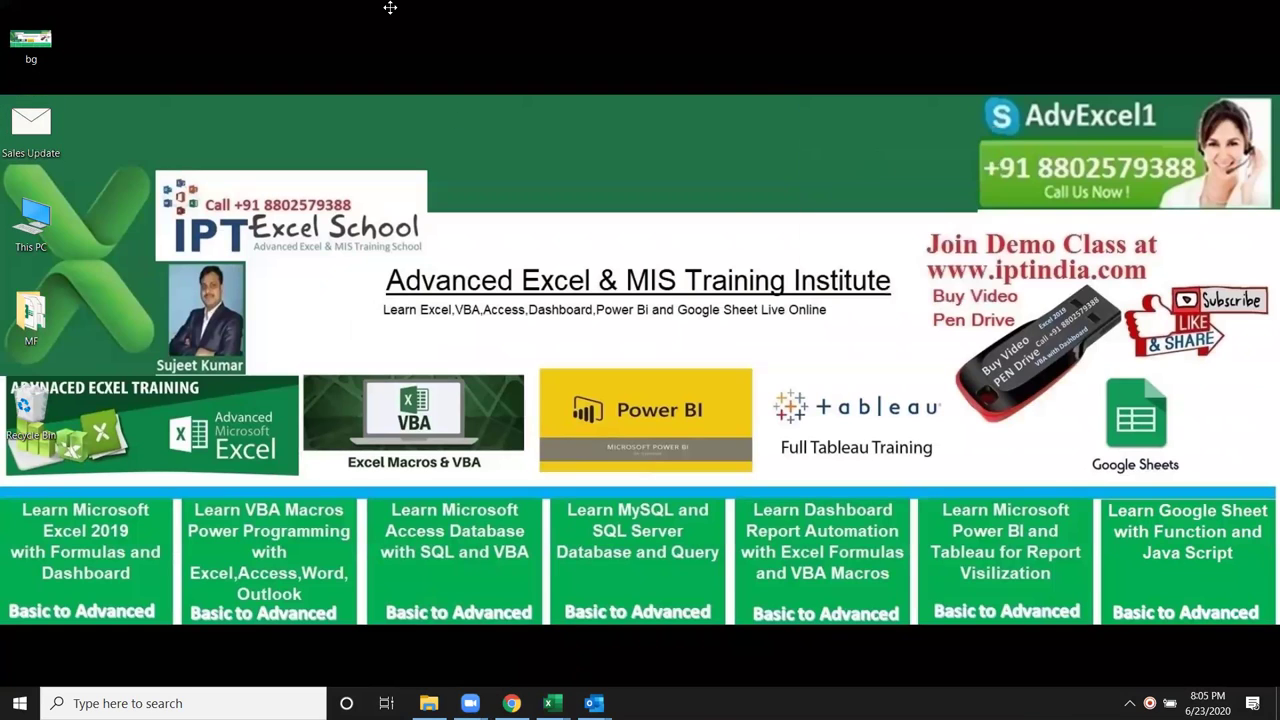